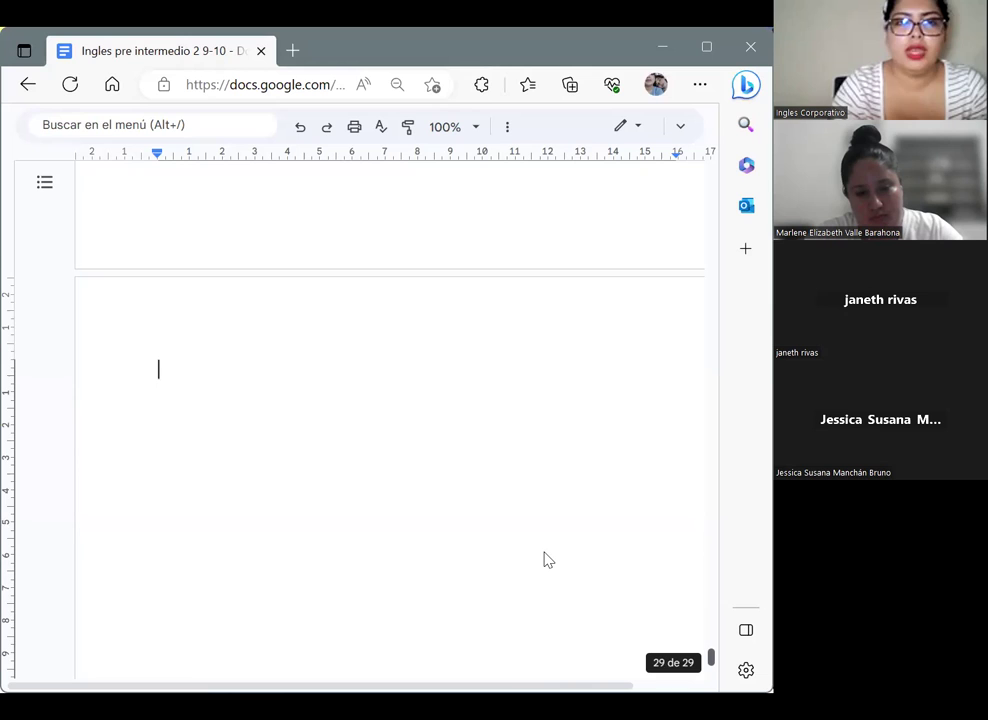
Type the bold heading 'How are modifiers structured?' at the top of the blank page, then start a new line.
scroll(321, 378, down, 1)
click(321, 378)
click(321, 378)
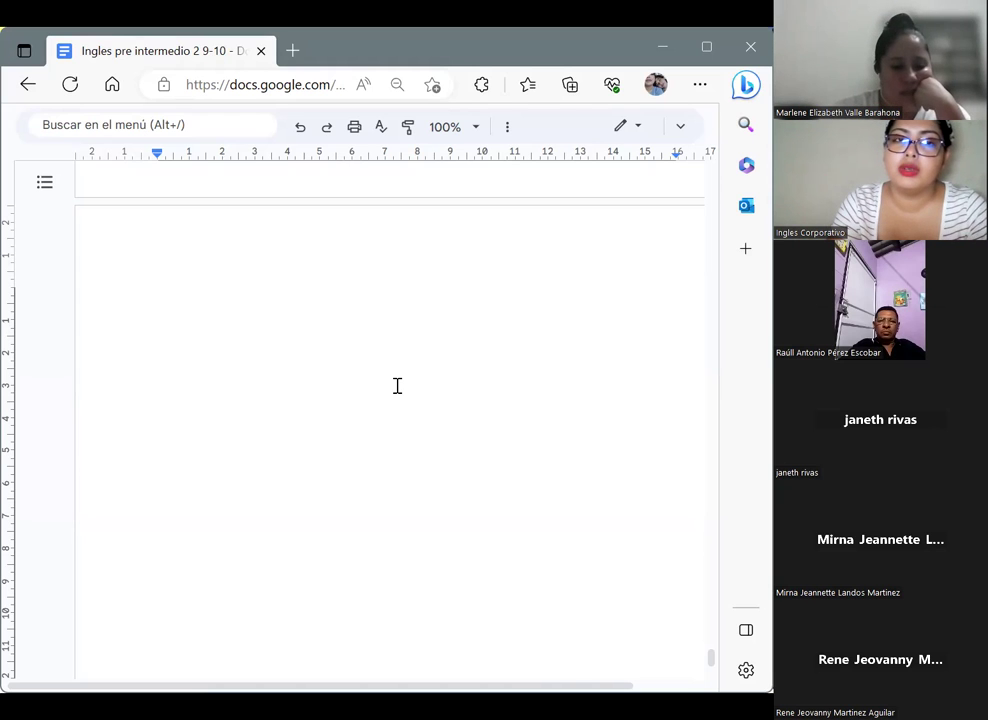
click(300, 298)
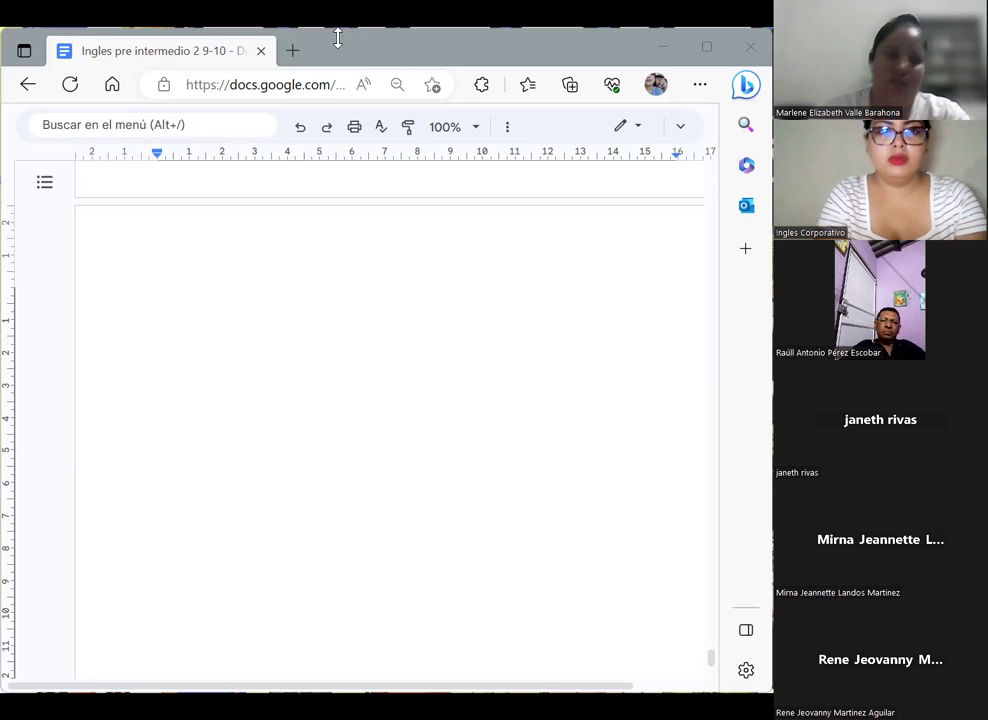
click(254, 315)
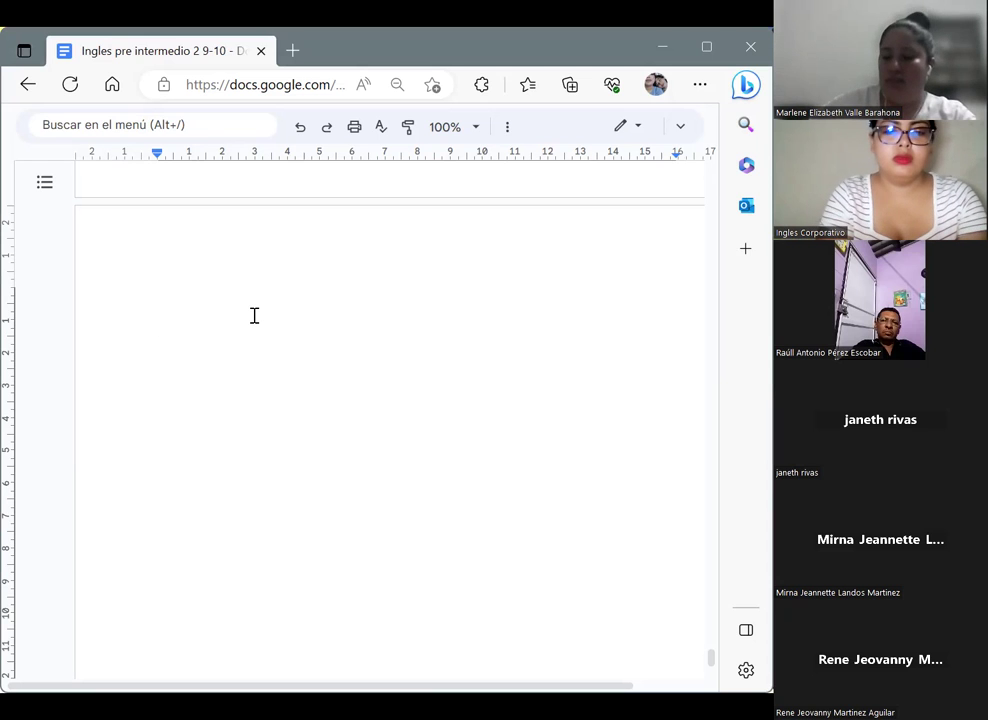
text(How are )
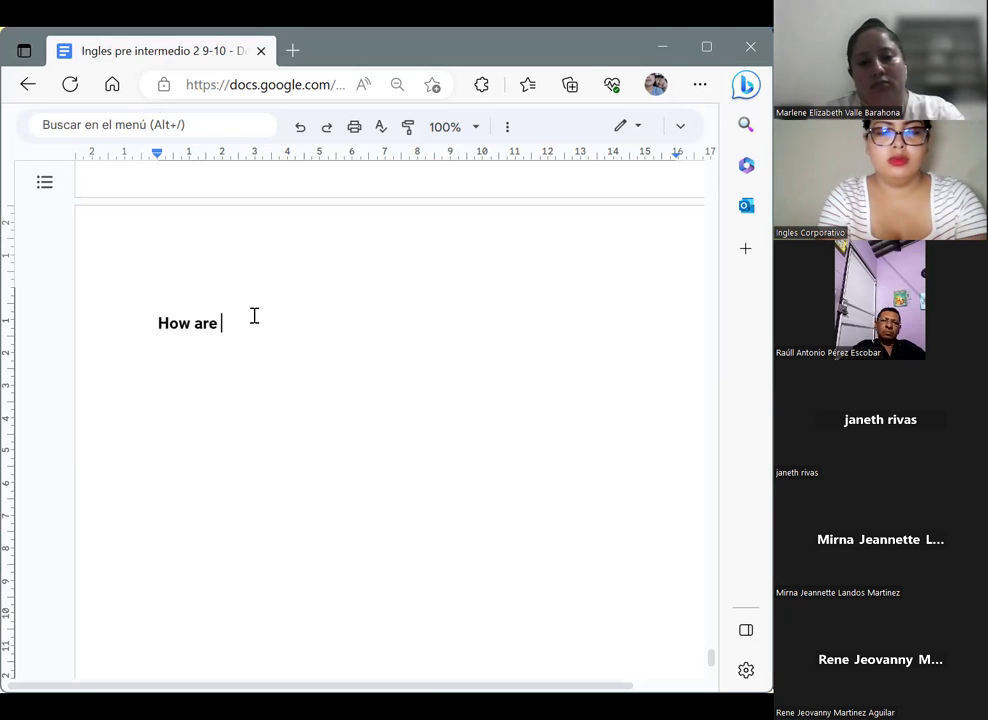
text(modifiers structured)
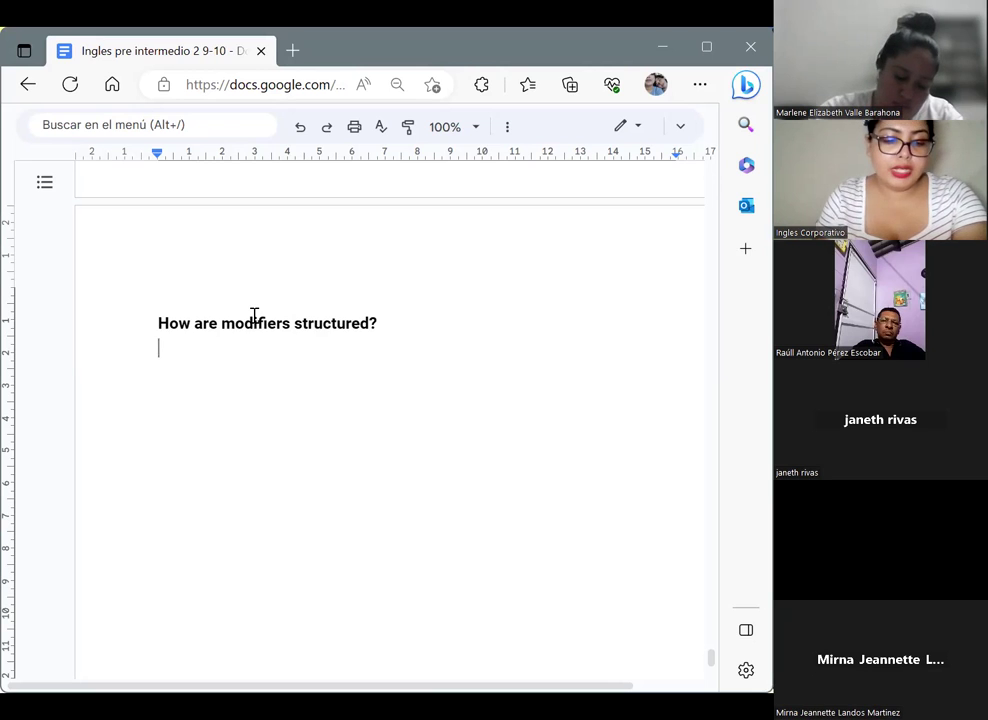
key(Return)
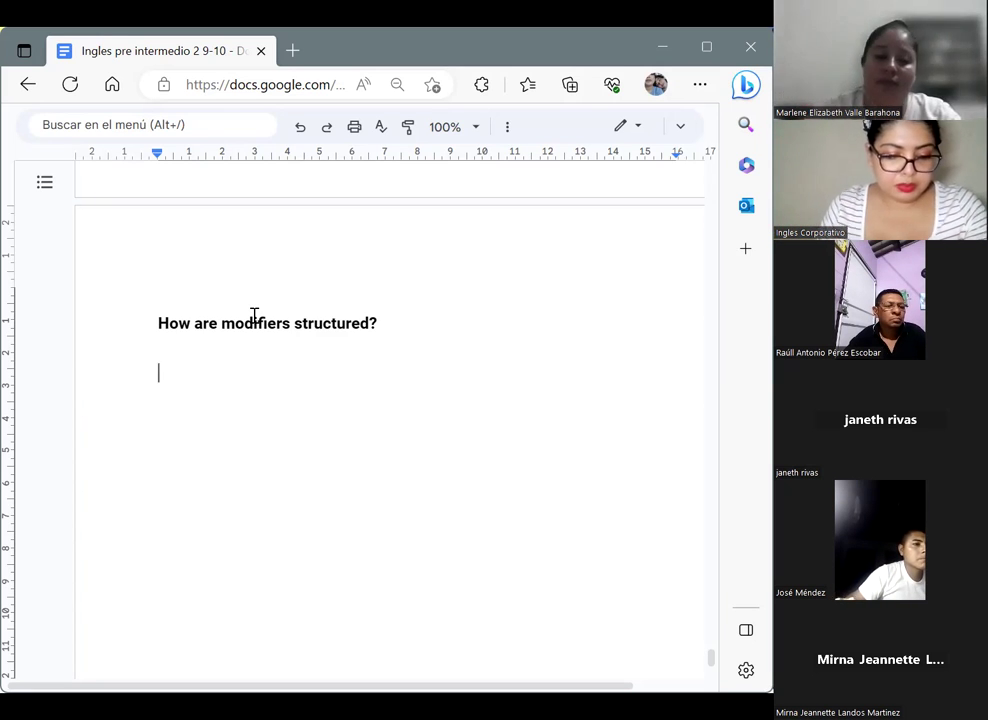
Write 'Modifiers are placed right beside the noun they're modifying…before or after the noun:' and begin 'Example:'.
text(M)
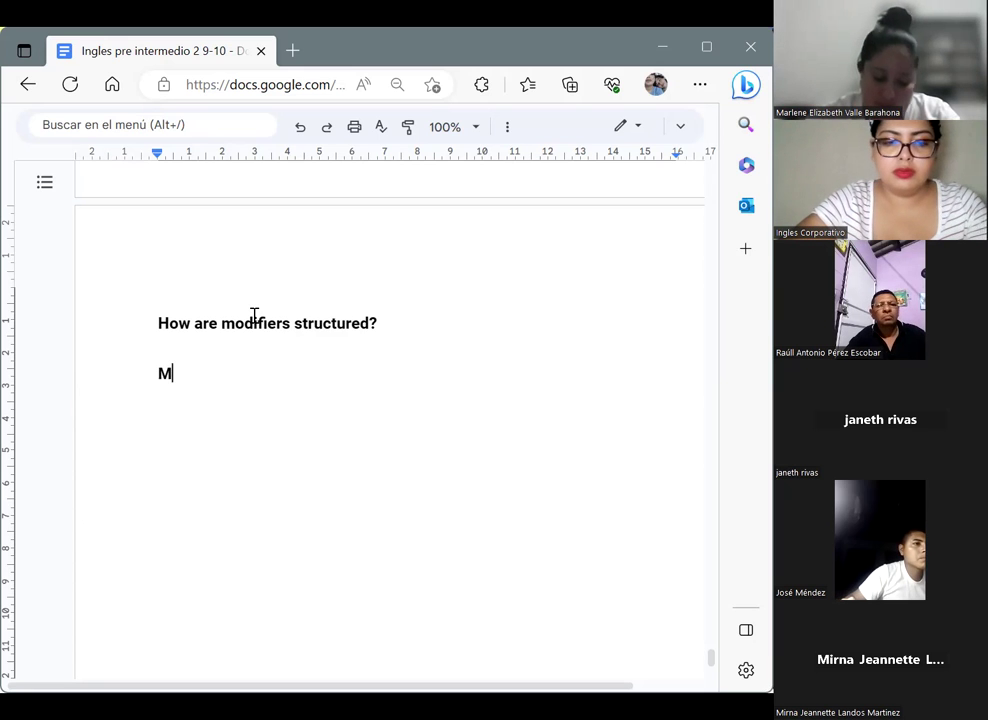
text(odio)
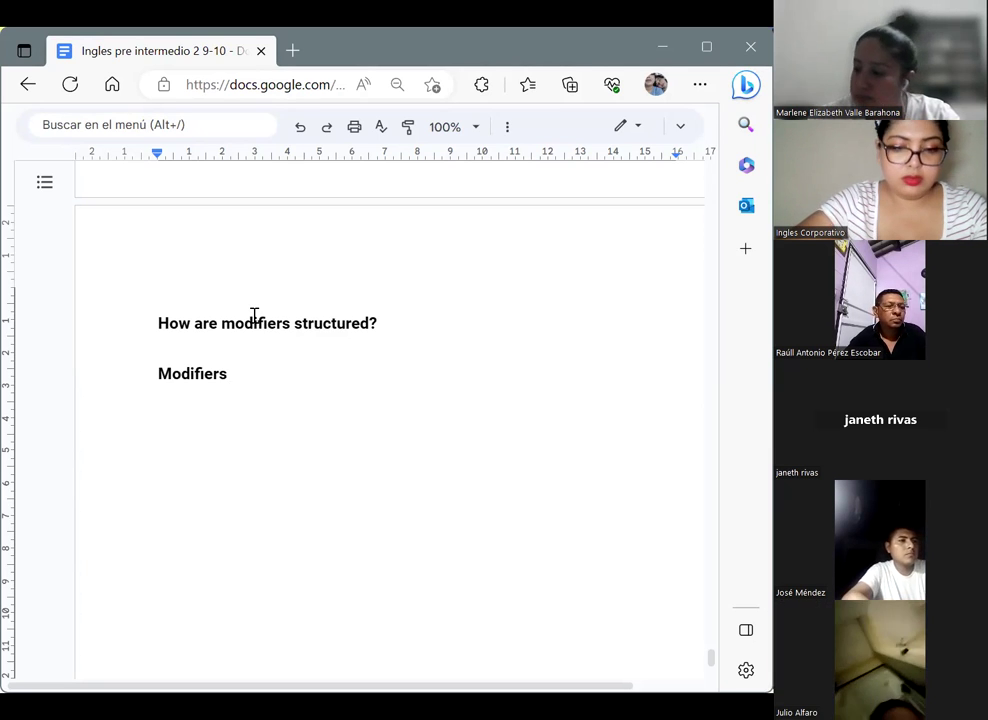
text(are place)
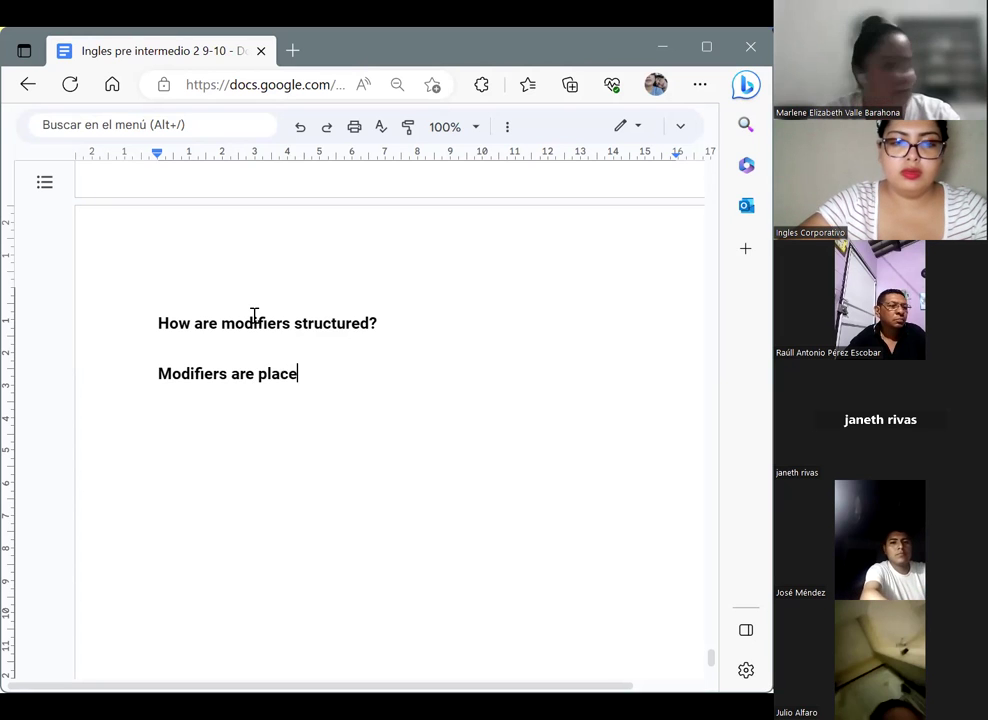
text(d )
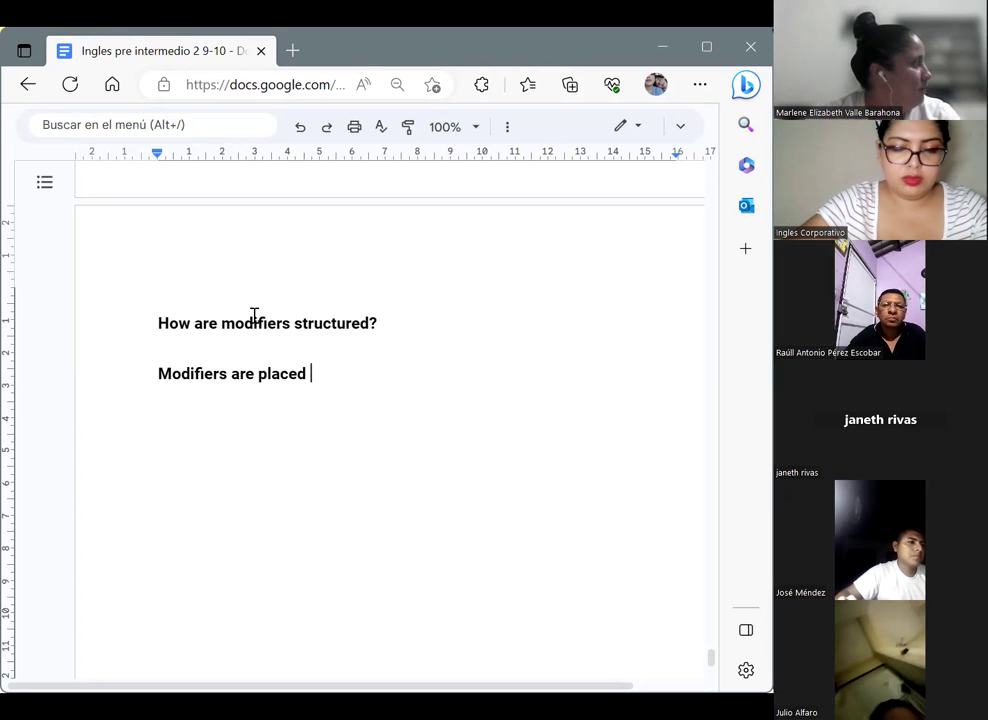
text(right beside)
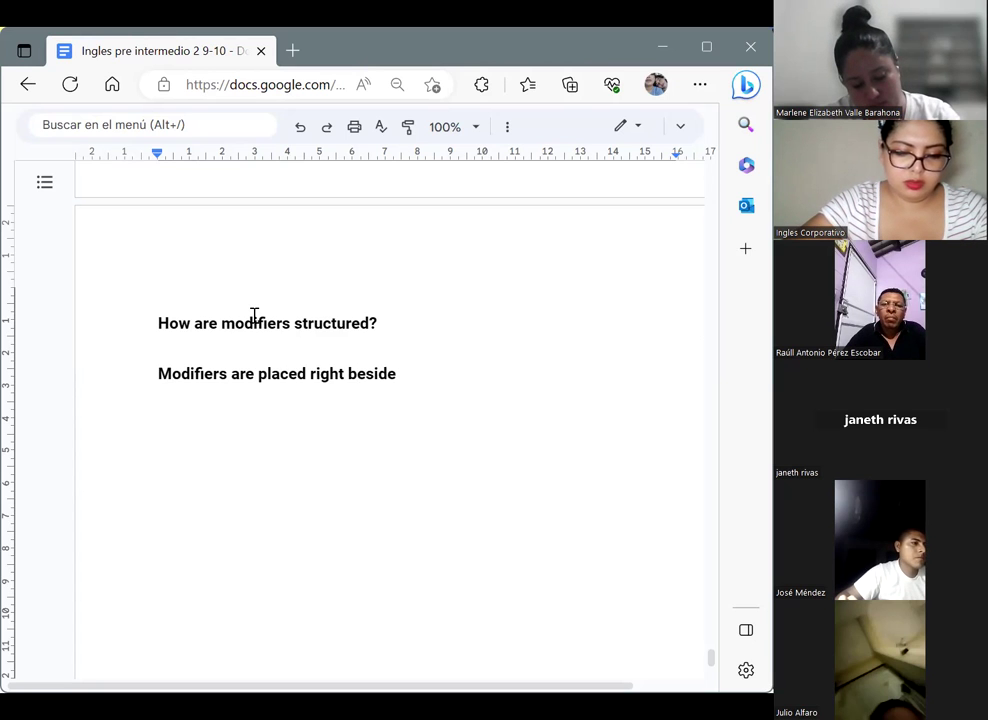
text( the nou)
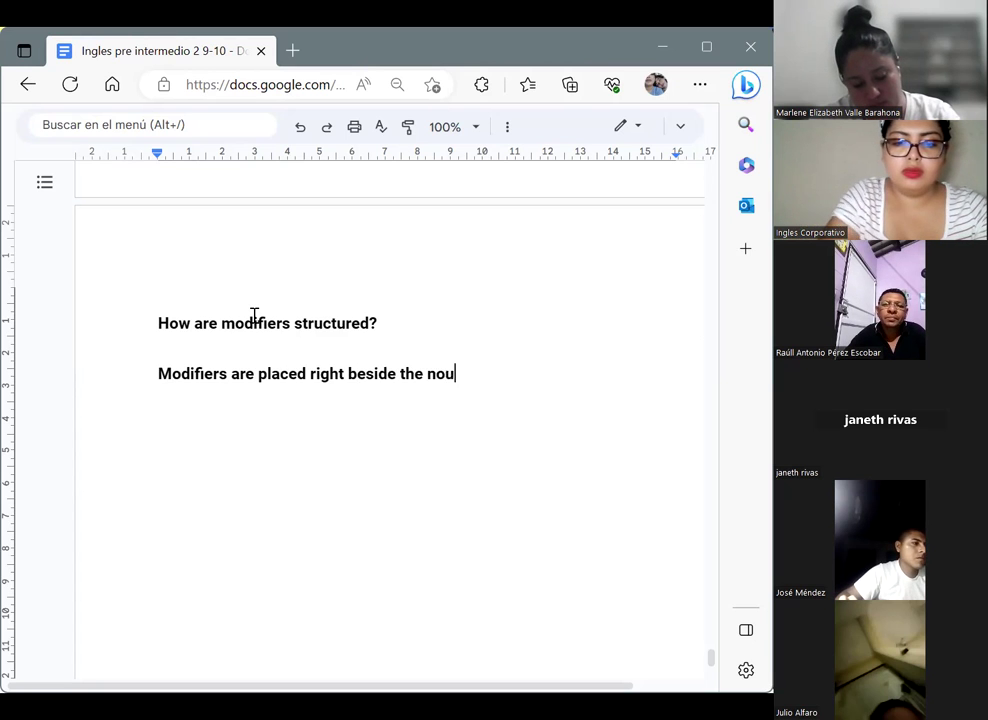
text(y're )
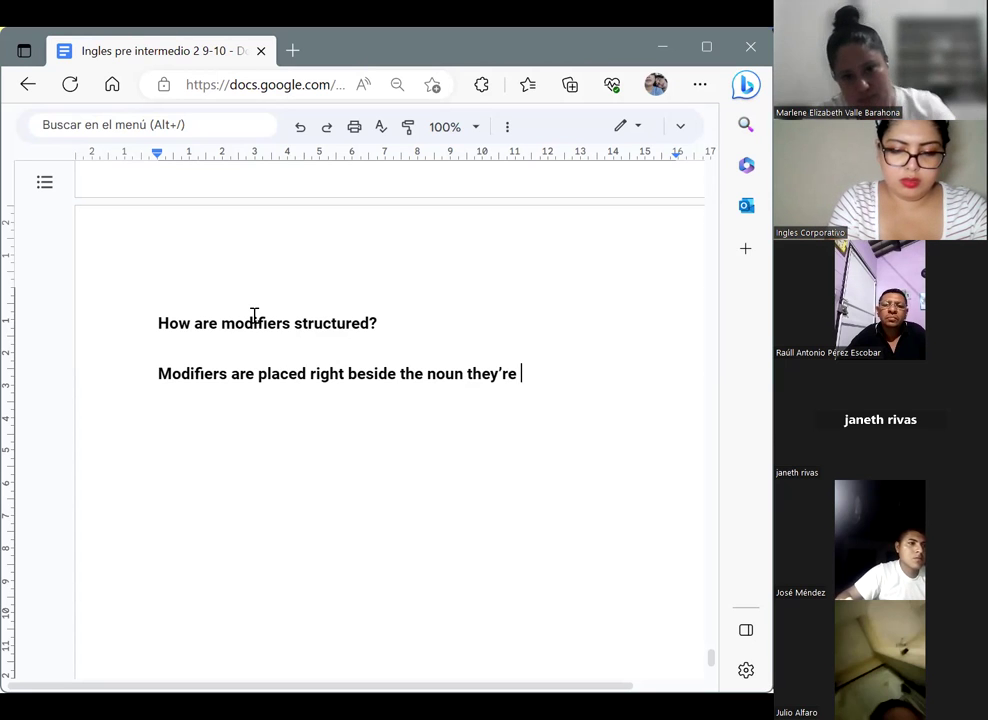
text(modifying. Usually,)
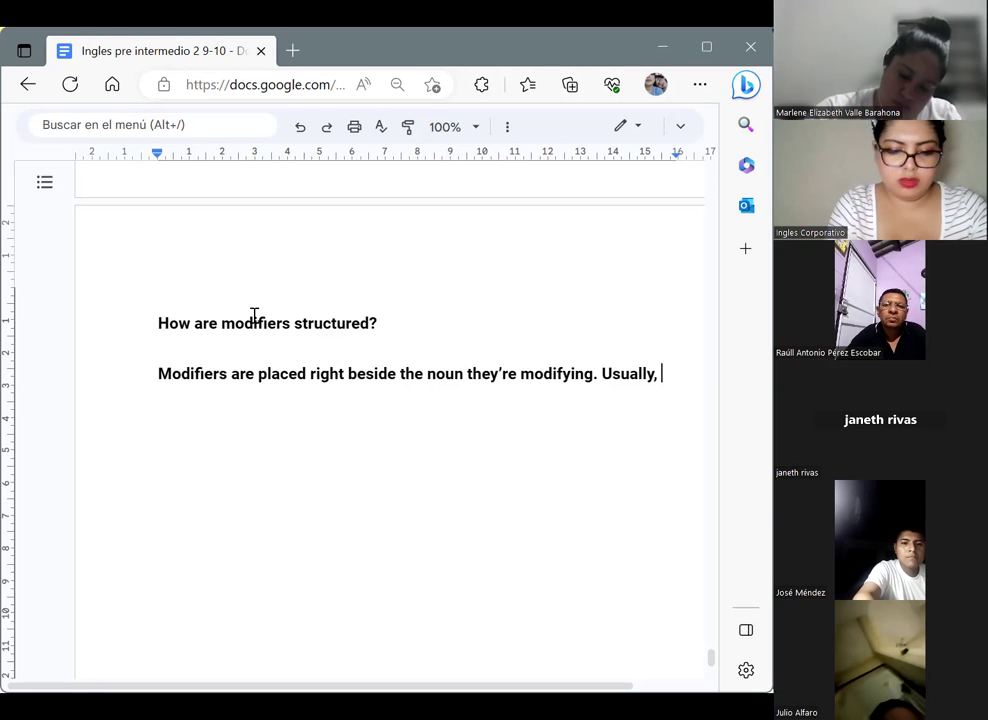
text(this means right before or)
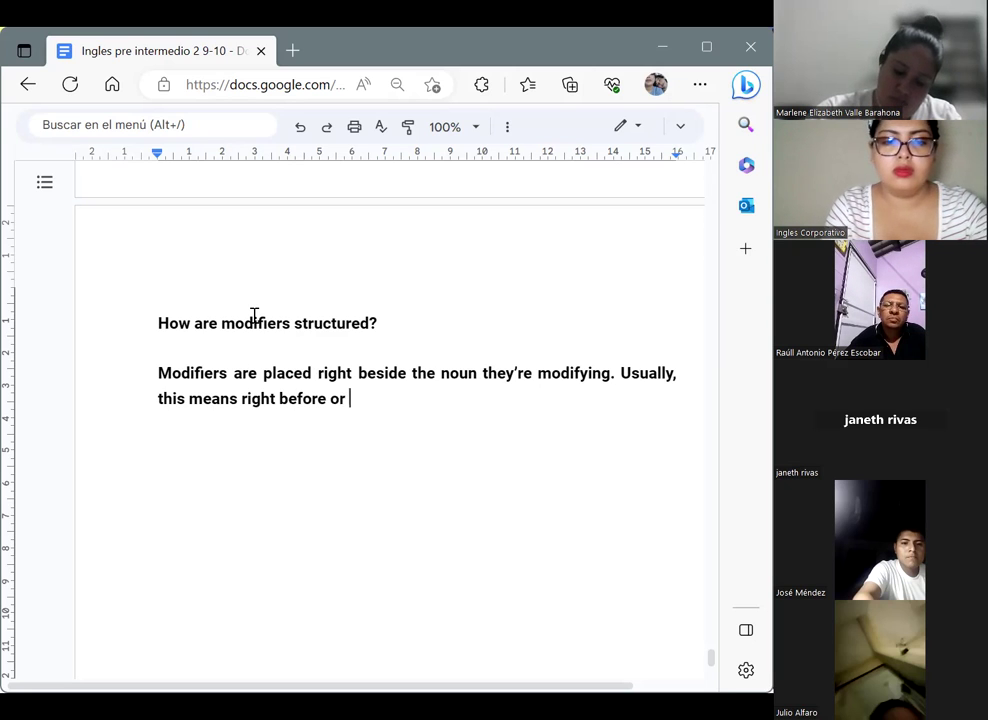
text(after the noun:)
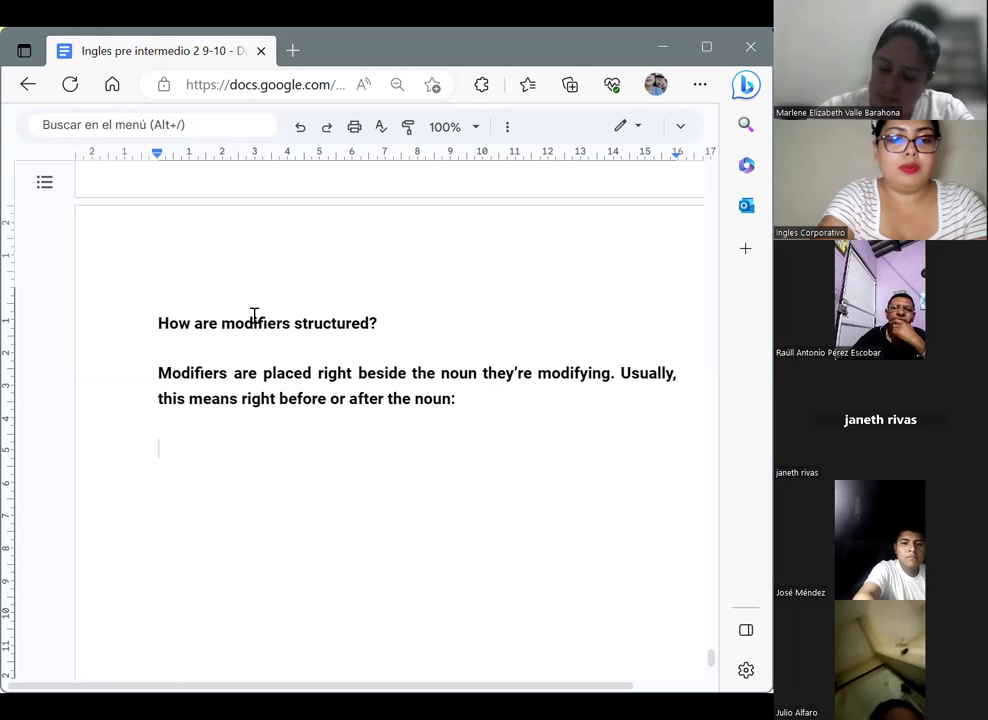
text(Example:)
Add 'The girls ordered a pizza without sauce.' on its own line under Example:.
key(Return)
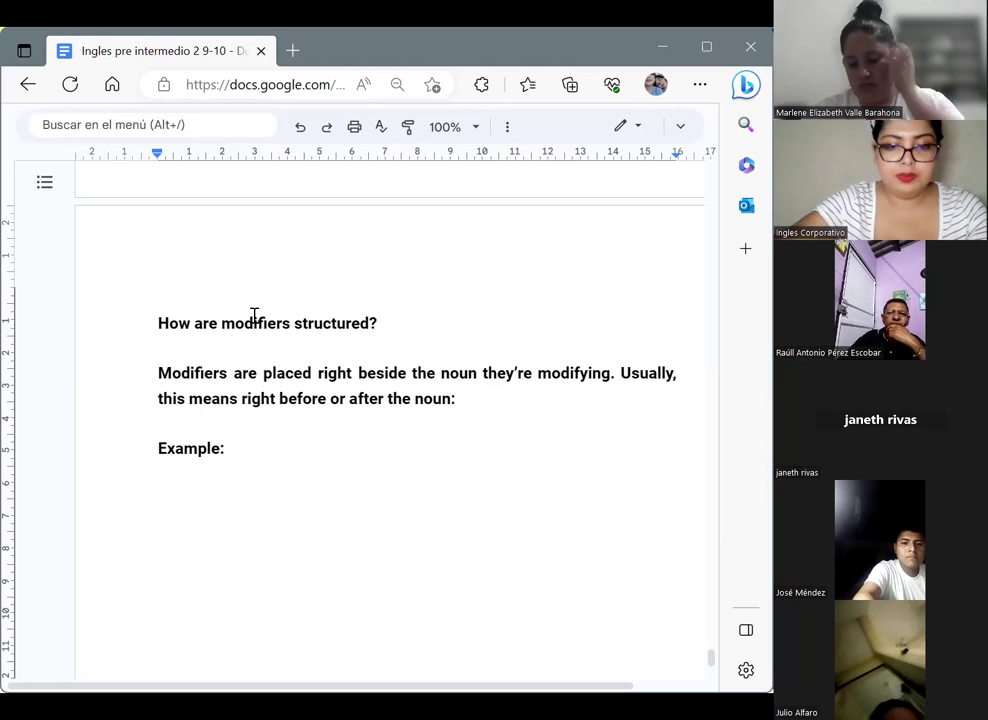
text(The girls )
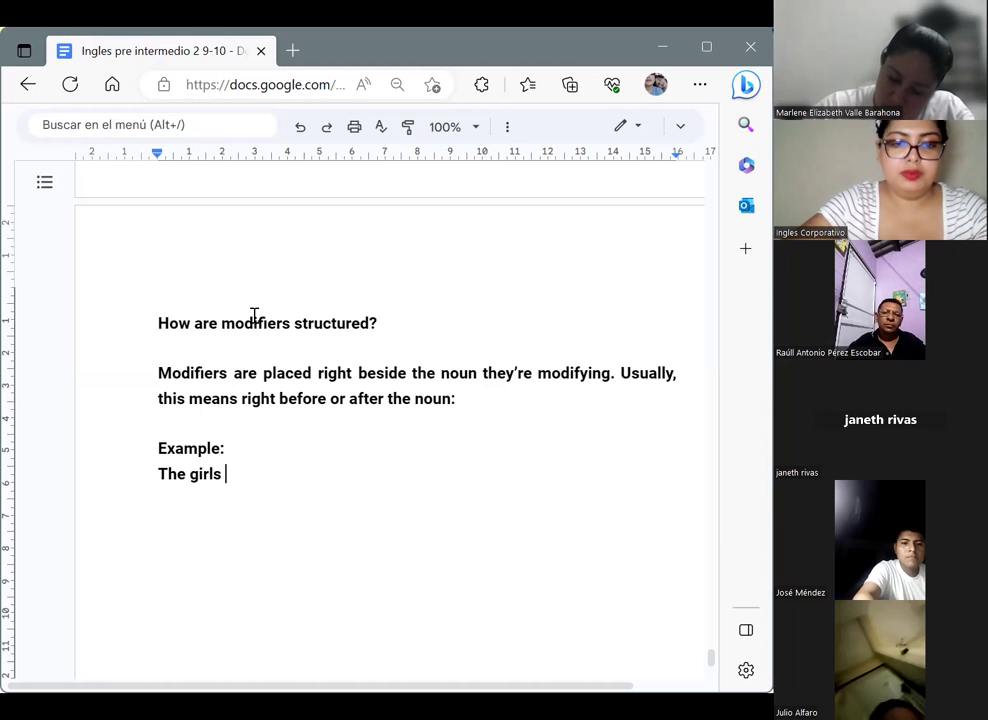
text(ordered )
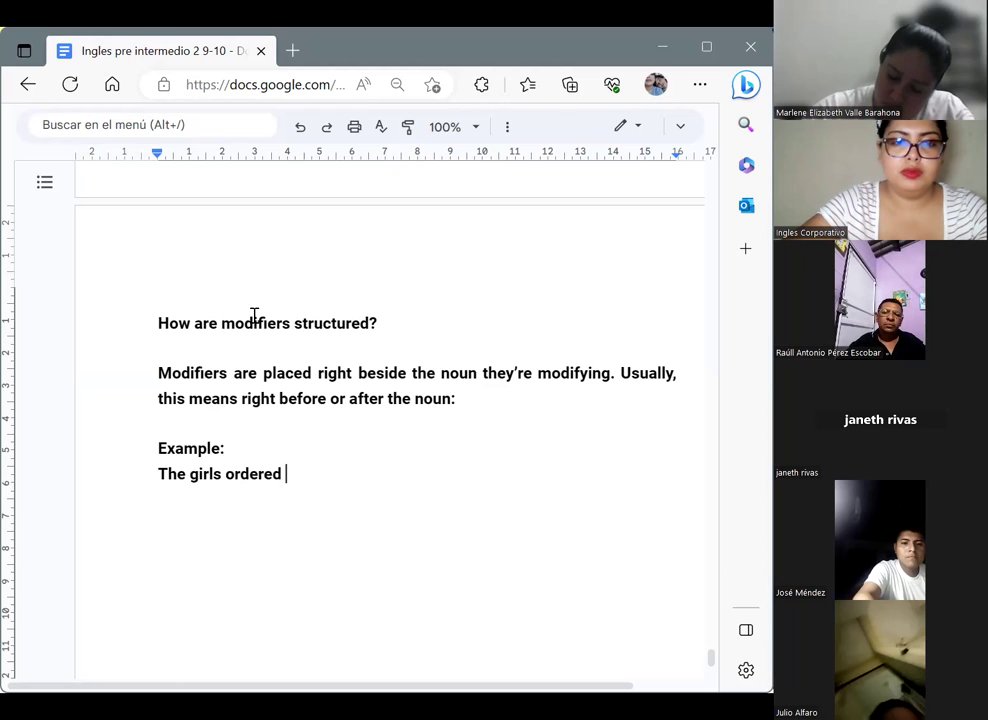
text(a pizza wit)
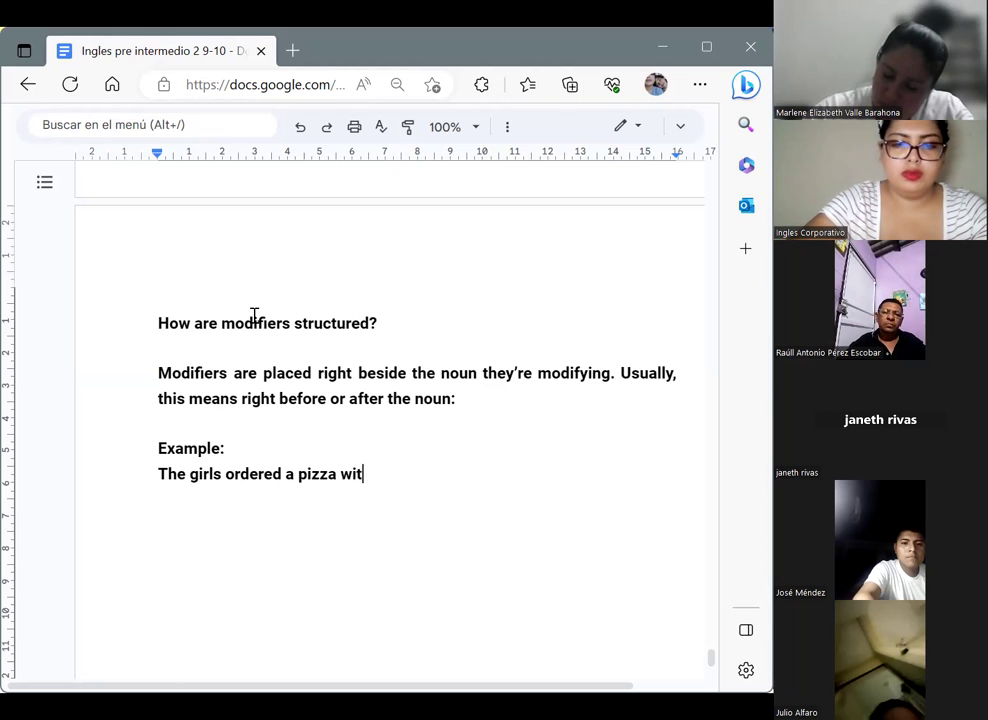
text(hout sauce.)
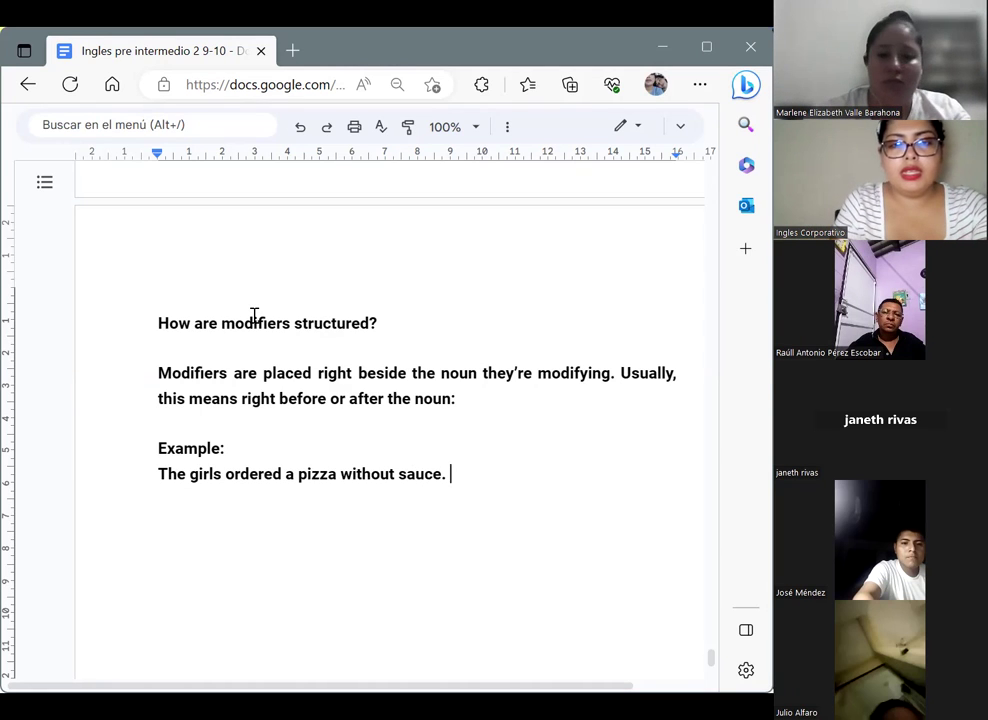
Highlight the modifier 'without sauce.' in yellow.
drag(478, 487, 341, 476)
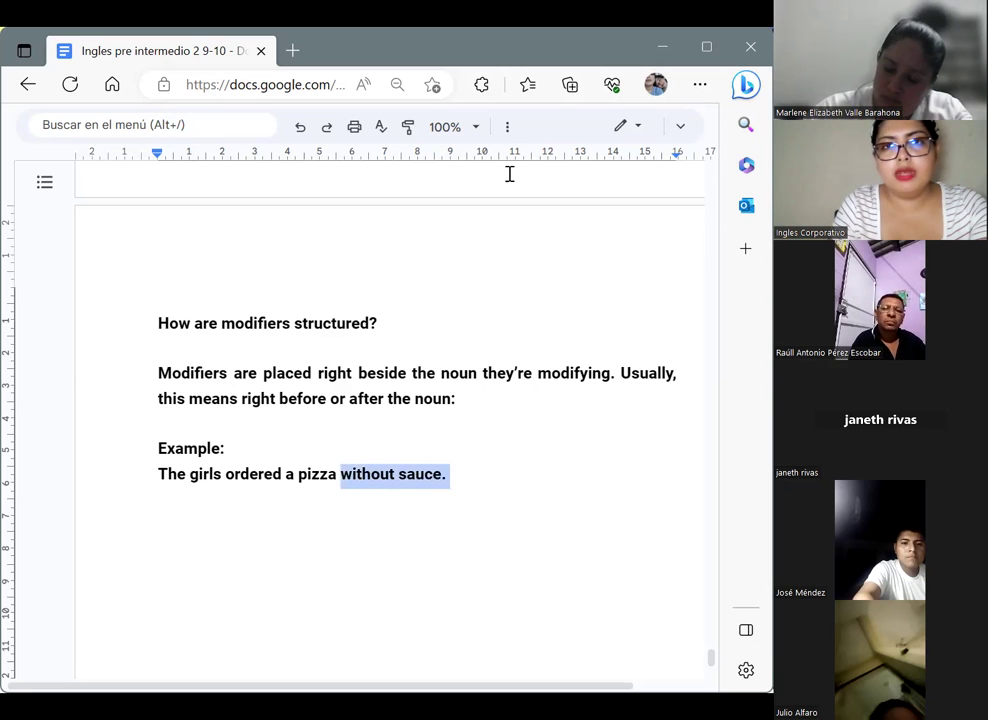
click(507, 127)
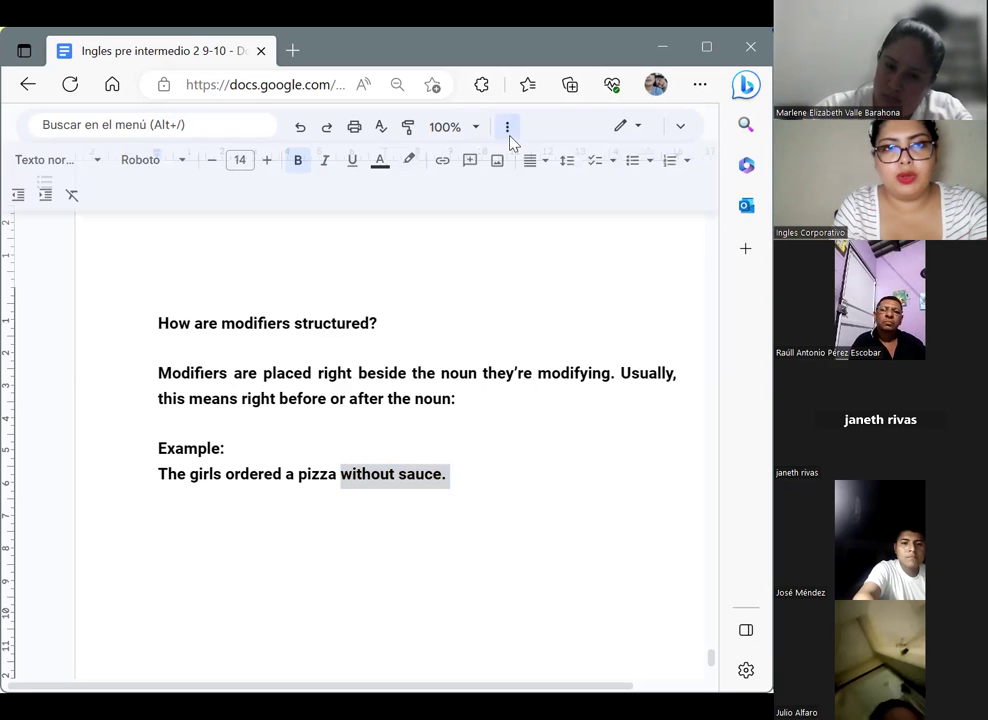
click(411, 168)
click(473, 243)
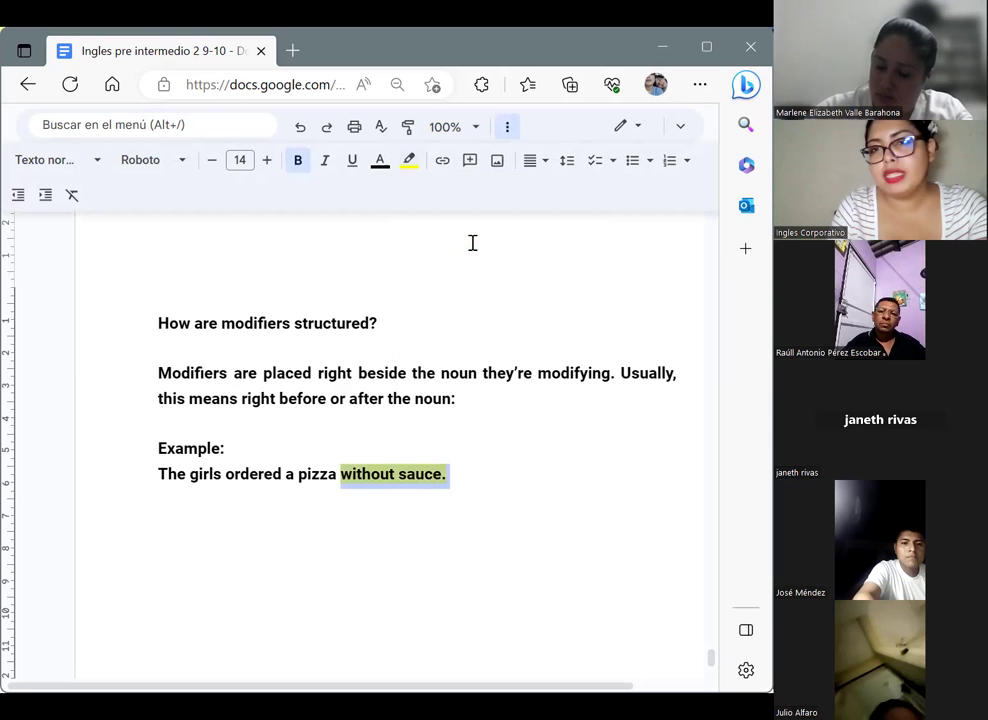
click(339, 473)
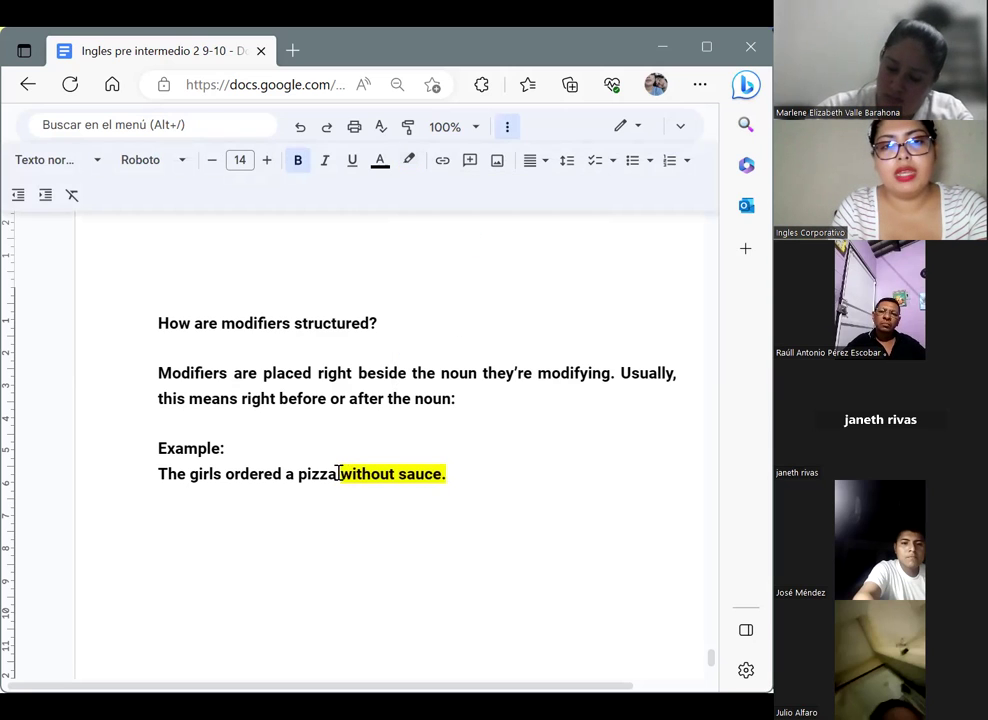
Underline the word 'pizza' in the example sentence.
double_click(303, 472)
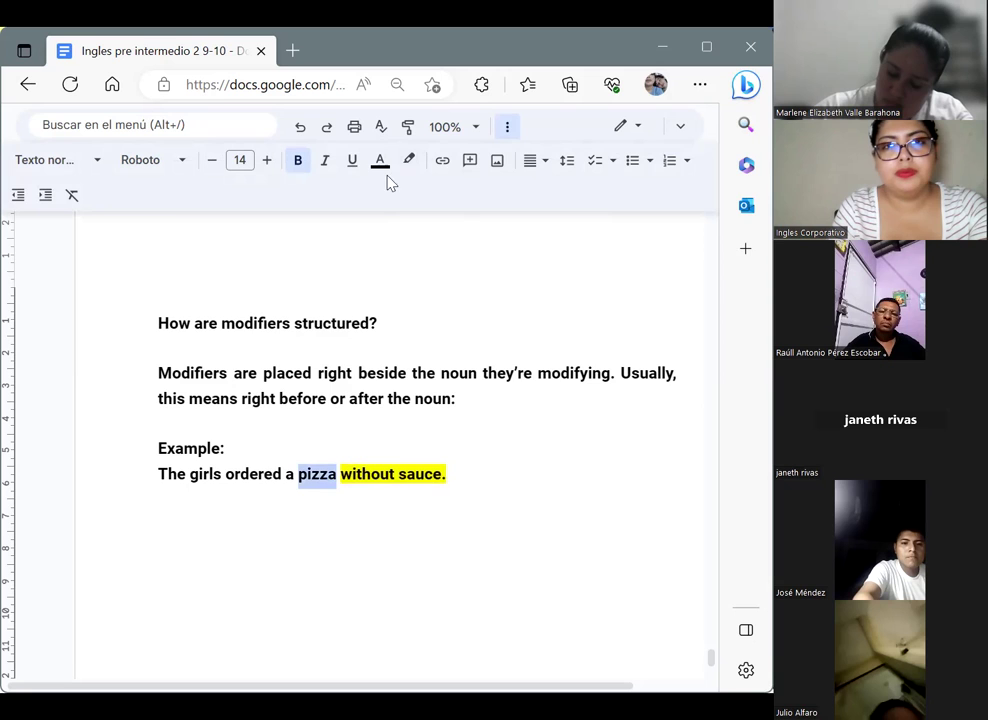
click(353, 162)
click(484, 495)
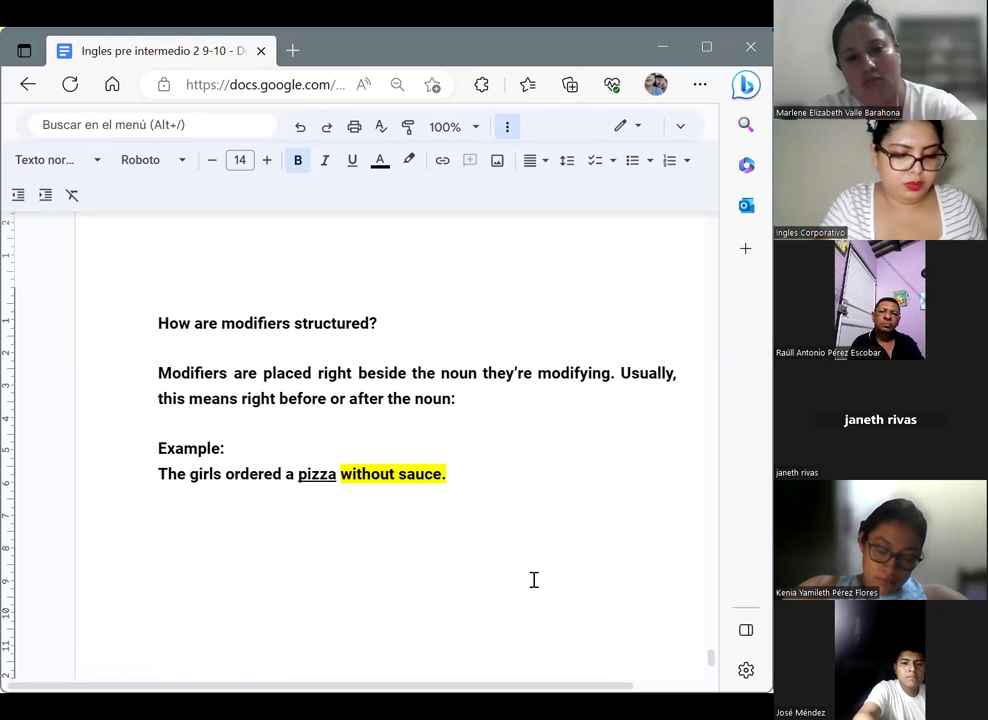
Add a paragraph: a modifier out of position confuses readers and is called a misplaced modifier.
text(W)
key(BackSpace)
key(Return)
text(W)
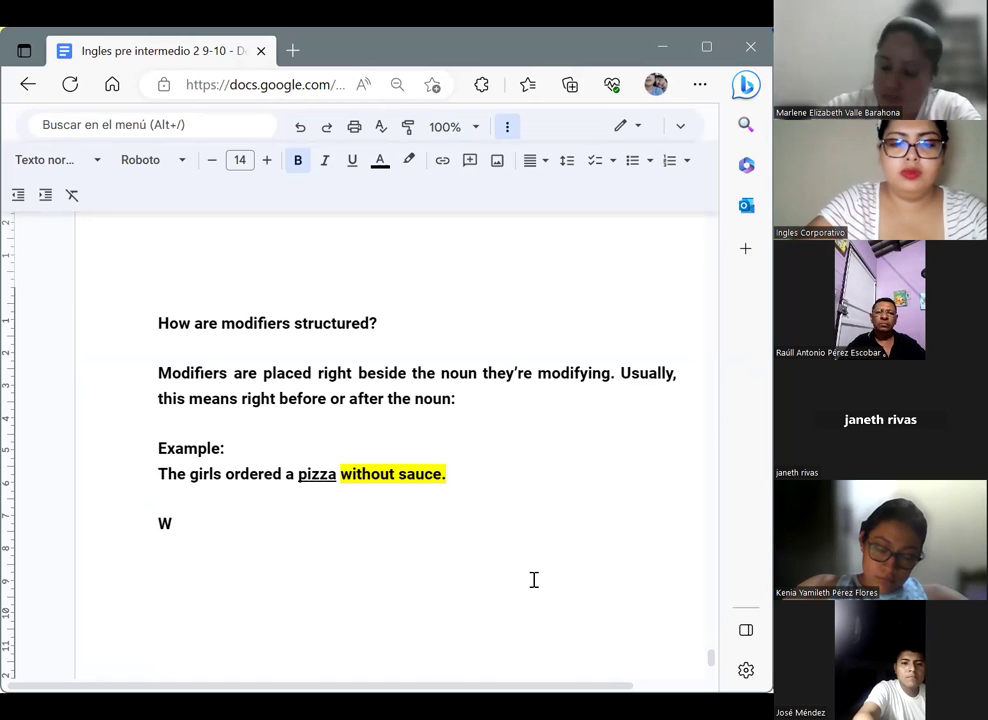
text(hen a mo)
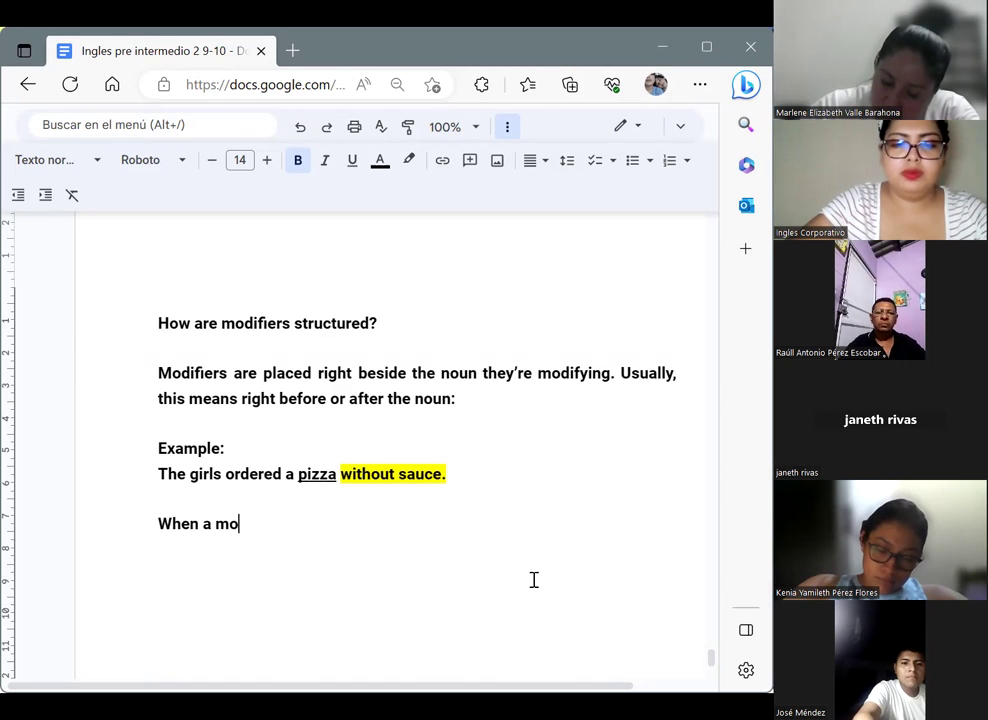
text(difier)
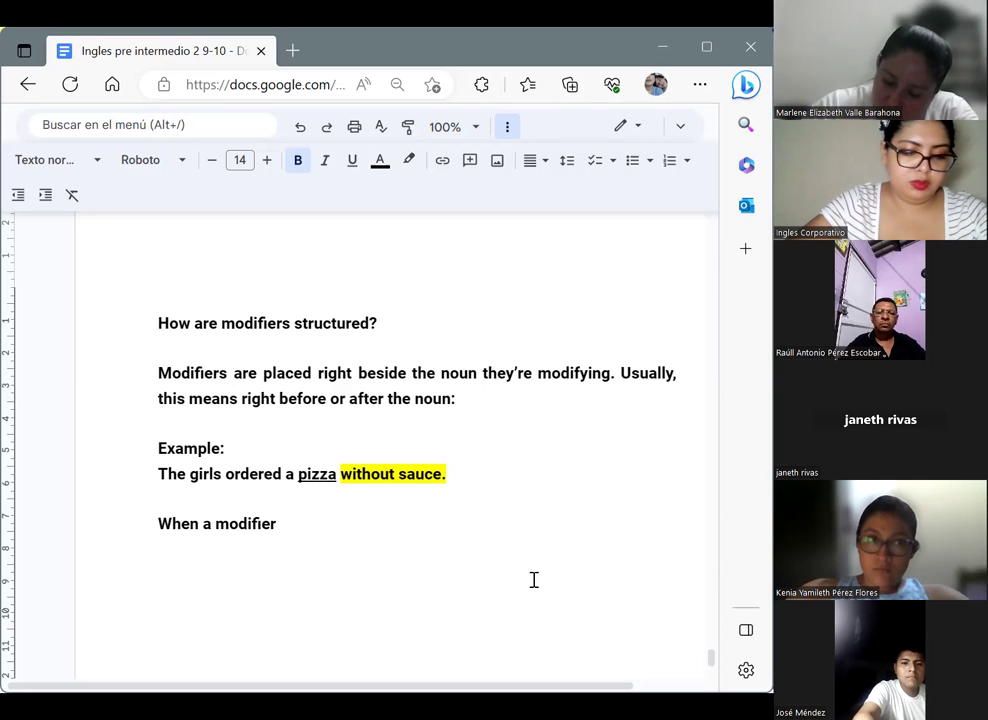
text(n't)
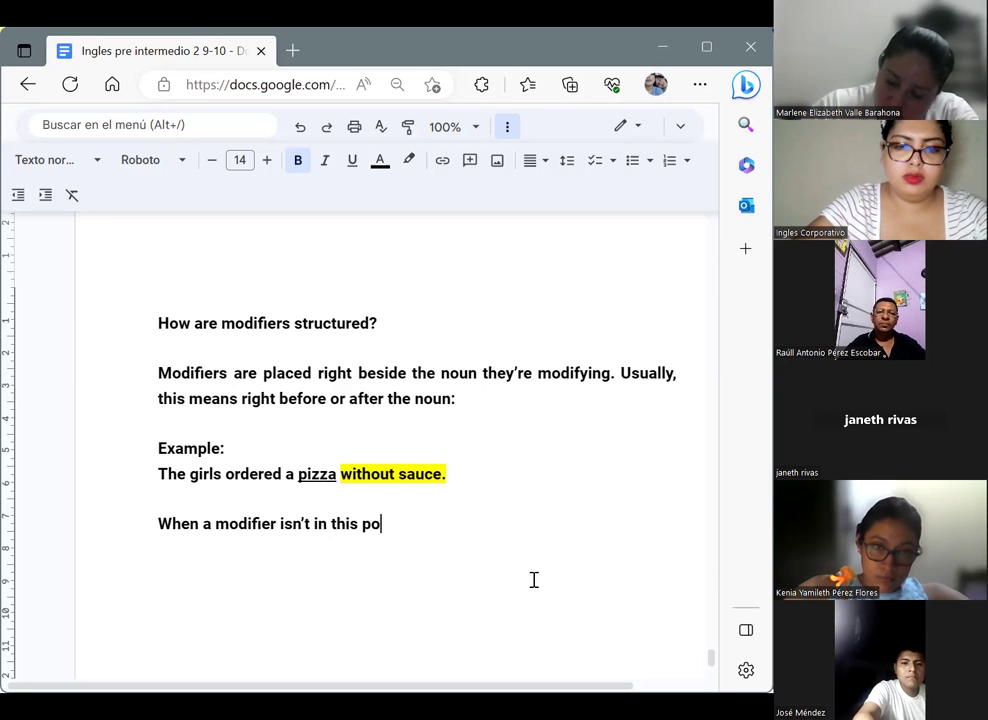
text(tion)
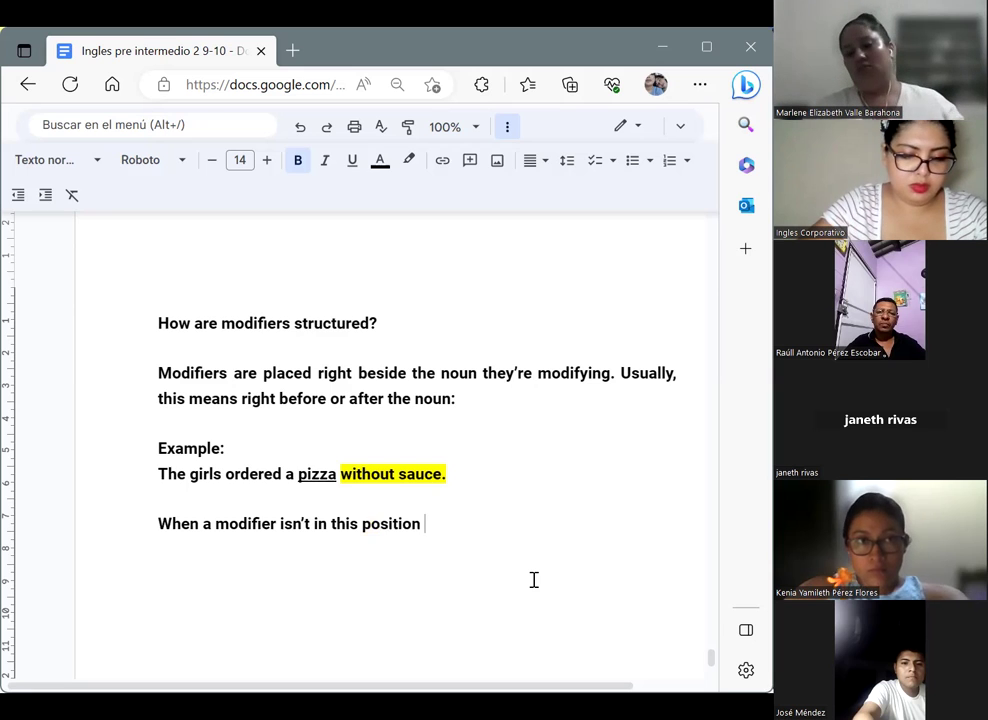
key(BackSpace)
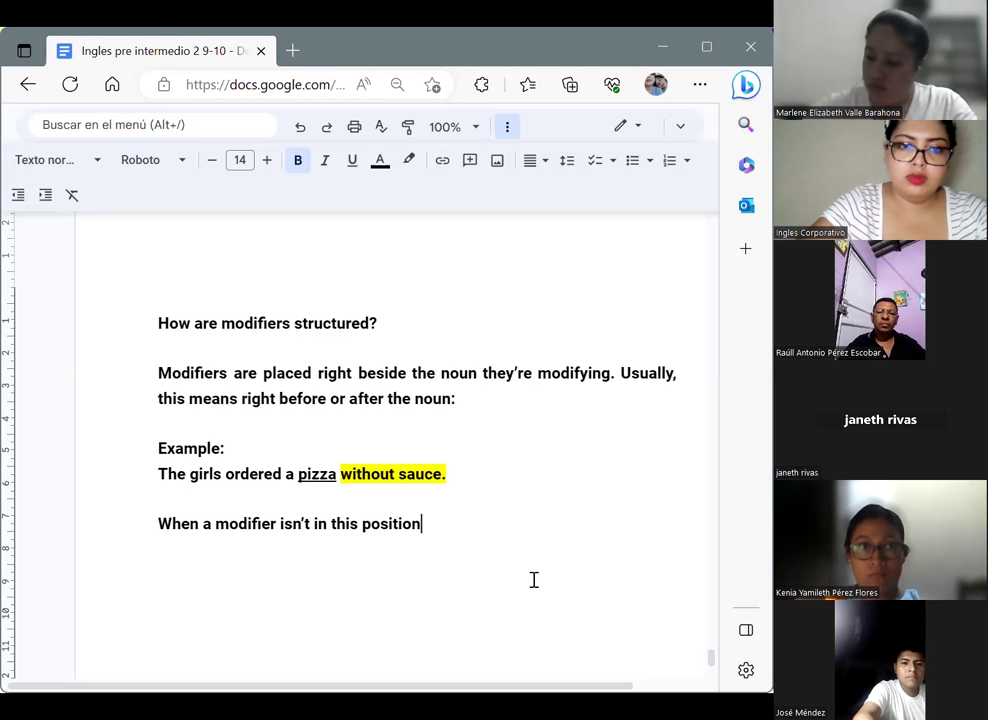
text(, it can ma)
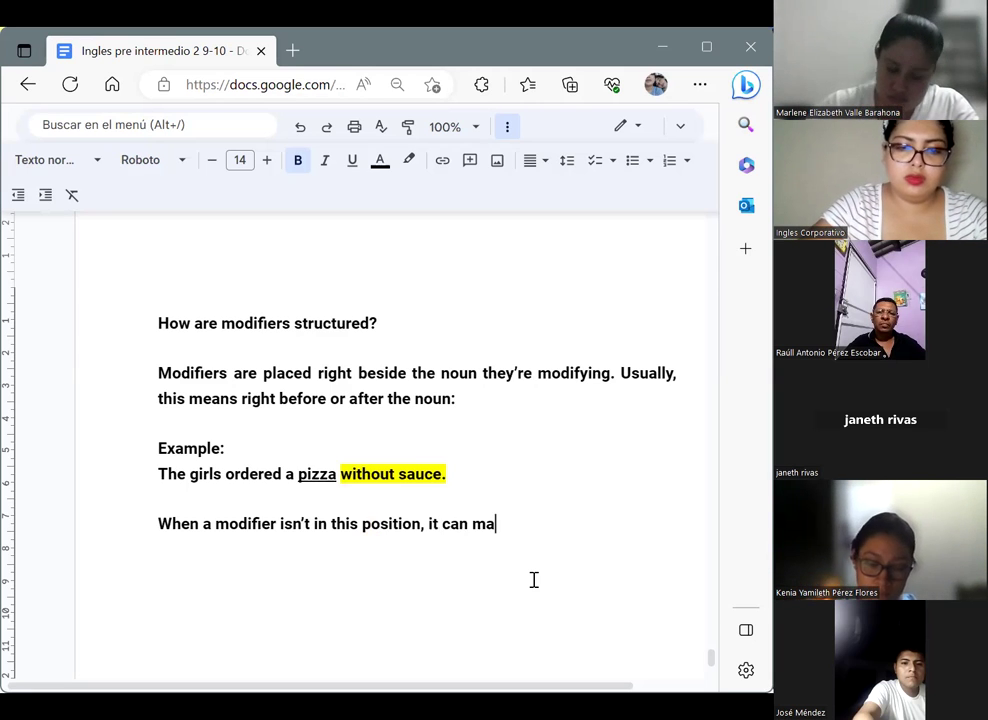
text(ke the sen)
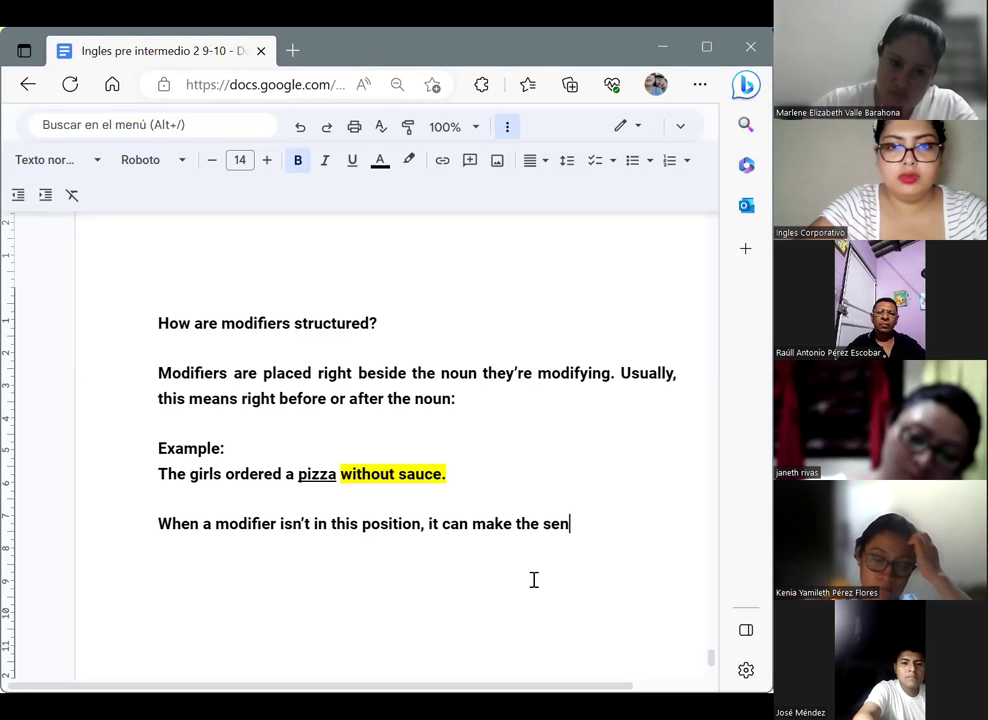
text(tence confusin)
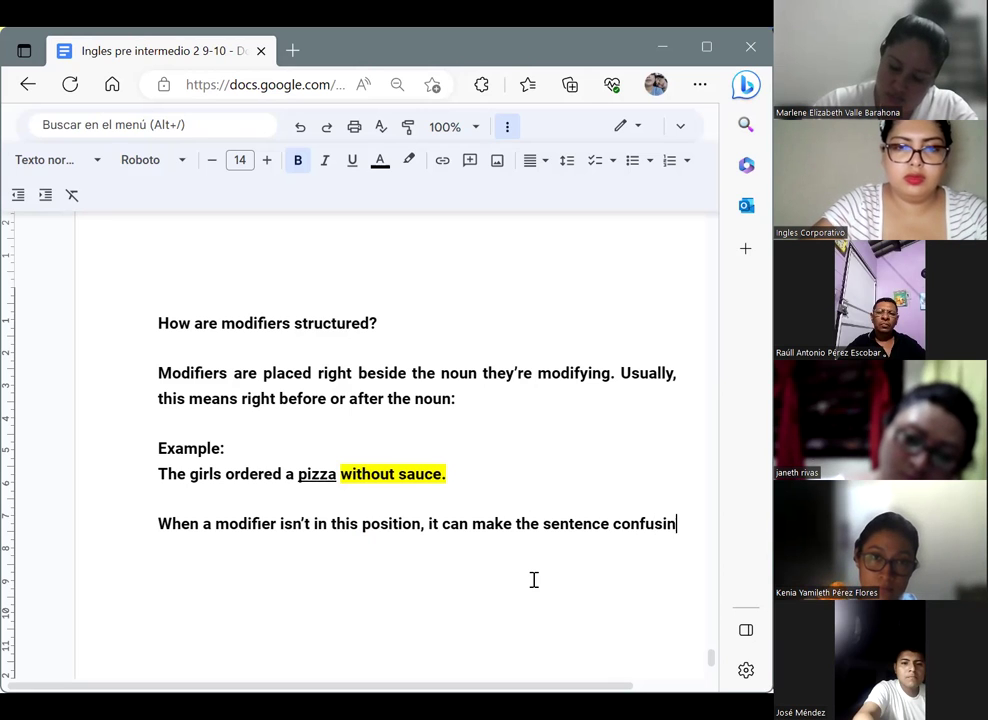
text(g )
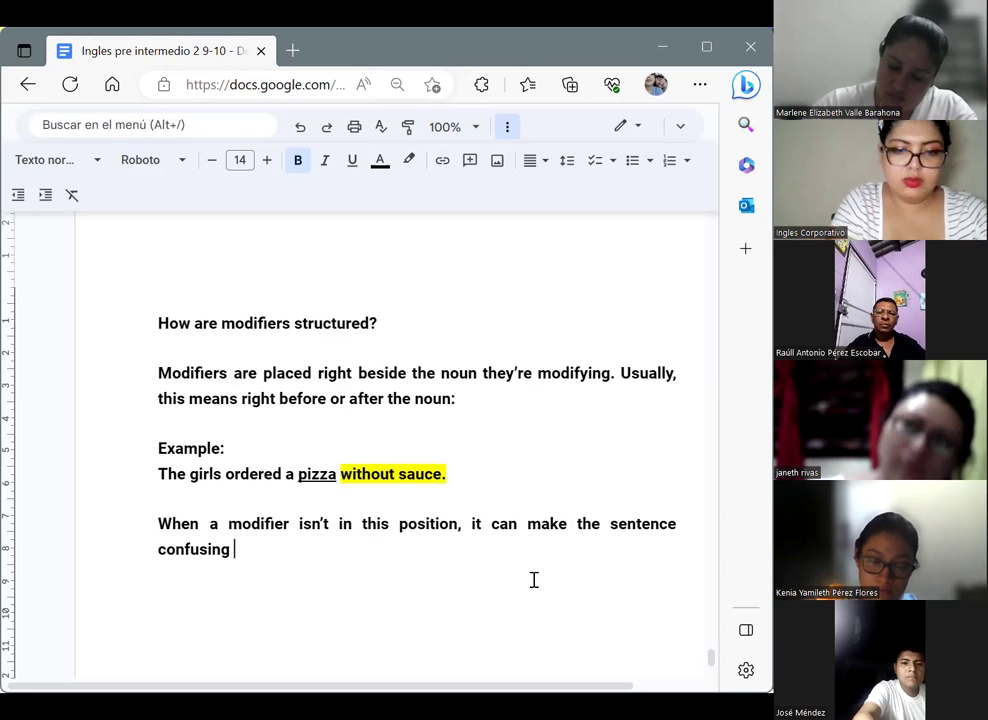
text(for a re)
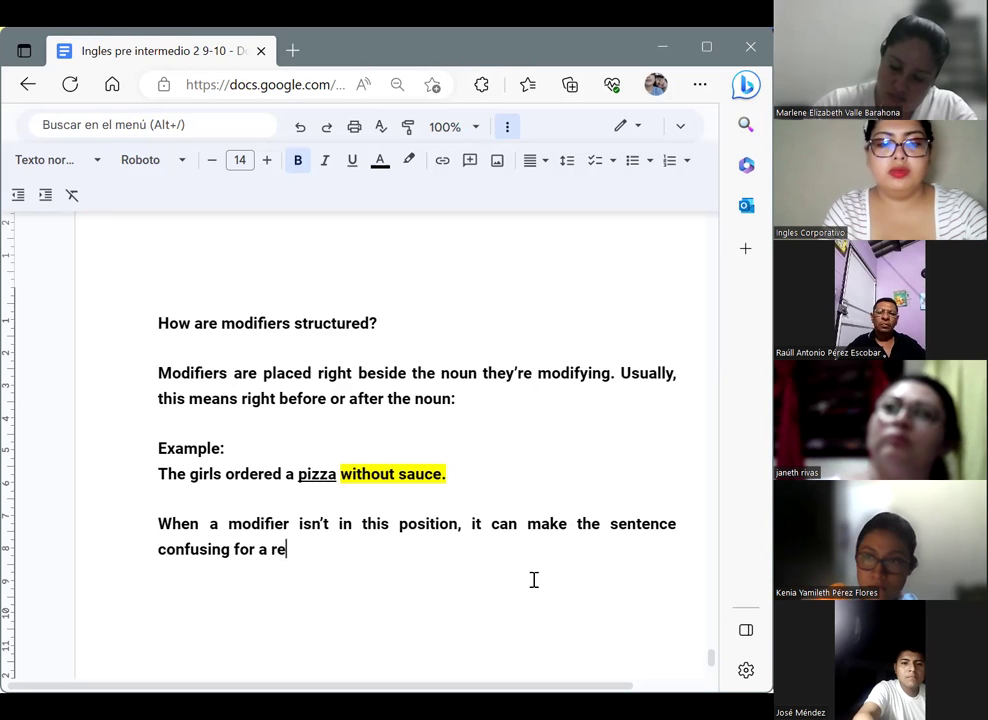
text(ader )
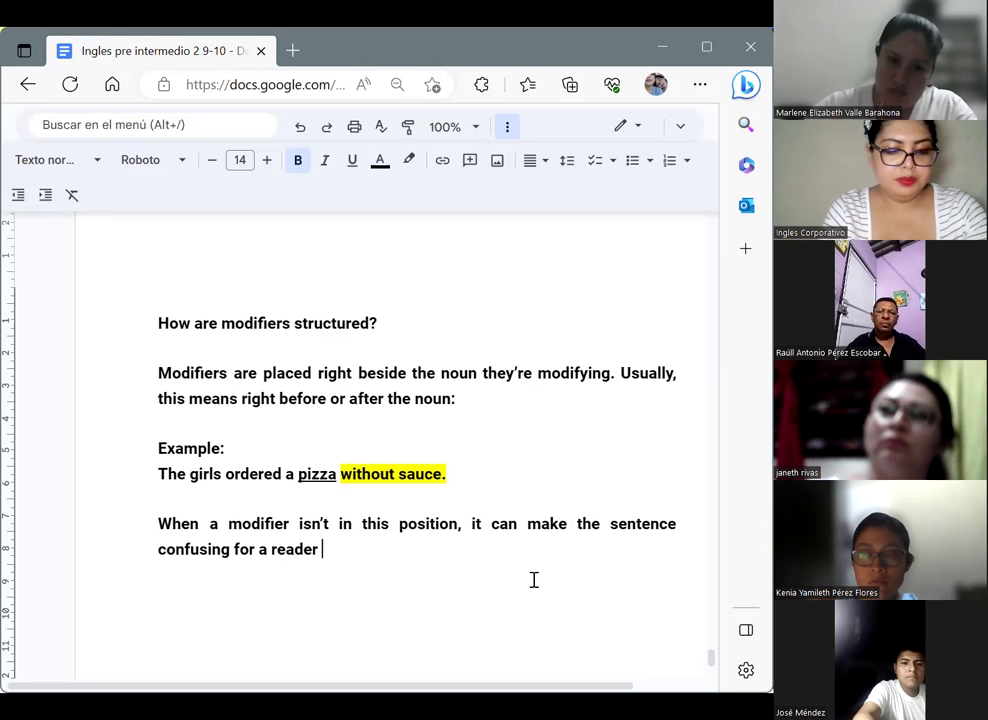
text(or listener)
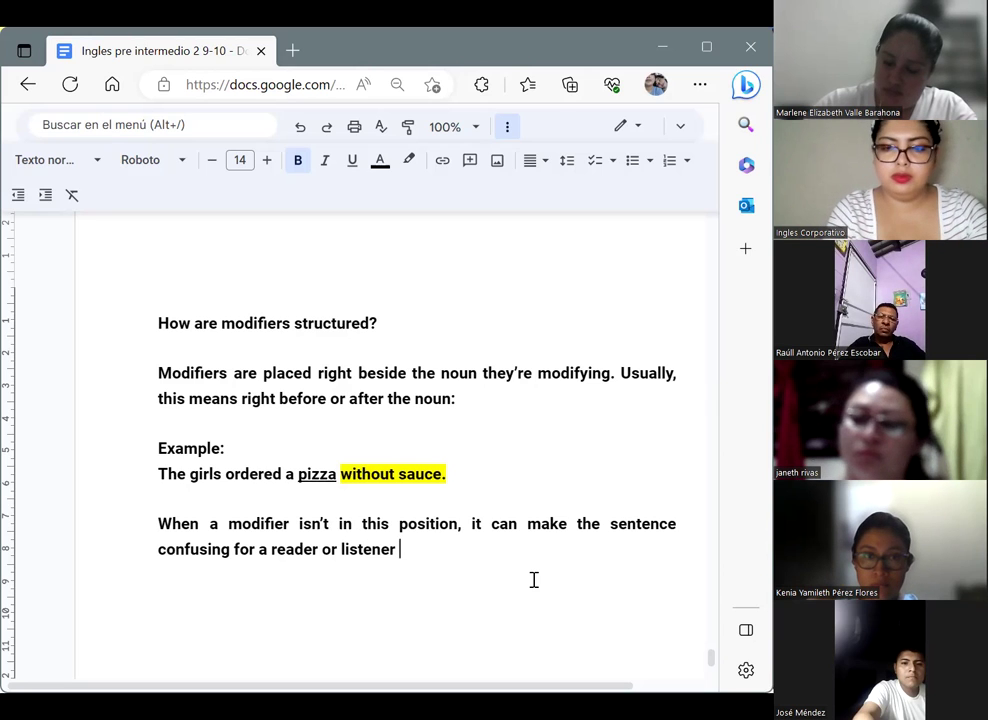
text(.)
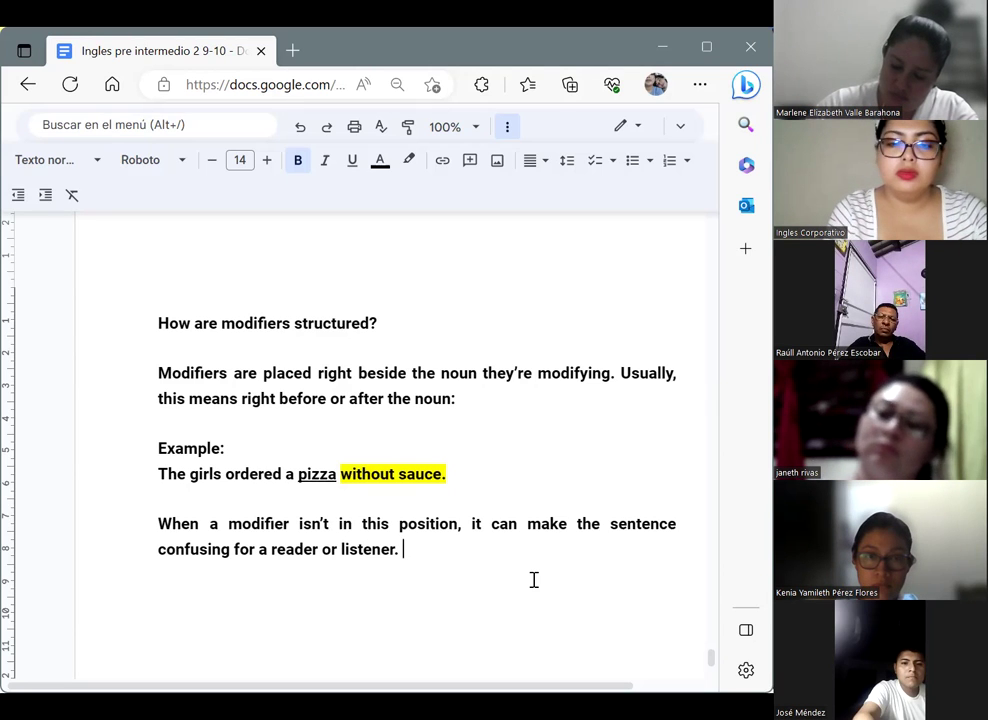
text( This )
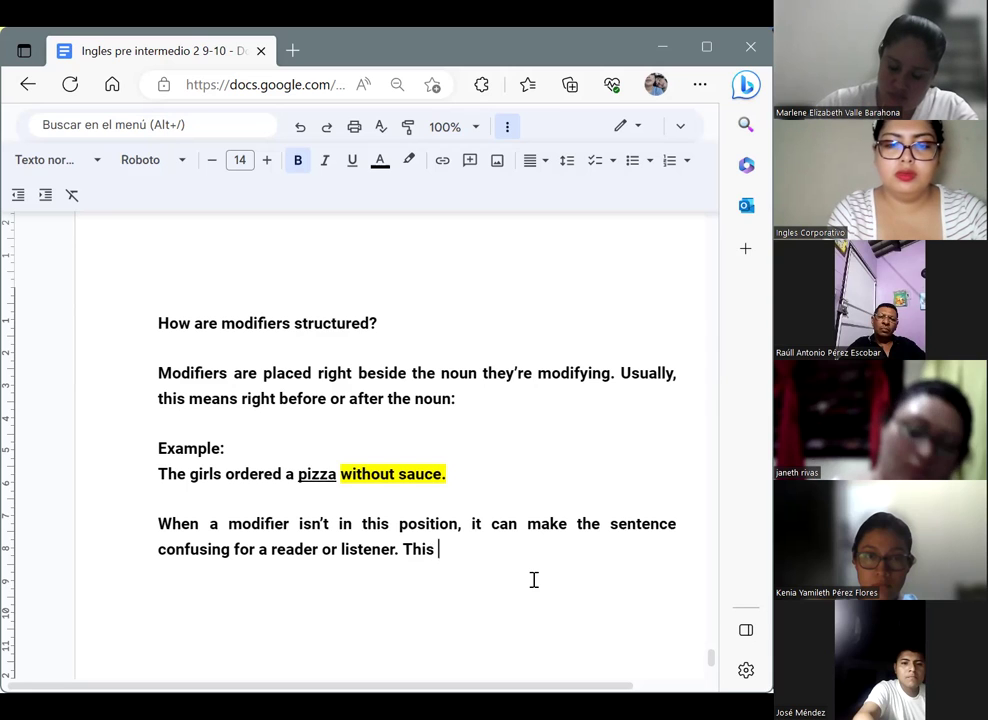
text(is known as a)
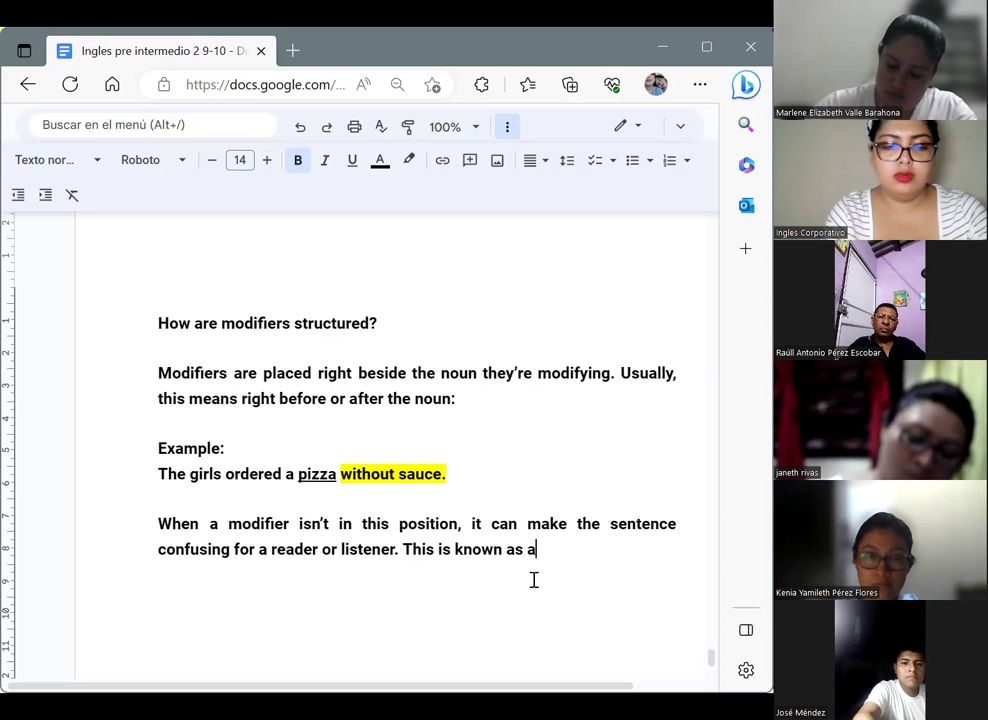
text( mispl)
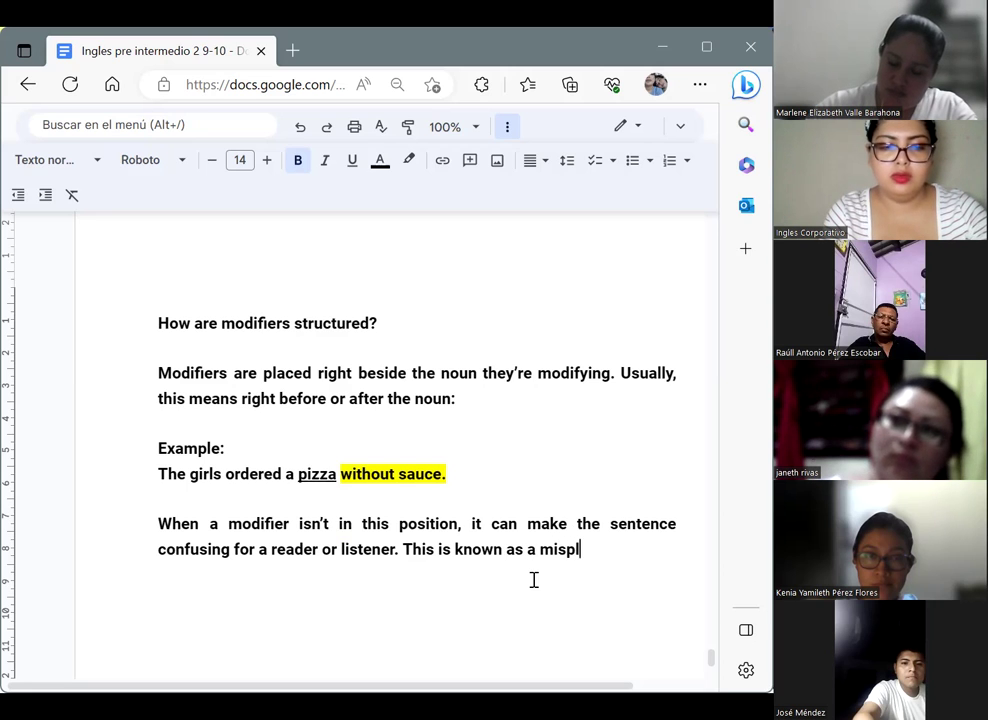
text(aced mo)
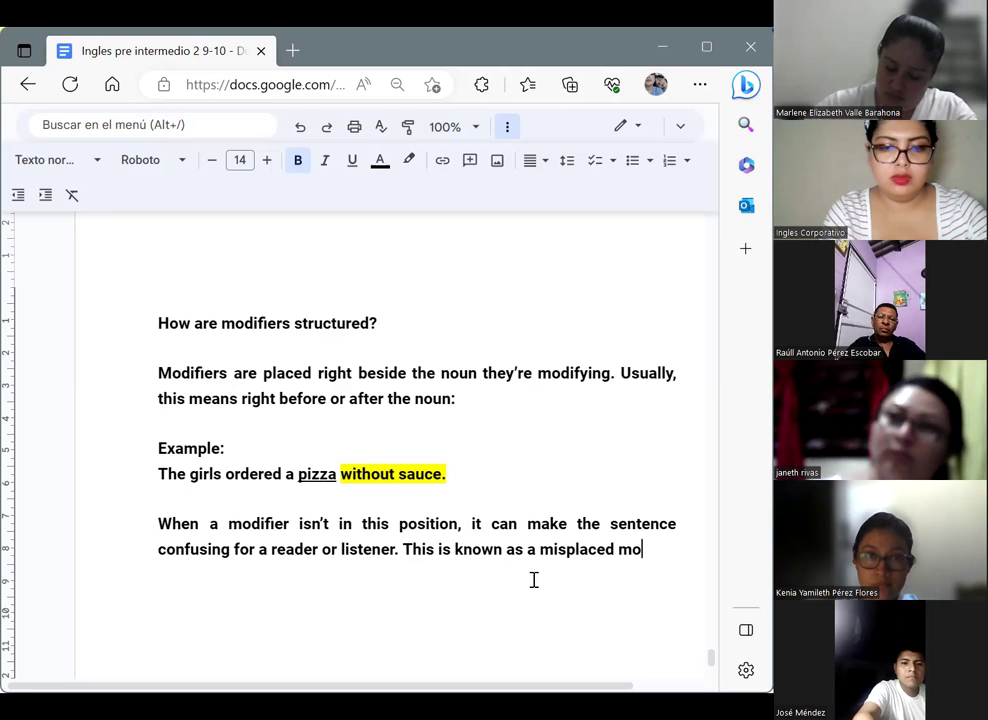
text(difier.)
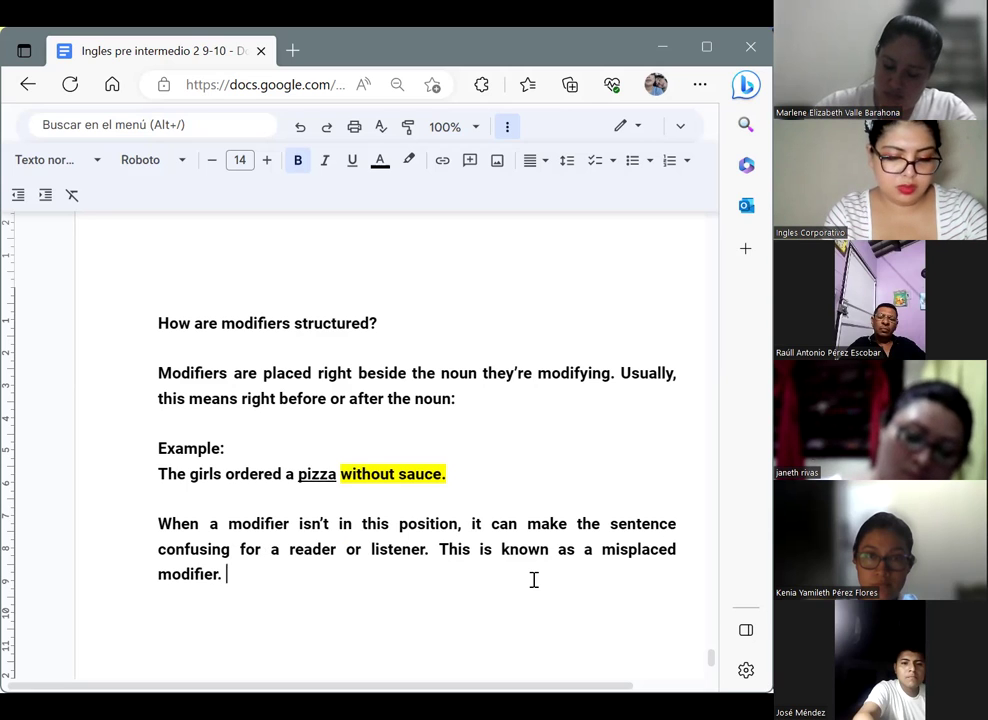
key(Return)
Add an 'Examples:' label followed by 'They bought a car for my sister they call Pumpkin.'.
text(Exampl)
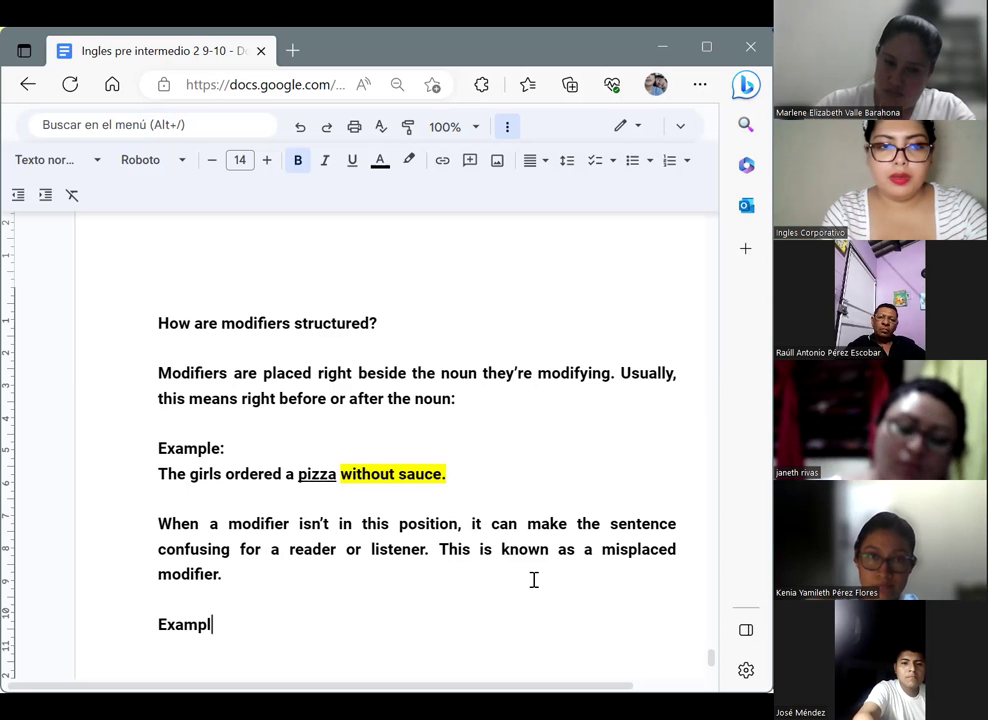
text(es:)
key(Return)
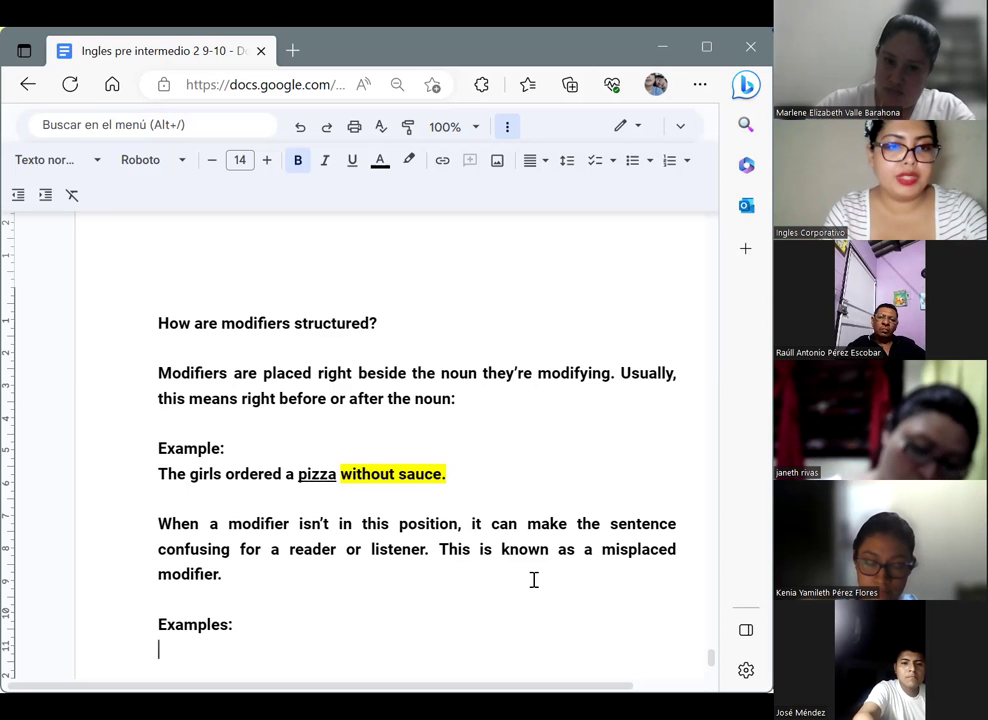
text(Thy)
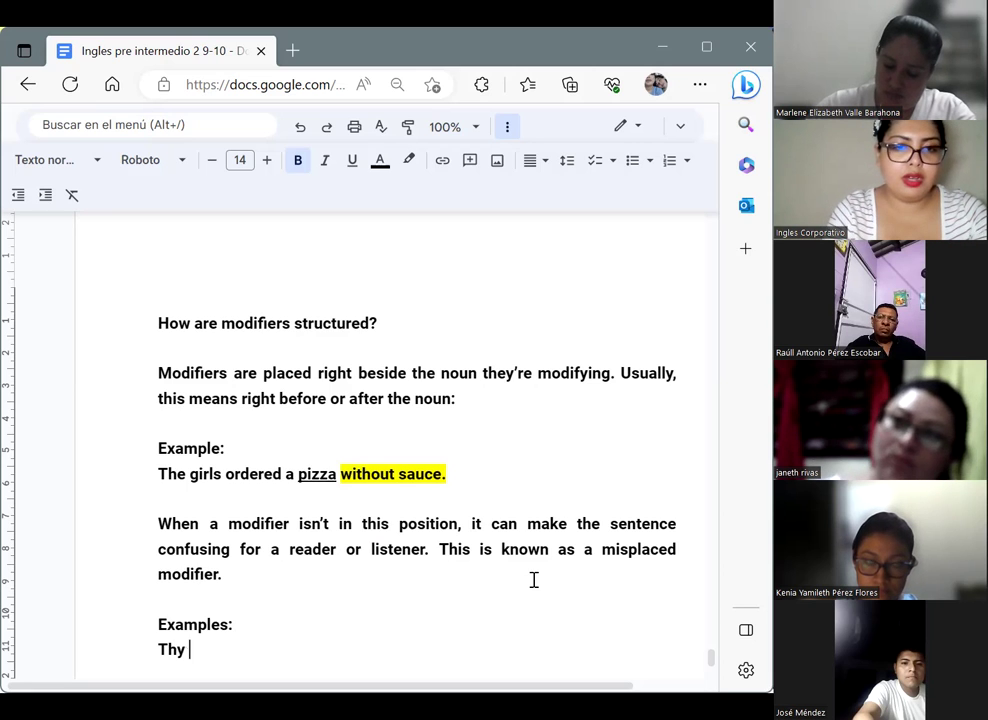
key(BackSpace)
text(bought a )
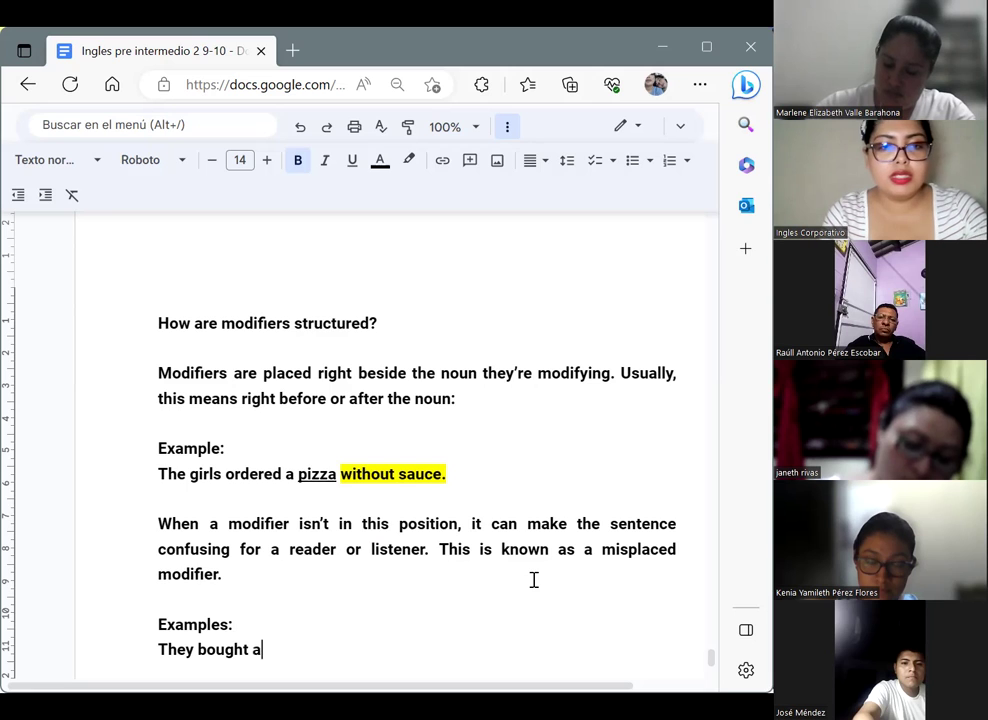
text(car f)
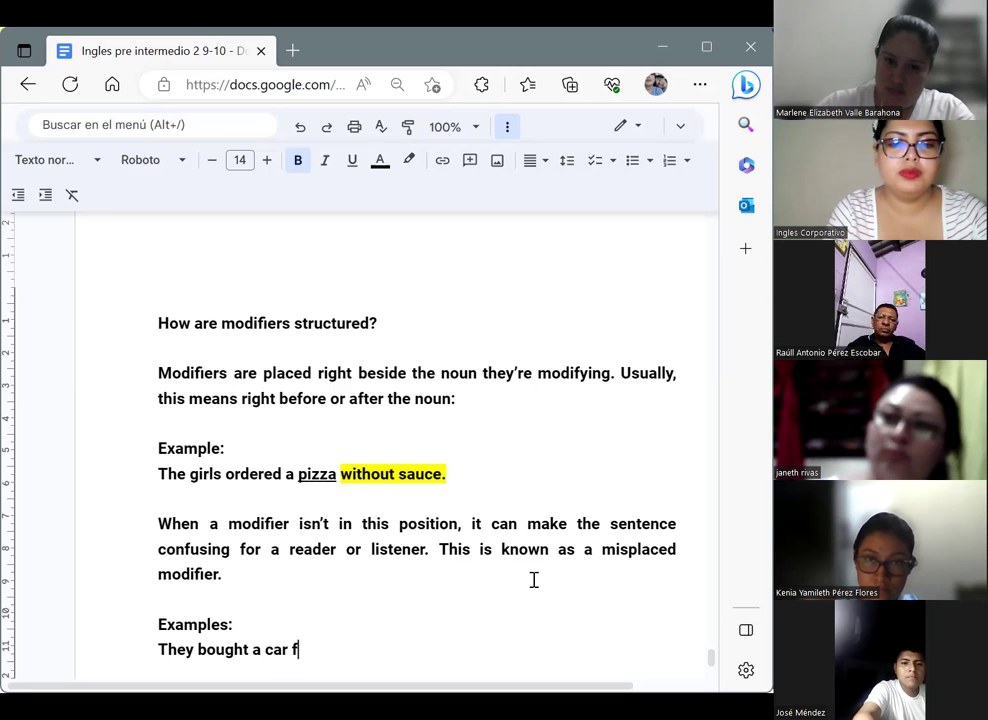
text(or my sist)
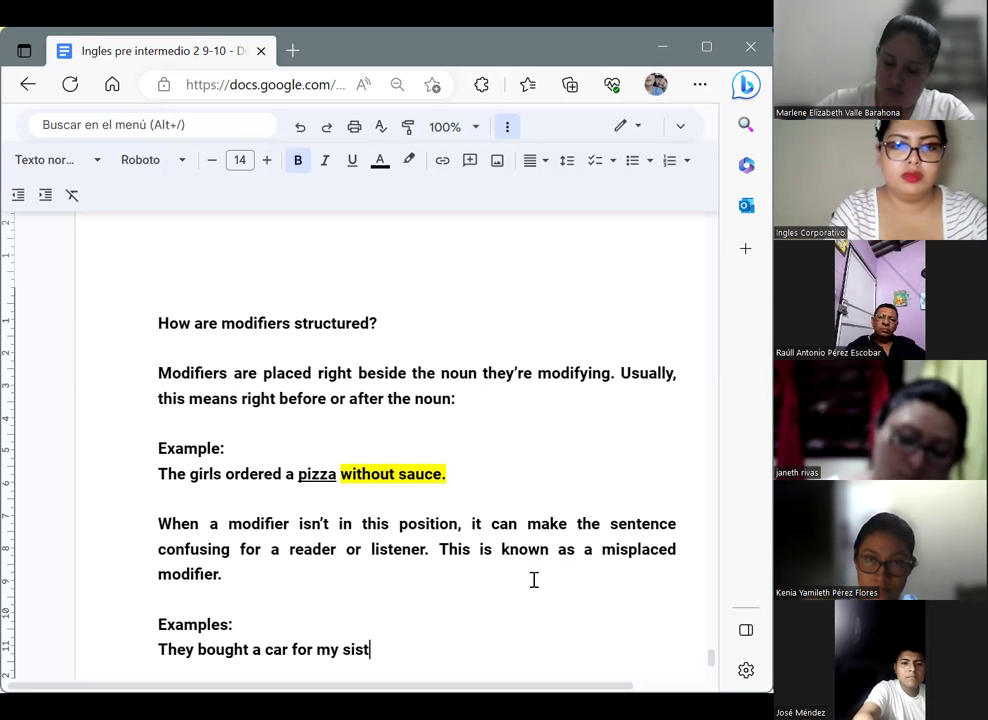
text(er they c)
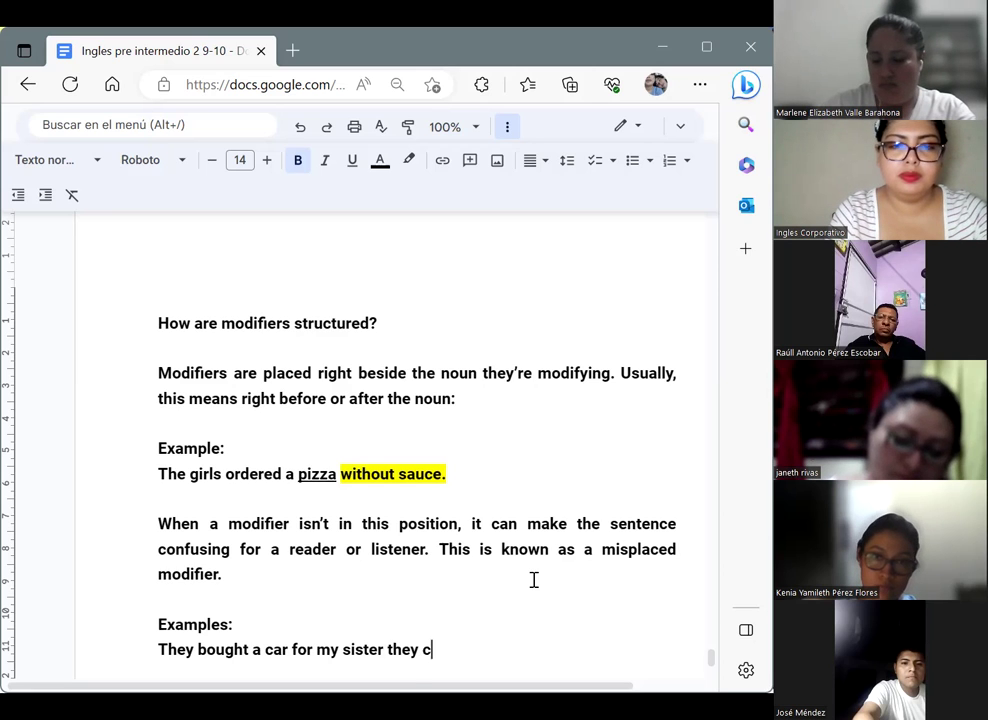
text(all Pump)
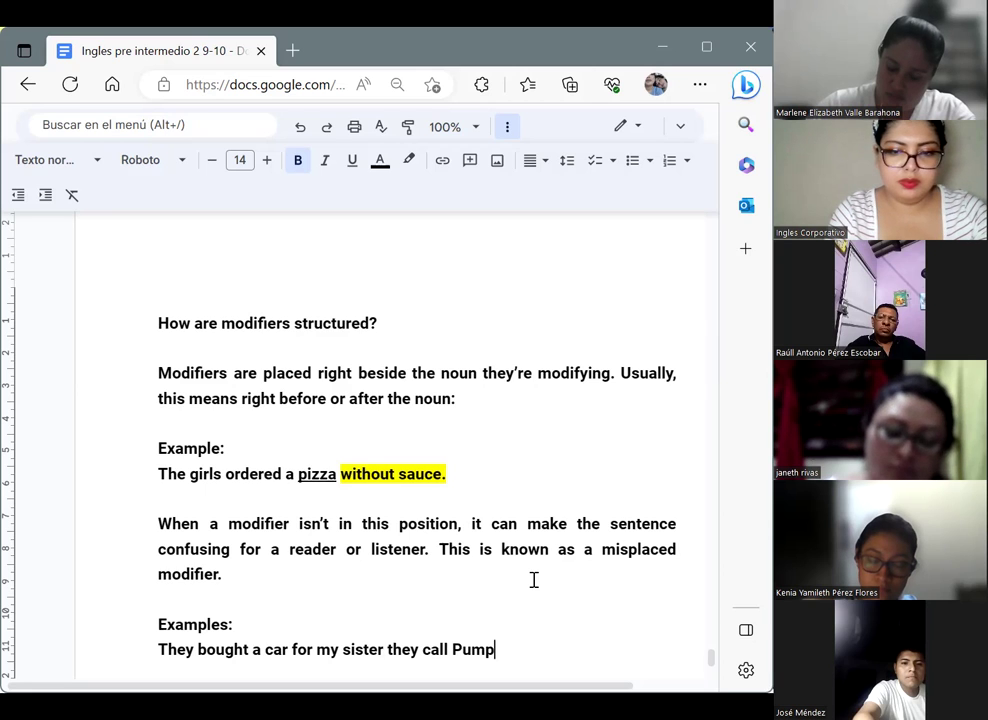
text(kin.)
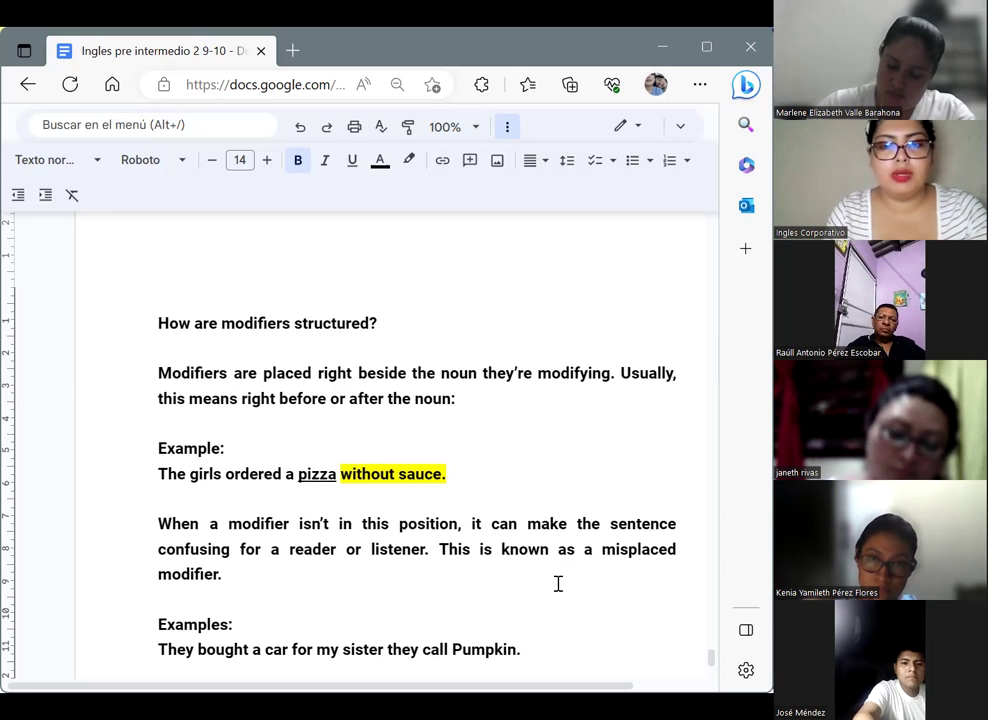
scroll(558, 583, down, 1)
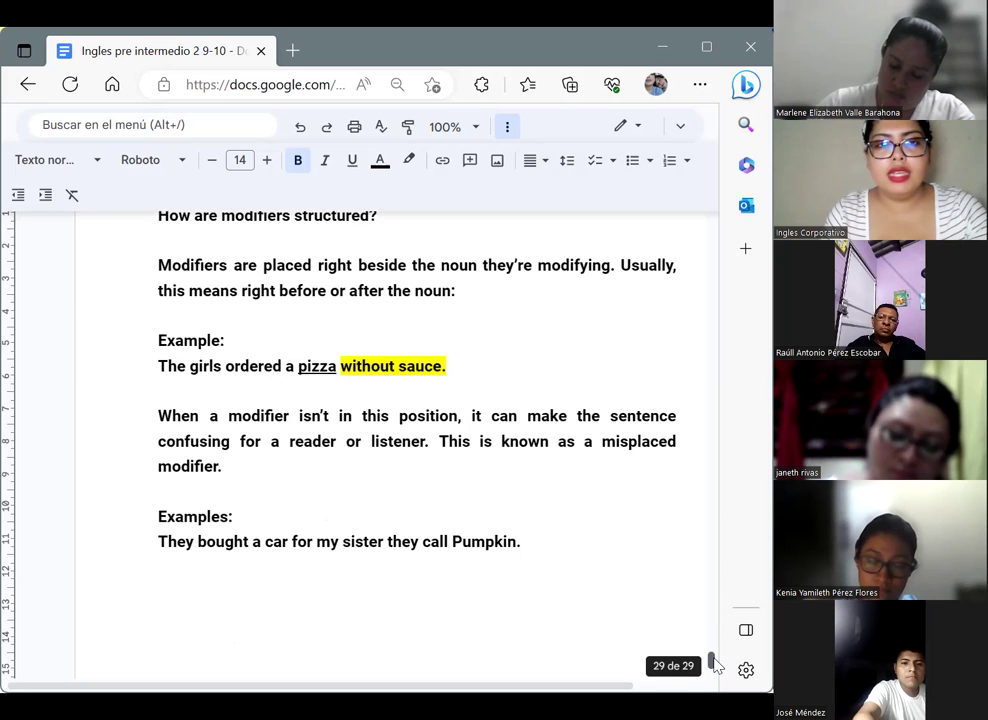
scroll(714, 666, down, 1)
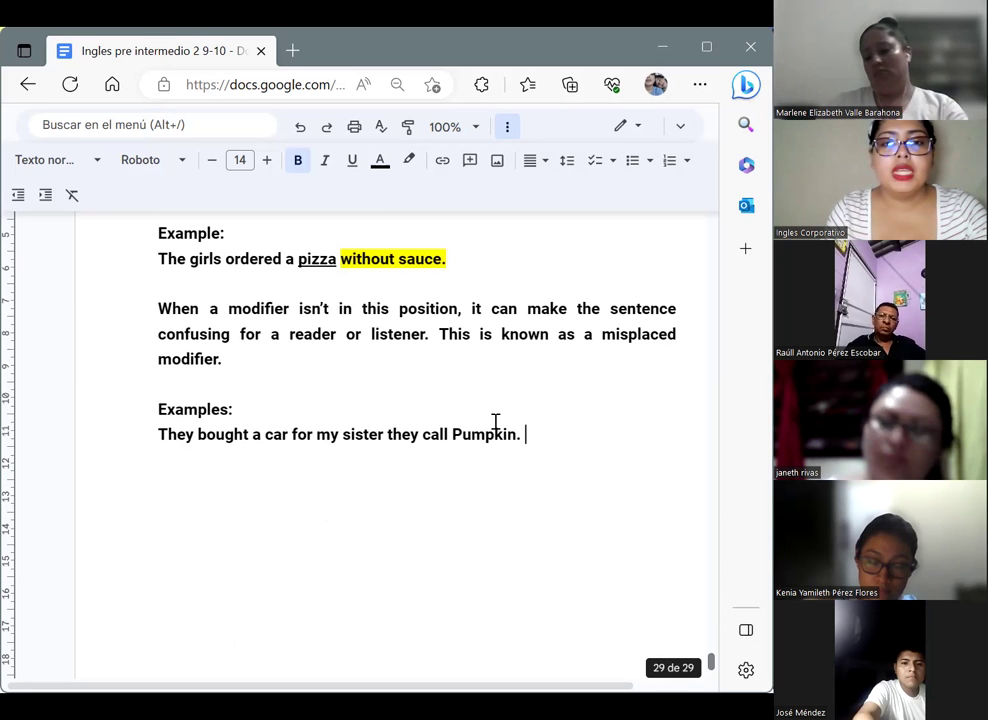
shift+click(161, 441)
shift+click(196, 434)
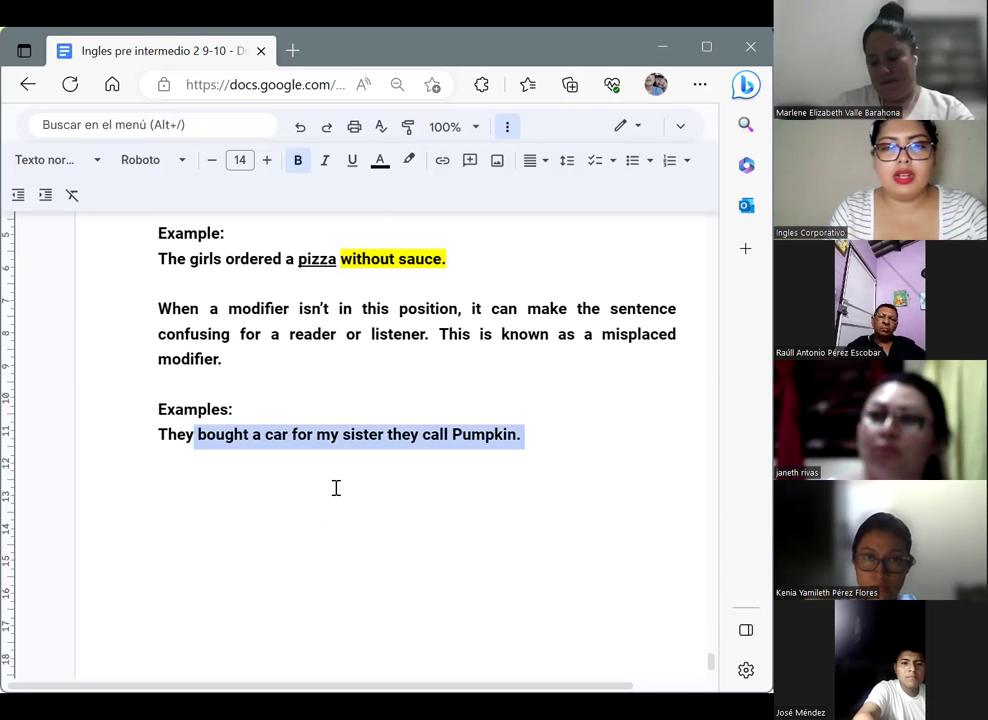
shift+click(336, 487)
click(336, 487)
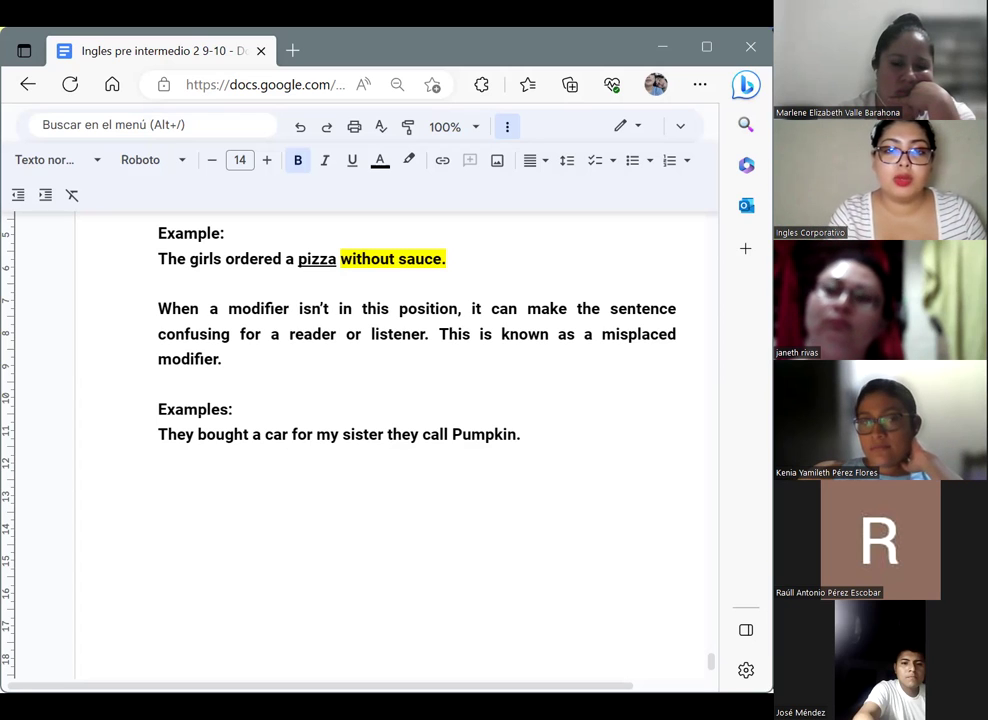
Apply yellow highlight to 'they call Pumpkin.' in the car example sentence.
drag(388, 434, 526, 434)
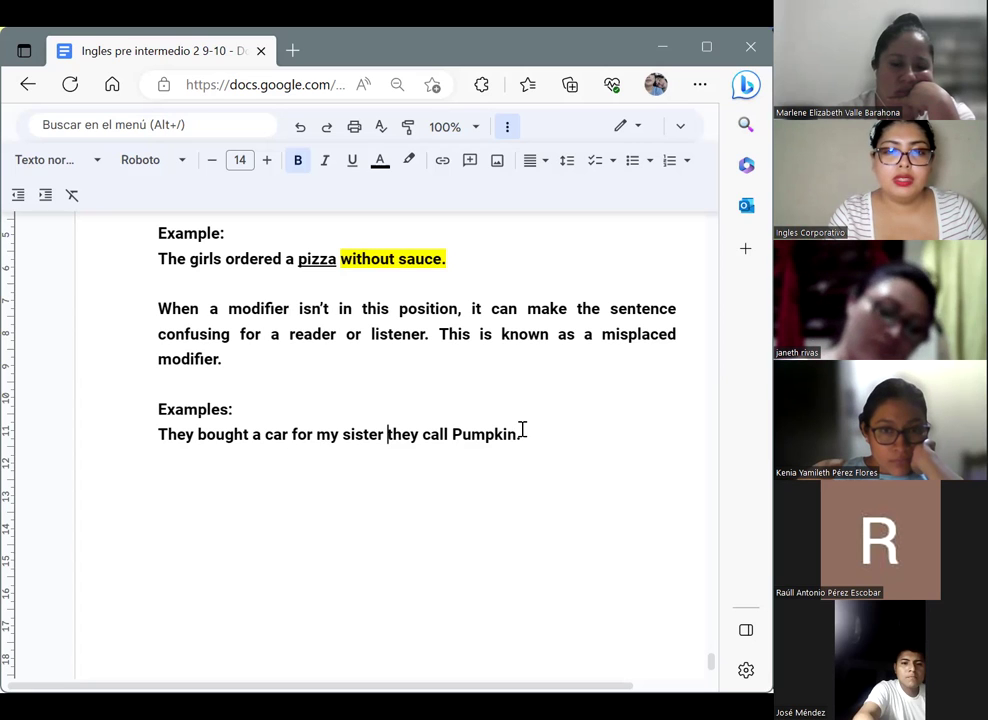
click(409, 160)
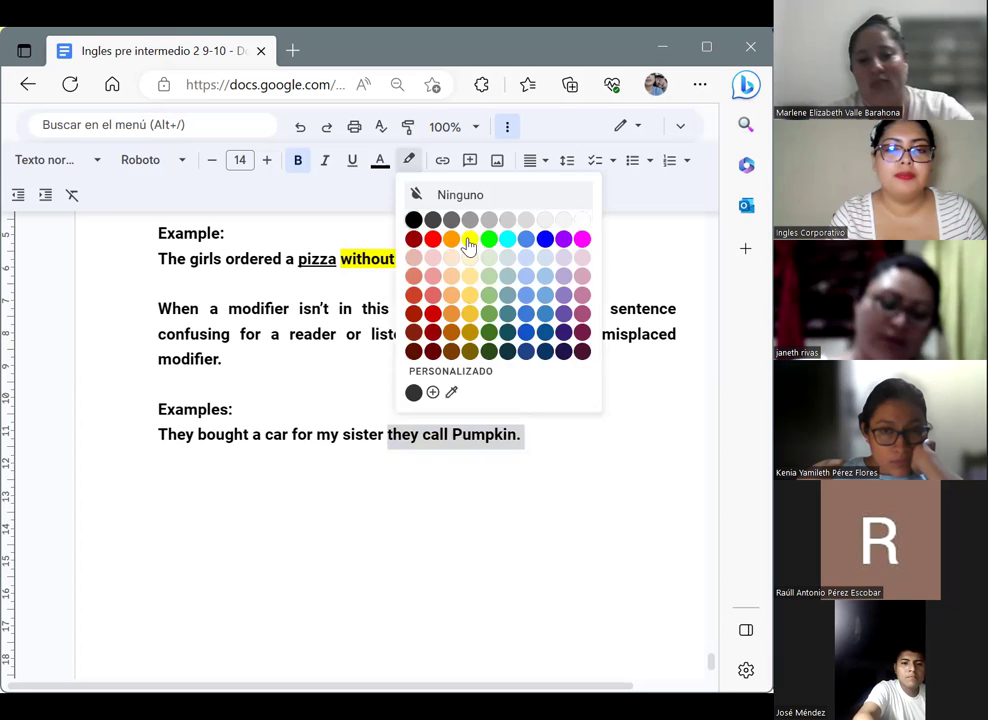
click(467, 247)
click(549, 452)
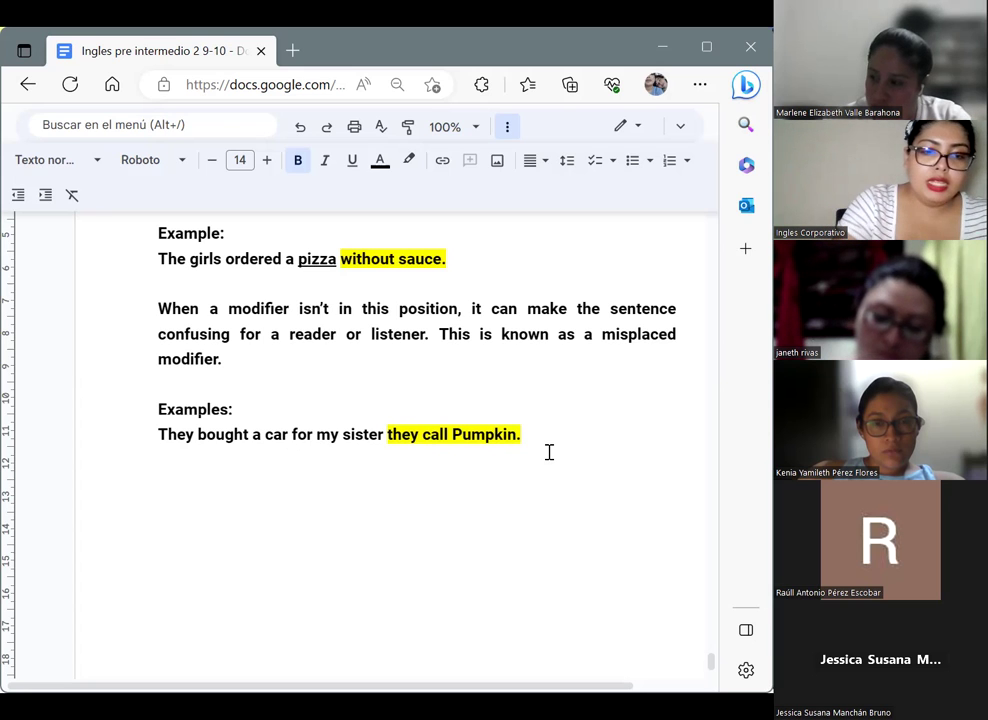
Type the corrected sentence 'They bought a car that they call Pumpkin for my sister.'.
text(The)
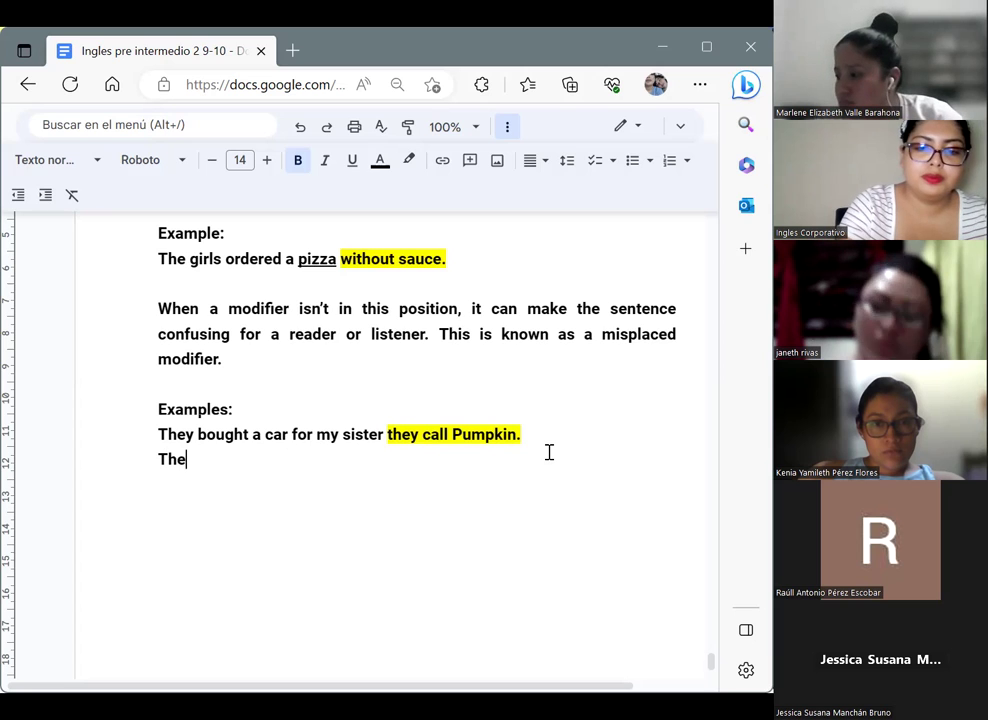
text(y bought a)
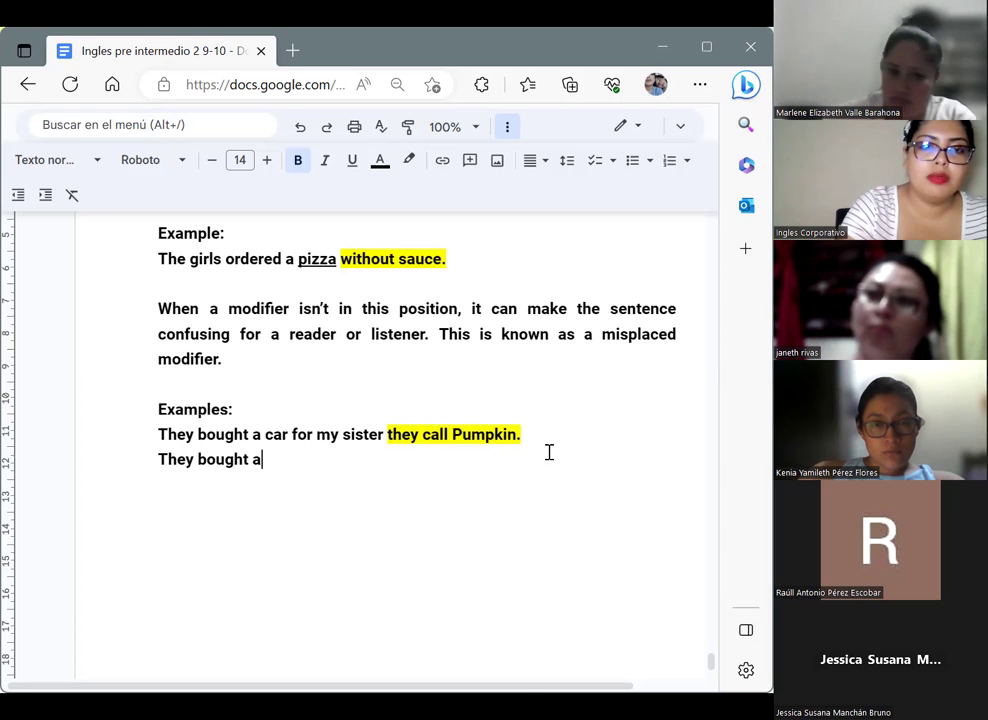
text( car )
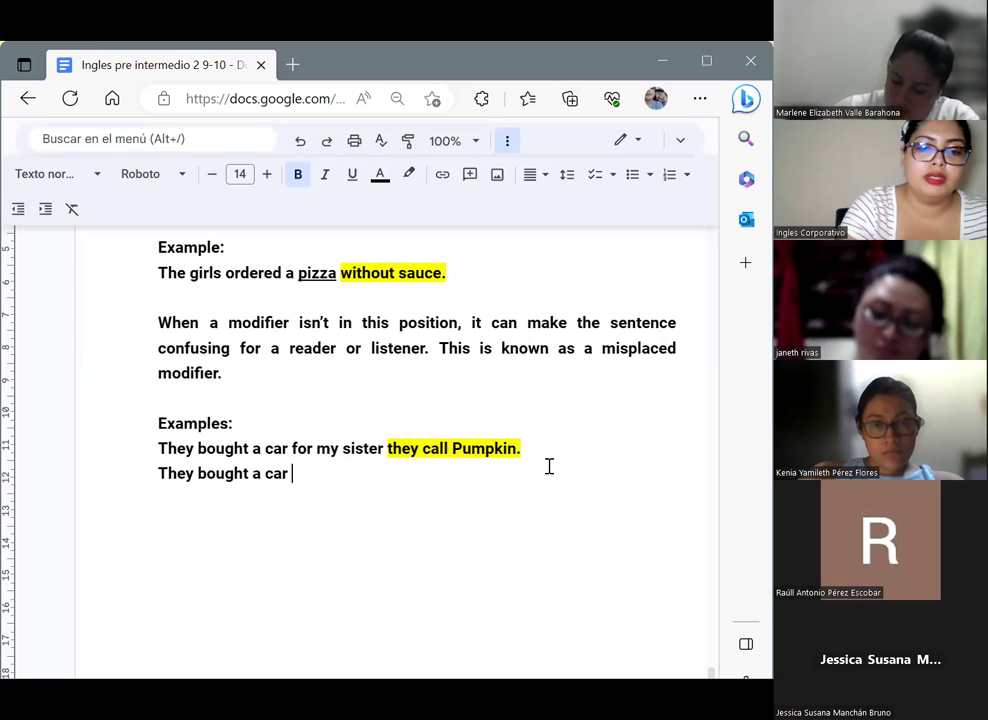
text(that the)
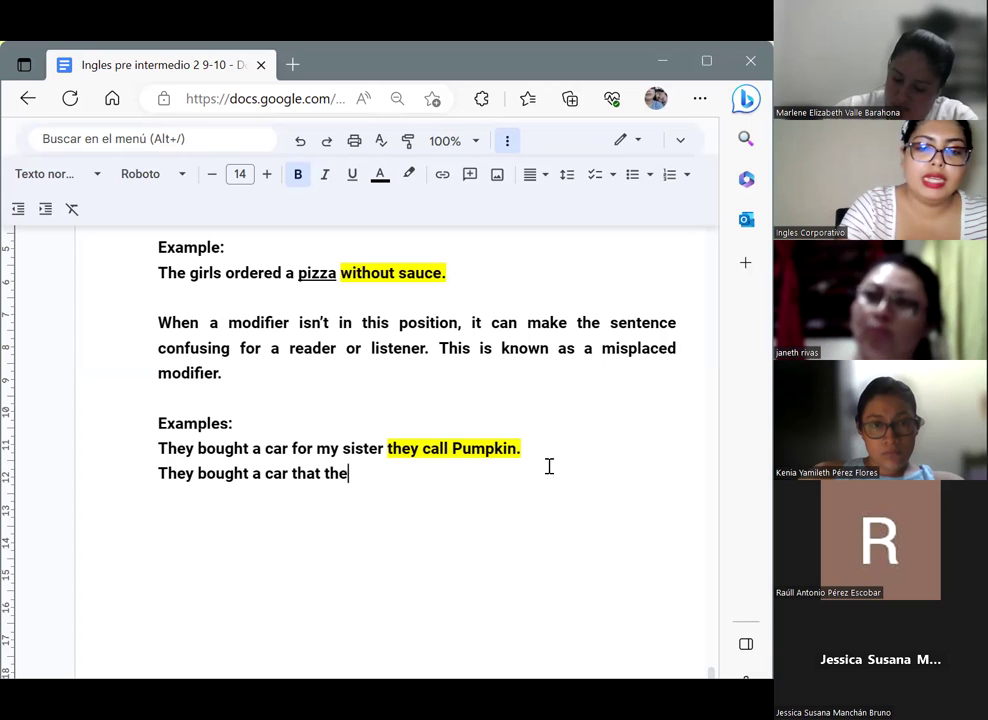
text(y call)
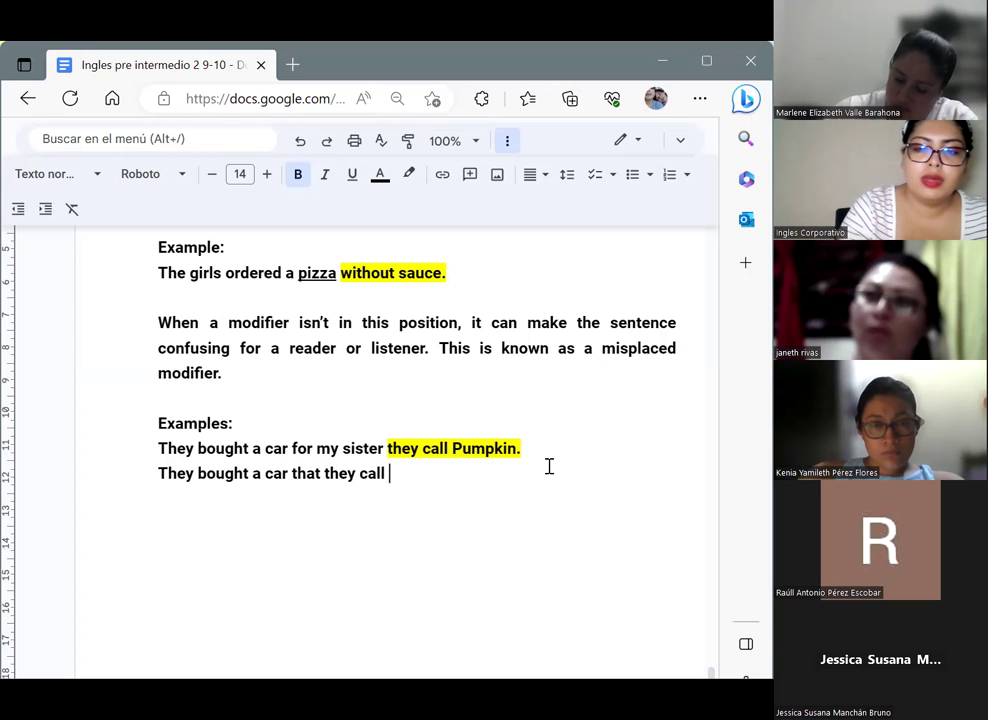
text( P)
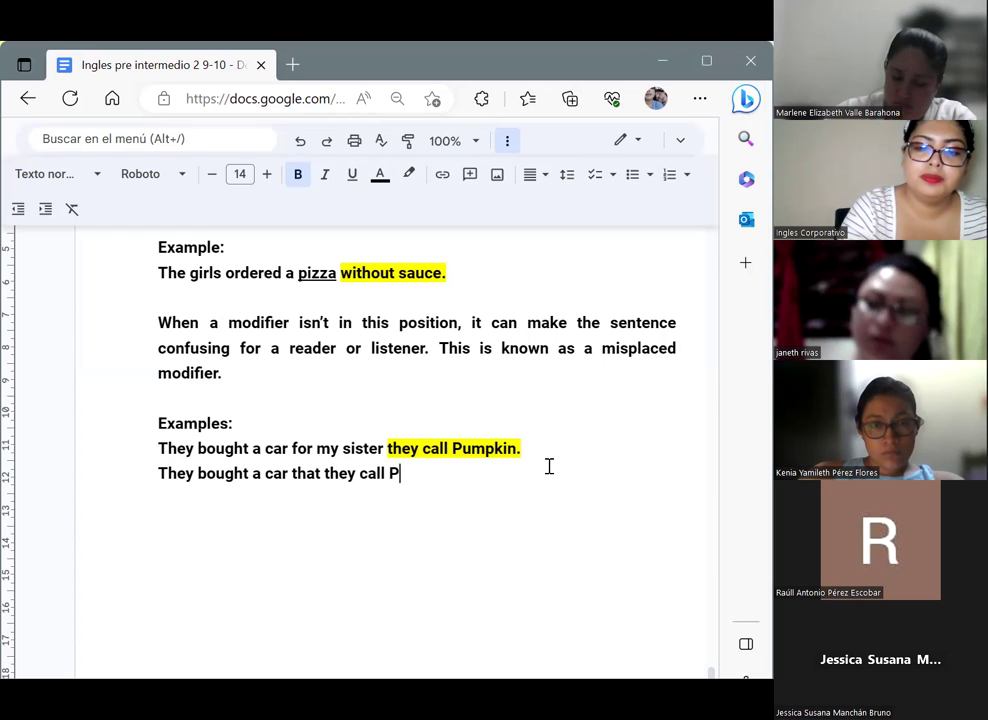
text(umpkin for)
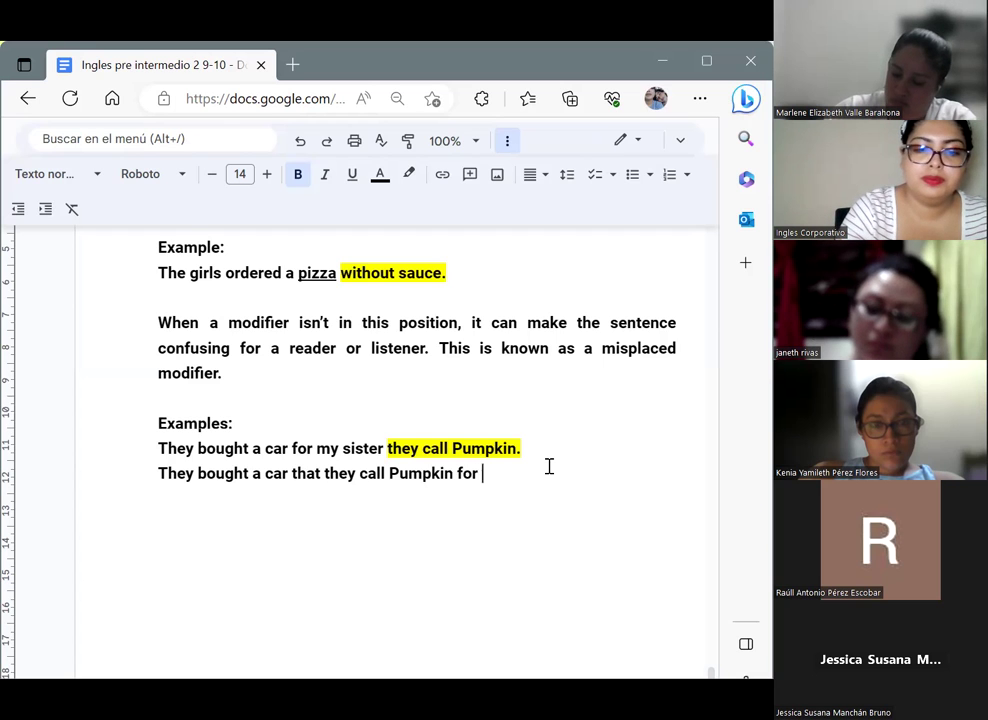
text(my sister)
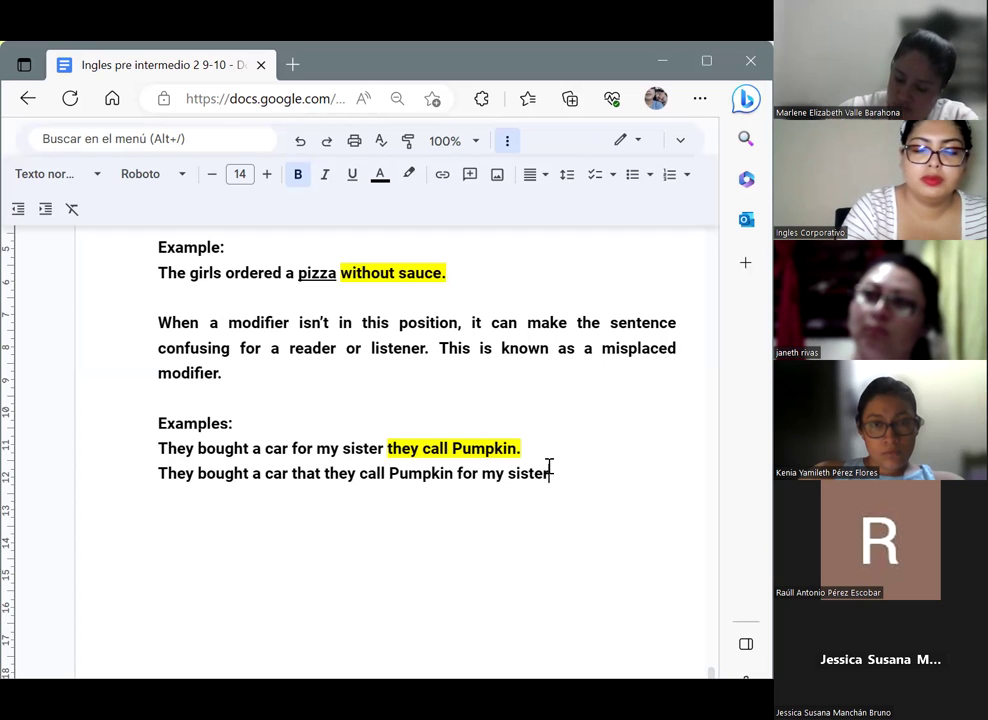
text(.)
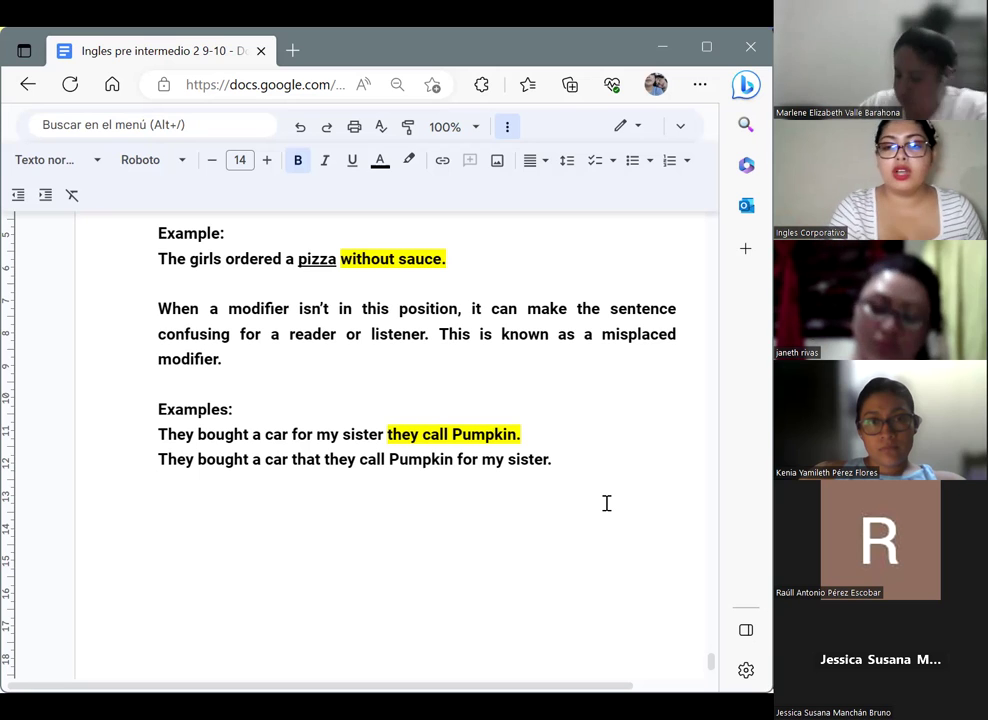
key(Return)
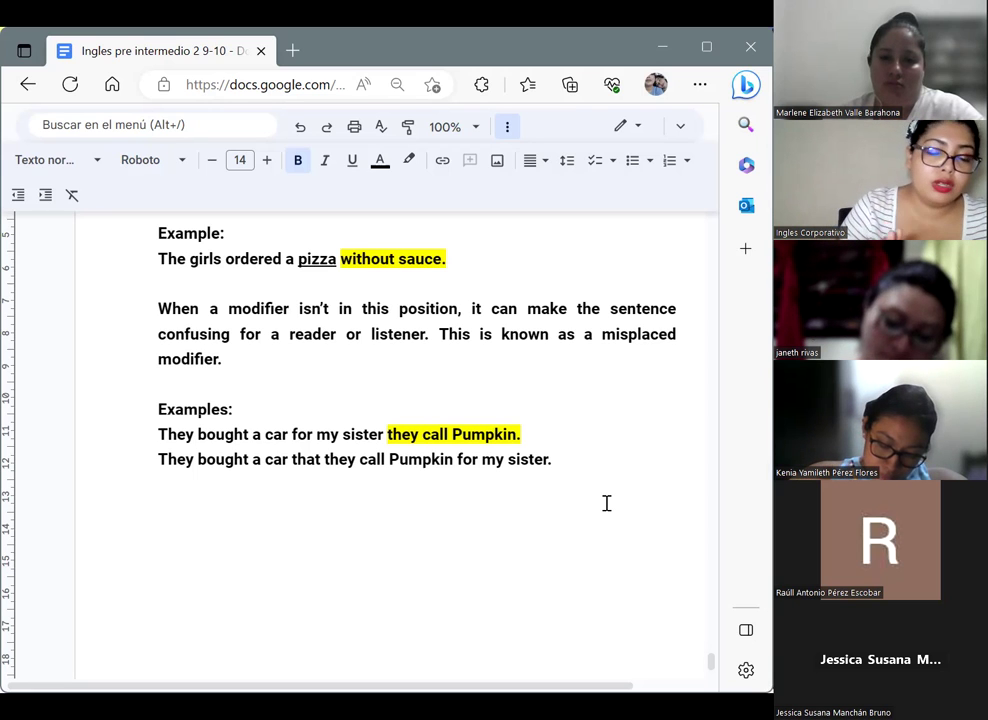
Type the example 'We built a house for them out of bricks.' below the Pumpkin sentences.
text(We built )
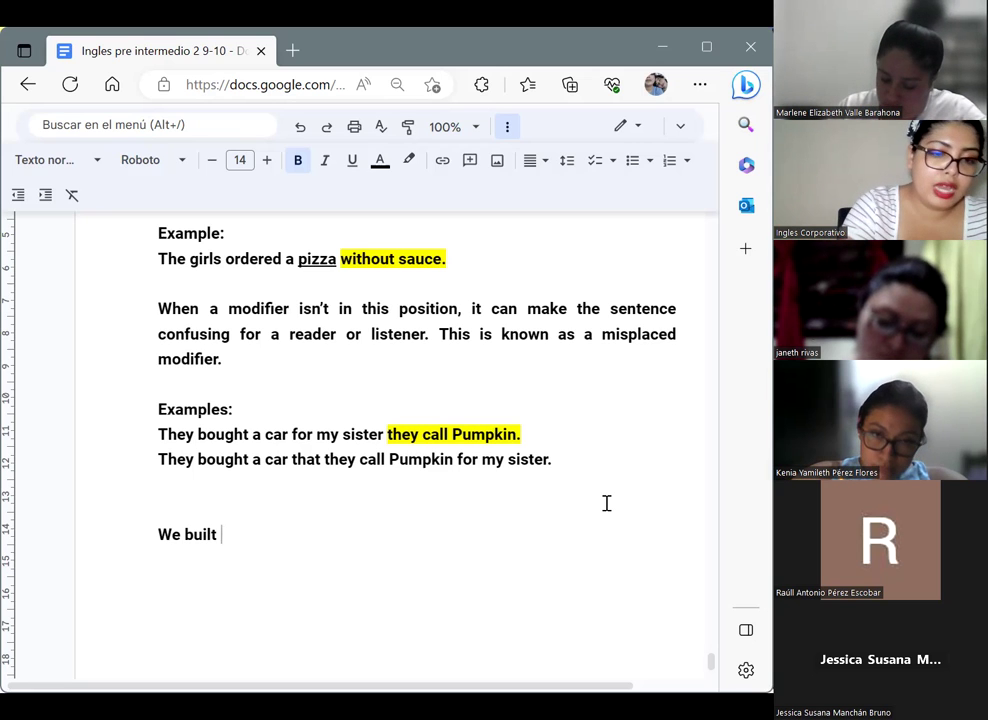
text(a ha)
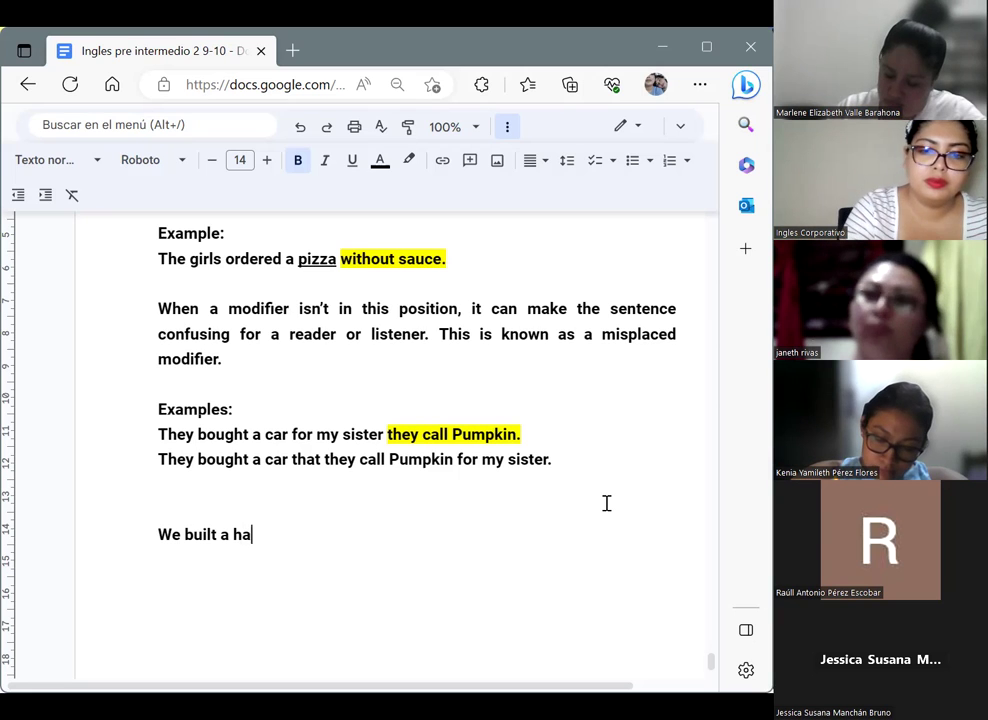
key(BackSpace)
text(ouse f)
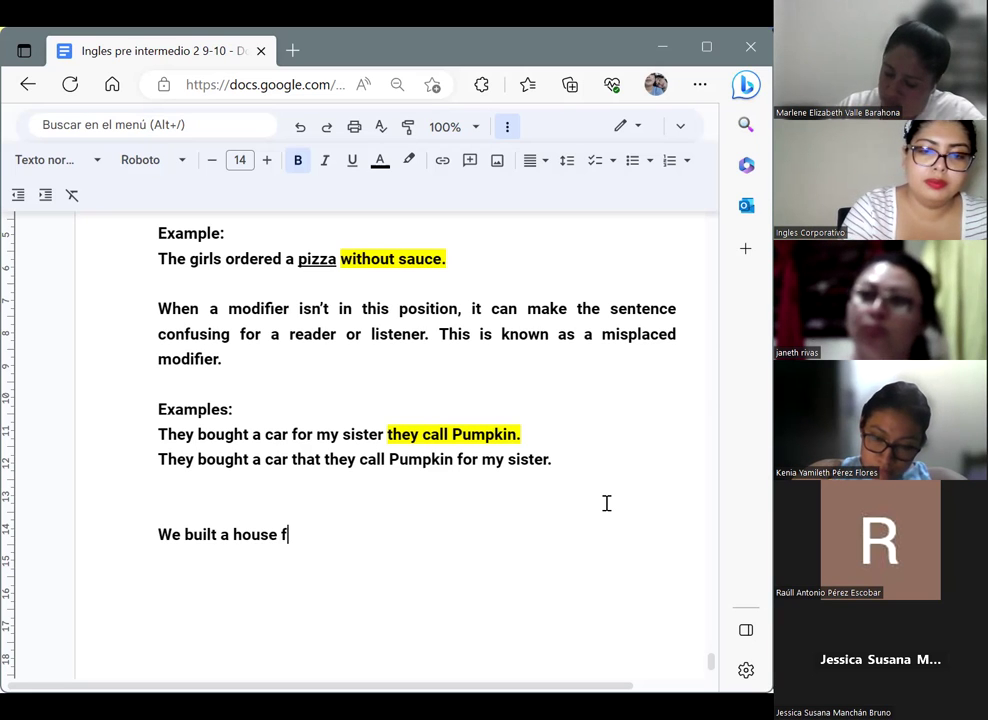
text(or them out of)
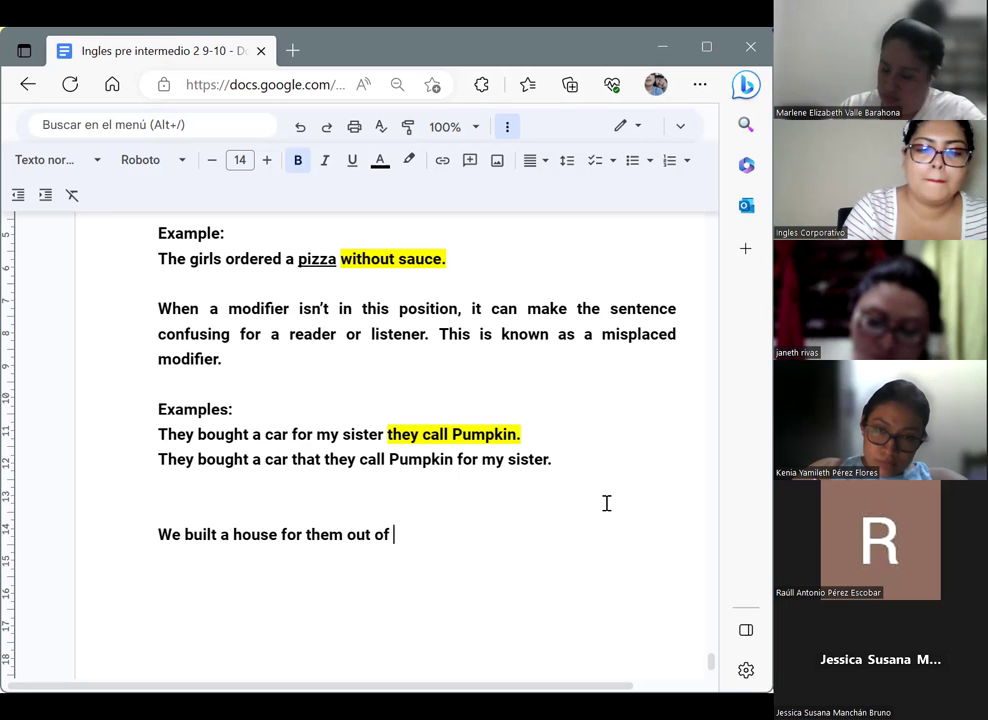
text(bricj)
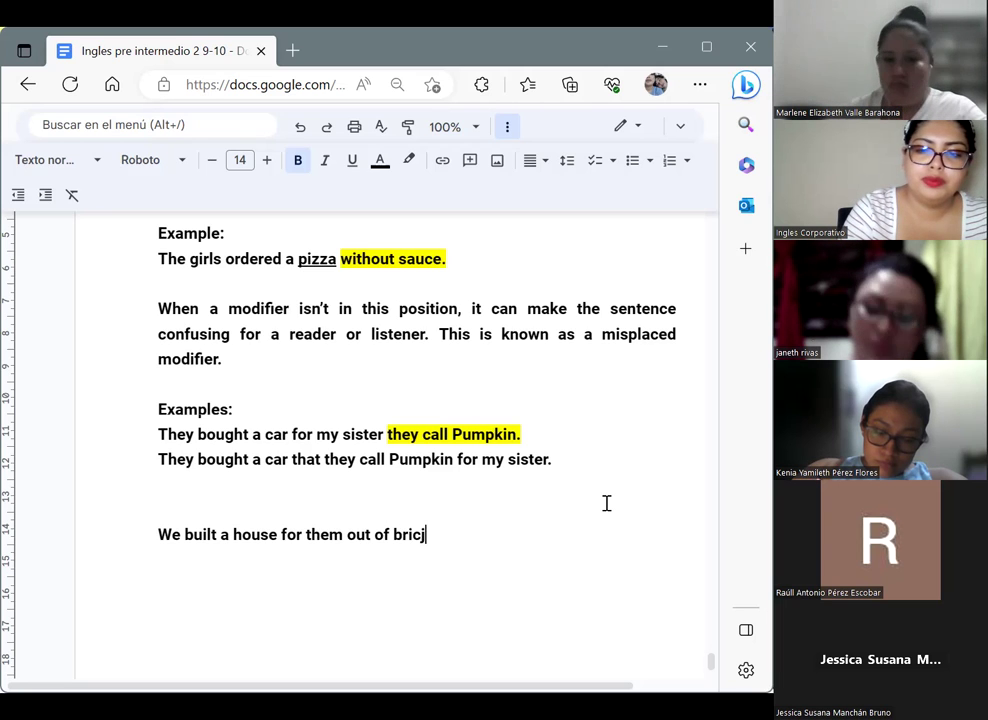
key(BackSpace)
text(ks.)
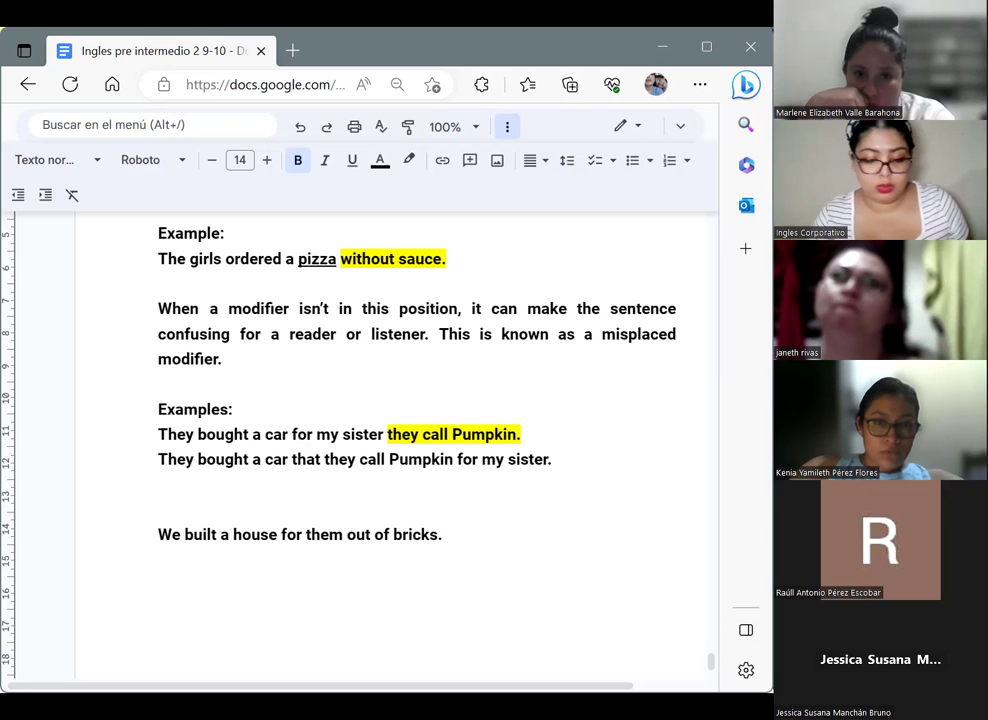
On a new line, add the corrected order 'We built a house out of bricks for them.'.
key(Return)
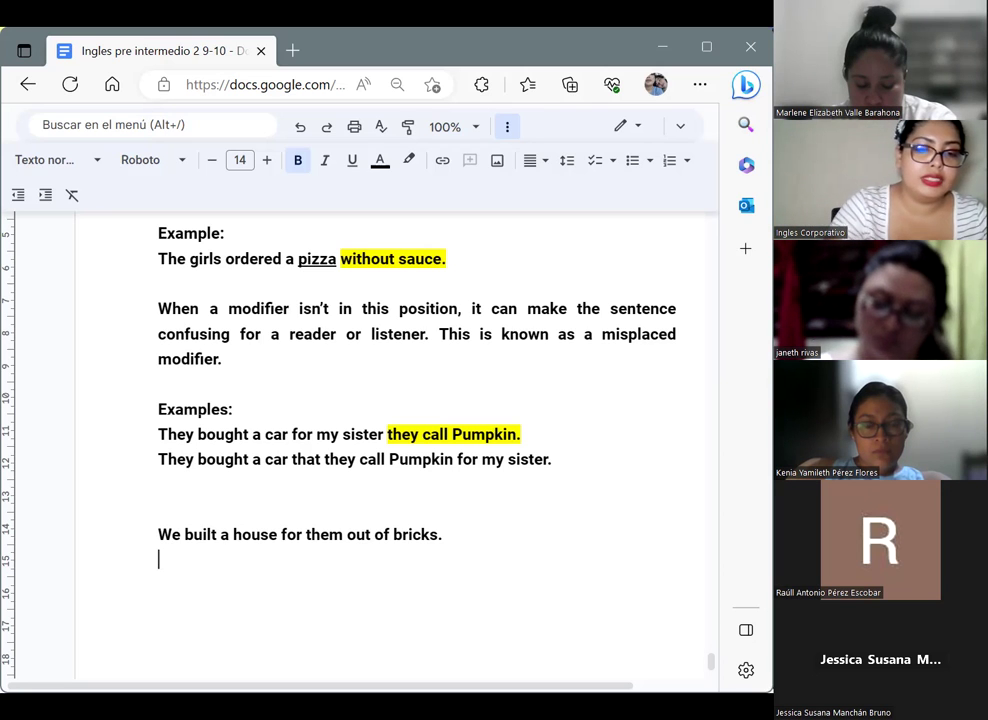
text(We )
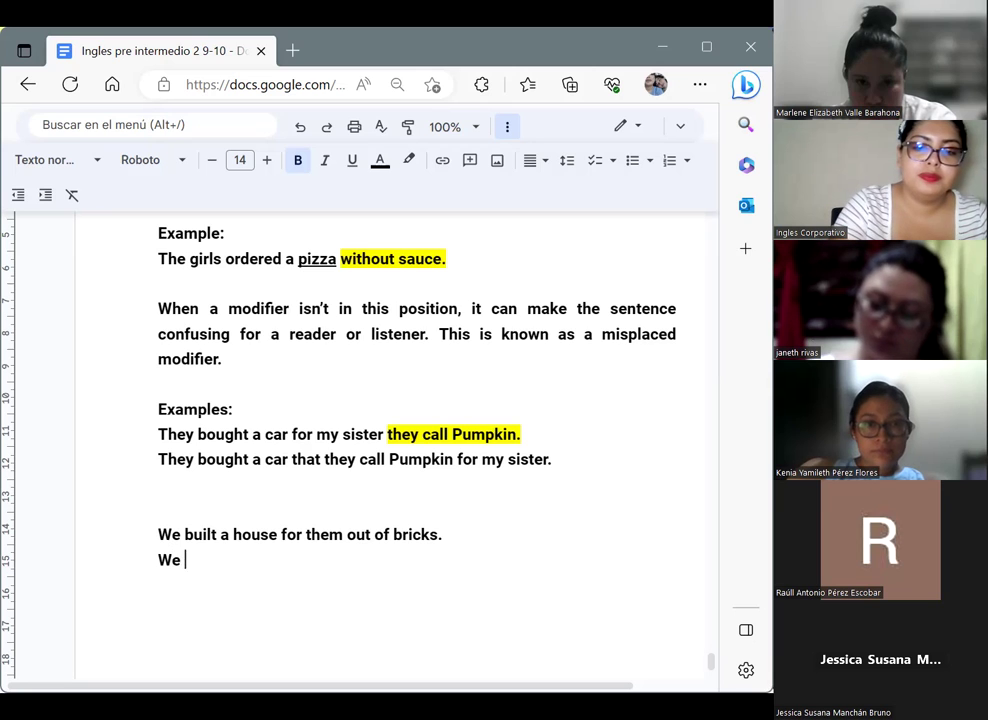
text(built )
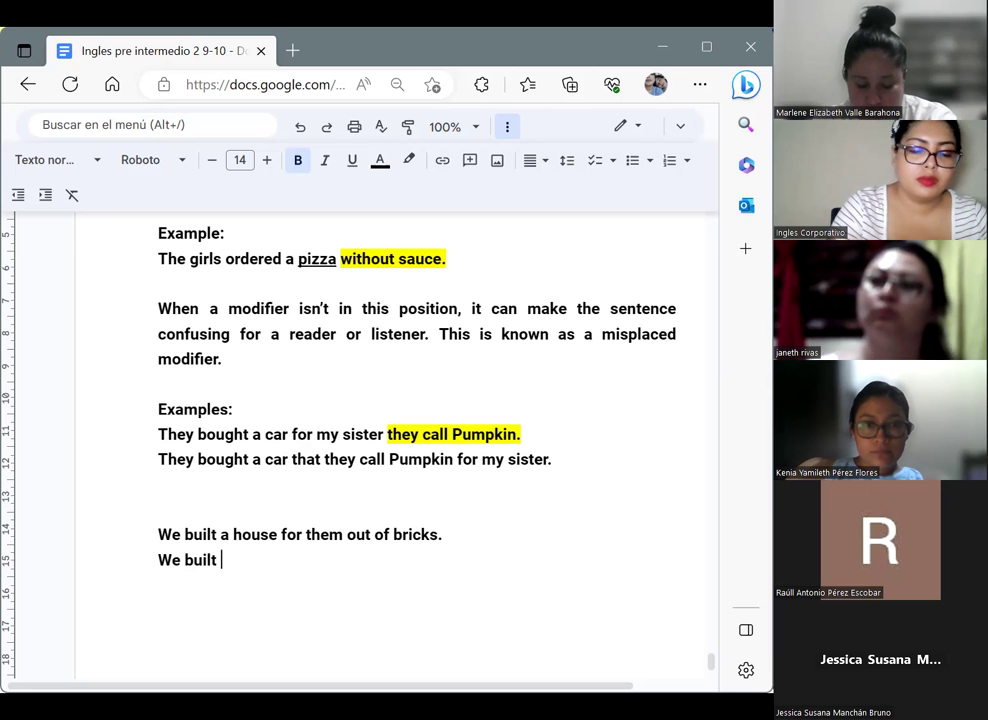
text(a h)
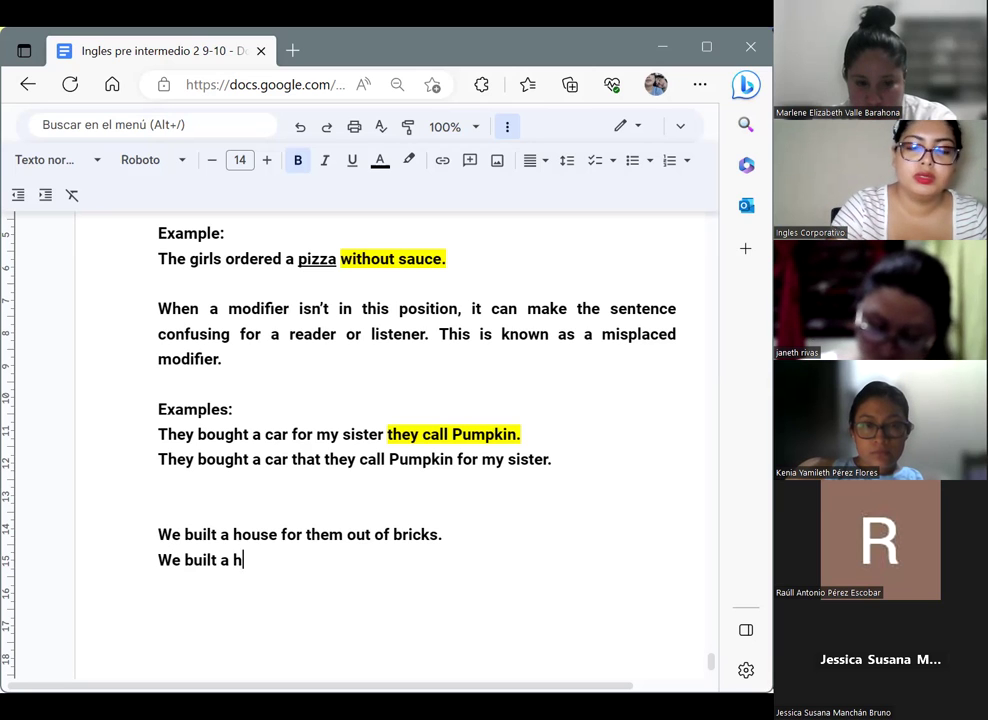
text(ouse)
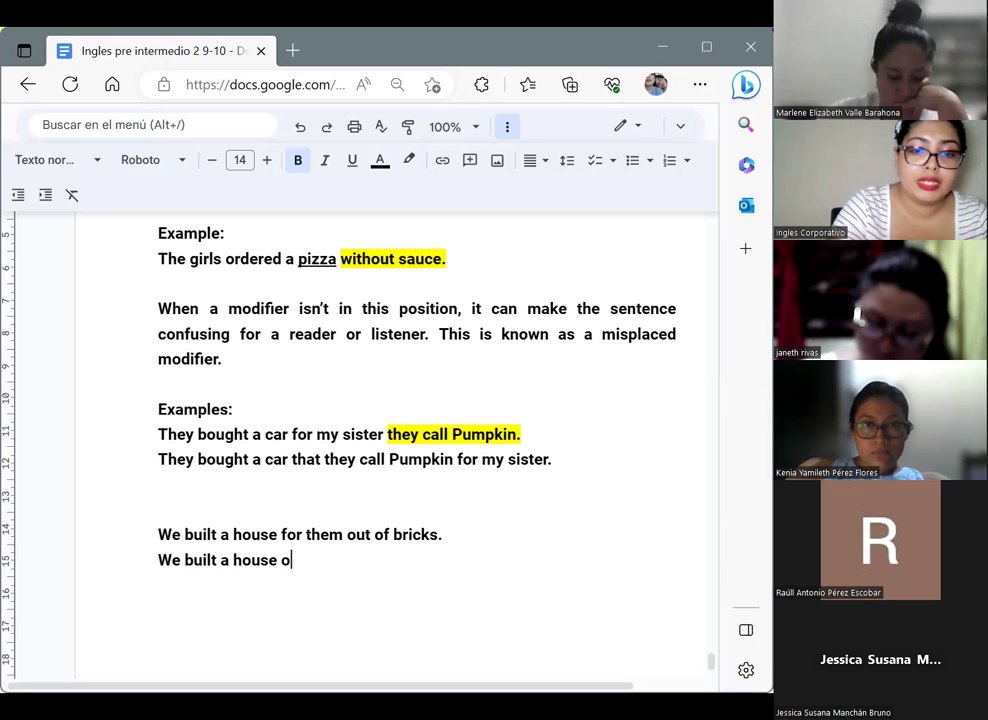
text( out of )
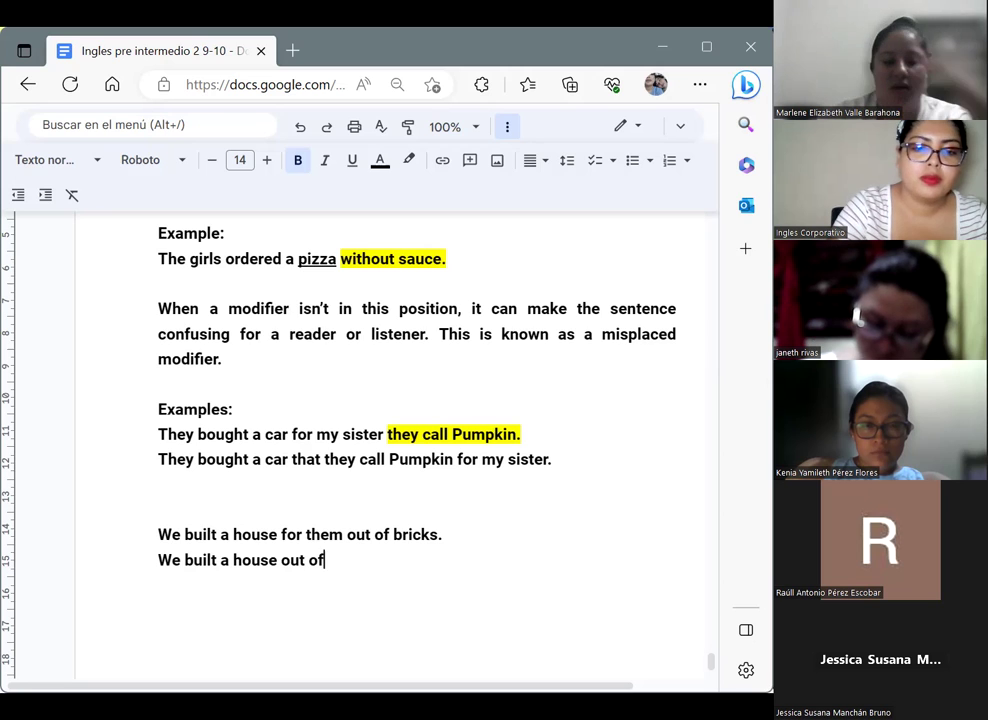
text(bric)
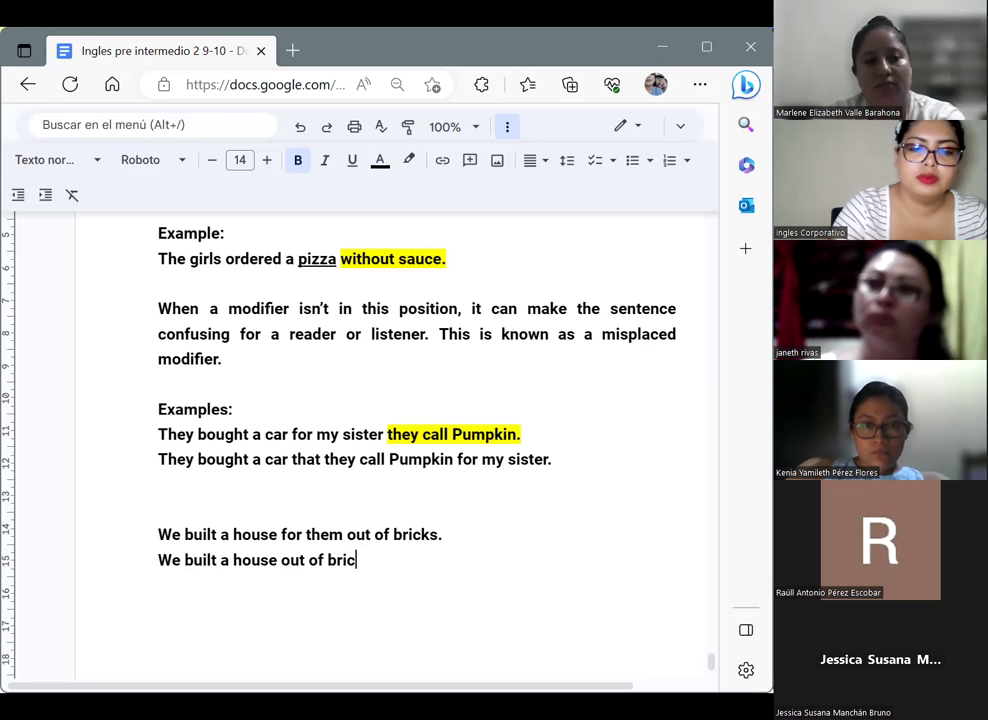
text(ks fo)
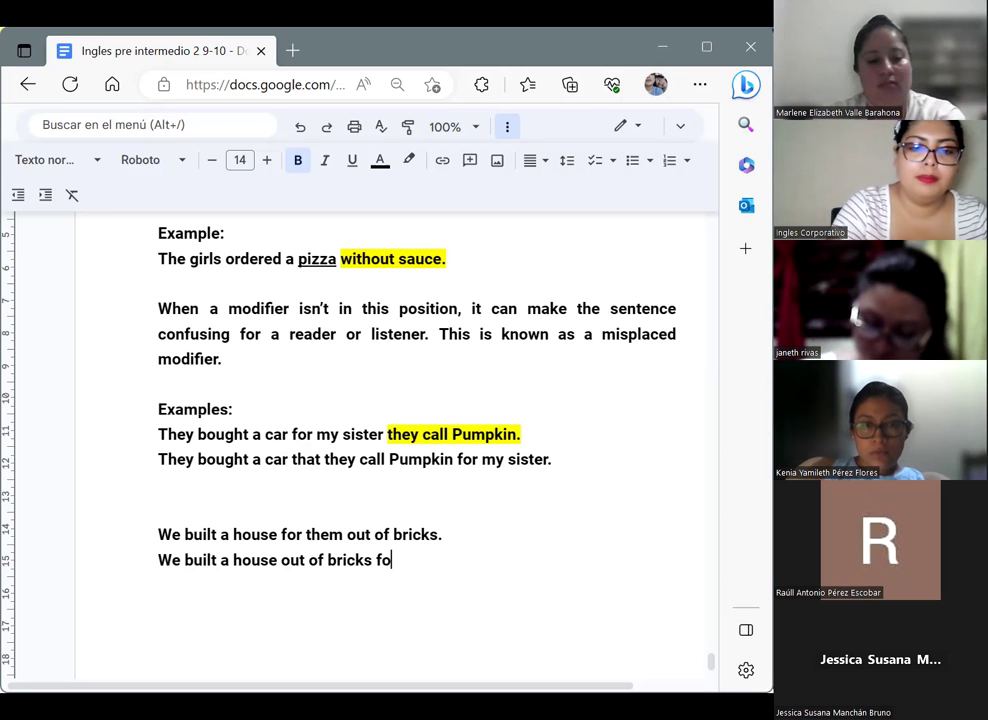
text(r them.)
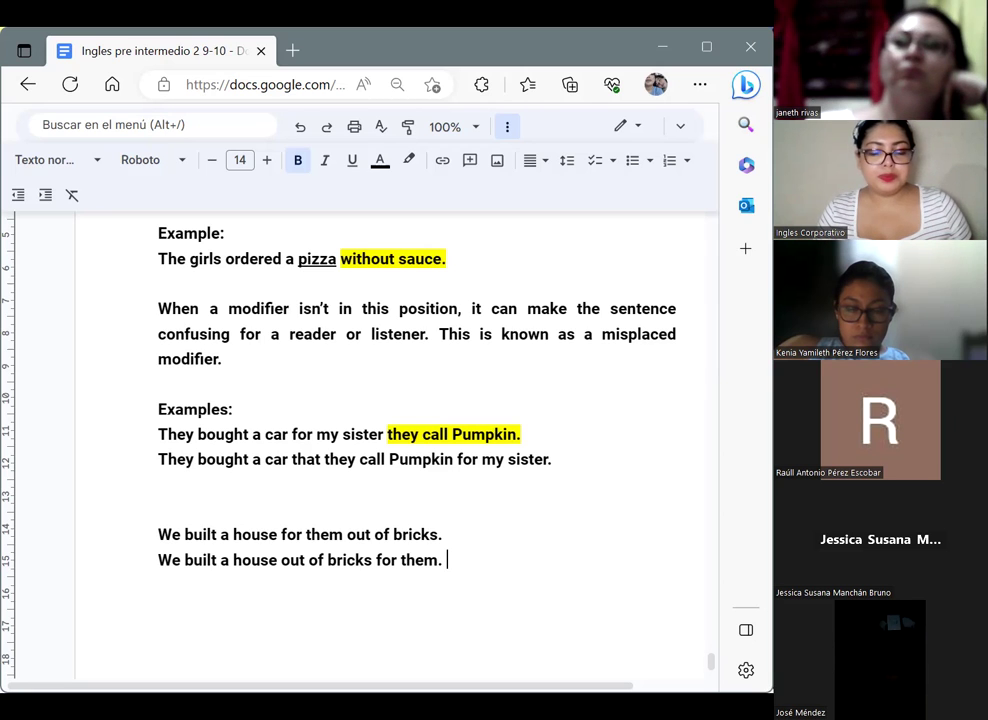
Add the bold heading 'Squinting and dangling modifiers' on a new line below the house examples.
key(Return)
key(Return)
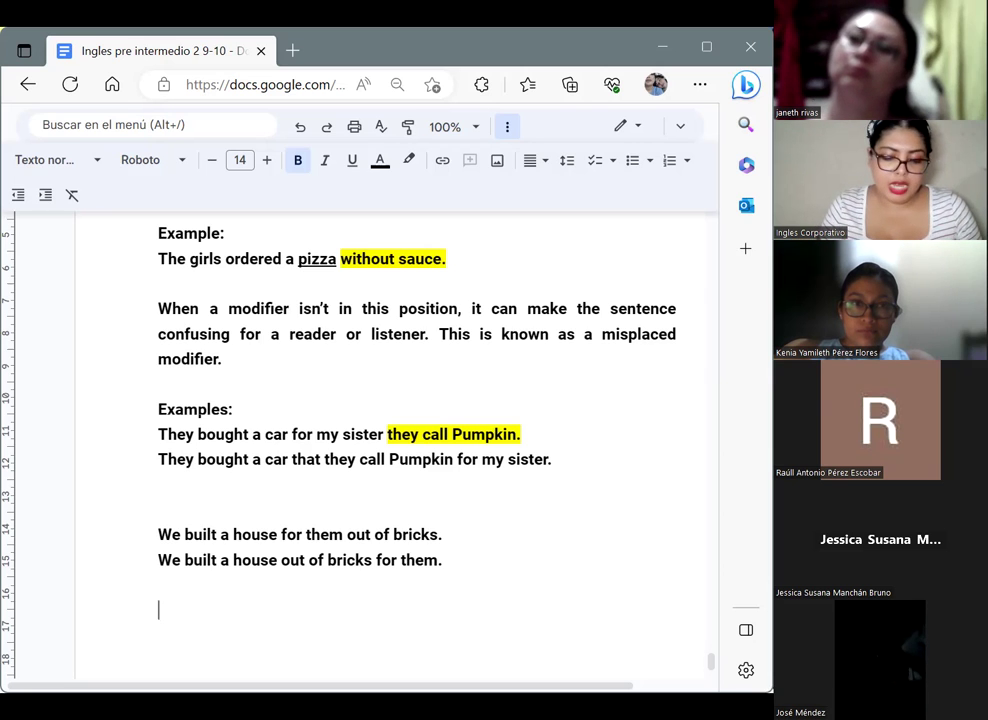
text(Squinting )
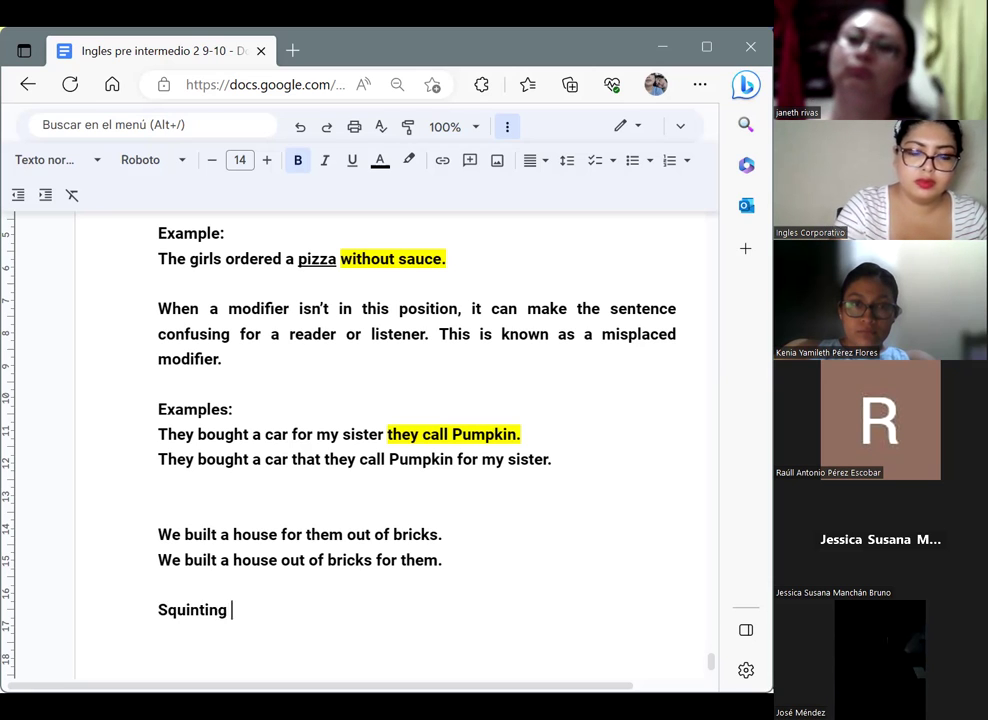
text(and )
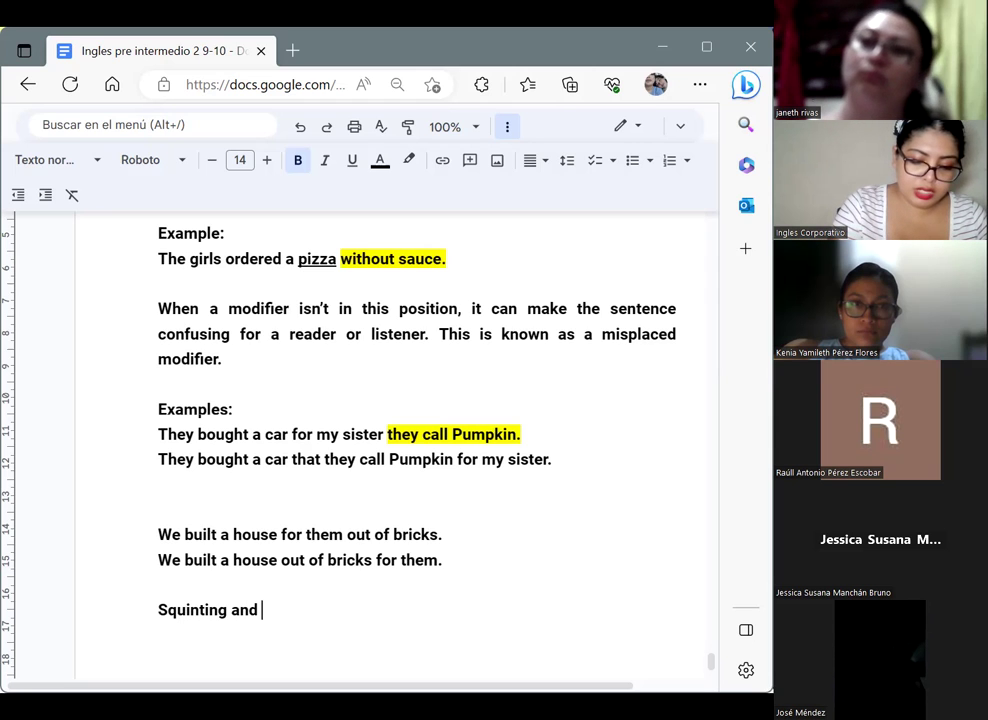
text(dangling )
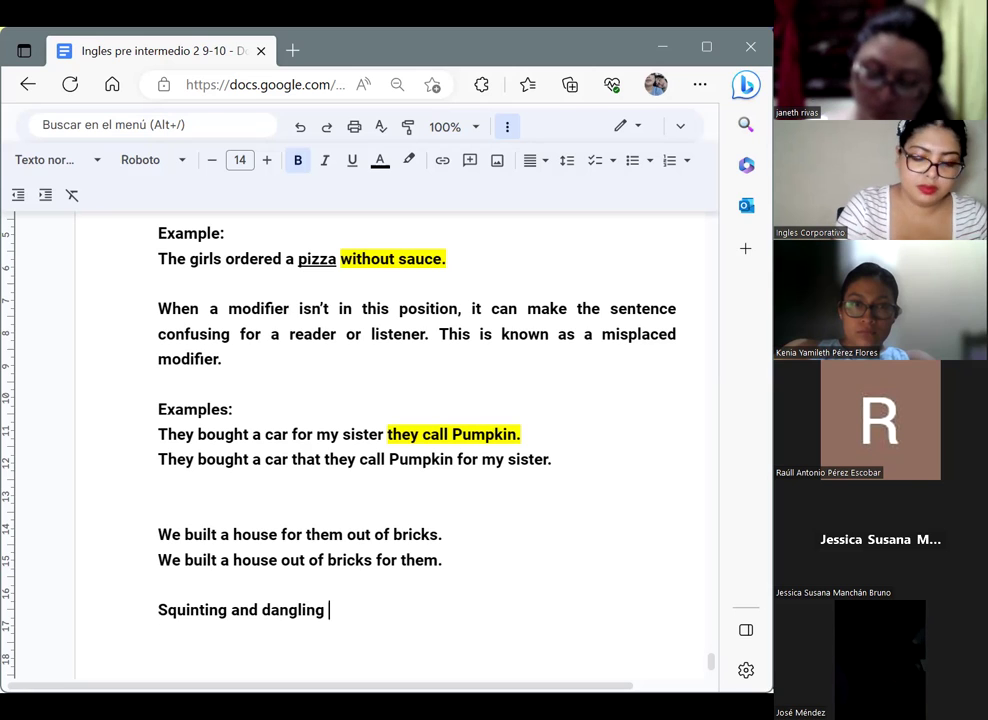
text(mod)
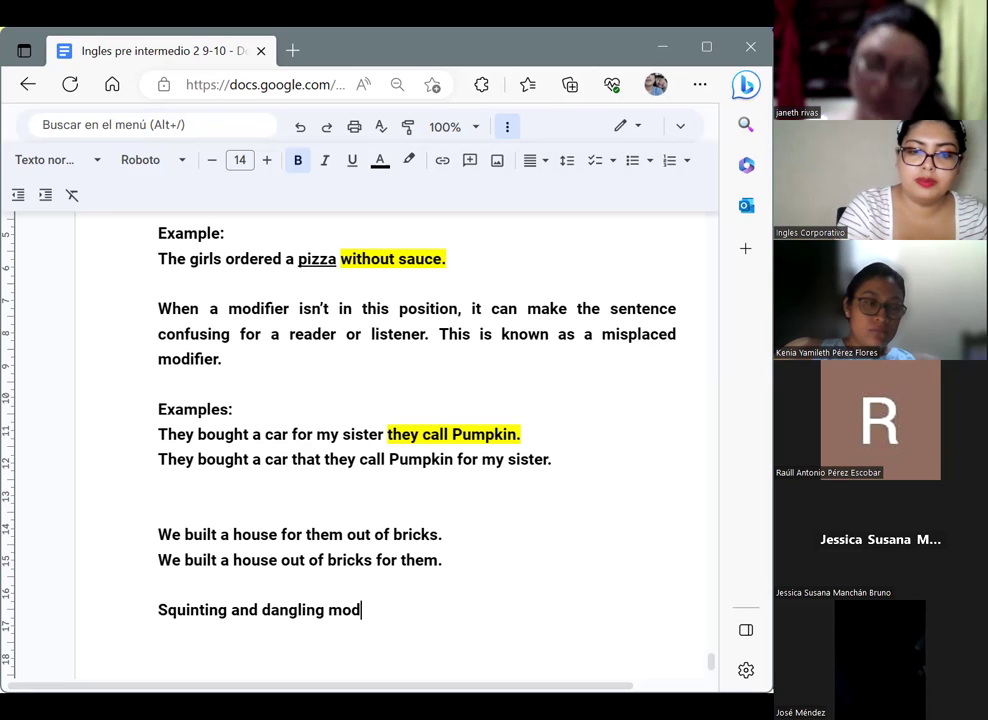
text(ifiers)
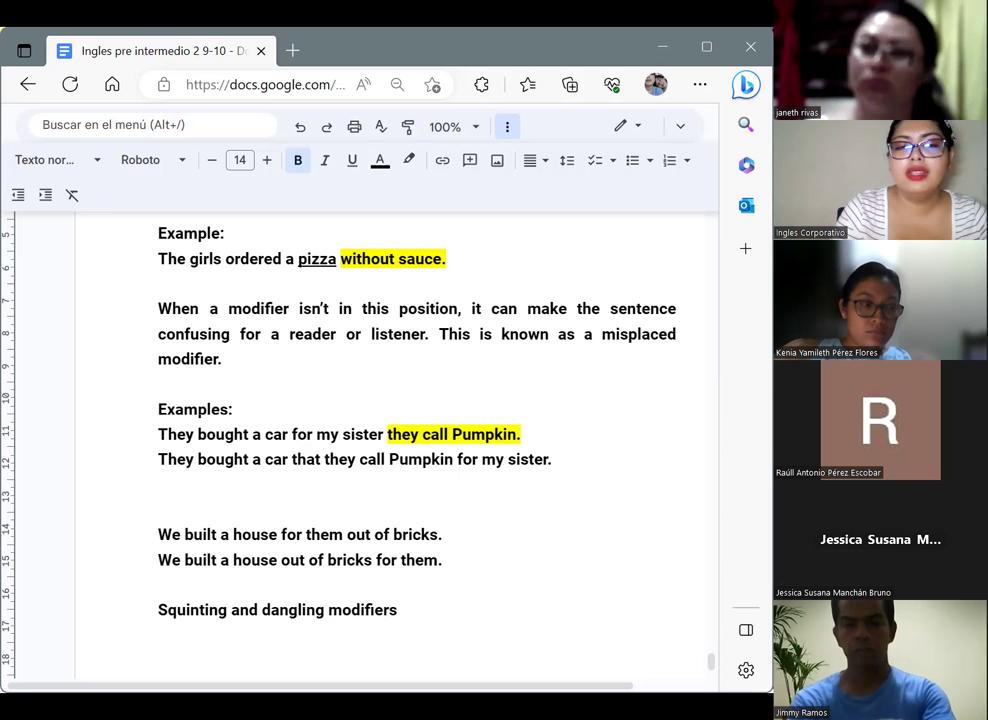
key(Return)
key(Return)
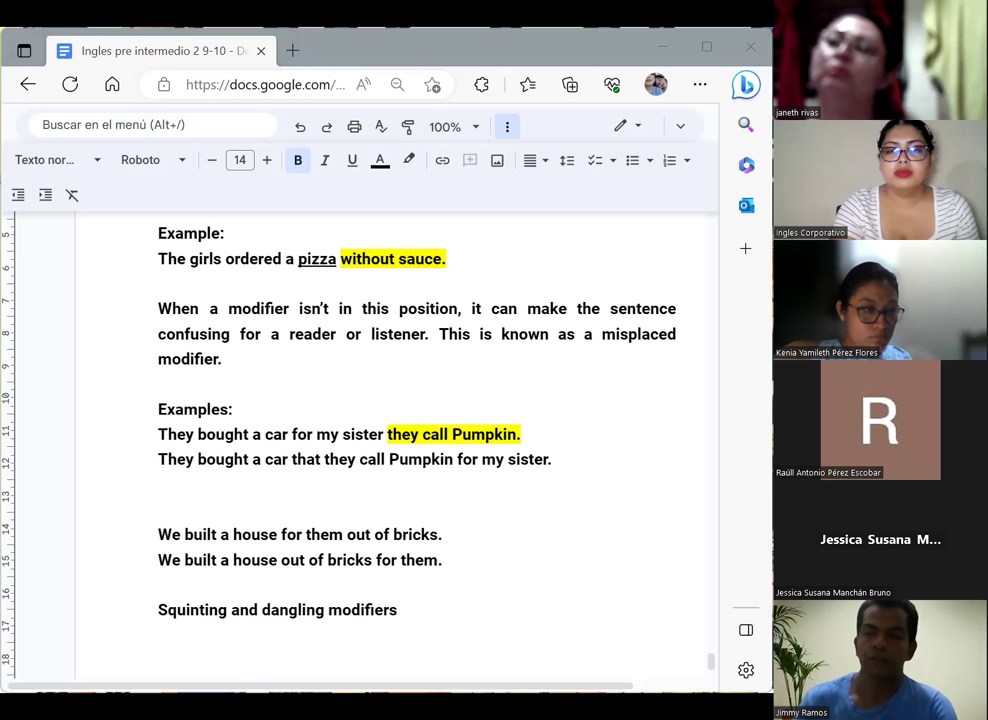
Place the cursor on the empty line under the 'Squinting and dangling modifiers' heading.
click(458, 641)
text(A dang)
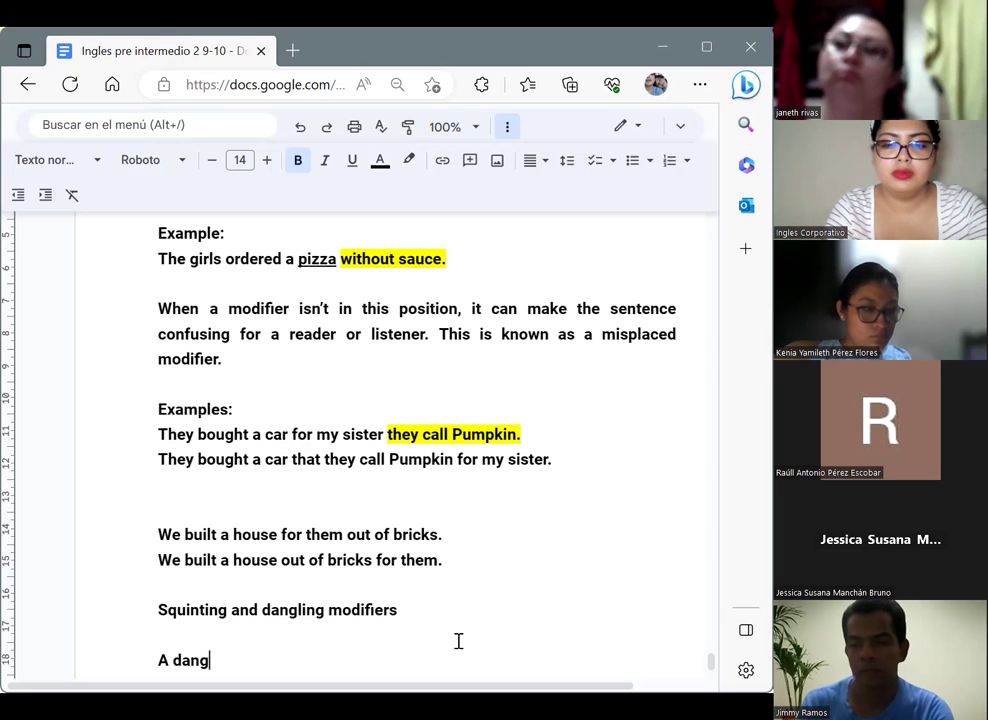
Type 'A dangling modifier is a modifier that doesn't modify any specific word in the sentence.' and begin 'Example:'.
text(lin)
text(modifier)
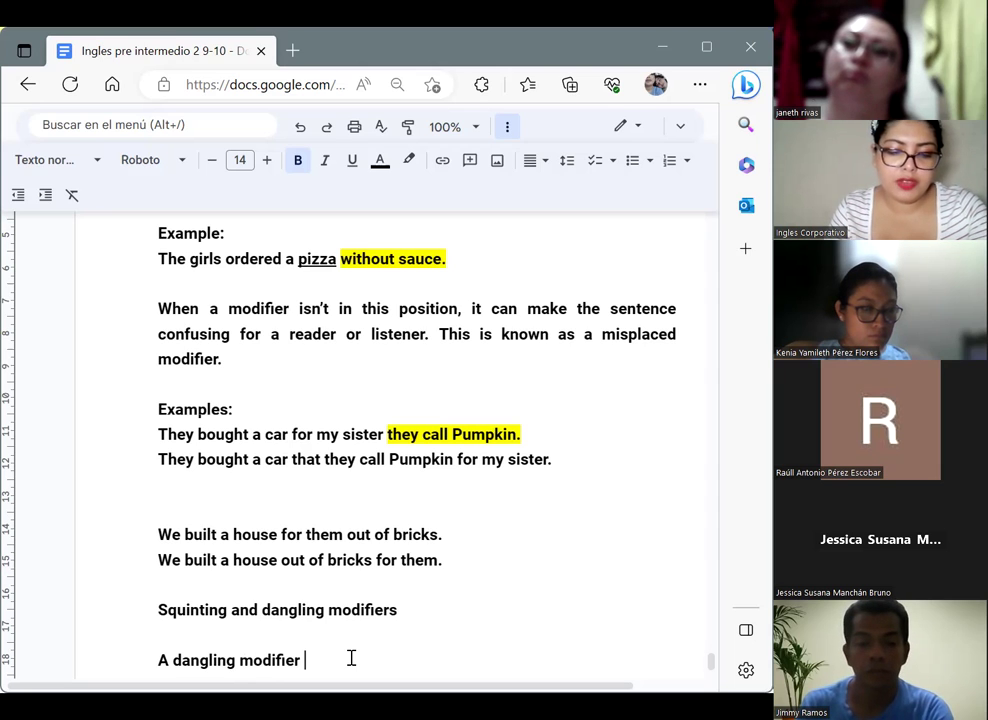
text(o)
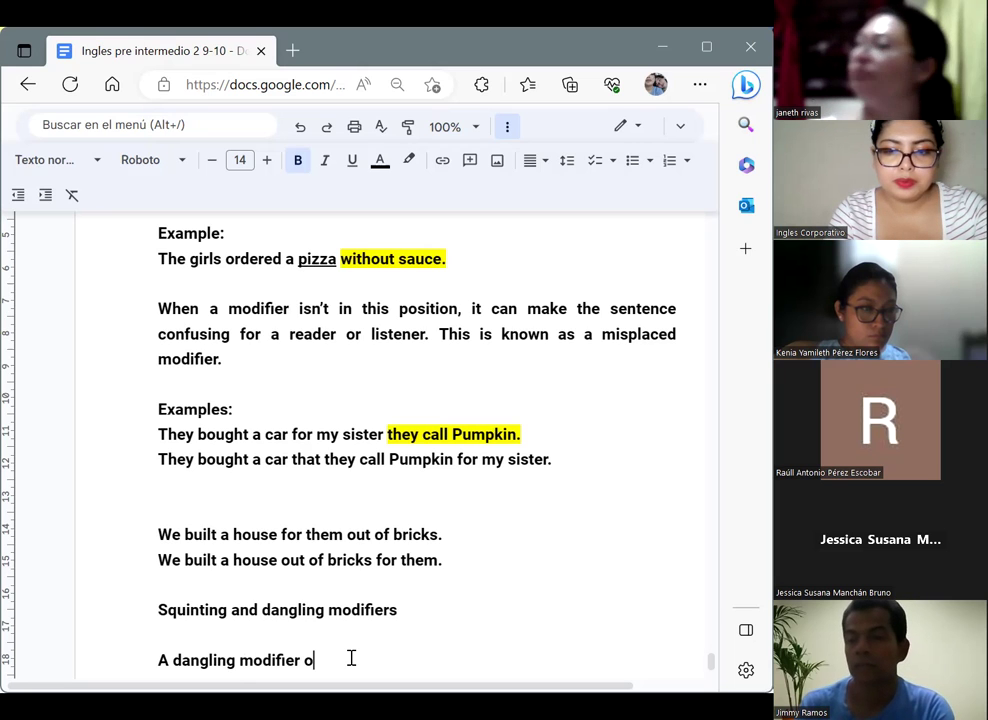
key(BackSpace)
text(is a )
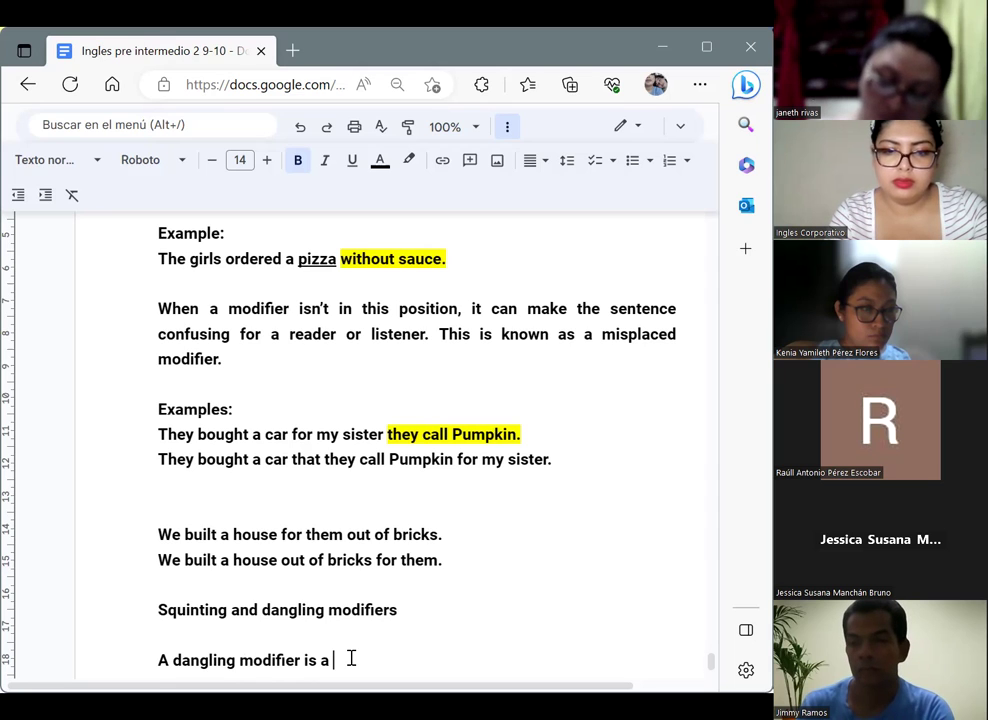
text(modifier)
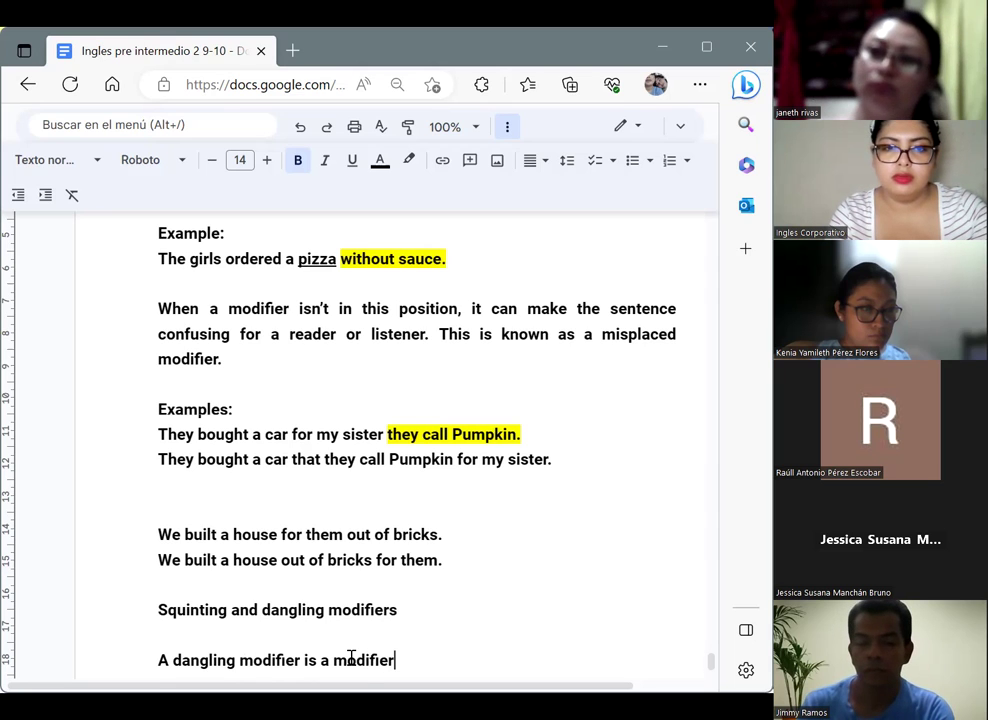
text( that d)
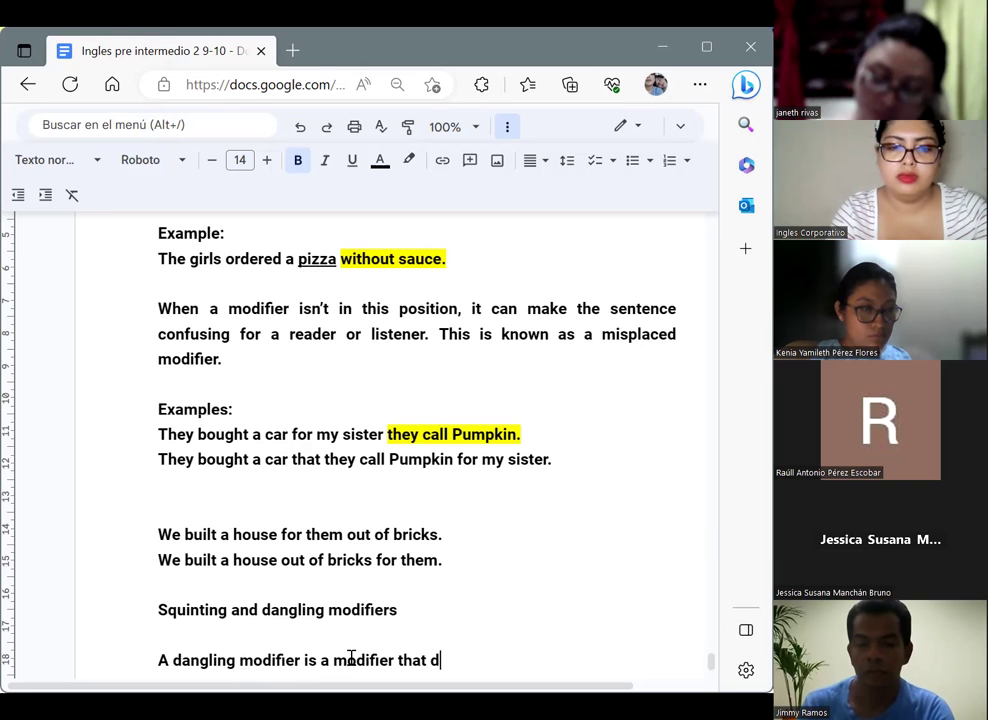
text('t modif)
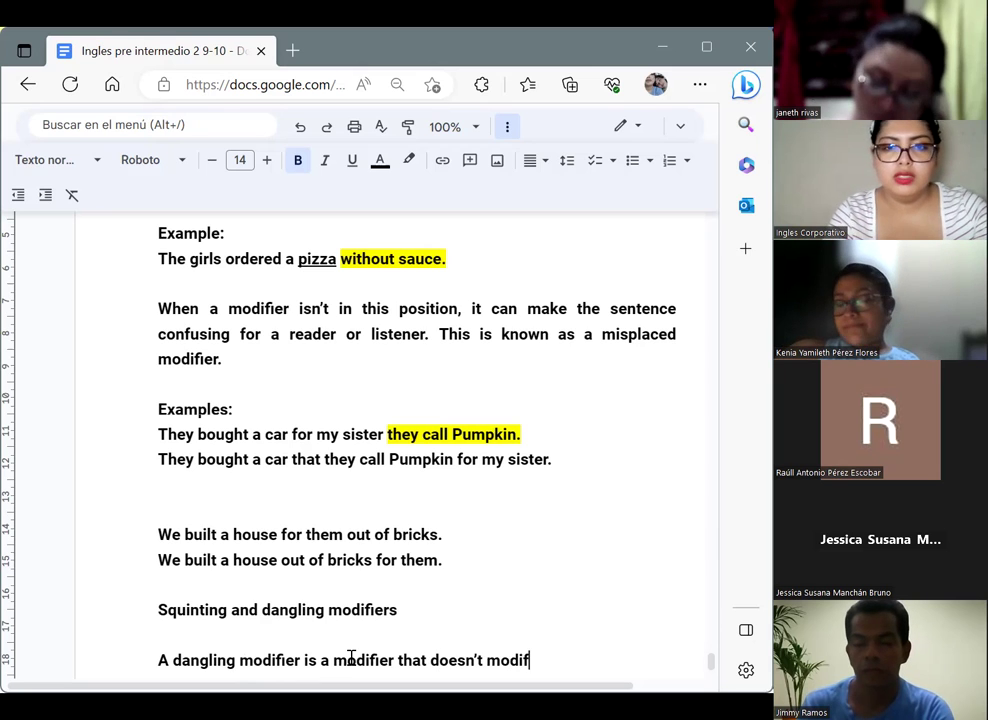
text(y)
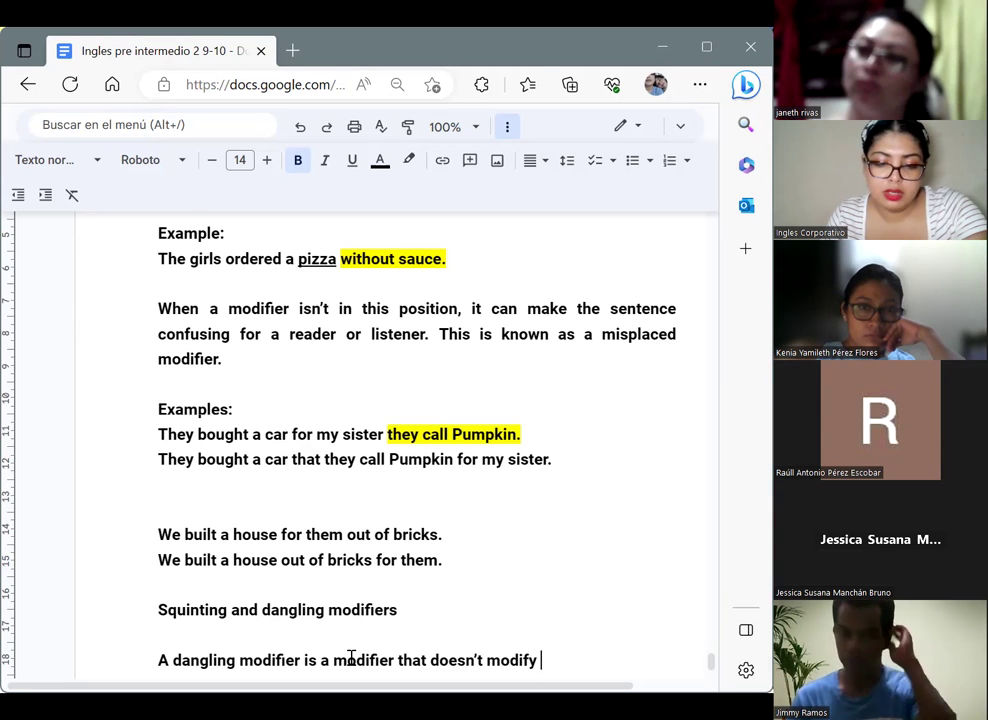
text(any )
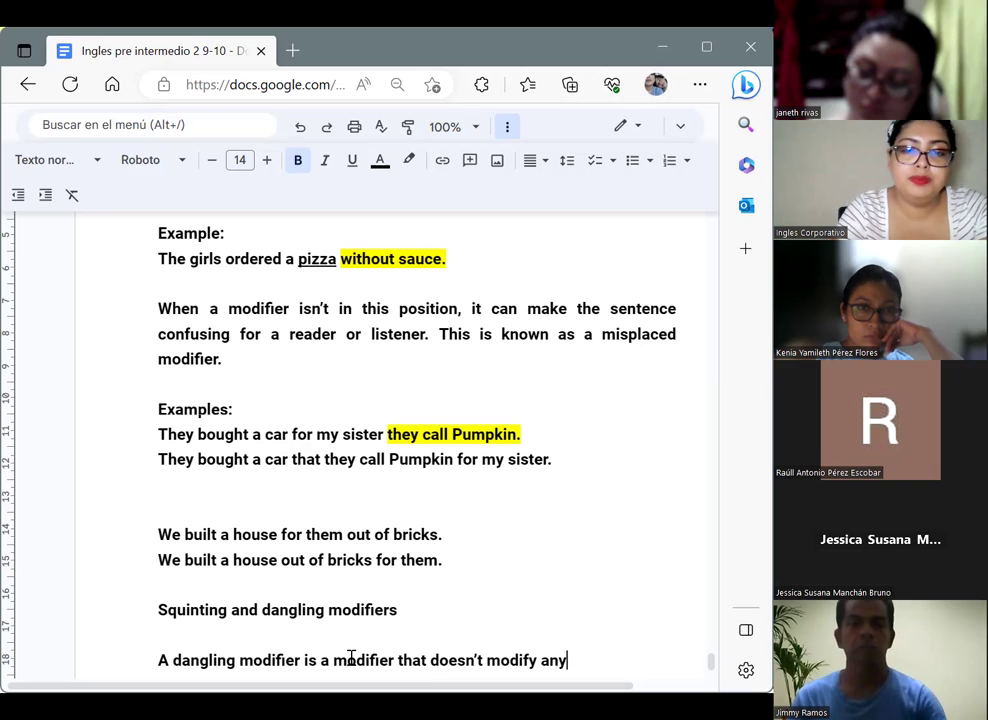
text(specif)
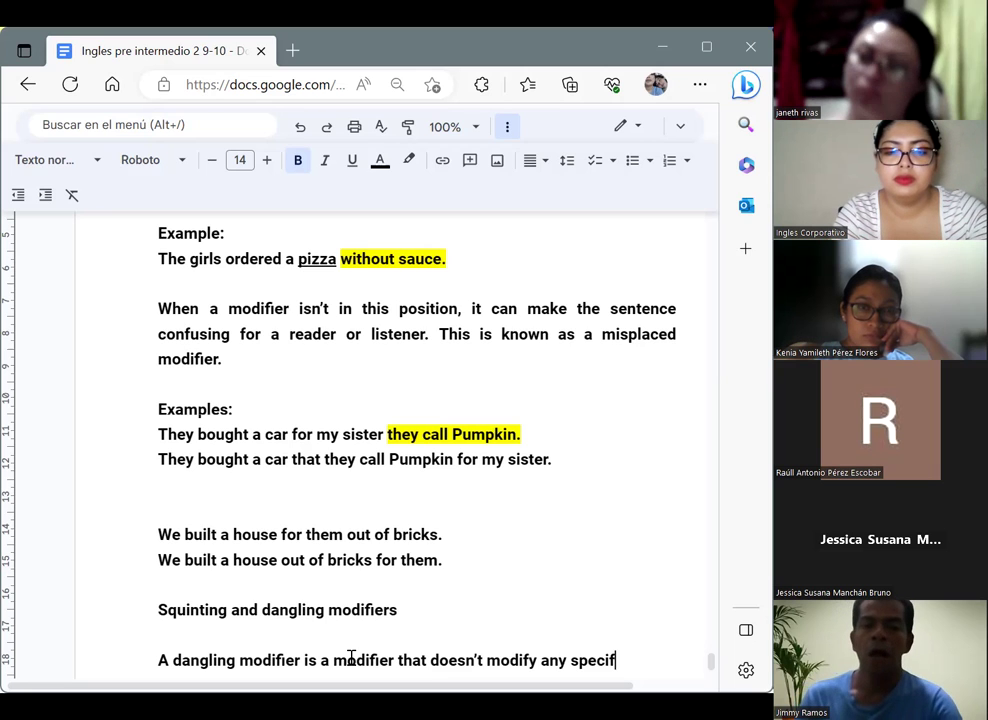
text(ic )
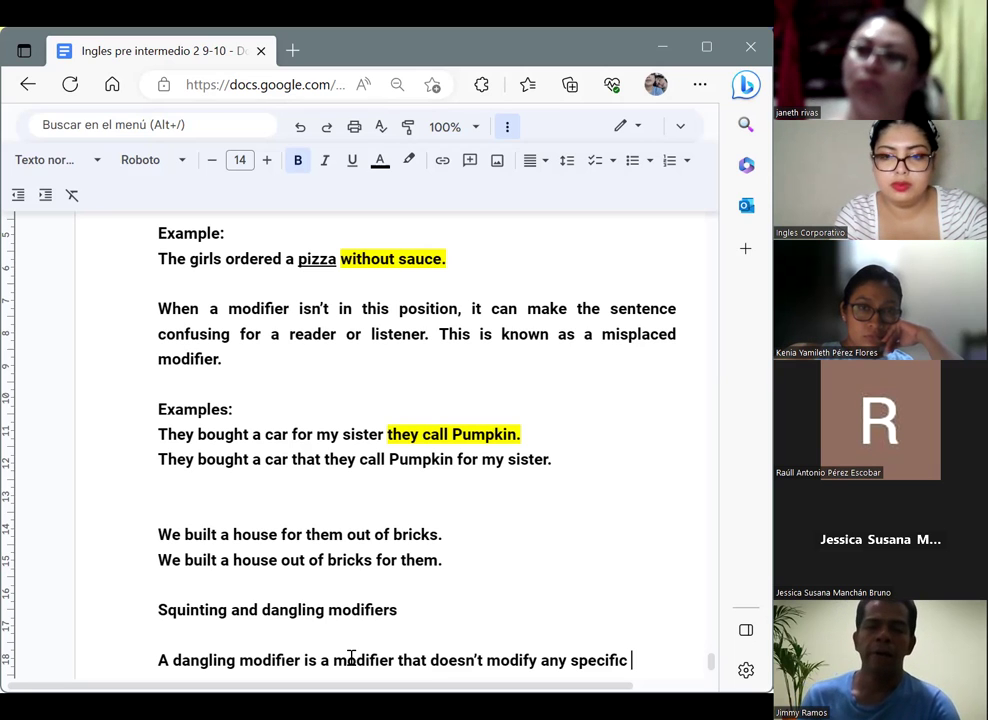
text(word )
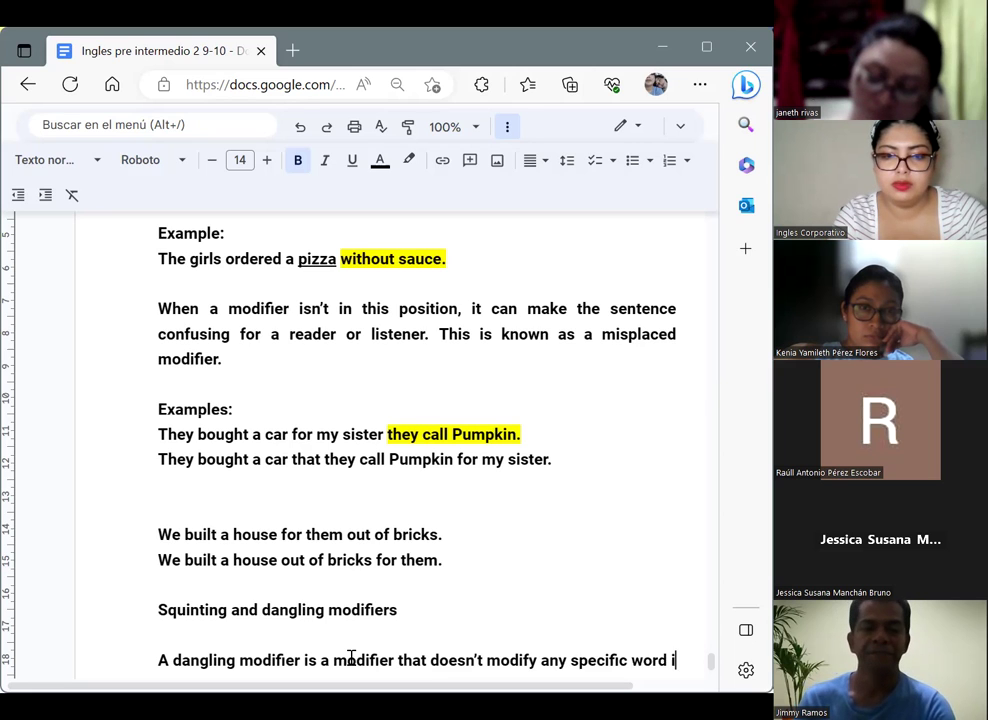
text(in the sentence)
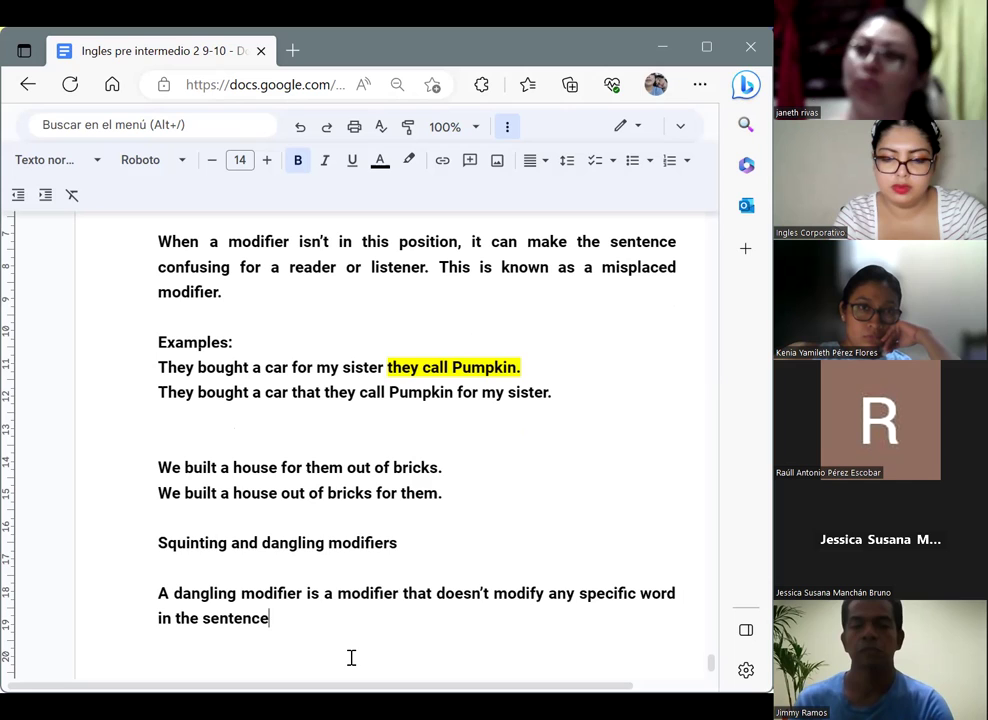
text(.  )
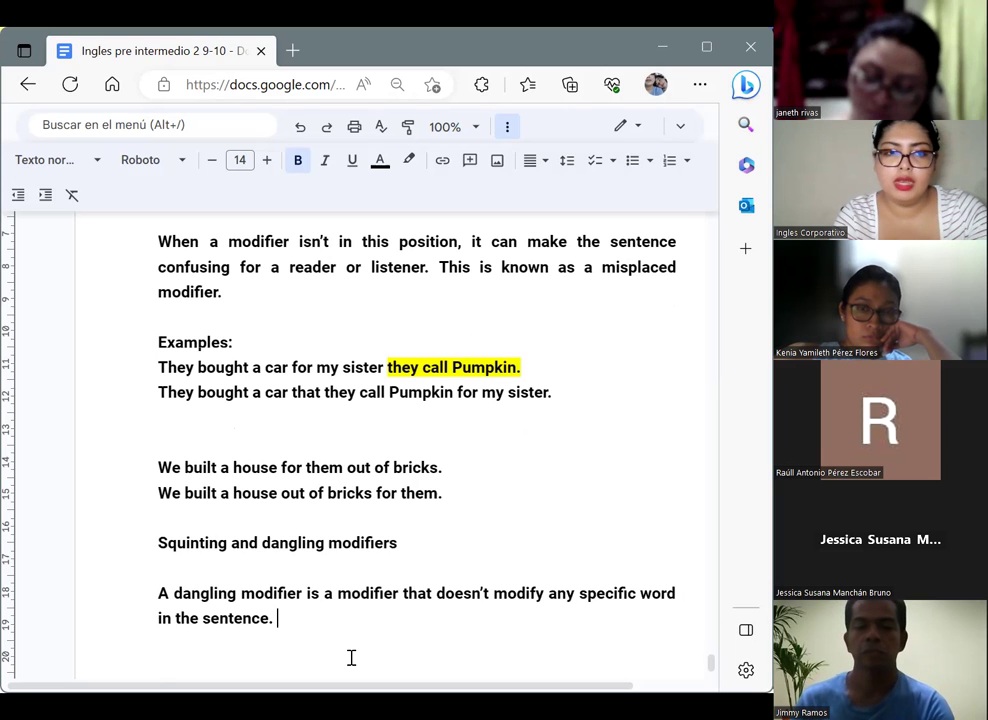
text(Exa)
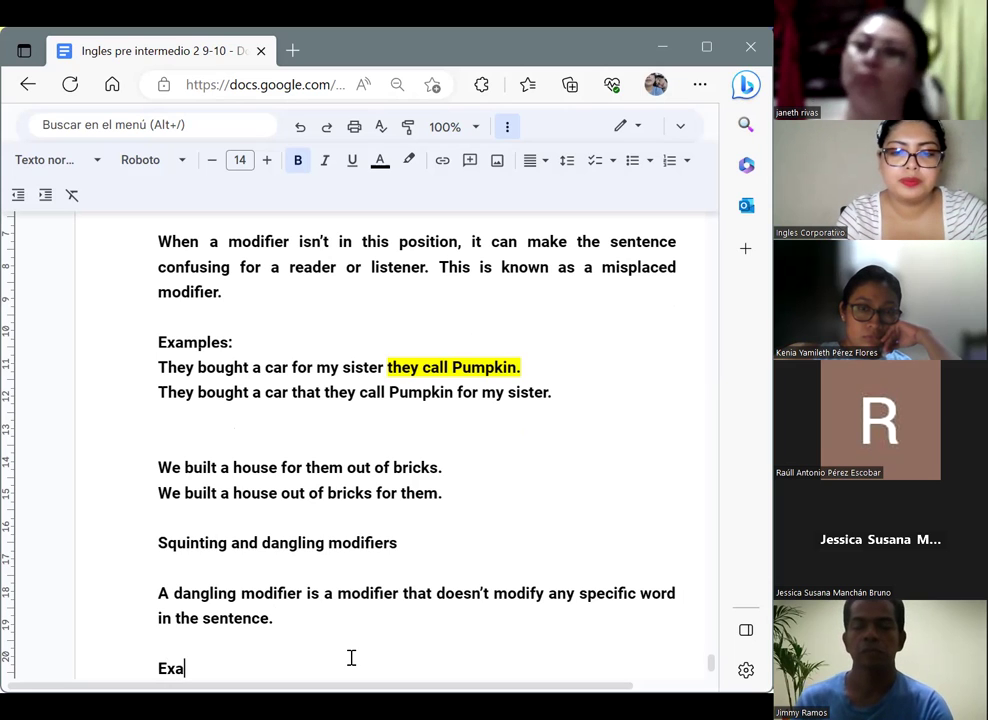
text(mple:)
Add the first example under 'Example:': 'After reading the book, the movie was great.'.
key(Return)
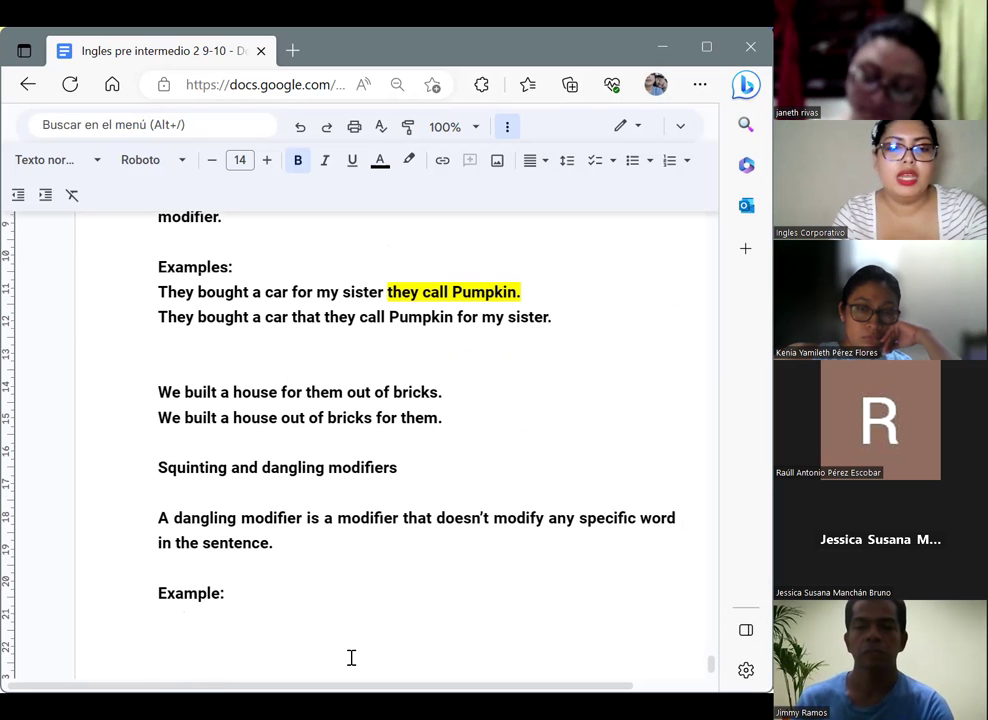
text(After readi)
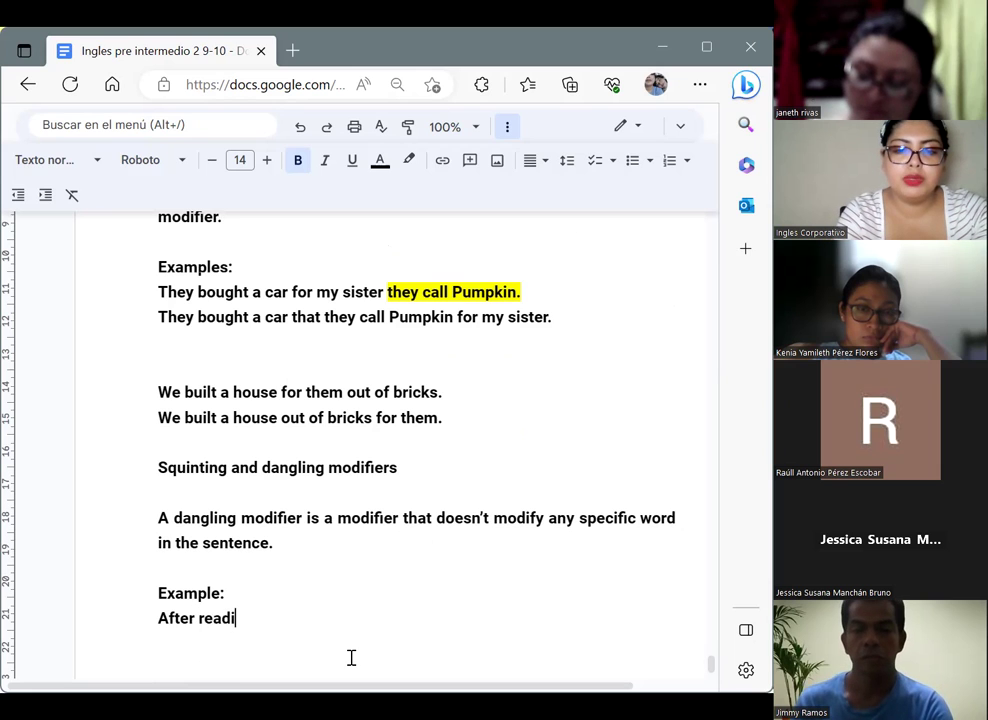
text(ng the book, the m)
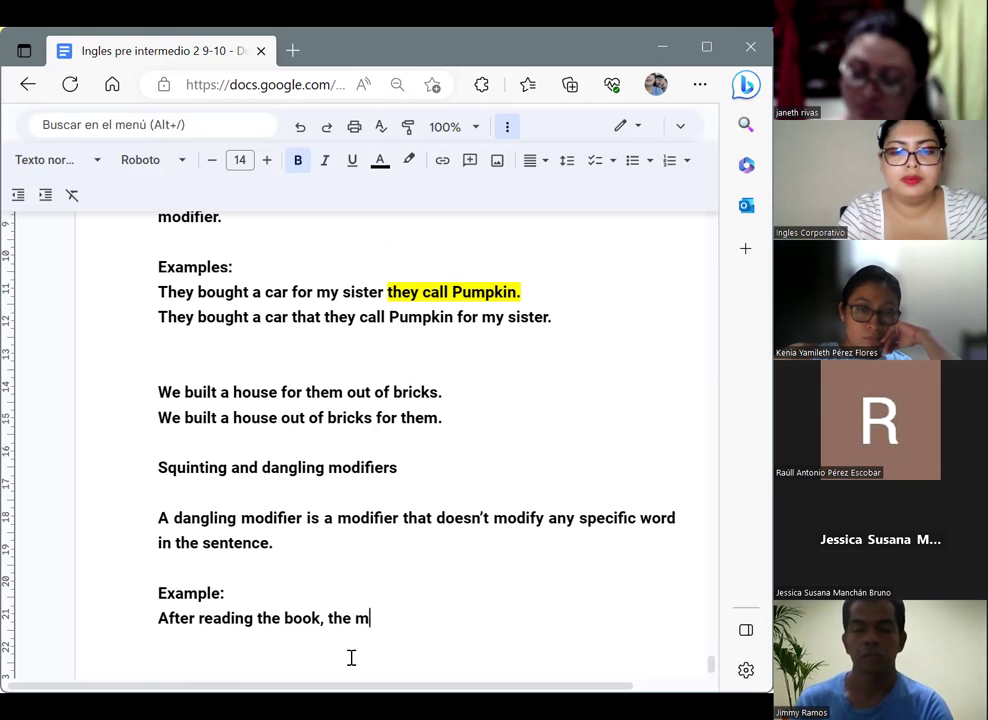
text(ovie was )
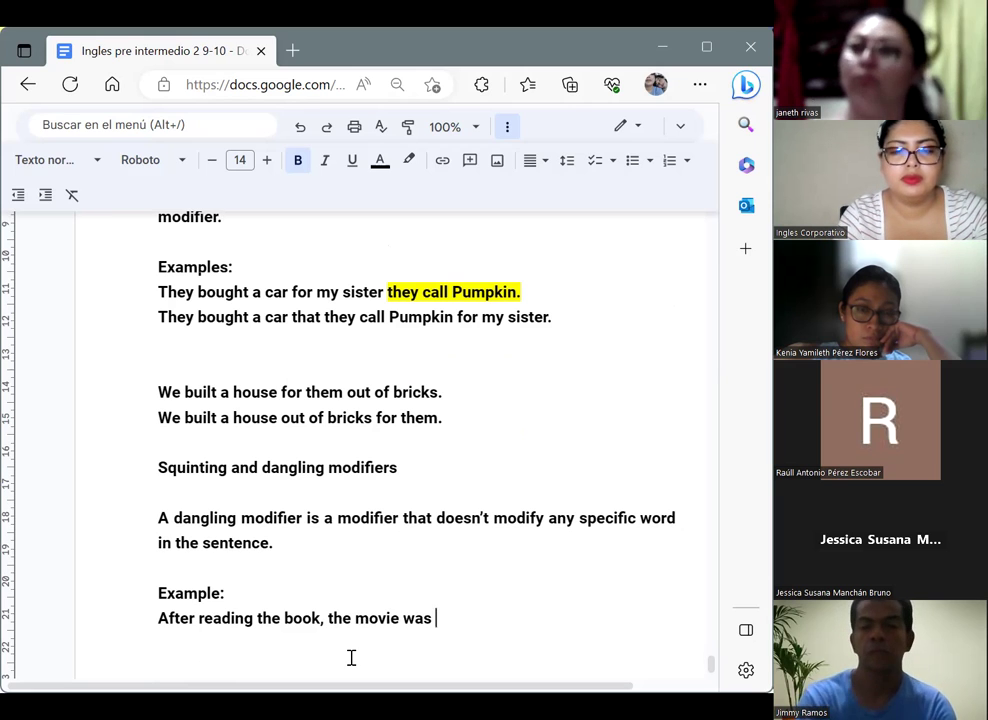
text(great.)
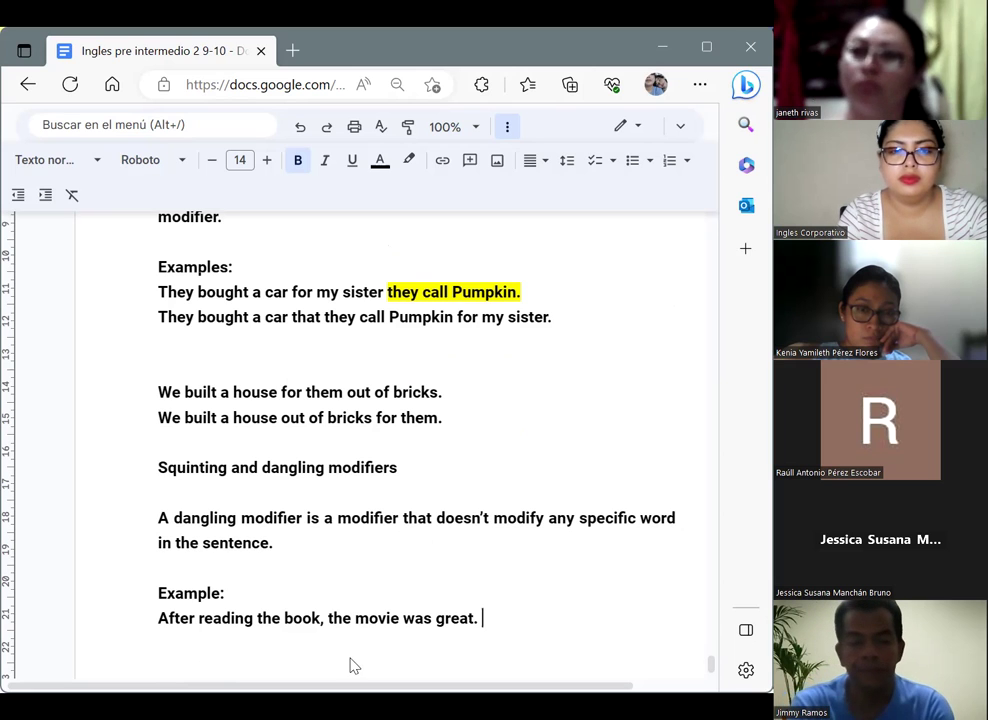
key(Return)
Type the second example 'Before leaving, a squirrel crossed the sidewalk.'.
text(Before leaving,)
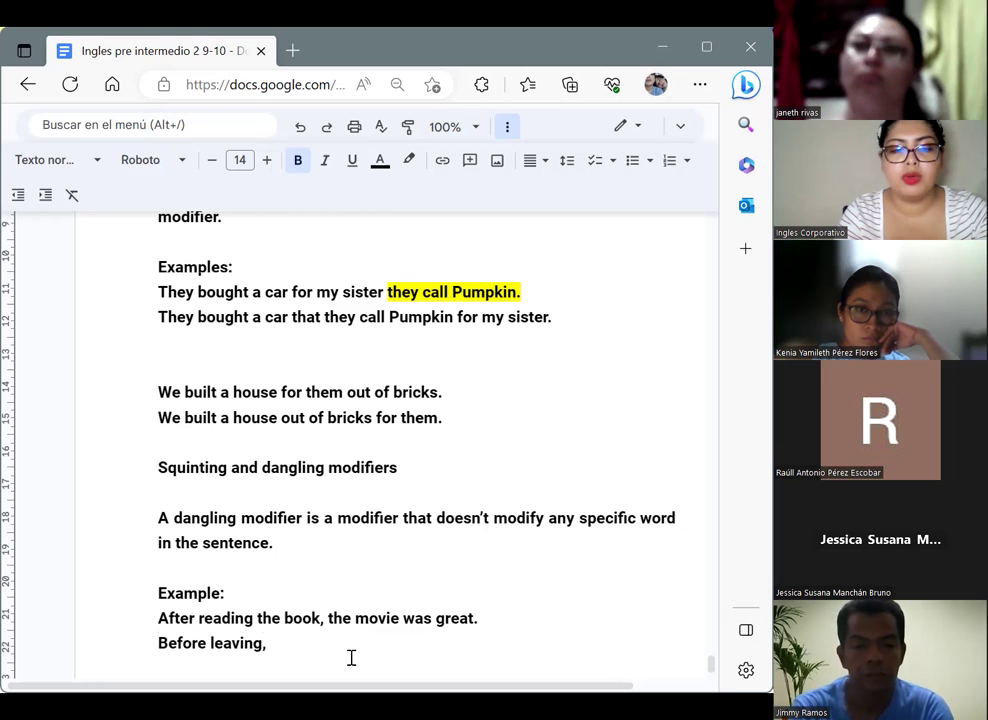
text( a)
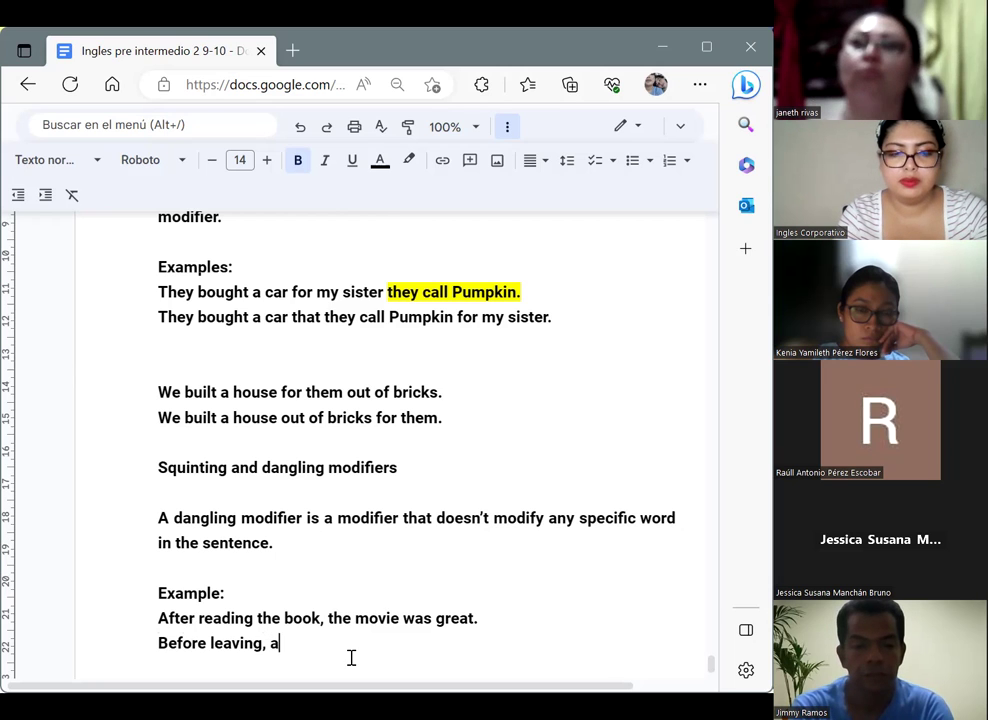
text( squirrel crossed a)
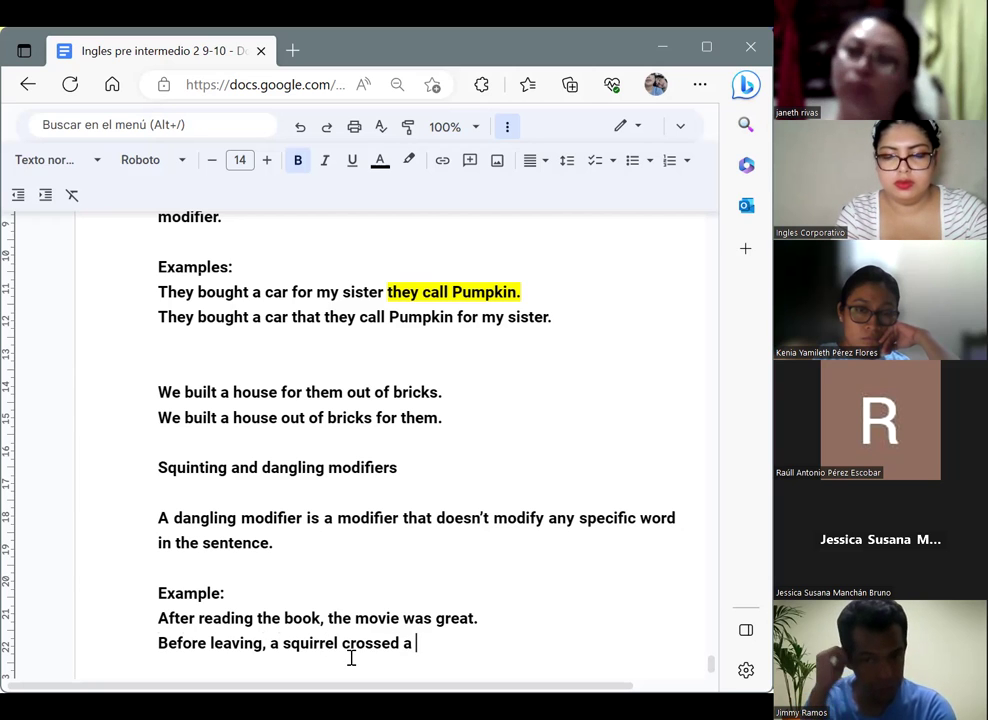
key(BackSpace)
key(BackSpace)
text(the sidewalk.)
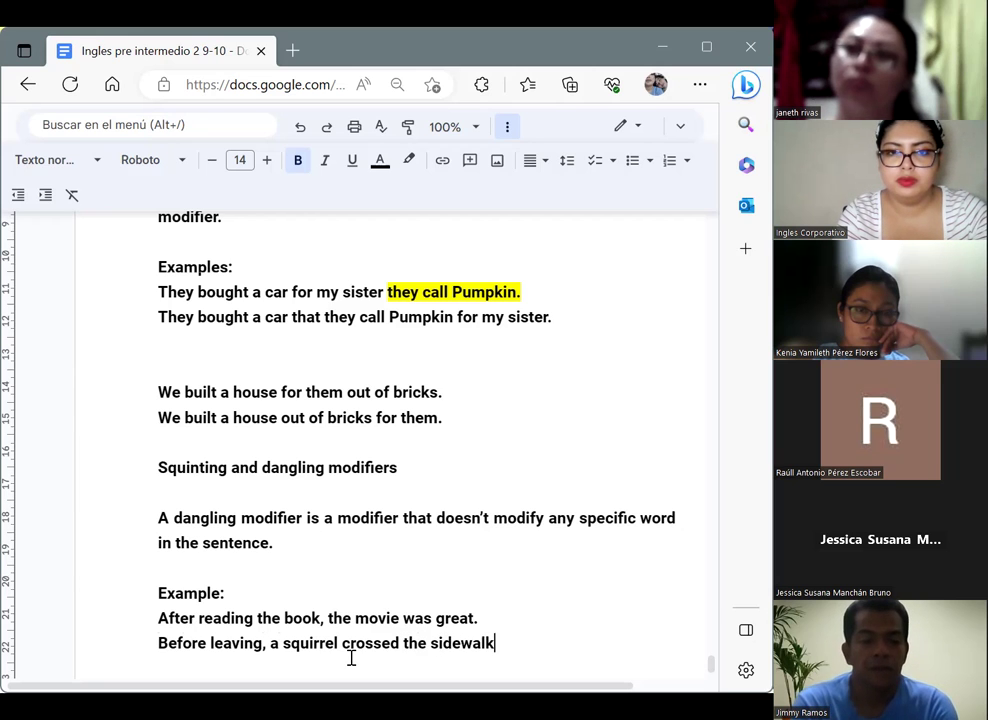
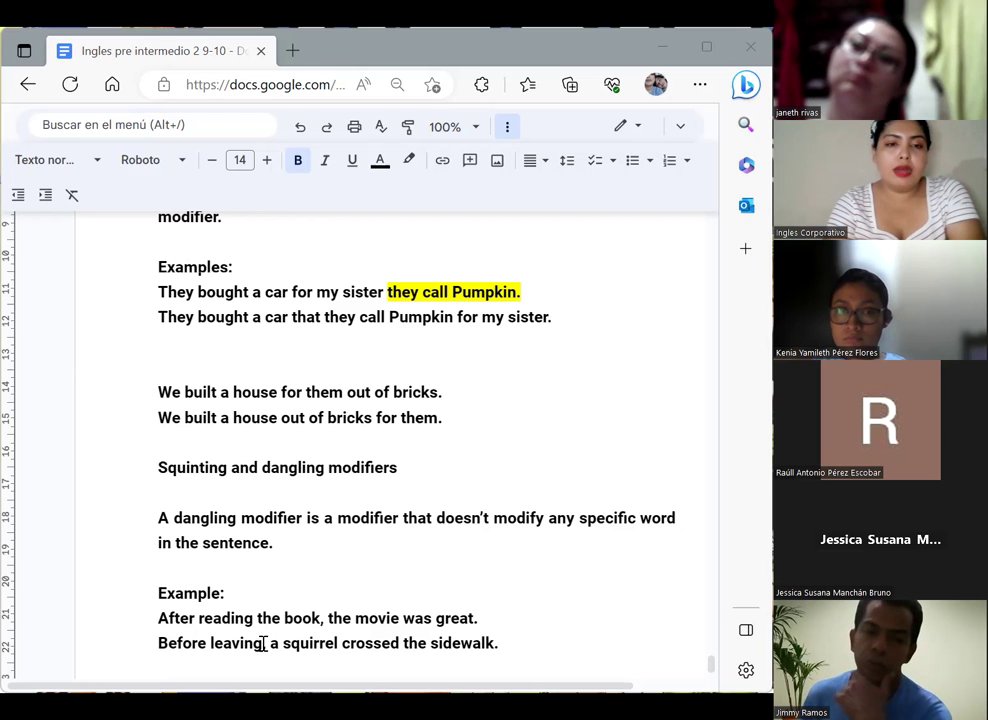
Highlight the modifier 'Before leaving' in yellow.
drag(263, 640, 157, 640)
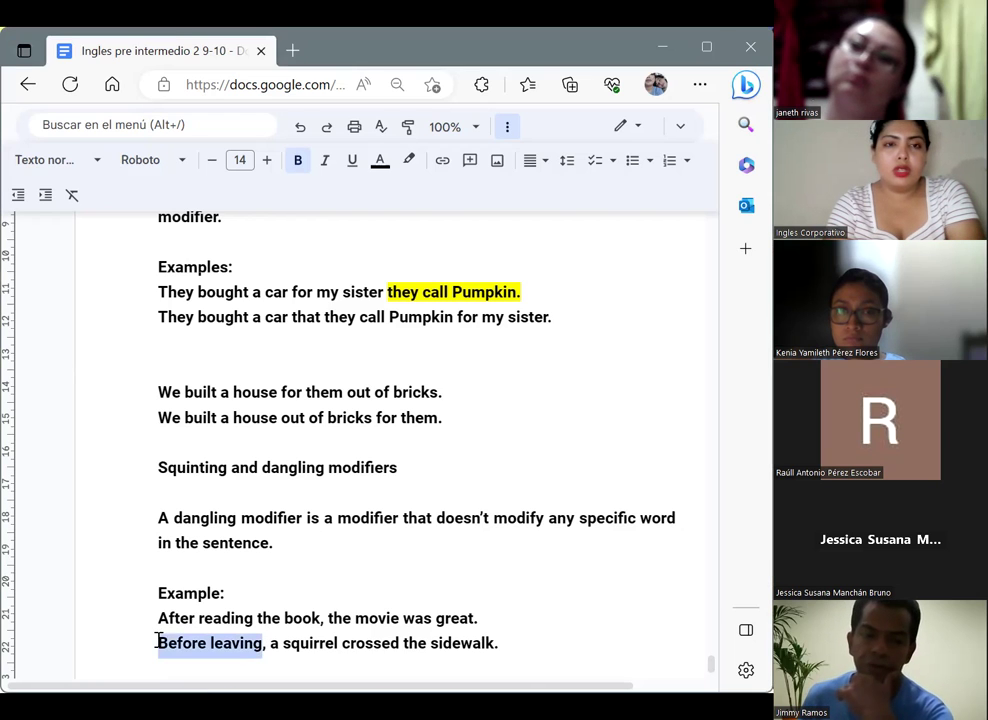
click(412, 163)
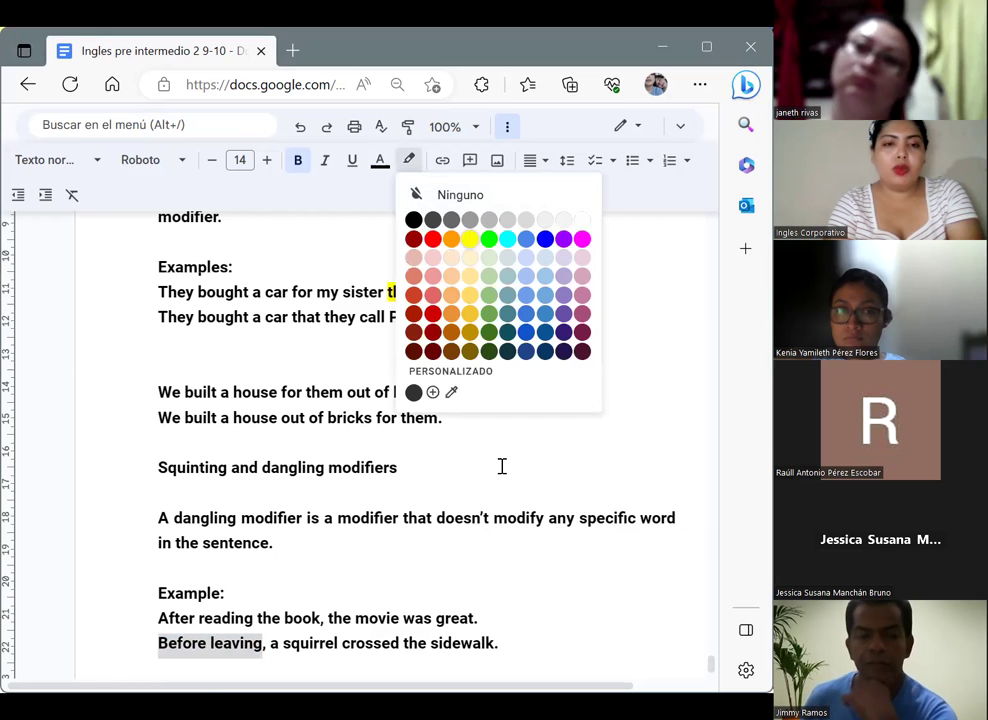
click(476, 618)
Highlight 'the movie was great.' in yellow and add a new line after 'sidewalk.'.
shift+click(329, 618)
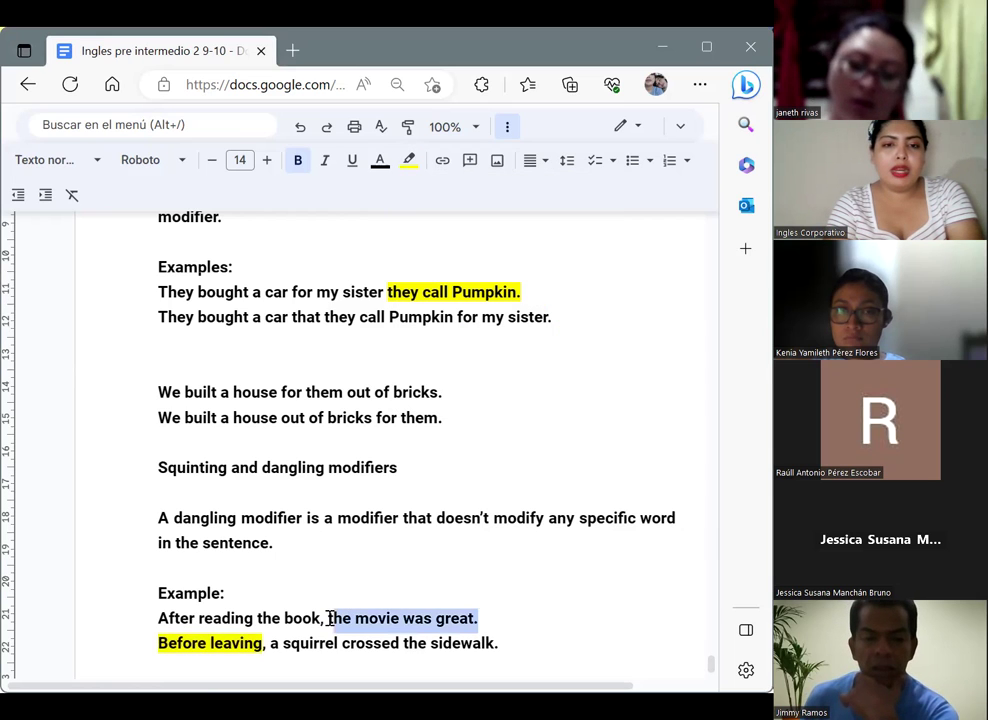
click(408, 163)
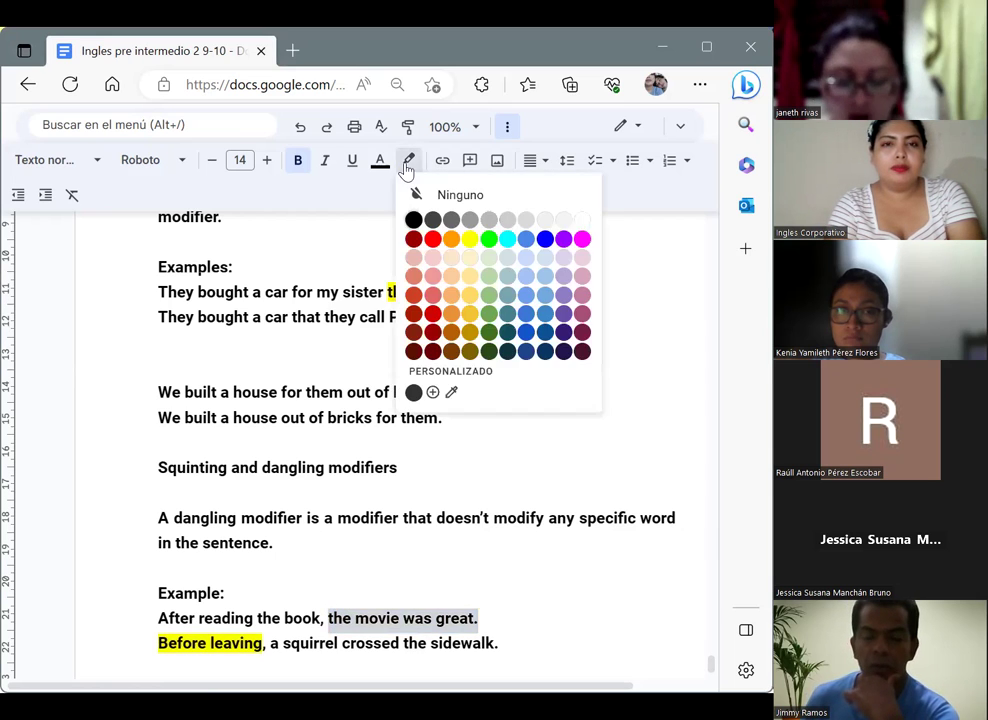
click(474, 238)
click(529, 650)
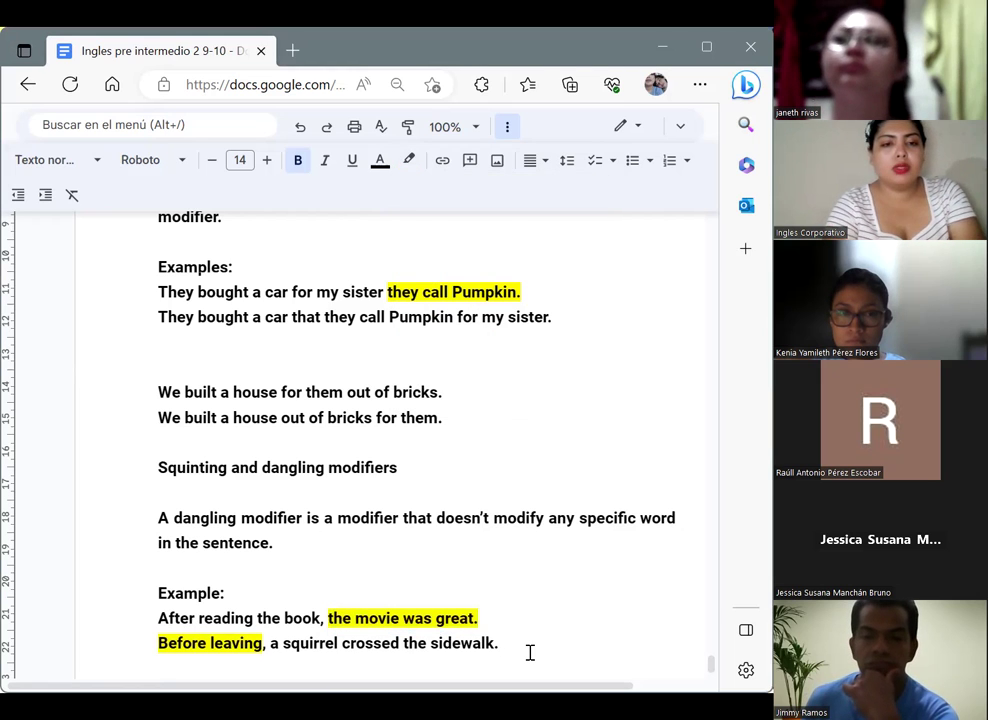
key(Return)
key(Return)
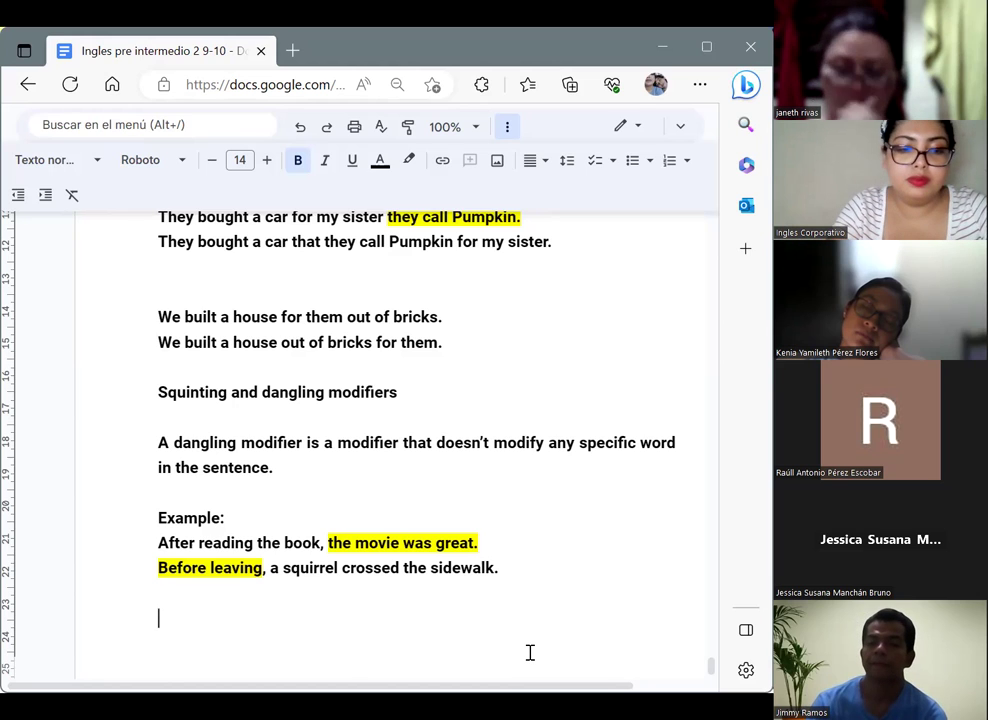
On the empty line, begin the definition 'The squinting modifier is a kin…'.
text(The squinting mo)
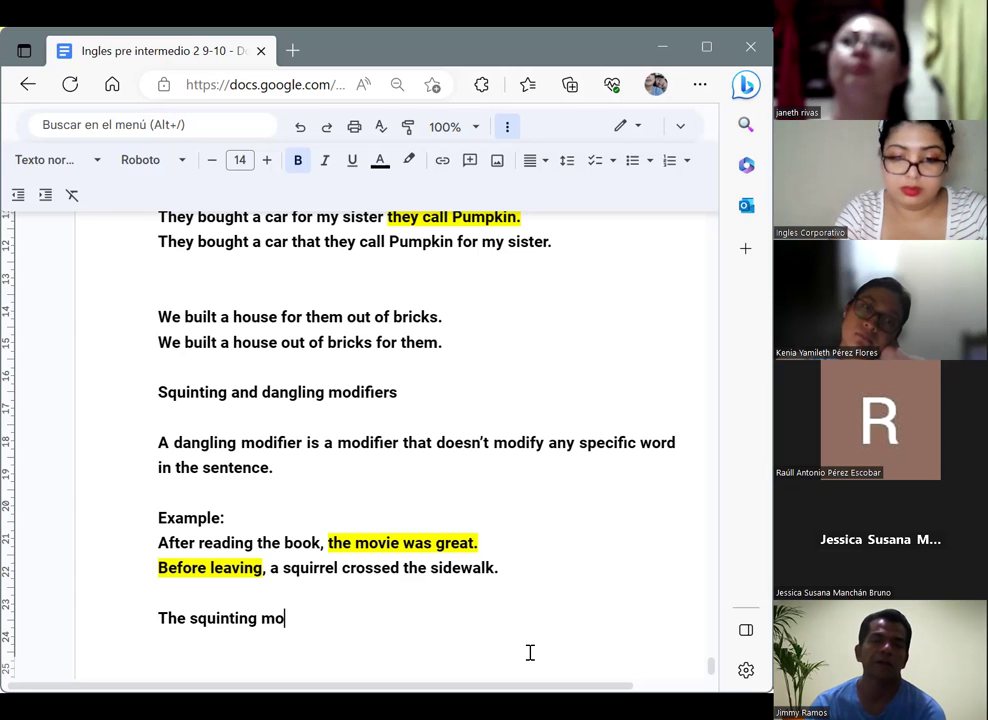
text(difier is a kin)
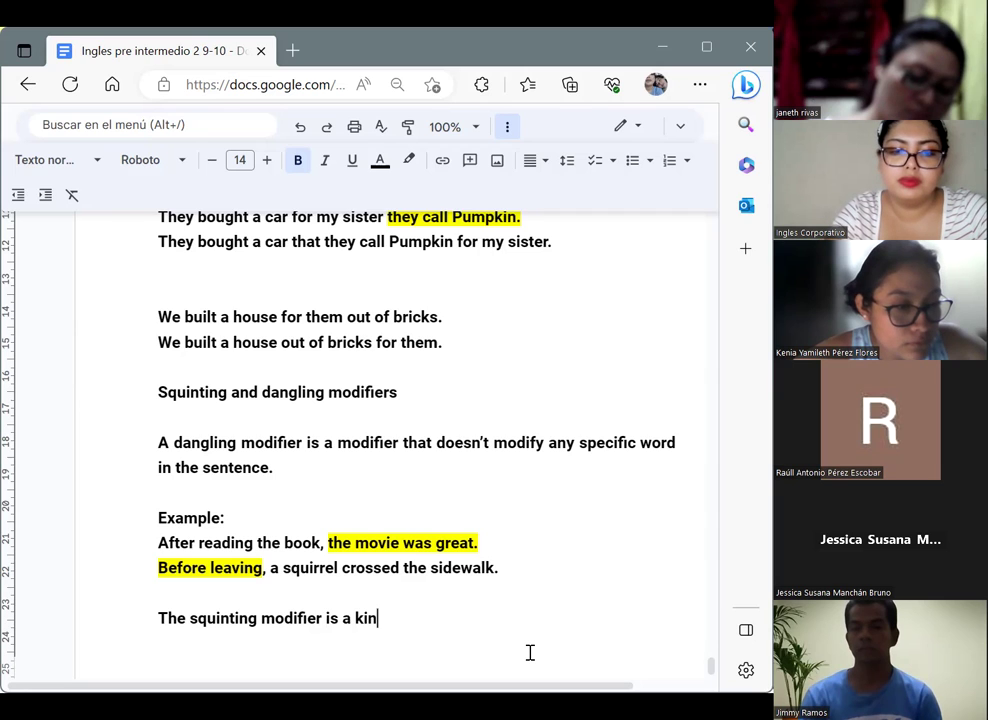
Complete the definition ending '…as is to the word following it.' and add 'Examples' below.
text(d of modifier )
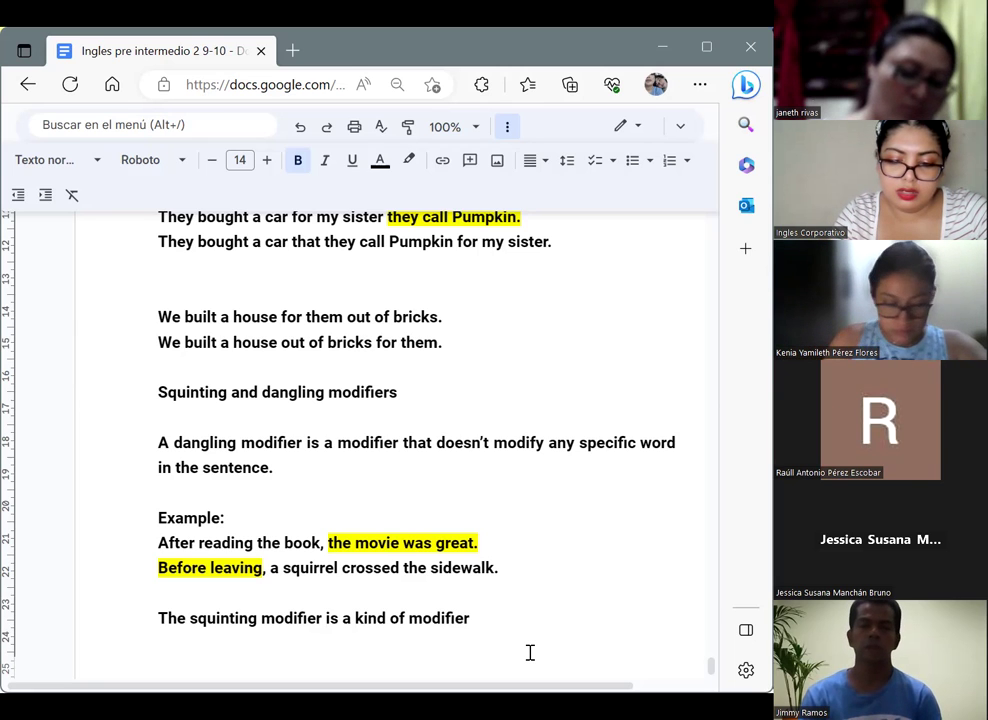
text(that is uncl)
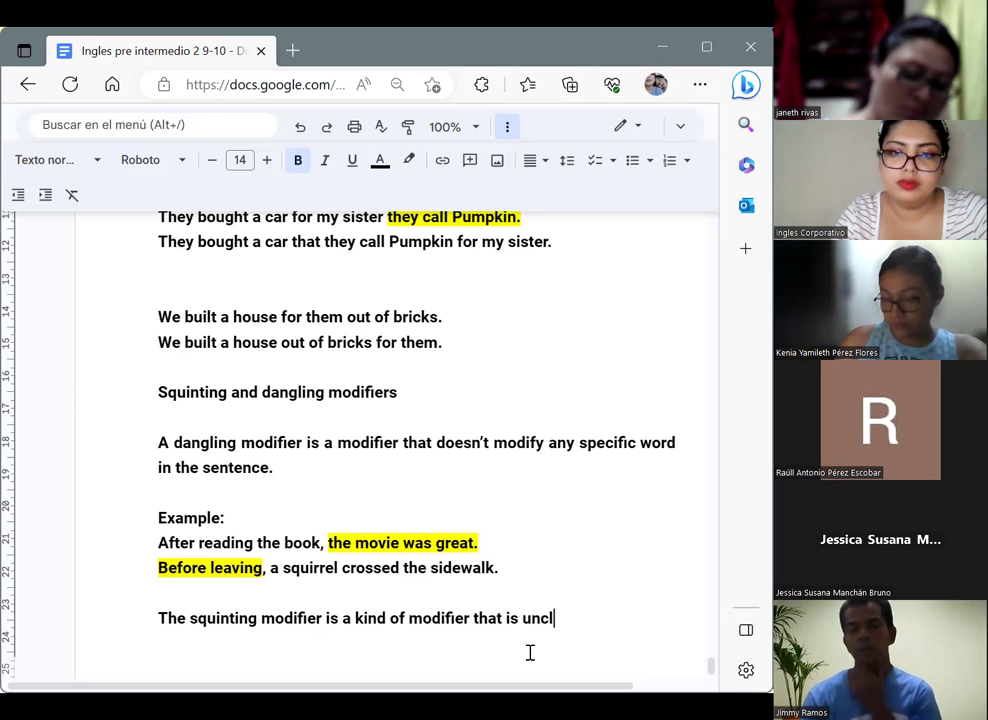
text(ear )
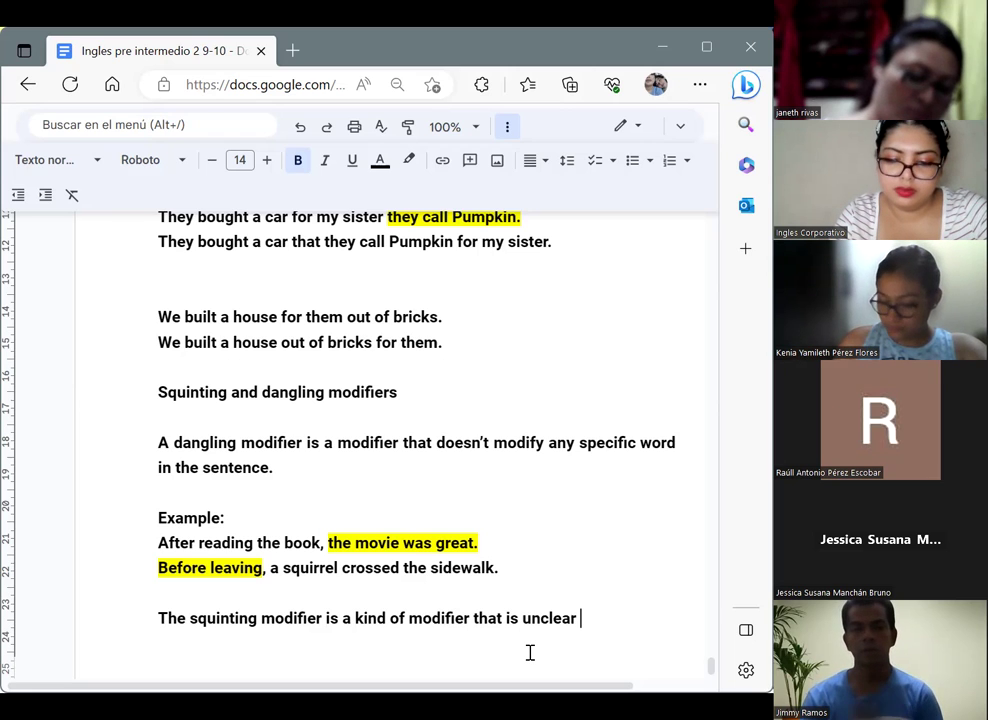
text(because it's )
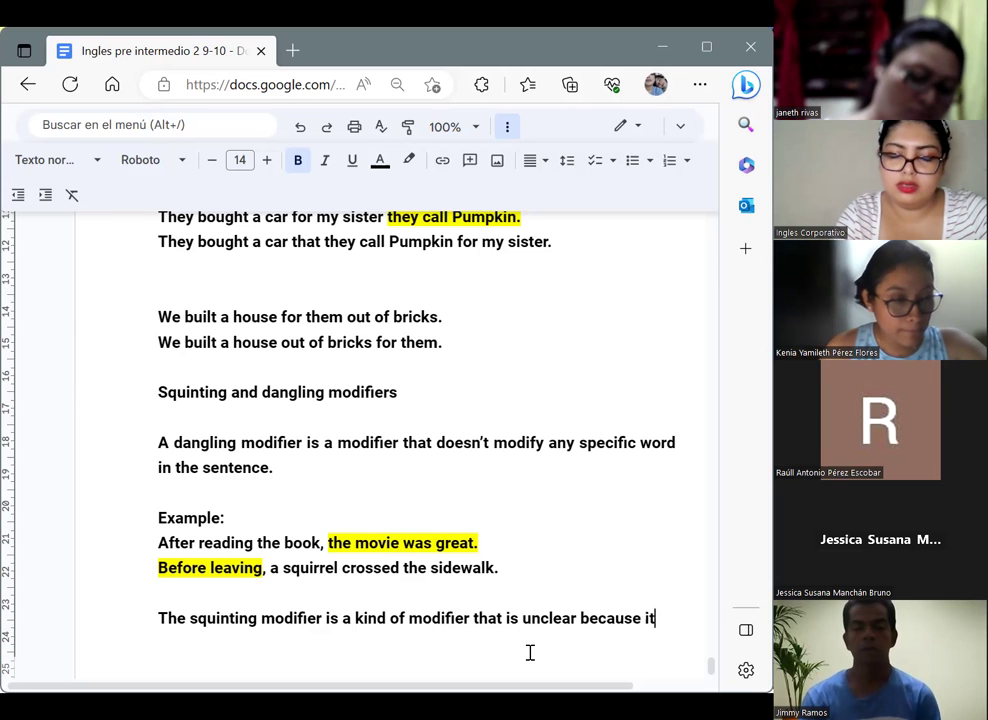
text(placed )
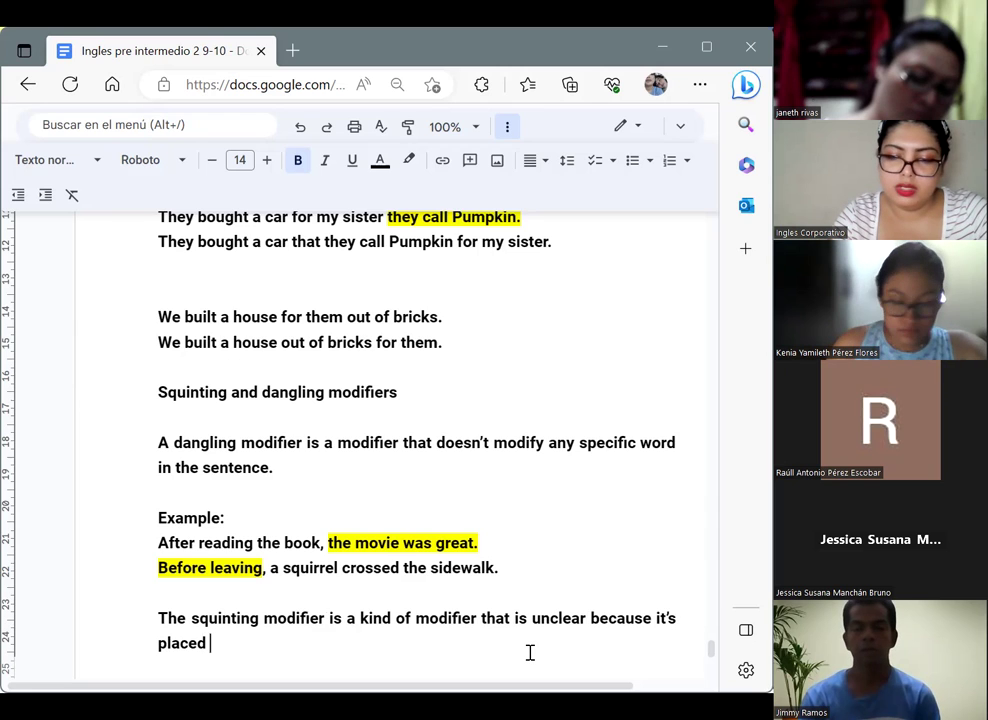
text(in a way )
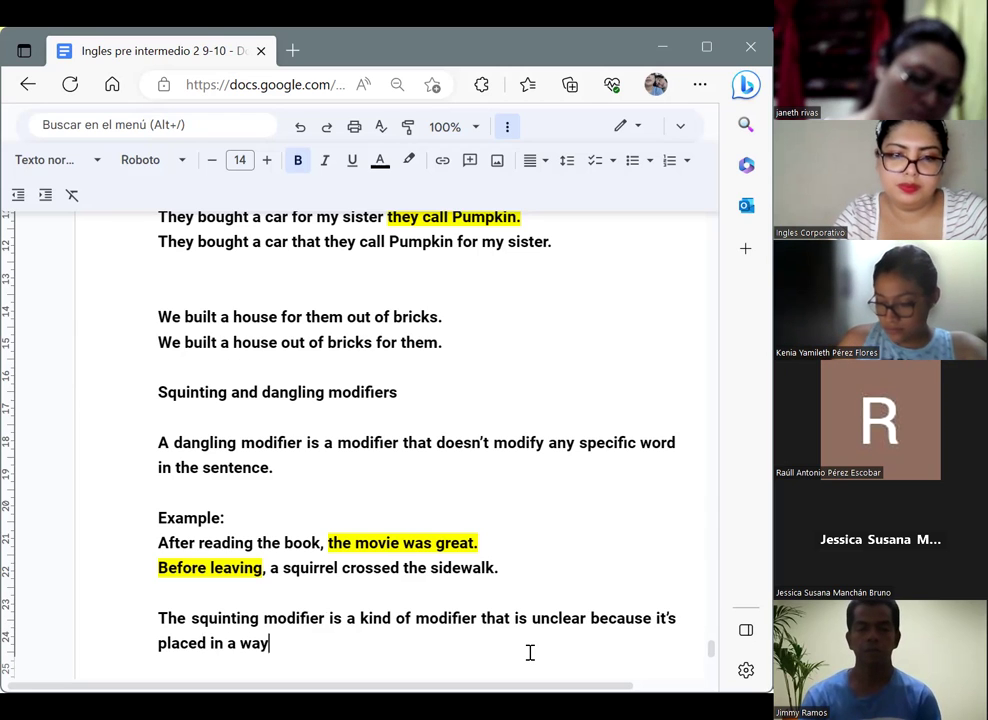
text(that makes )
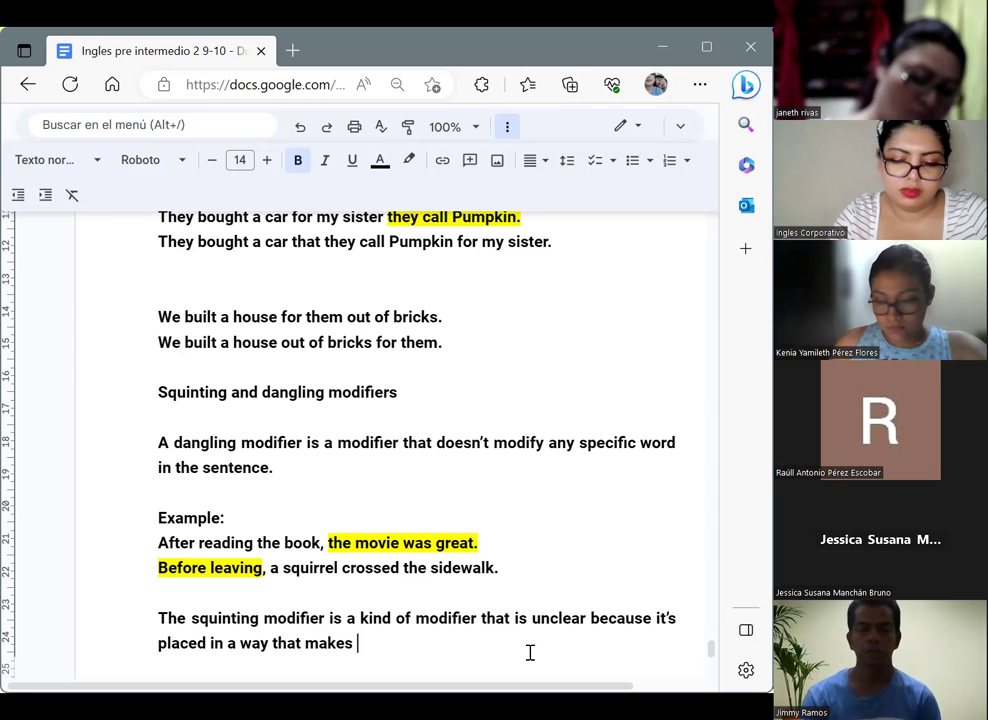
text(it just applican)
key(BackSpace)
text(ble )
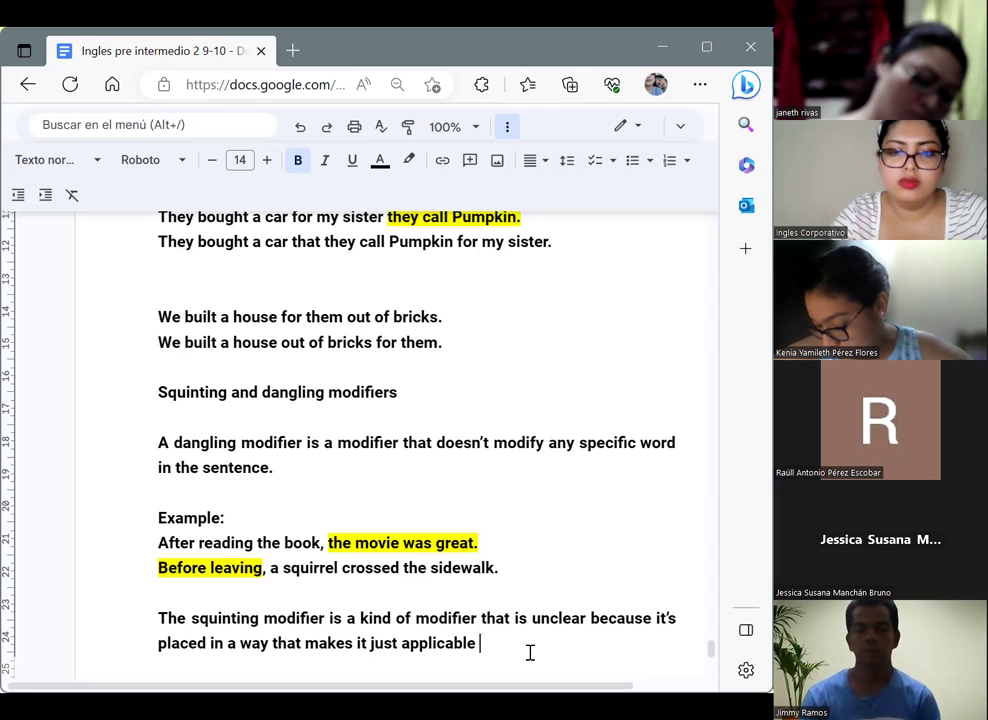
text(to the word be)
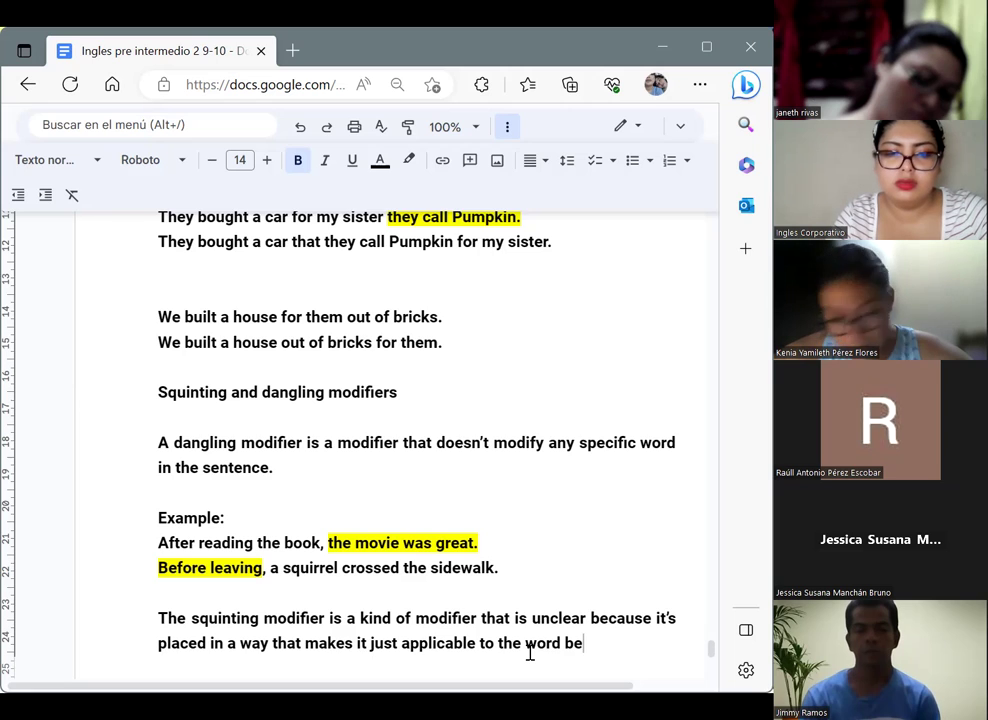
text(fore it)
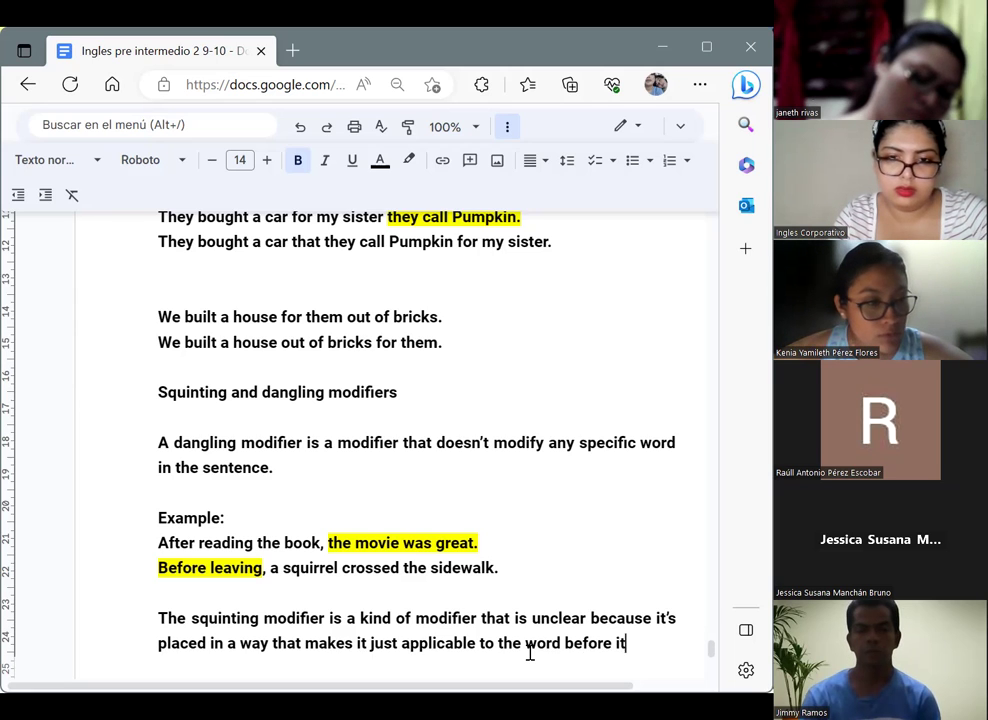
text( as )
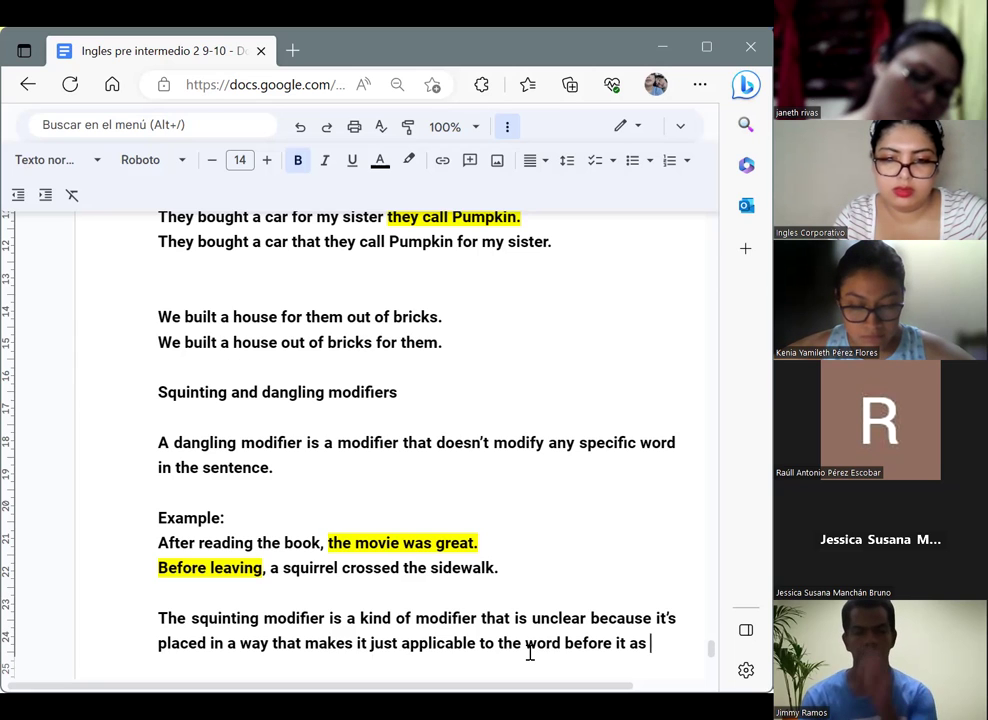
text(is to the )
text(word foo)
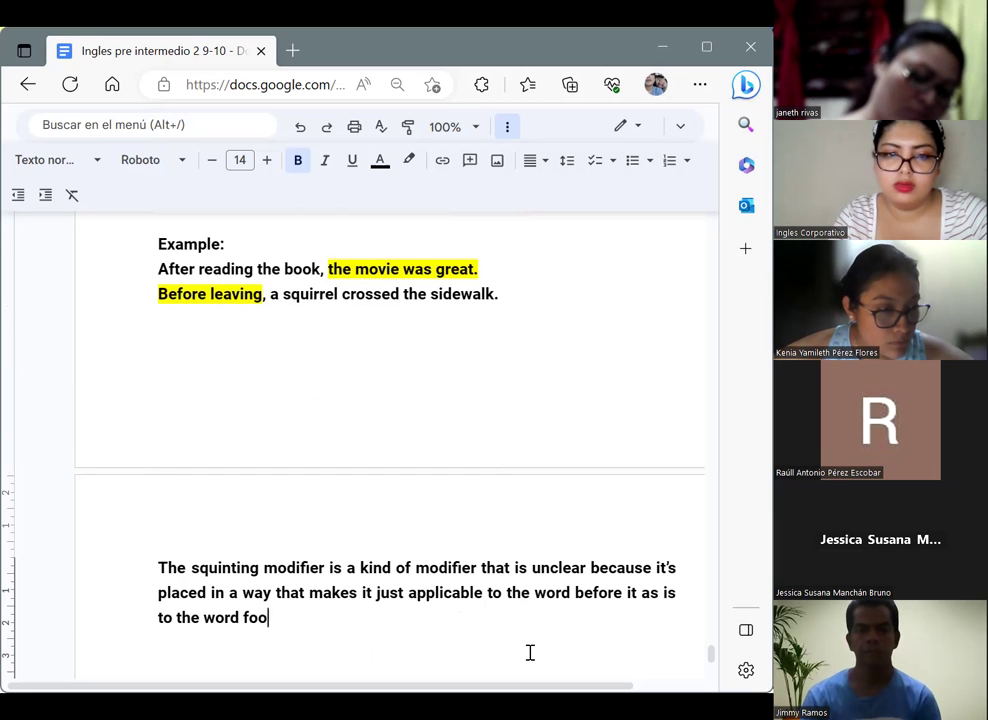
key(BackSpace)
text(llo)
text(in)
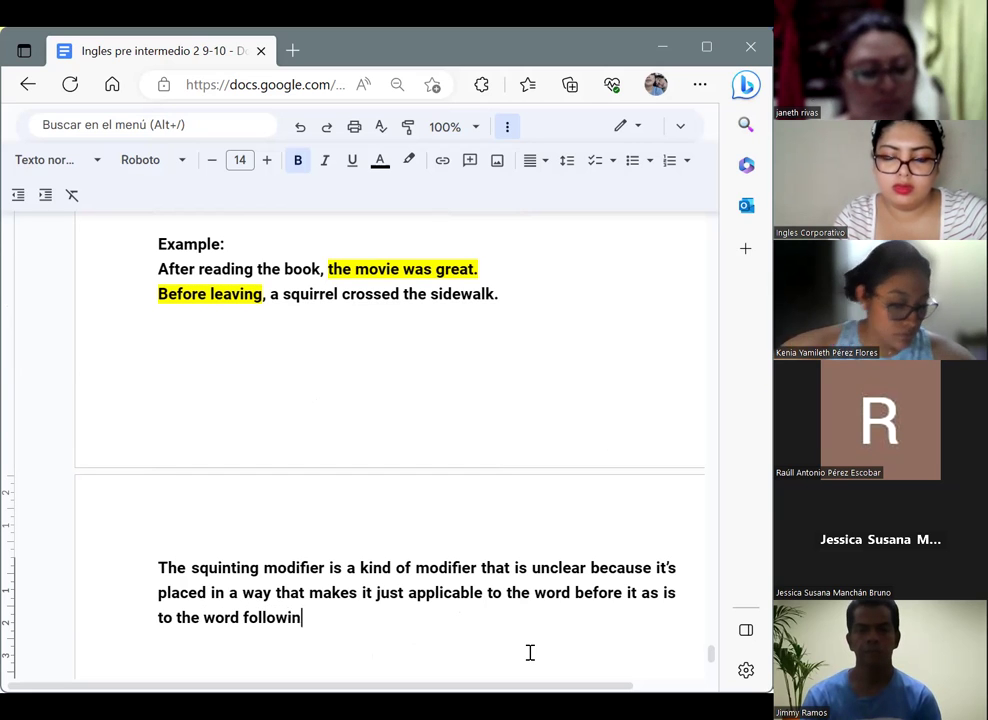
text(g it)
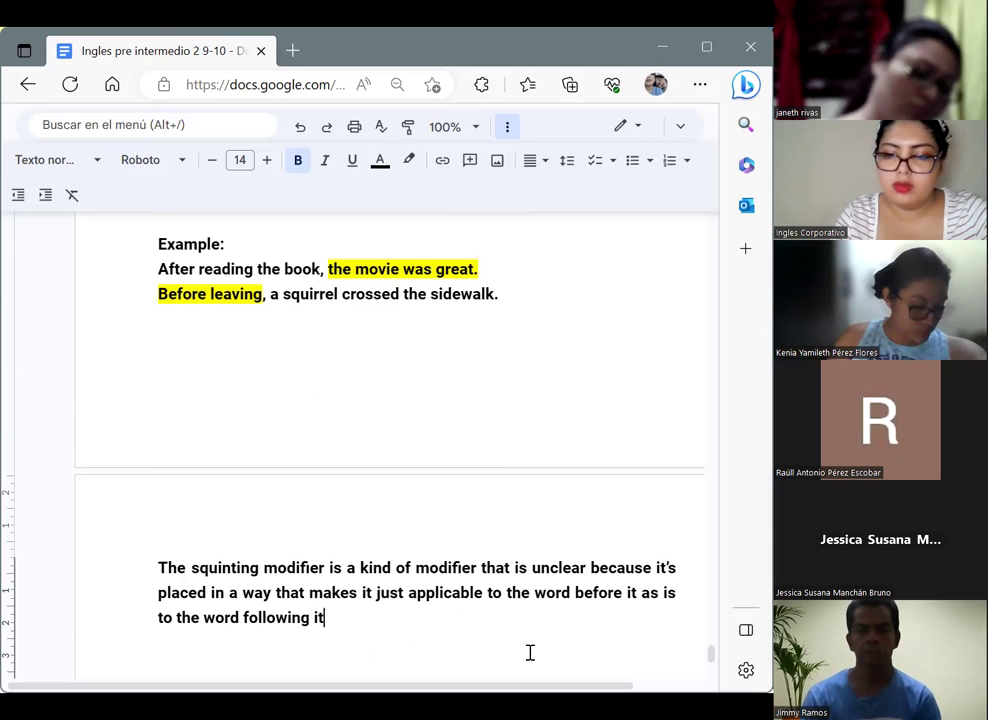
text(. )
text(Examples)
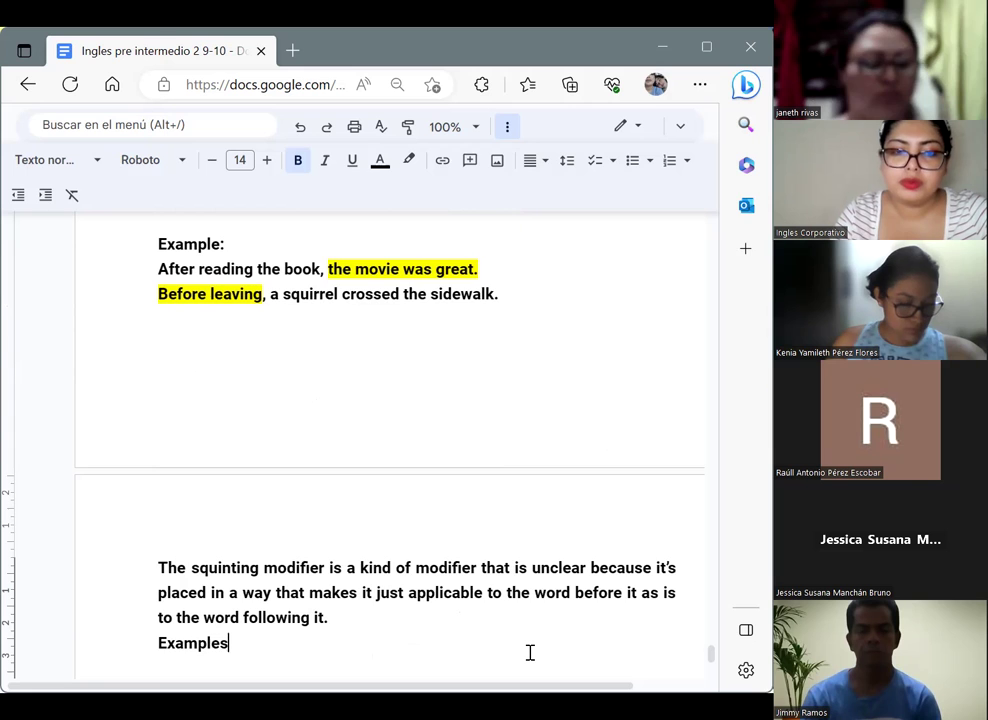
Under Examples, type 'The kids who played at the playground sometimes bought ice cream'.
key(Return)
key(Return)
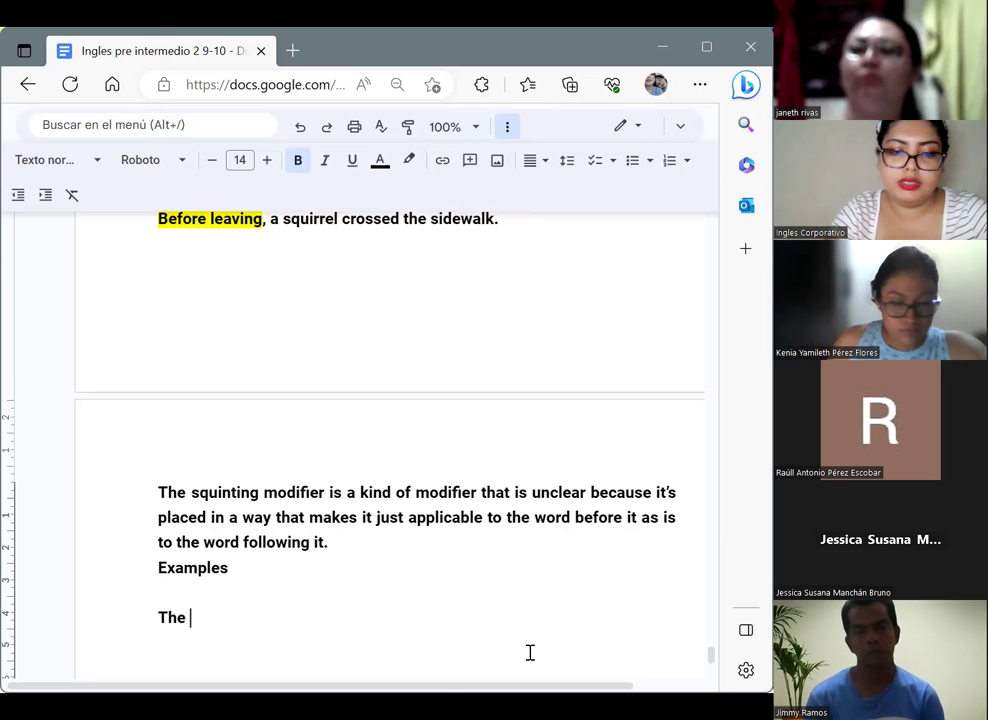
text(kids )
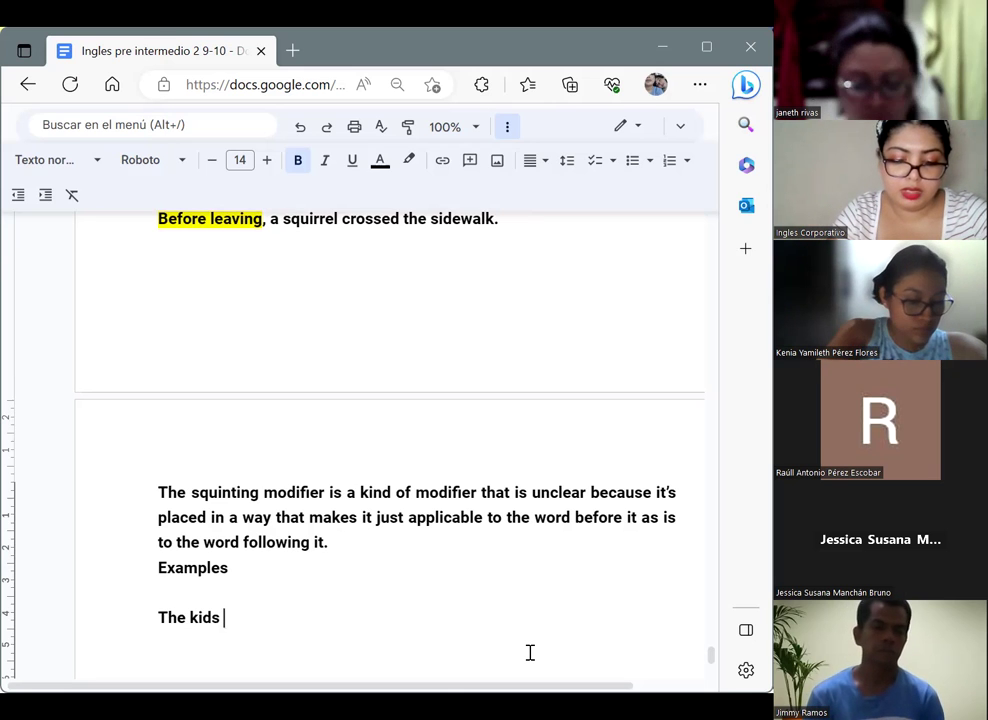
text(who pl)
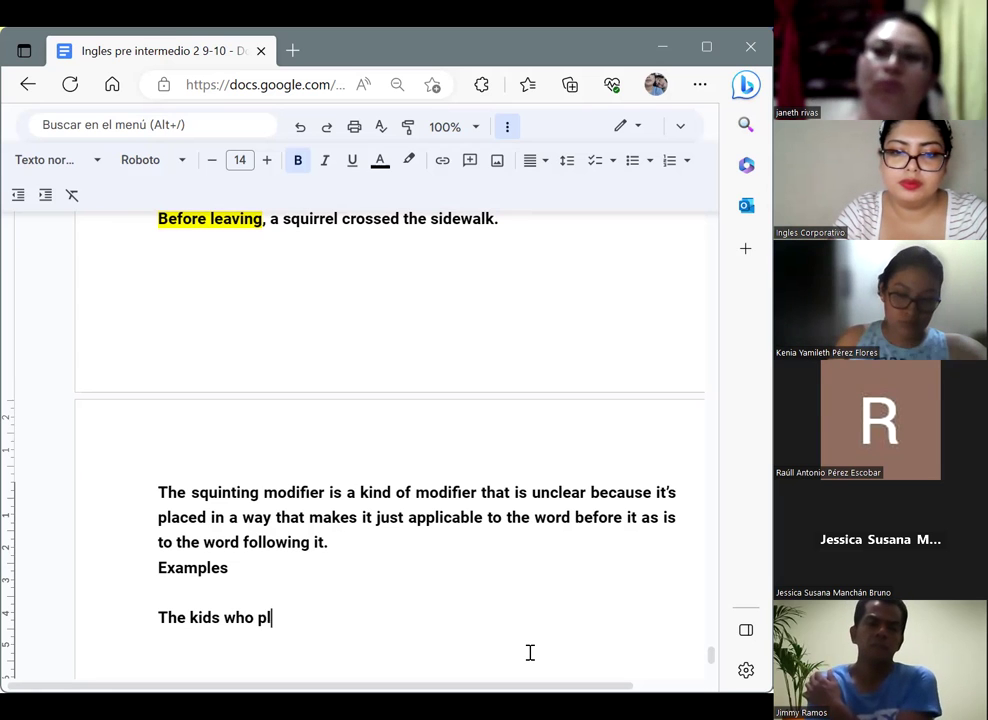
text(ayed)
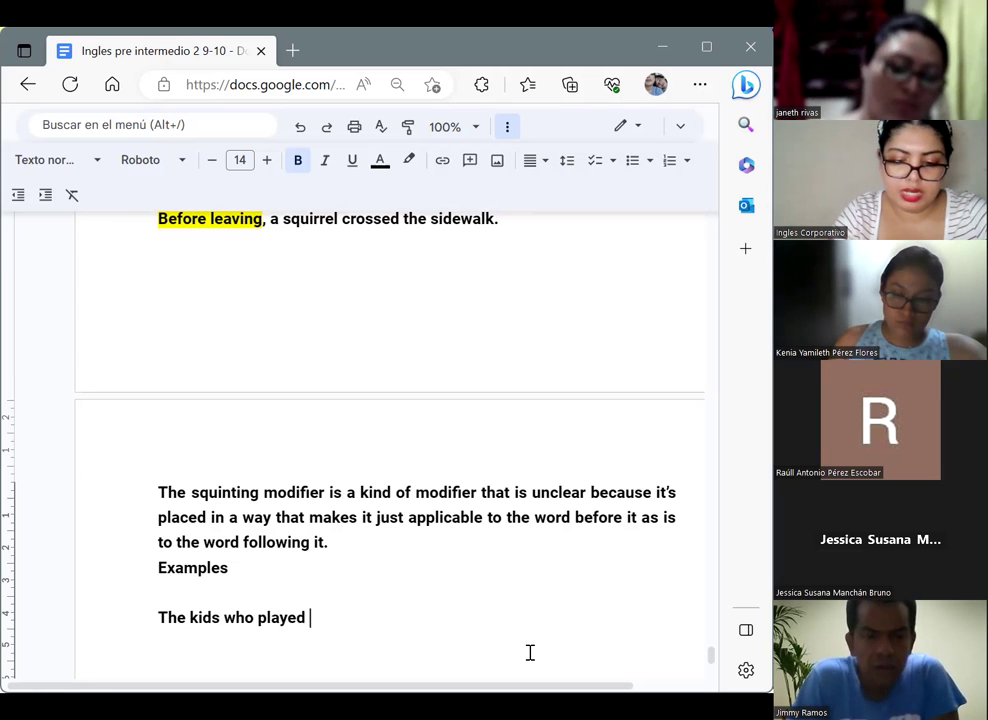
text( a)
text(h)
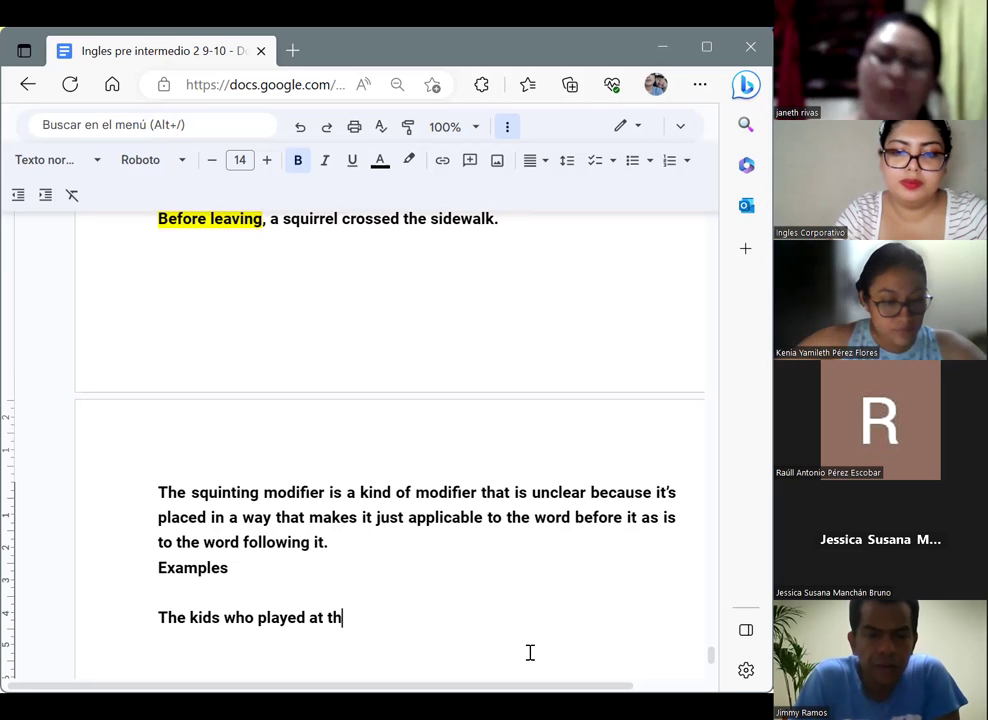
text(e play g)
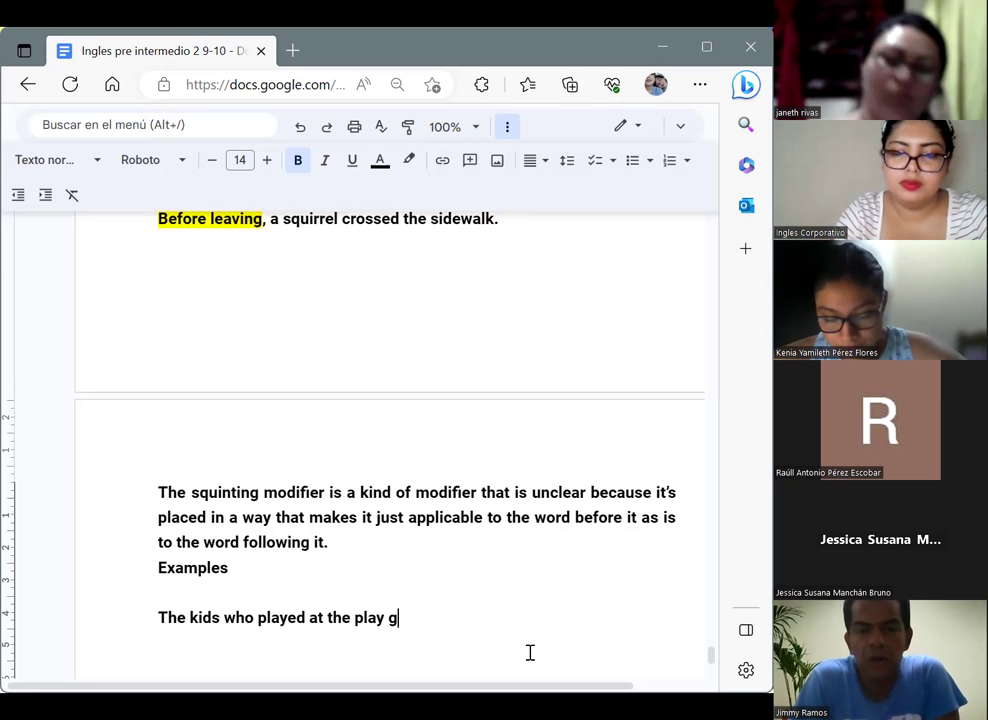
key(BackSpace)
key(BackSpace)
text(gro)
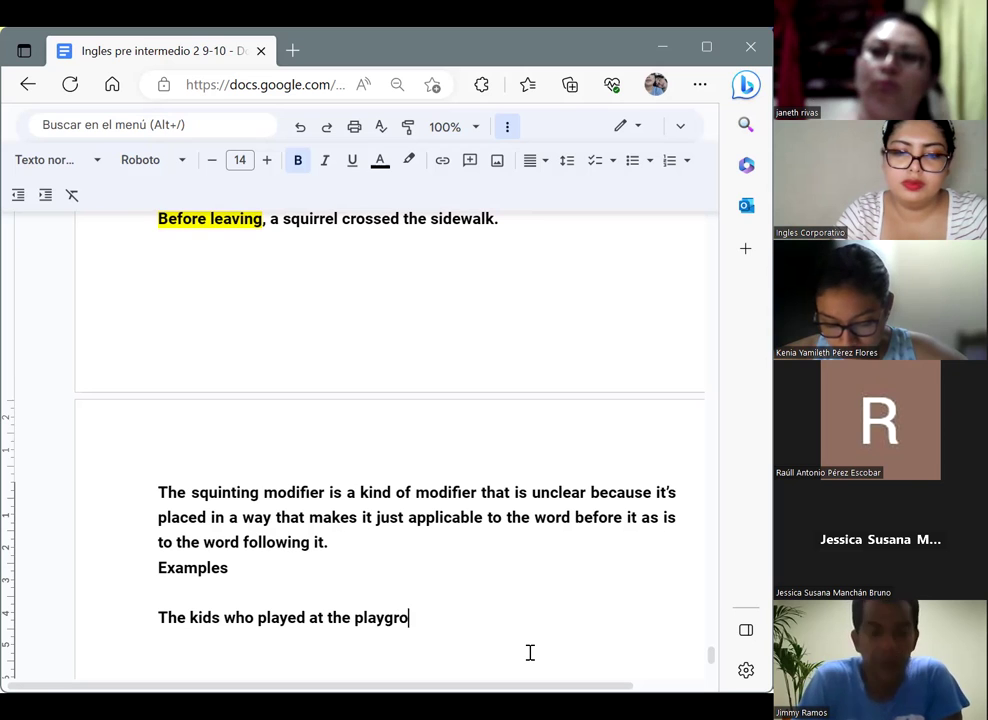
text(und sometimes )
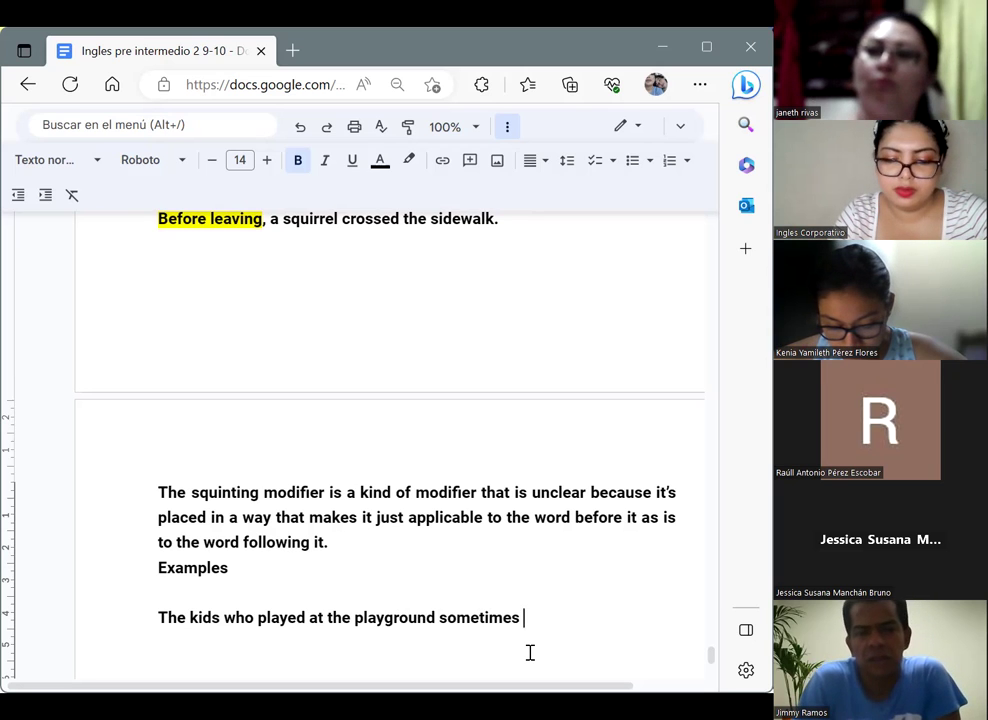
text(bou)
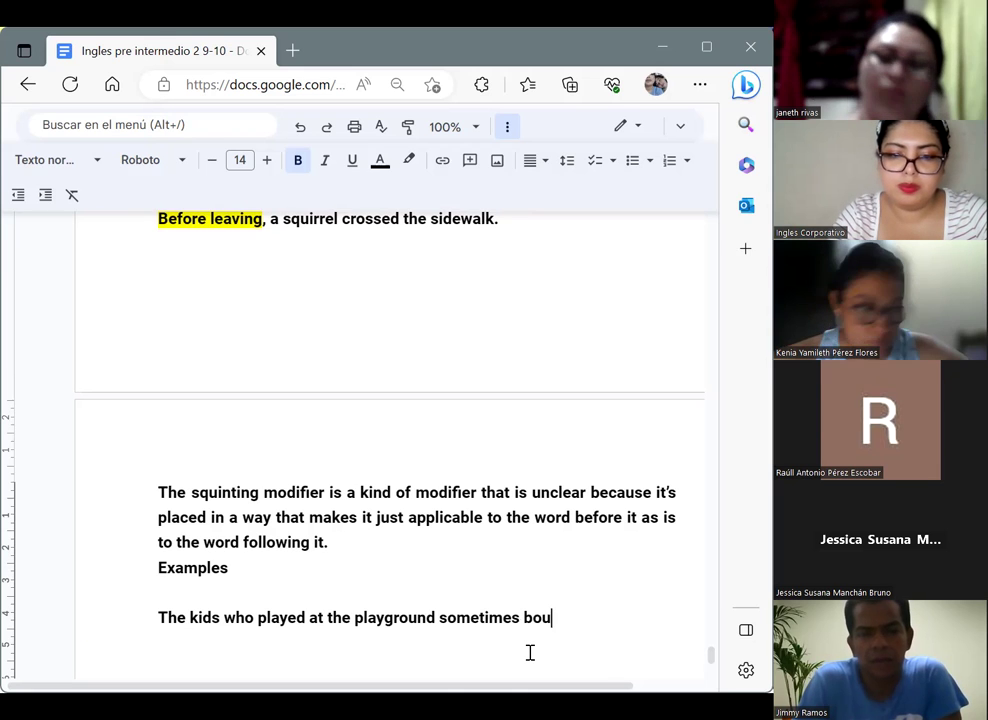
text(ght i)
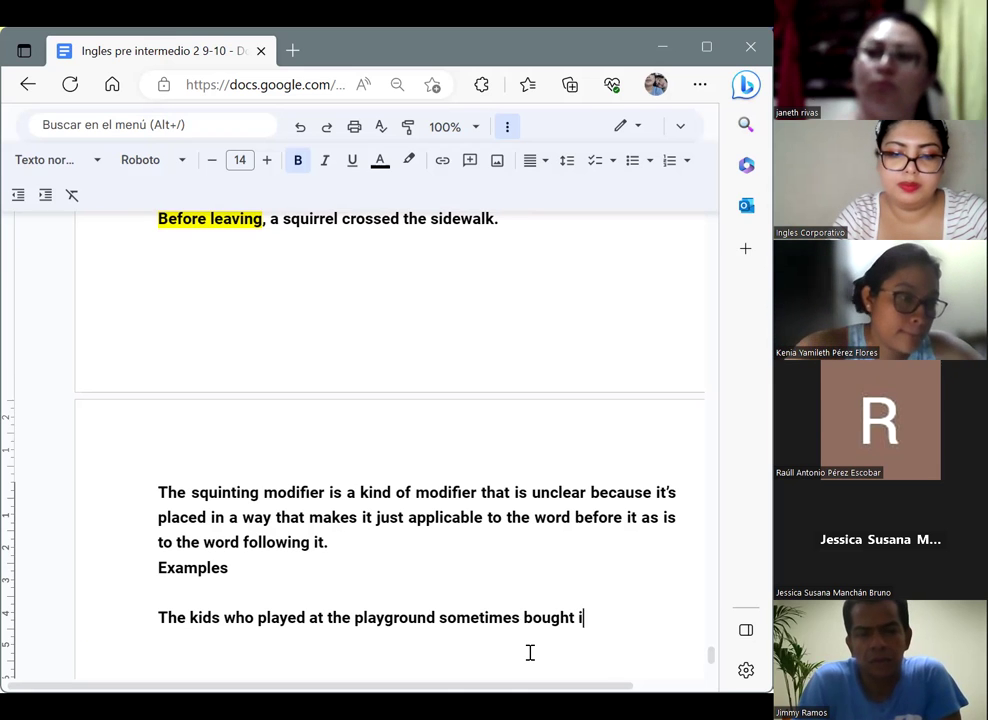
text(ce cre)
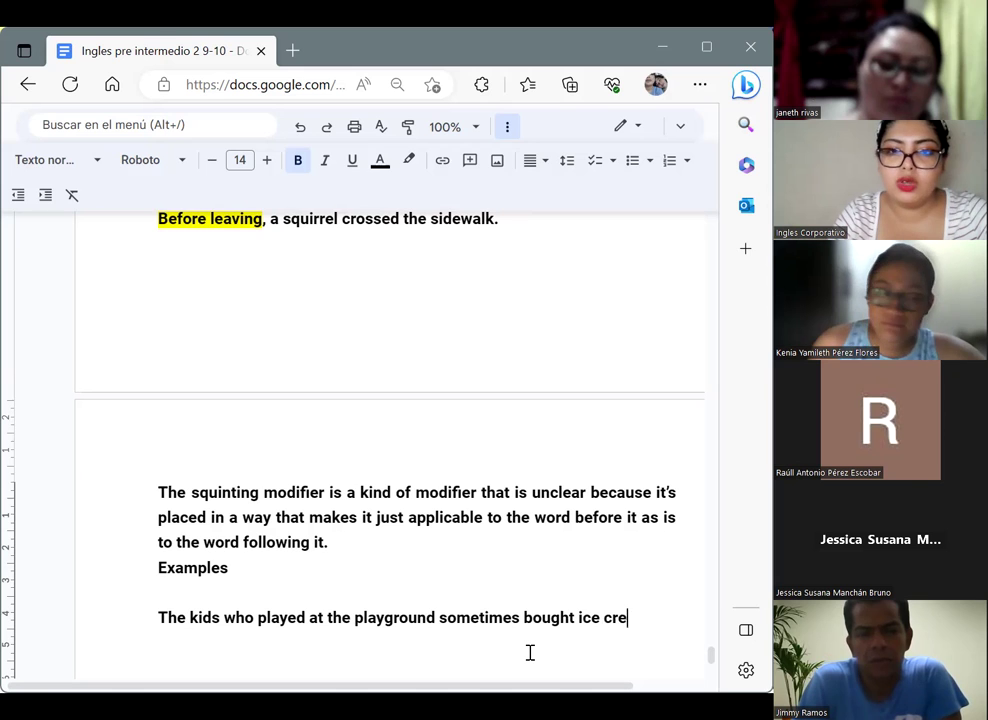
text(am.)
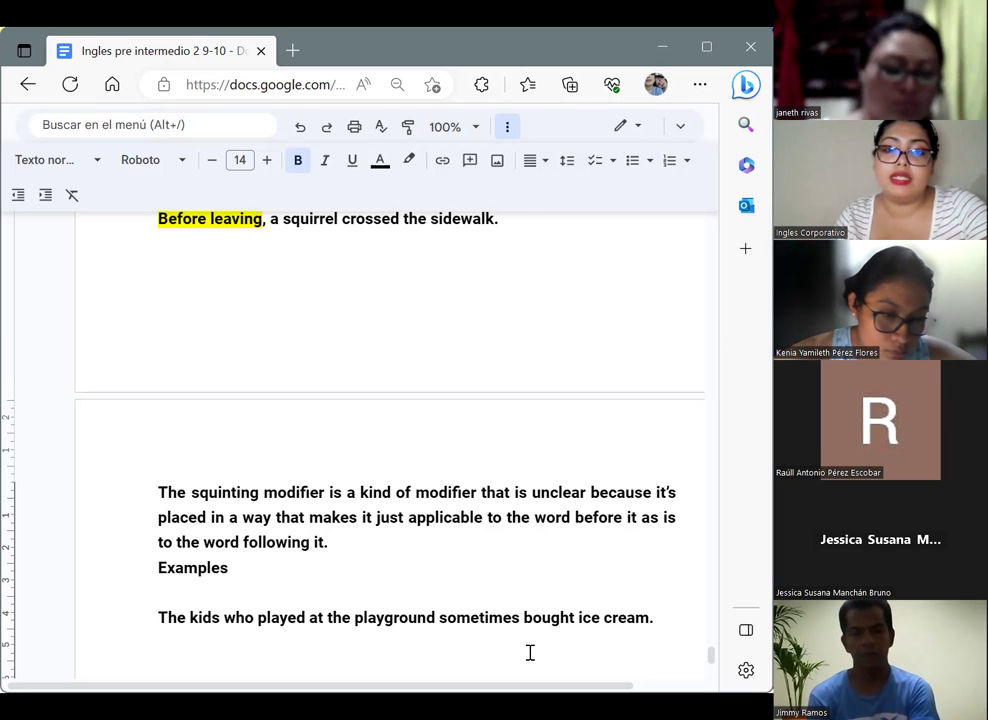
Highlight 'sometimes' in the first example yellow, then deselect it.
double_click(459, 615)
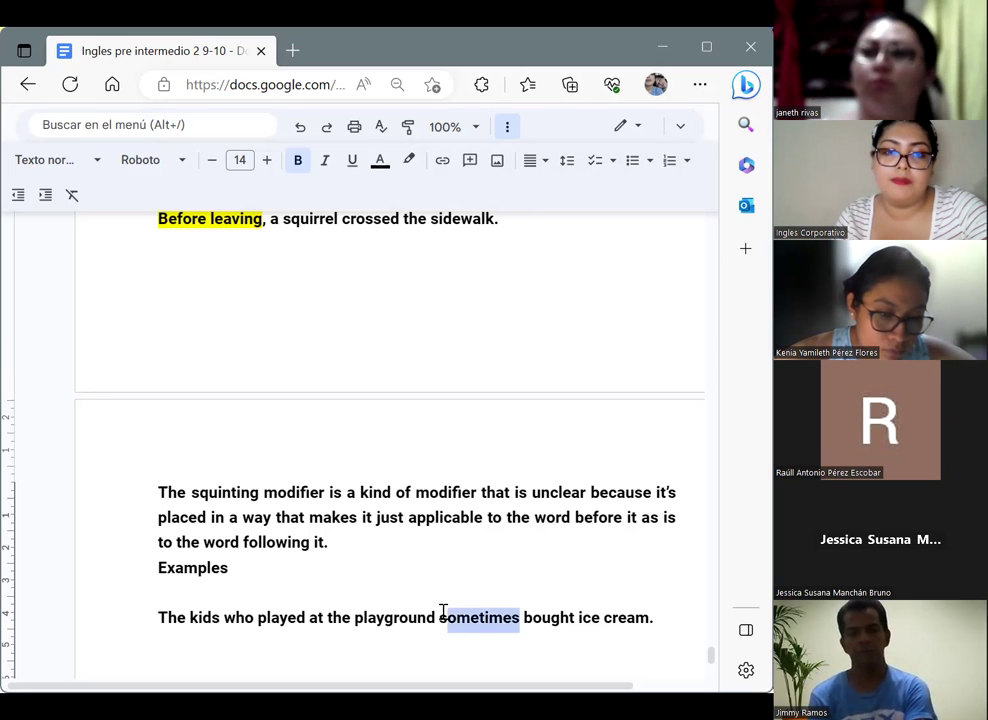
click(400, 160)
click(474, 243)
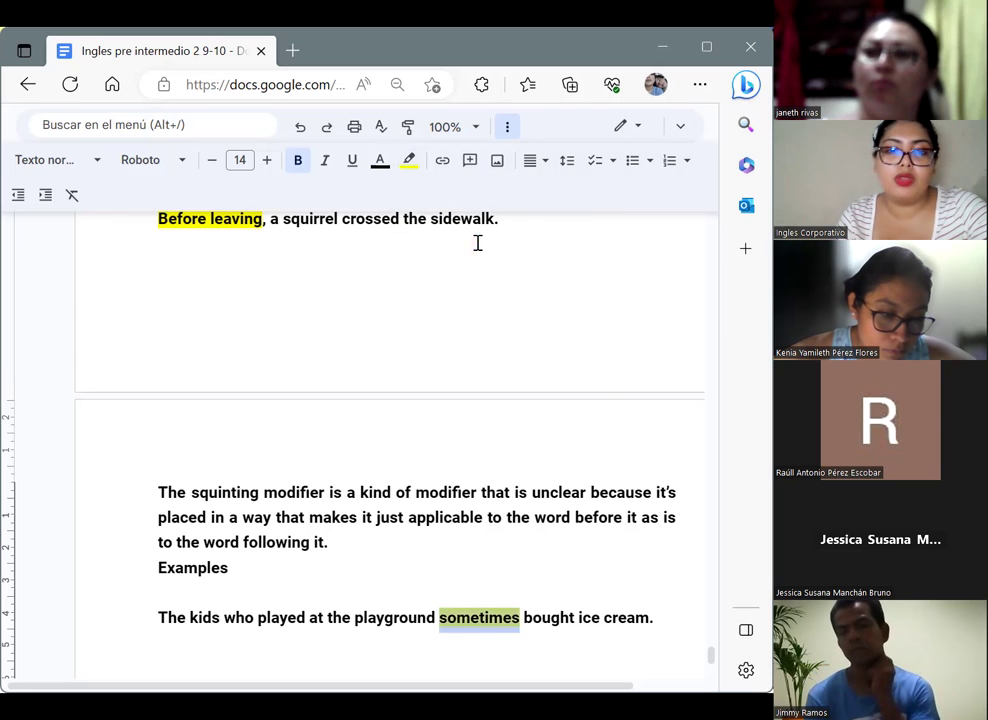
click(580, 528)
text(Sometimes, the kids who played at the pla)
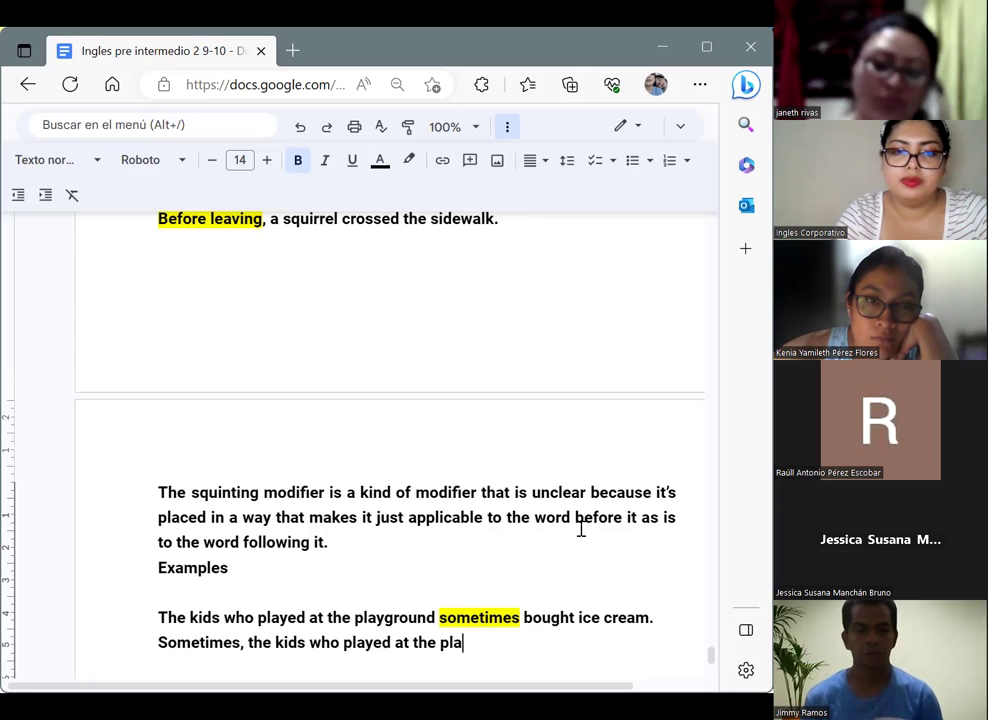
Finish the second example ending 'bought ice cream.', accepting the 'ice cream' spelling fix.
text(ygro)
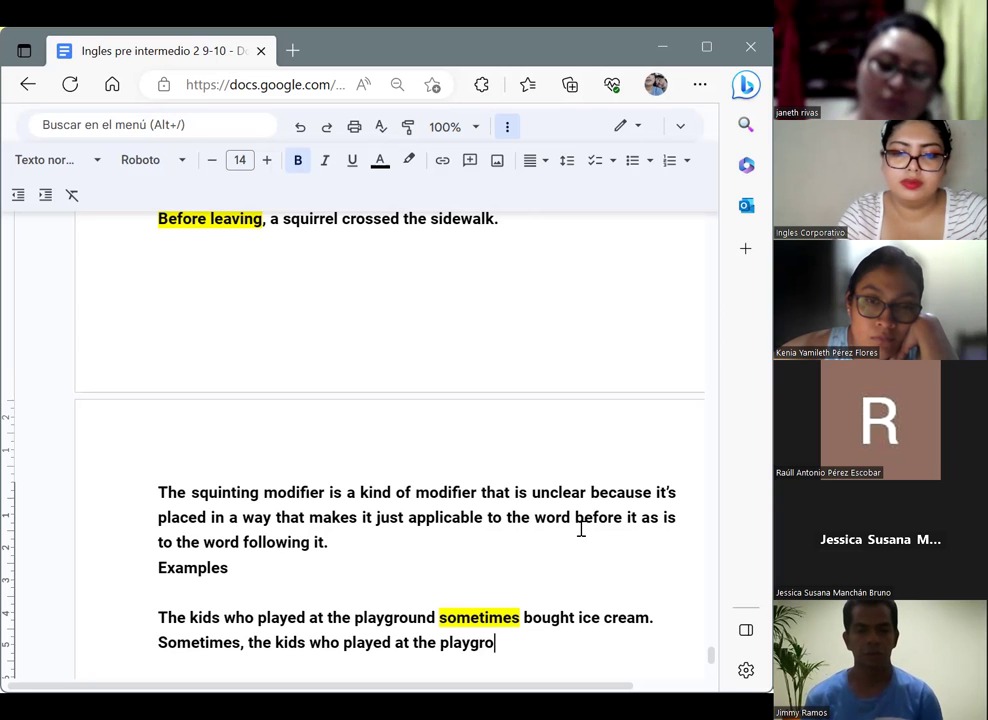
text(und)
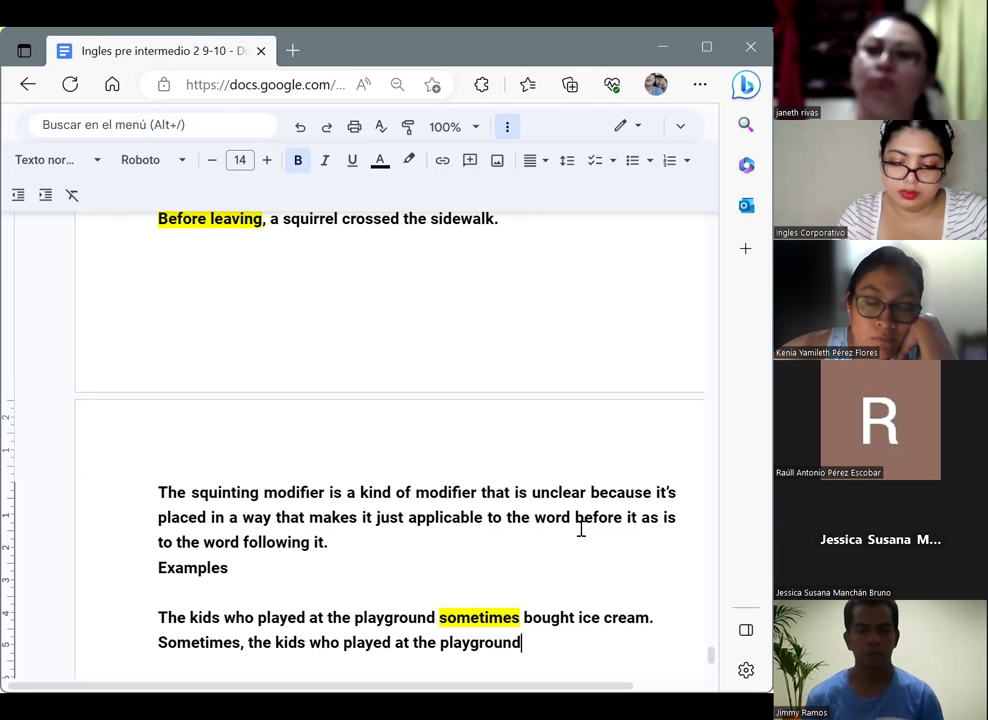
text( b)
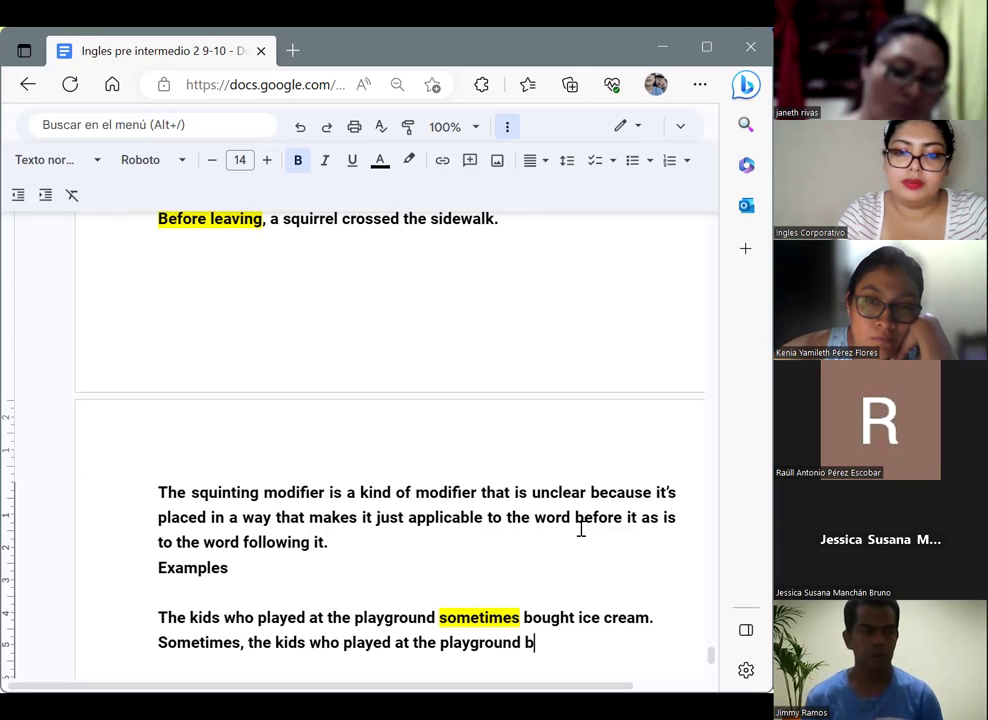
text(ought ic)
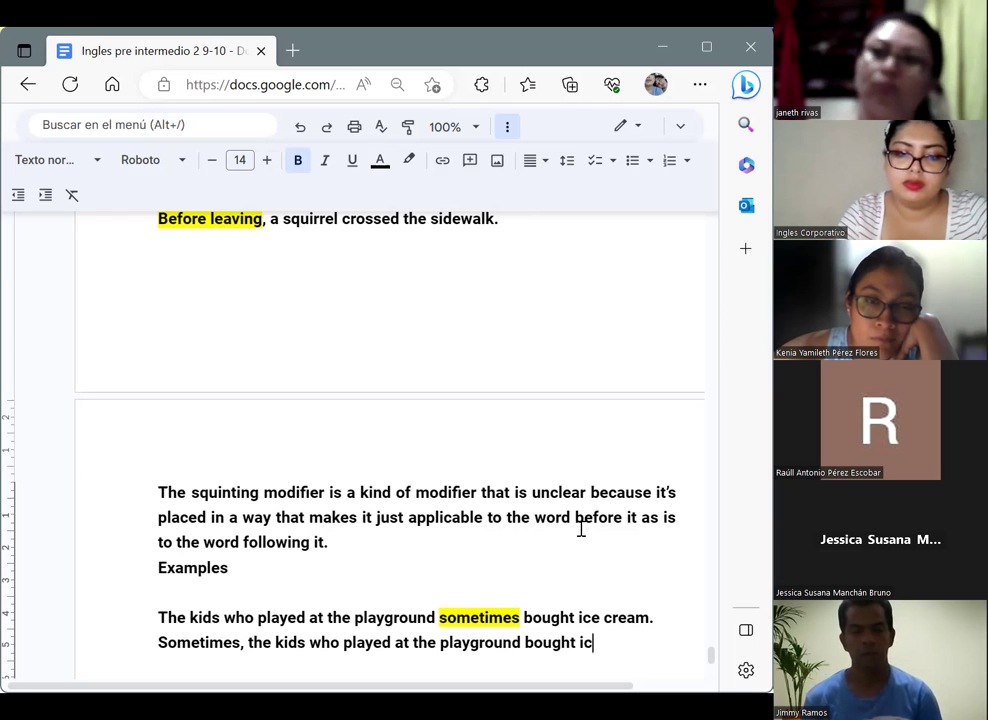
text(ecream)
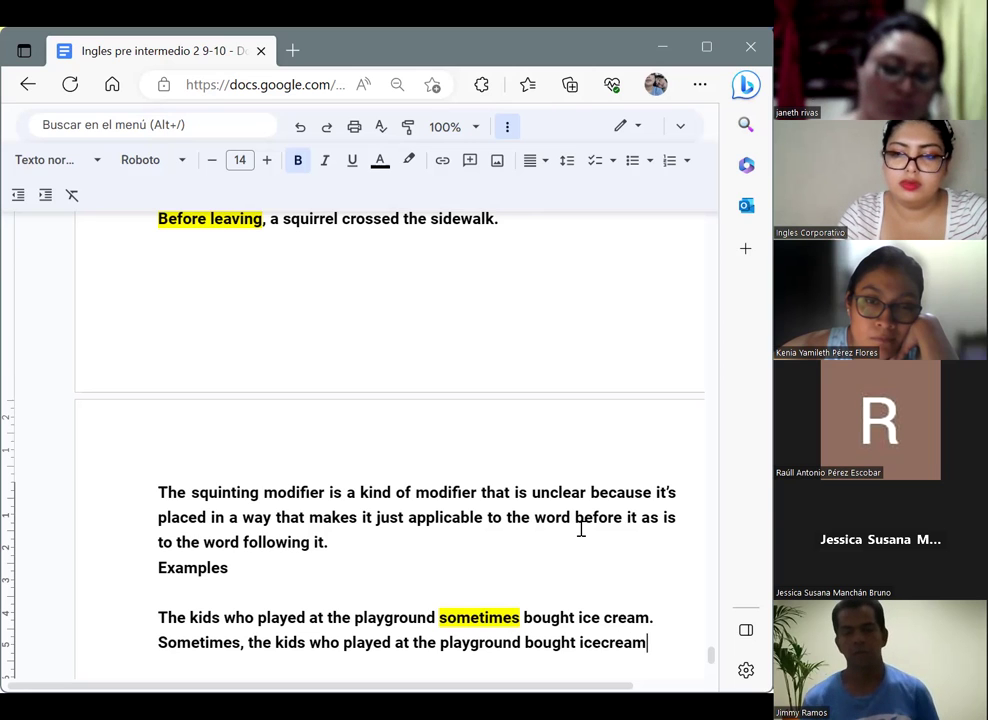
key(Tab)
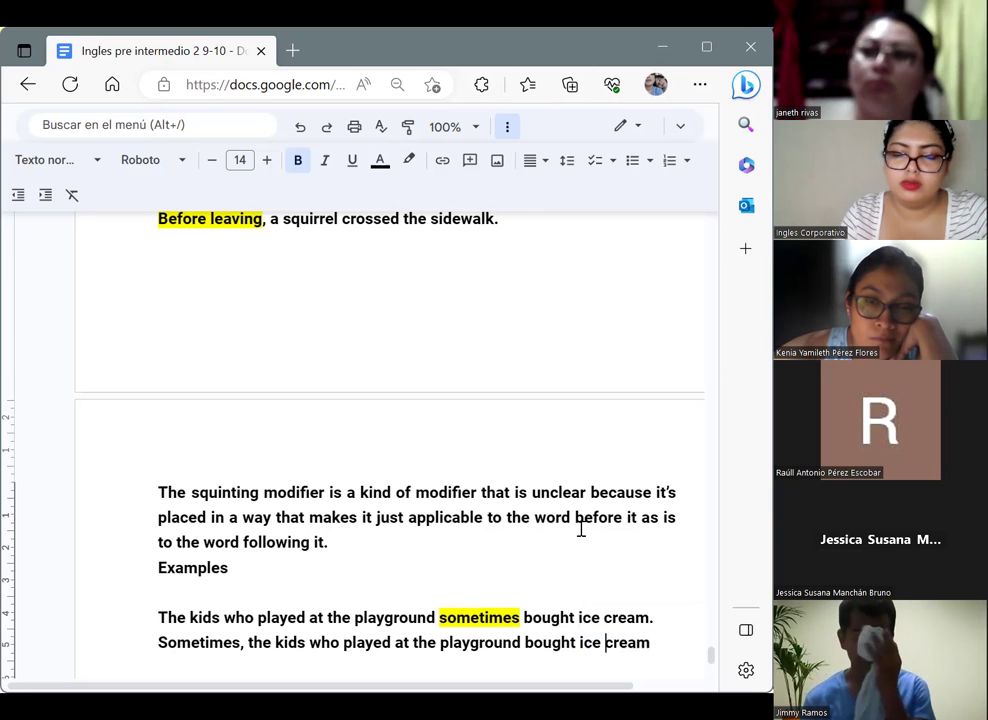
key(Return)
key(BackSpace)
text(.)
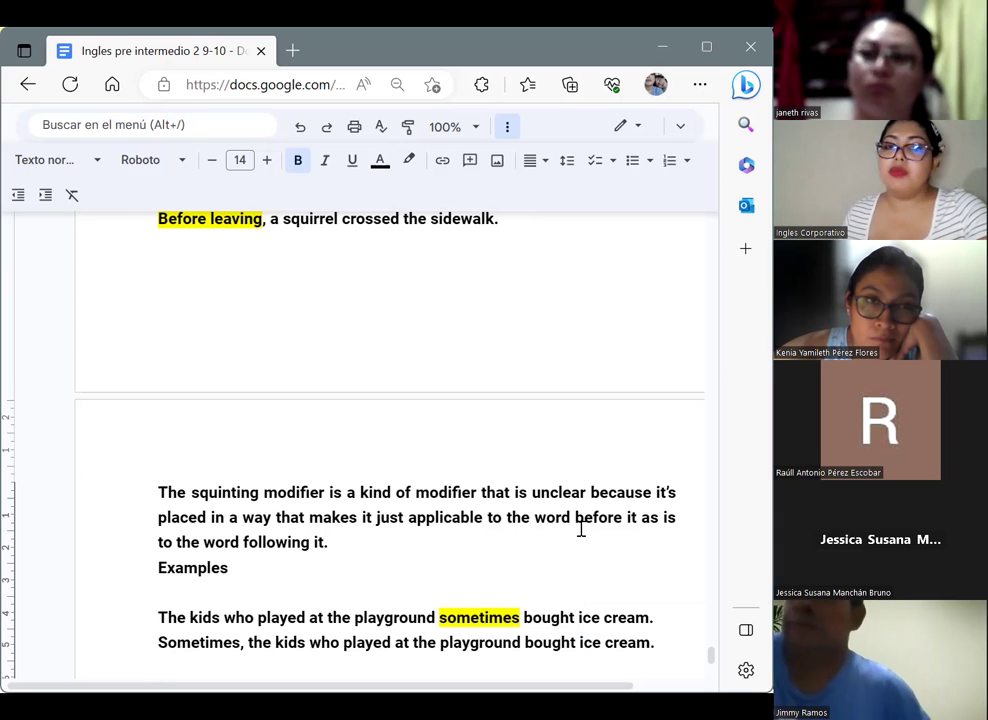
key(Return)
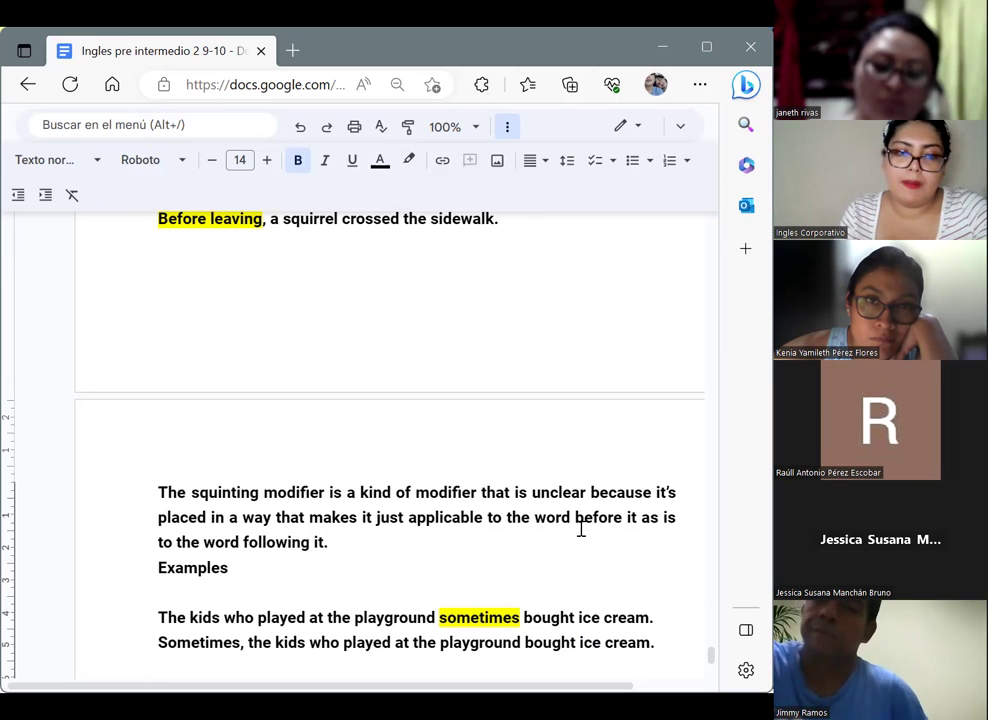
Highlight 'Sometimes' yellow in the second example and start a new line below.
drag(240, 642, 159, 639)
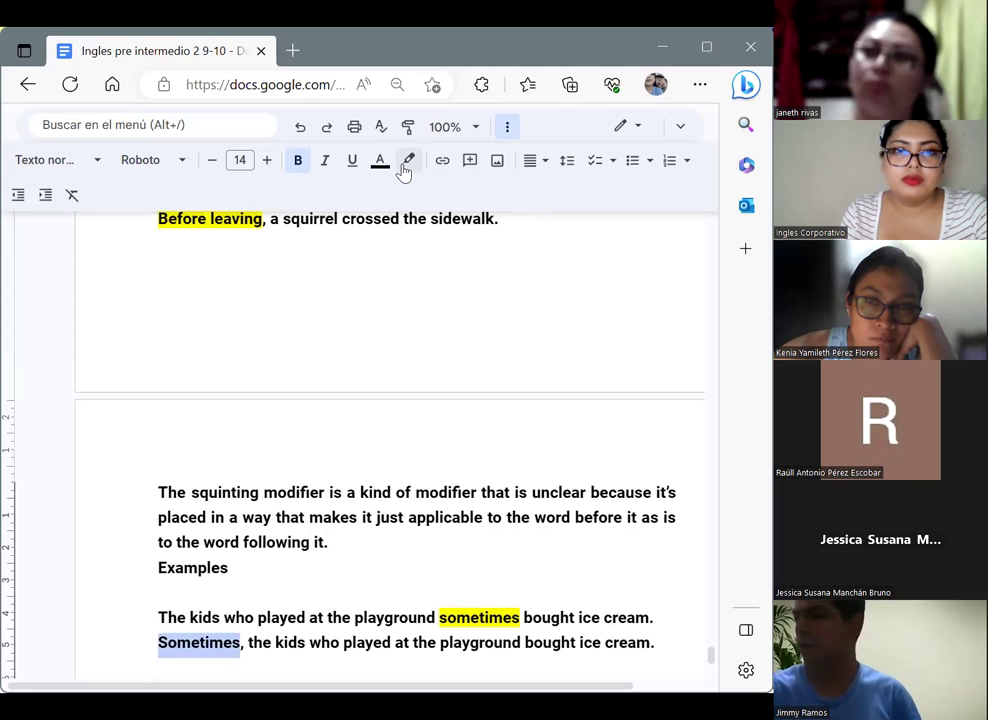
click(648, 643)
key(Return)
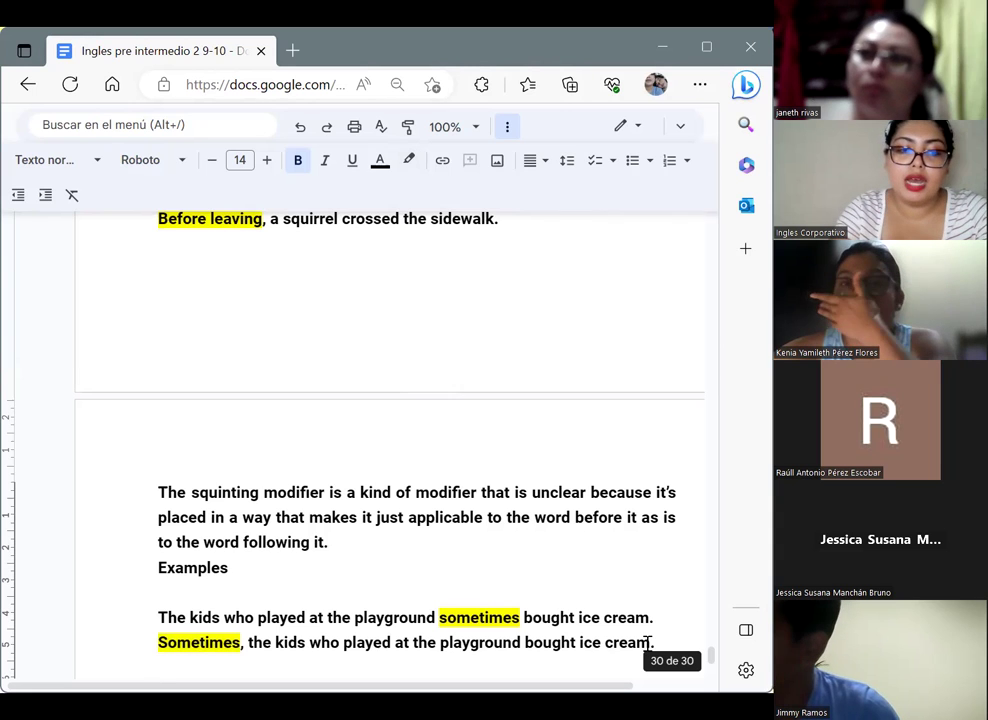
Type the third example 'The kids who sometimes play at the playground bought ice cream.'.
text(The )
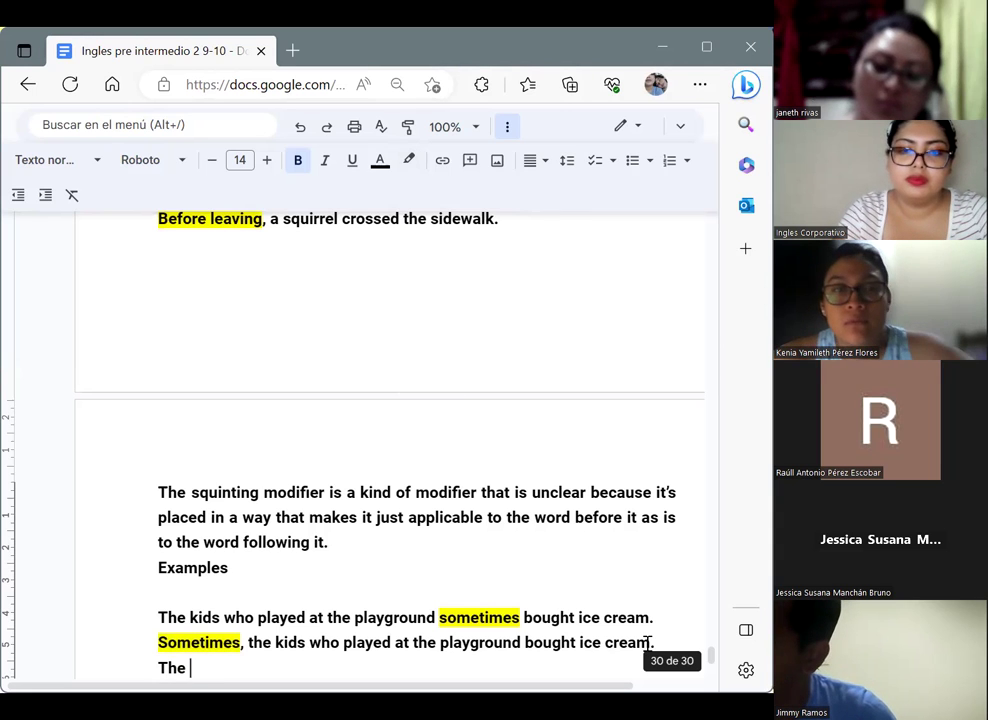
text(kids)
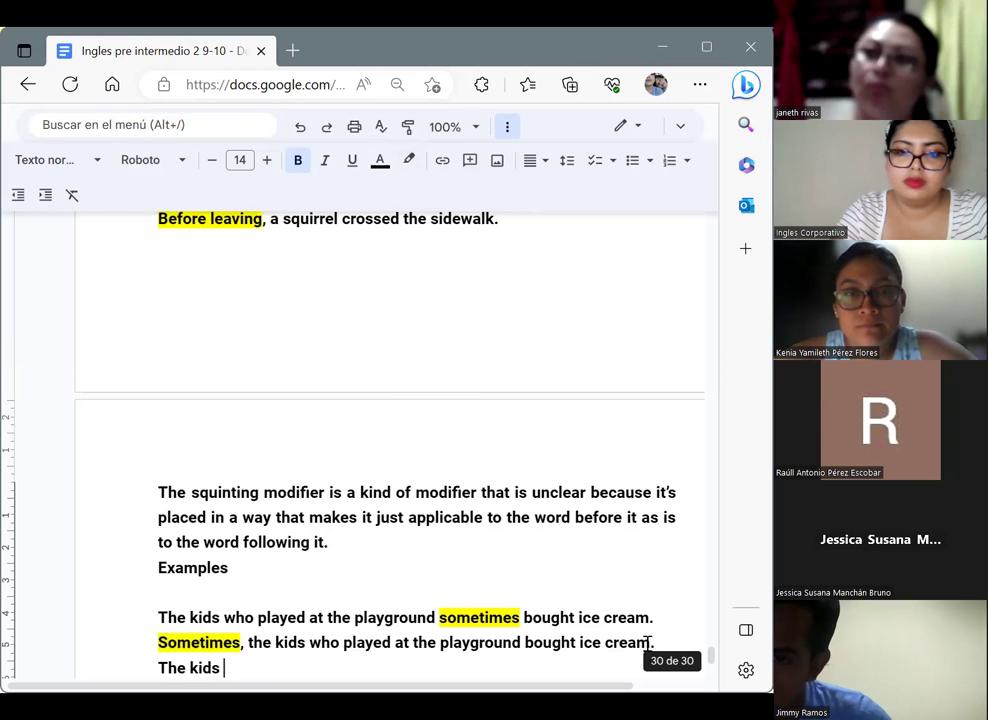
text( who sometimes )
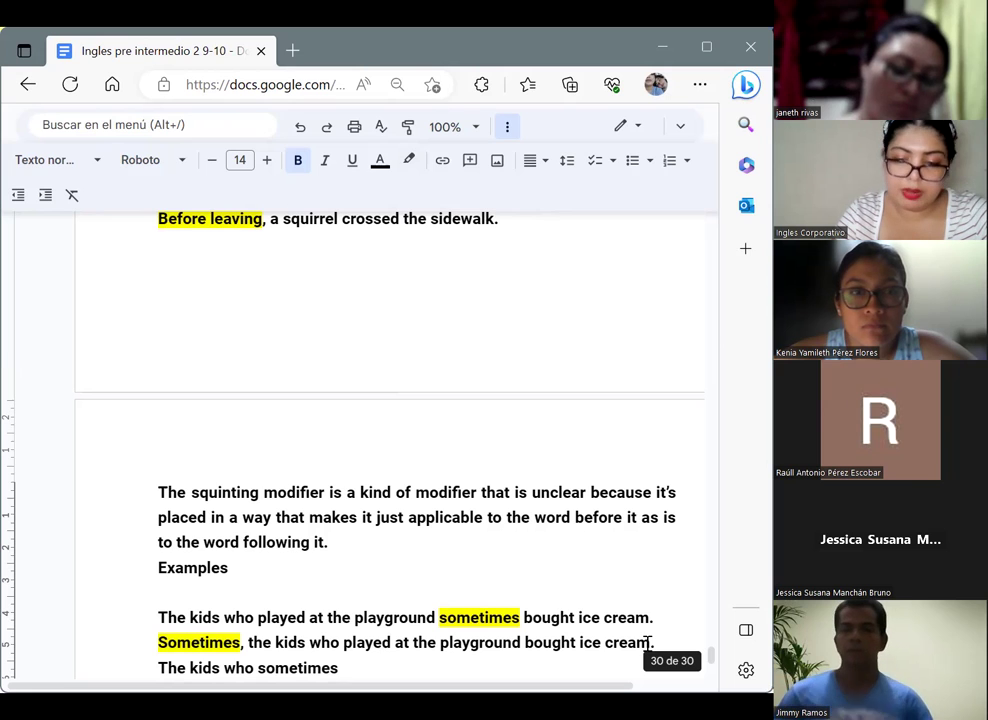
text(p)
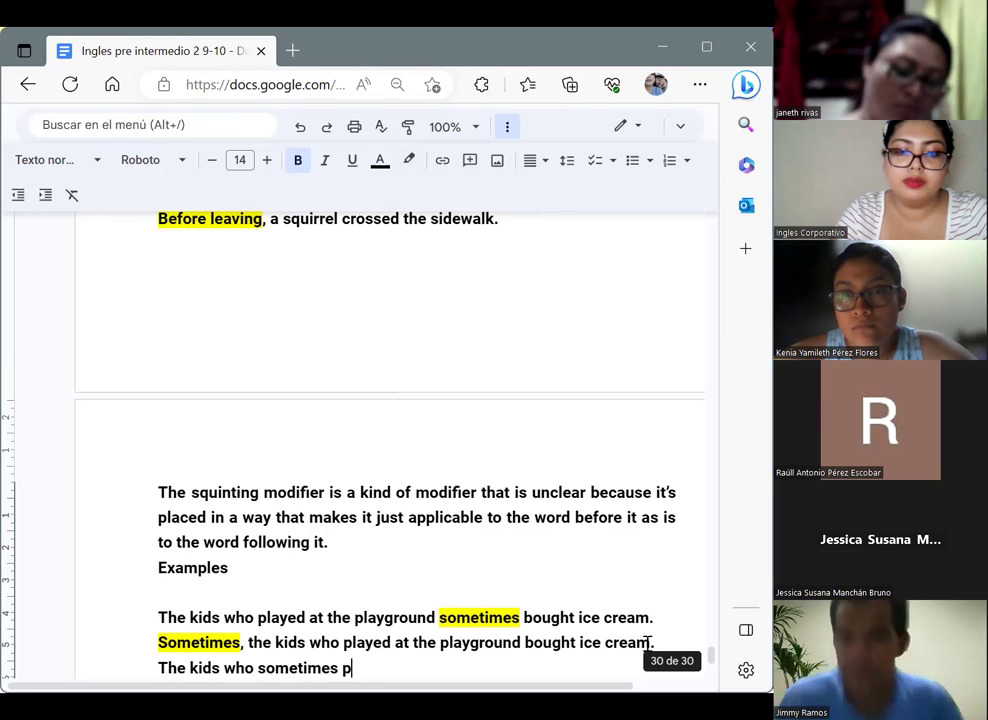
text(lay at the )
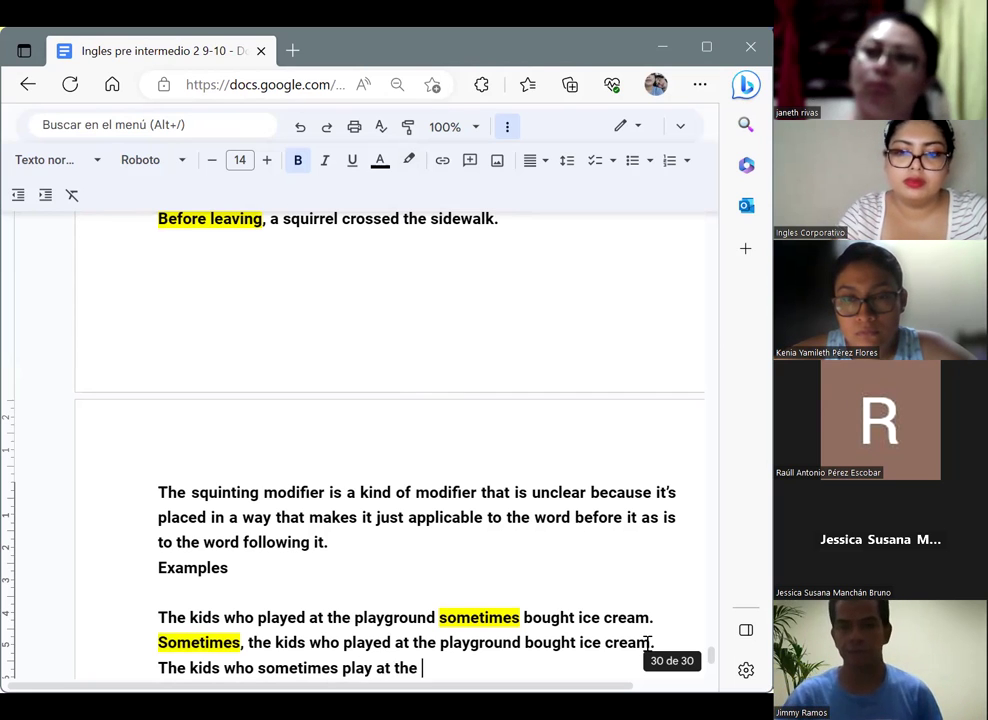
text(playground)
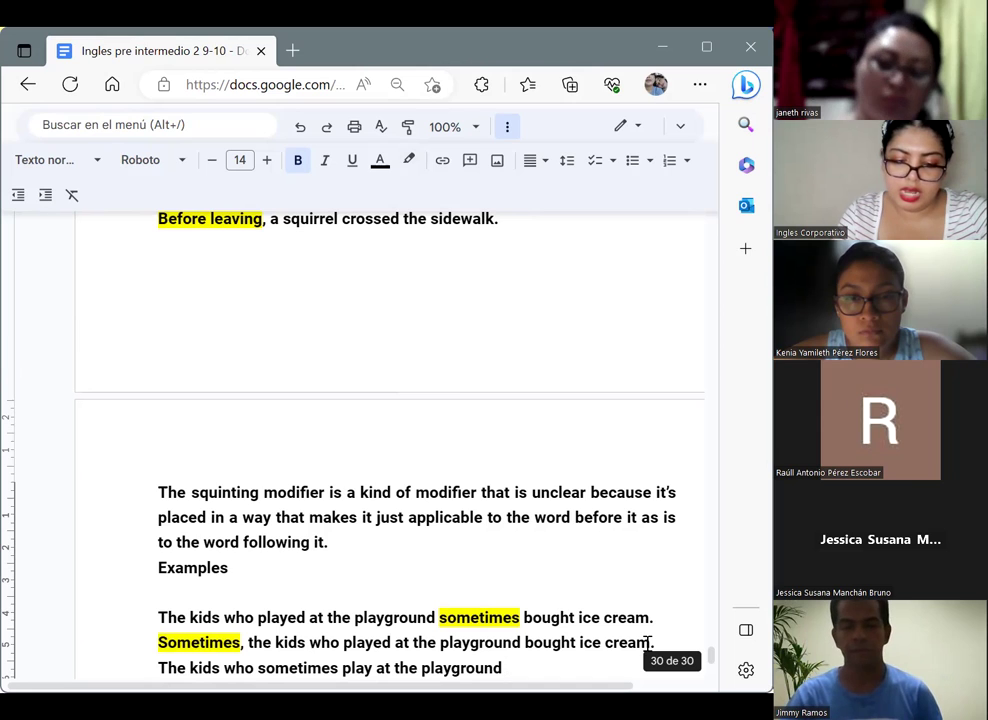
text( bought ice cream)
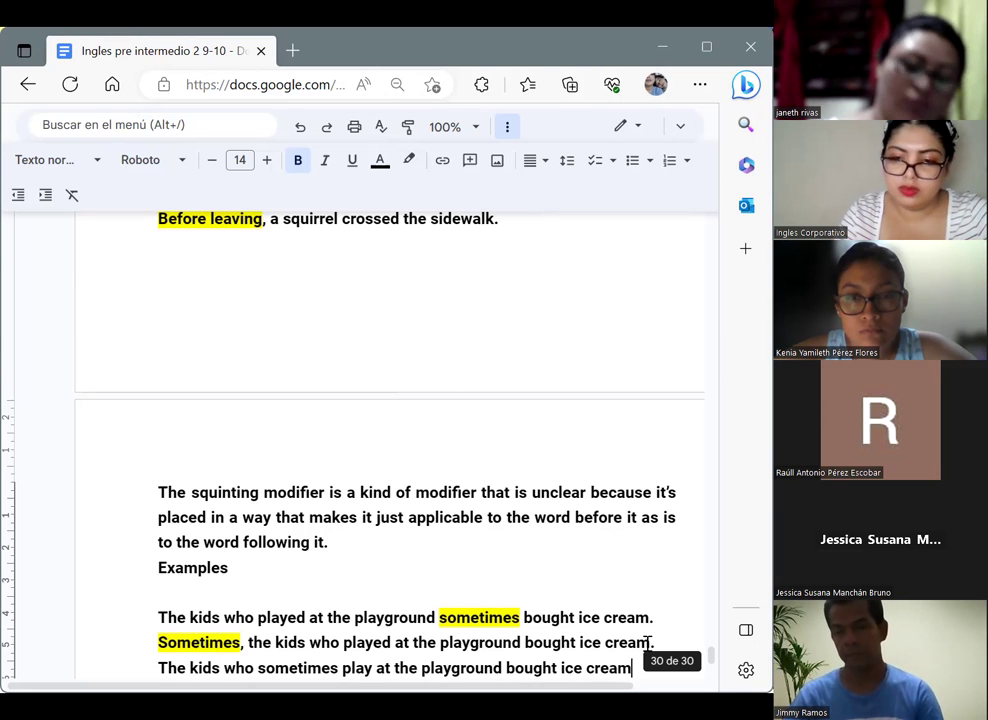
text(.)
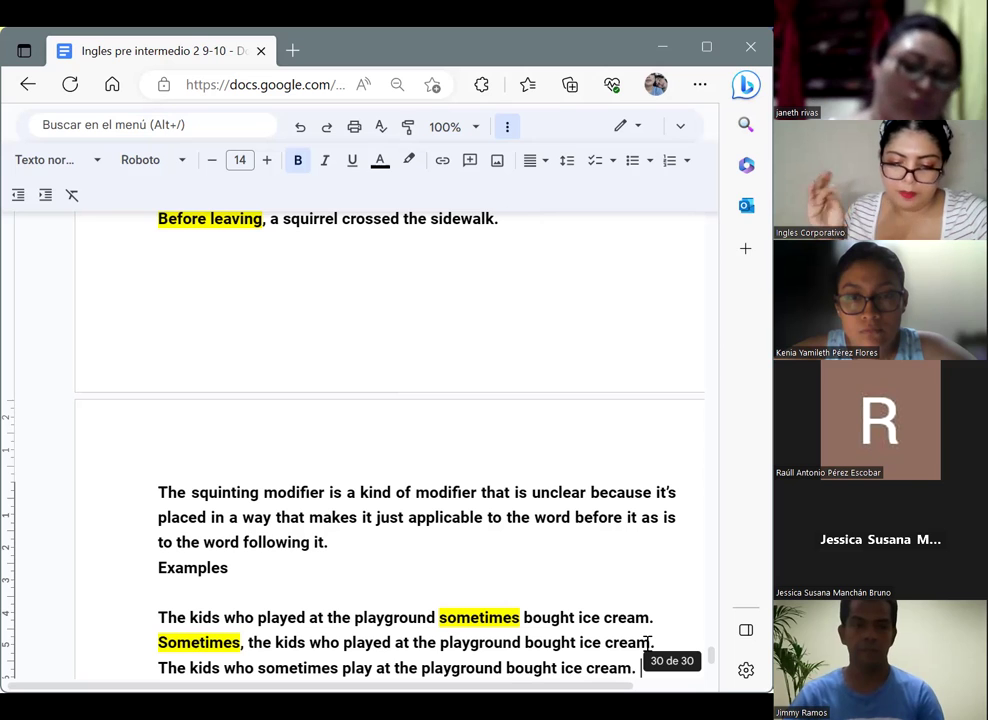
key(Return)
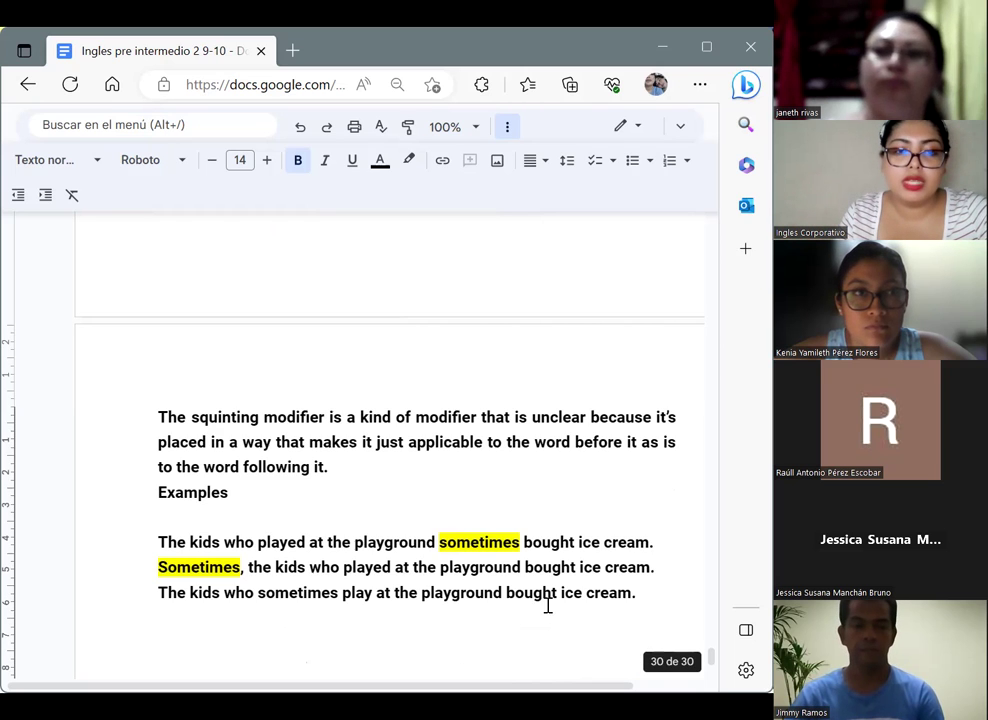
Highlight 'sometimes' in the third example yellow, then deselect it.
double_click(262, 596)
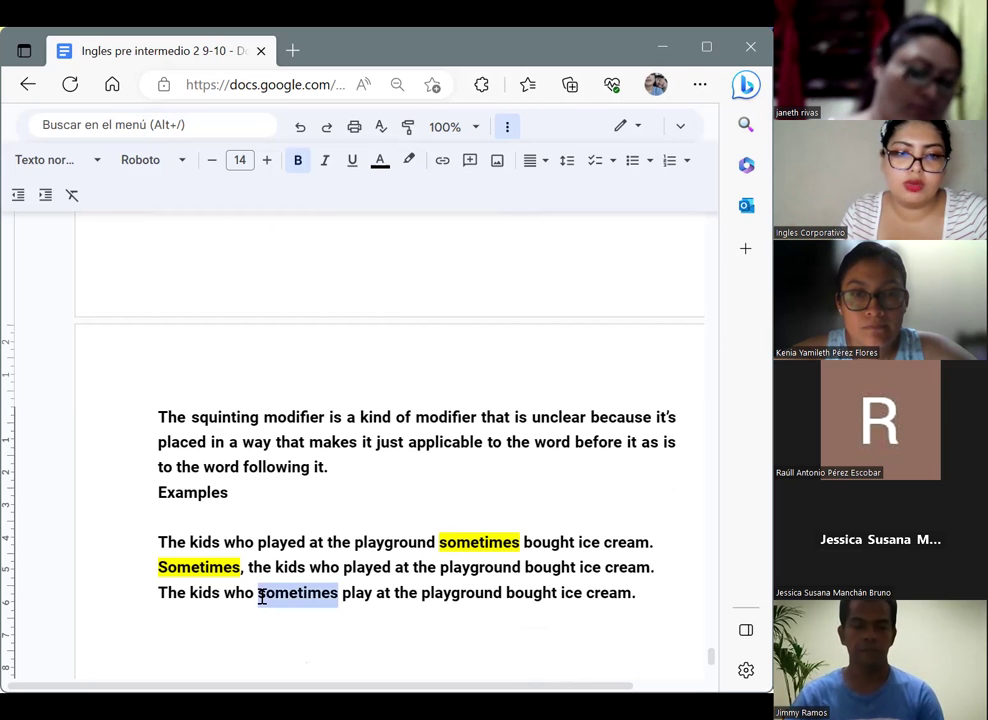
click(409, 162)
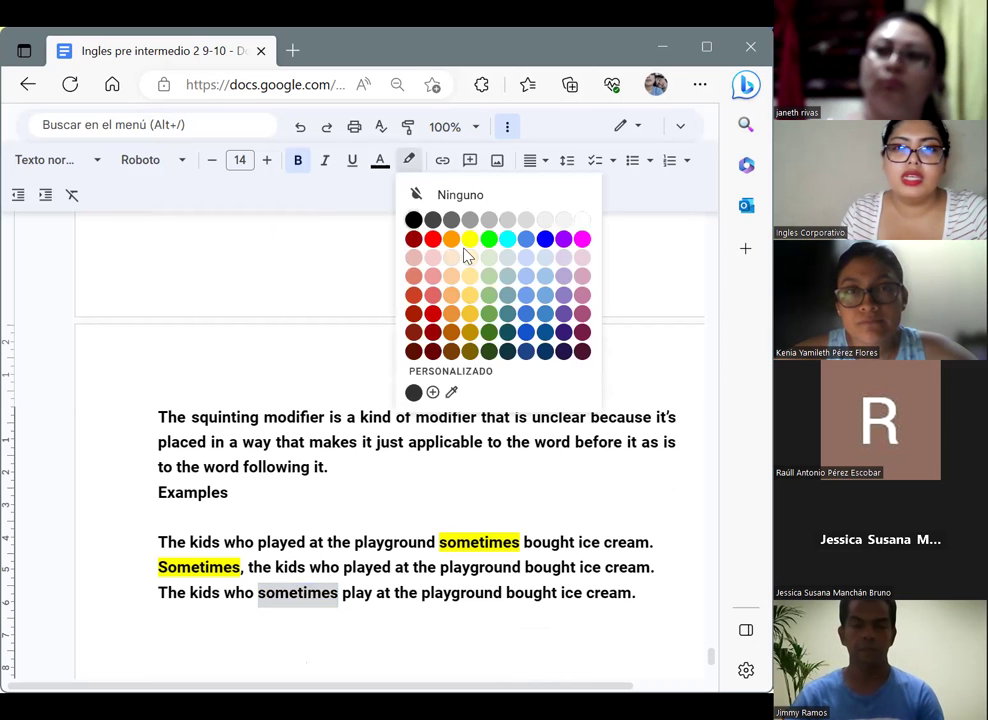
click(469, 240)
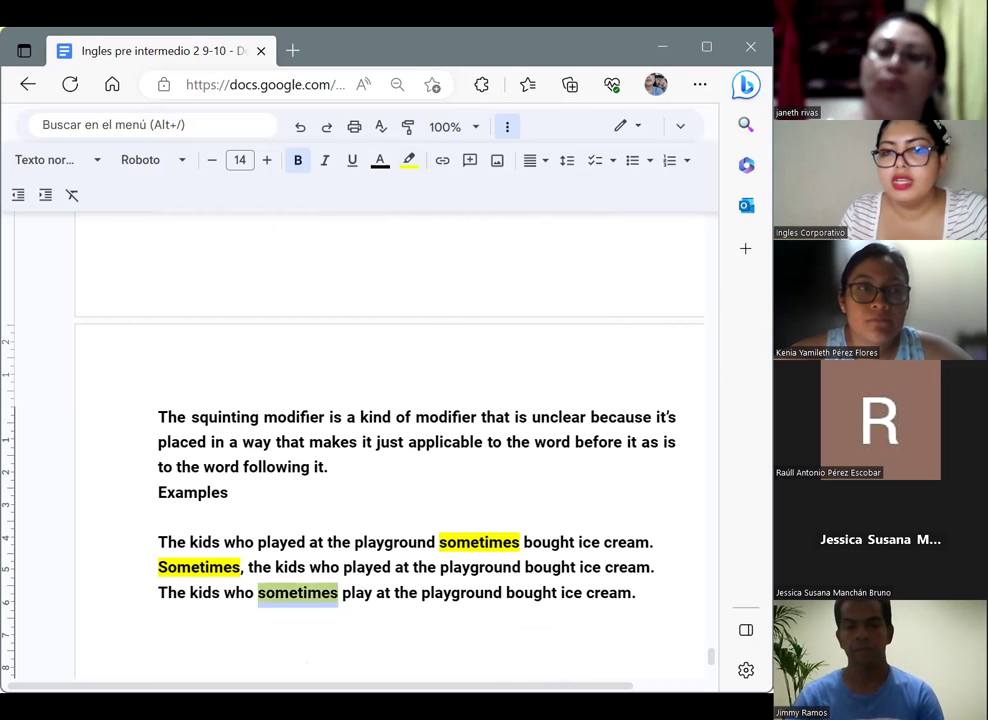
click(647, 444)
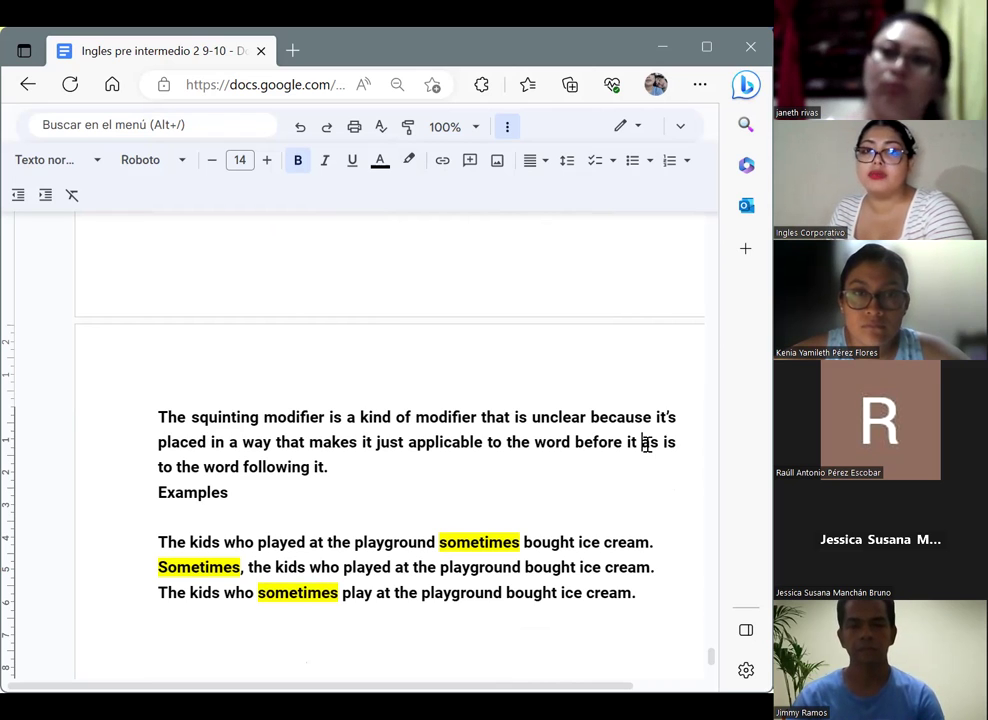
Place the caret after the third example and add an empty line beneath it.
click(648, 445)
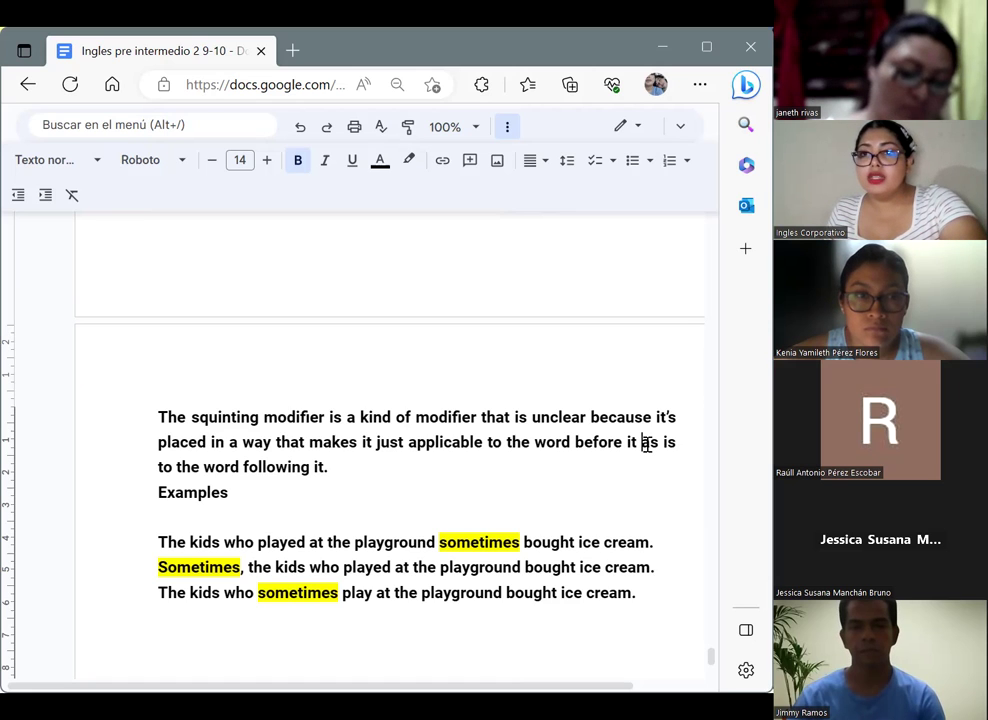
click(645, 443)
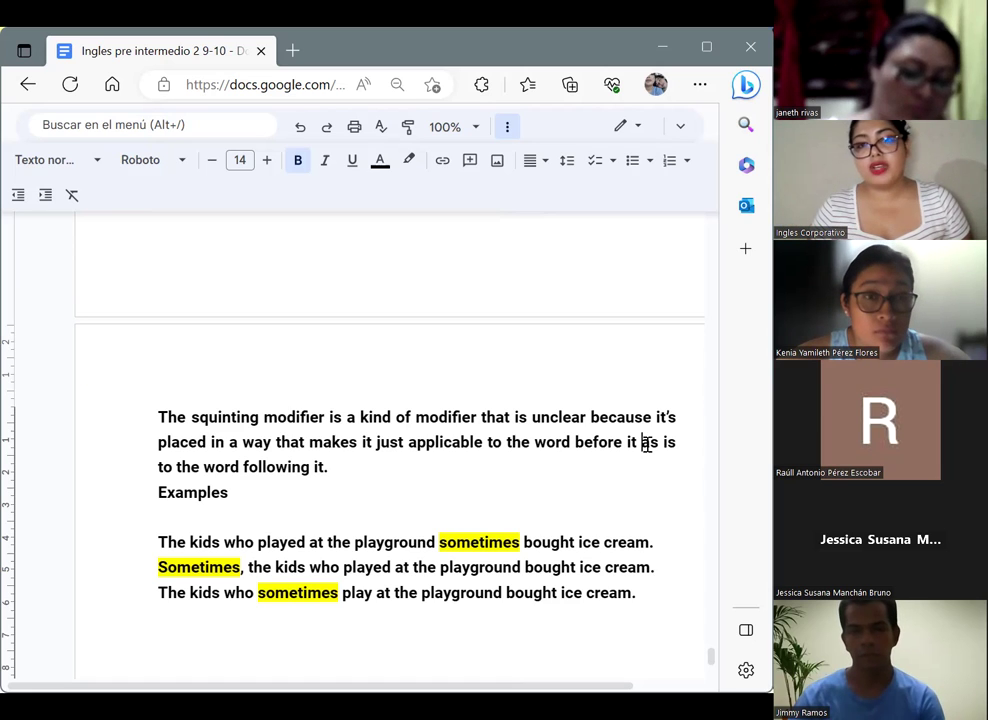
click(643, 442)
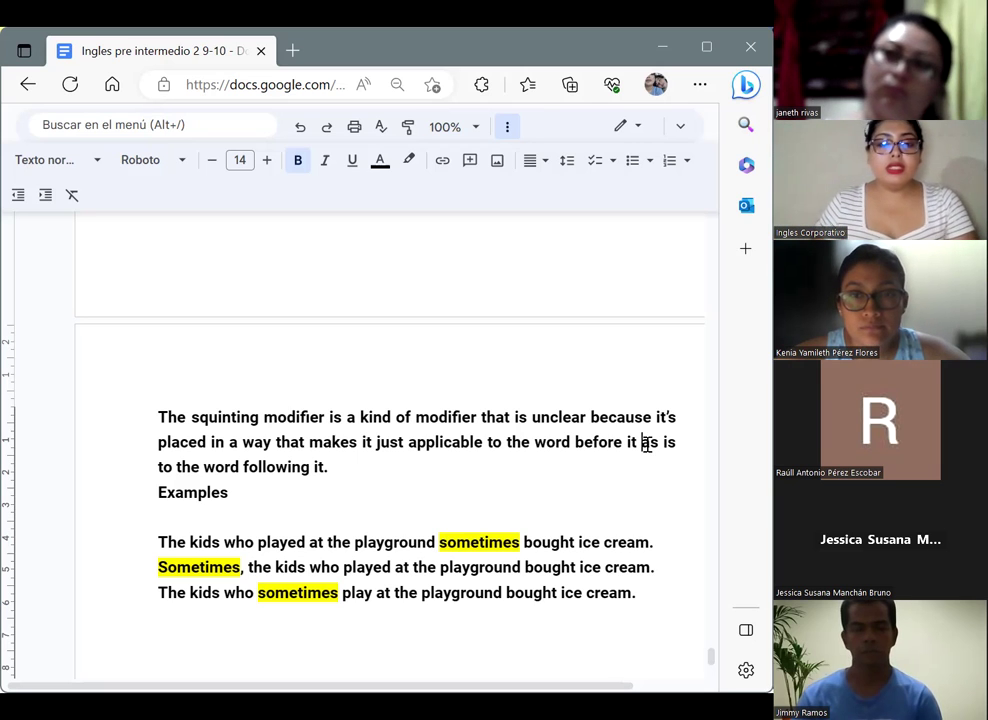
click(653, 592)
key(Return)
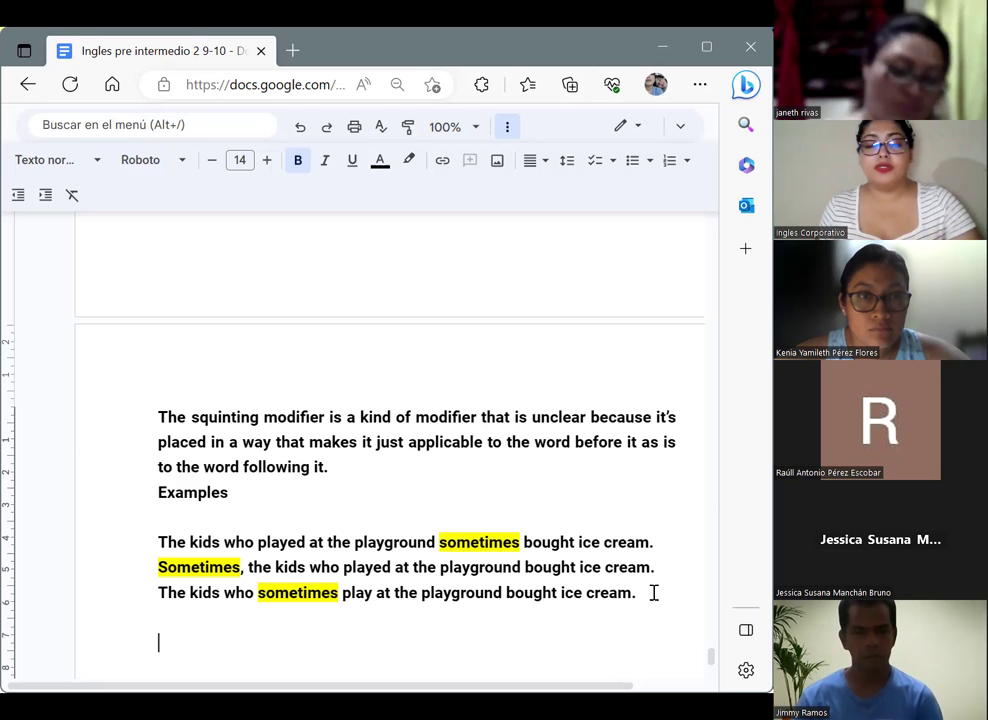
Type 'Emi hoped when class was over she could check her phone.' and highlight 'when class was over' yellow.
text(Emi )
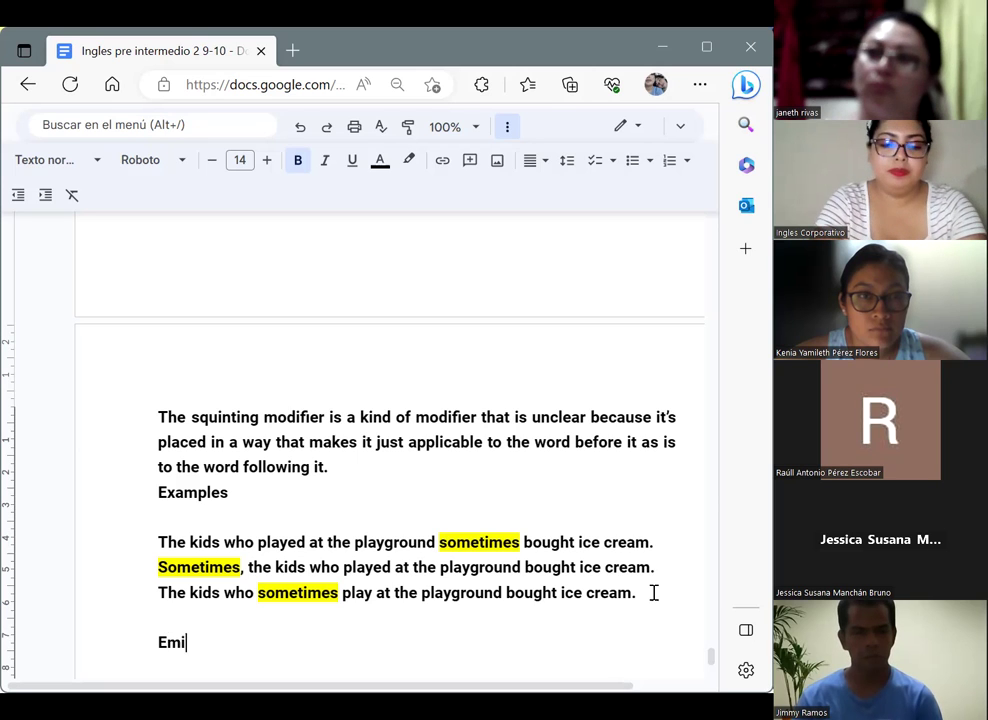
text(h)
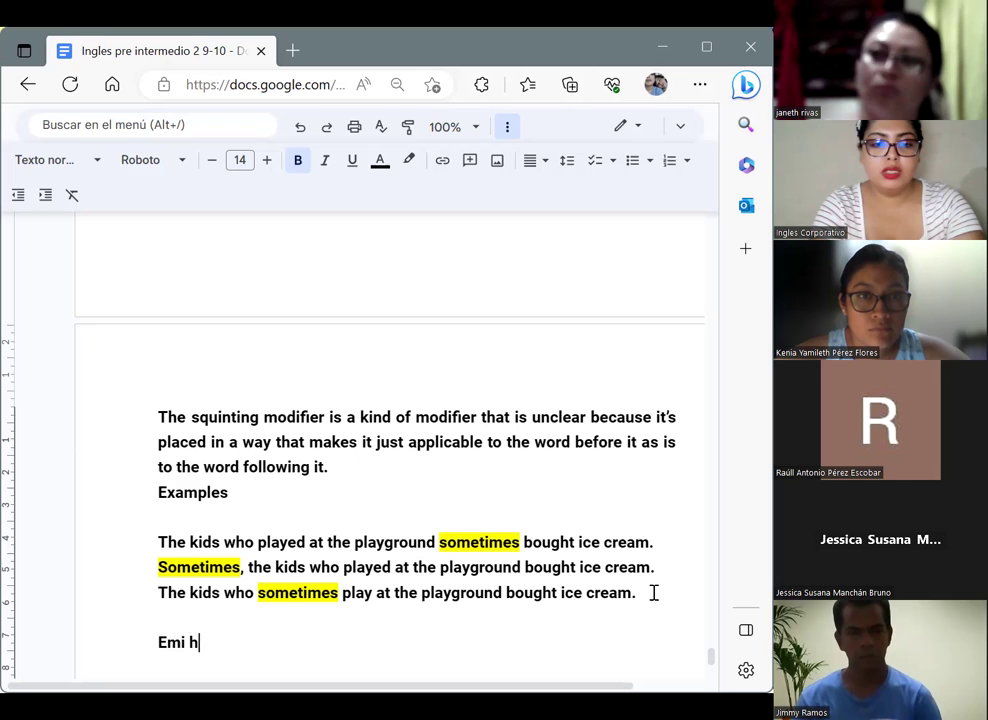
text(oped )
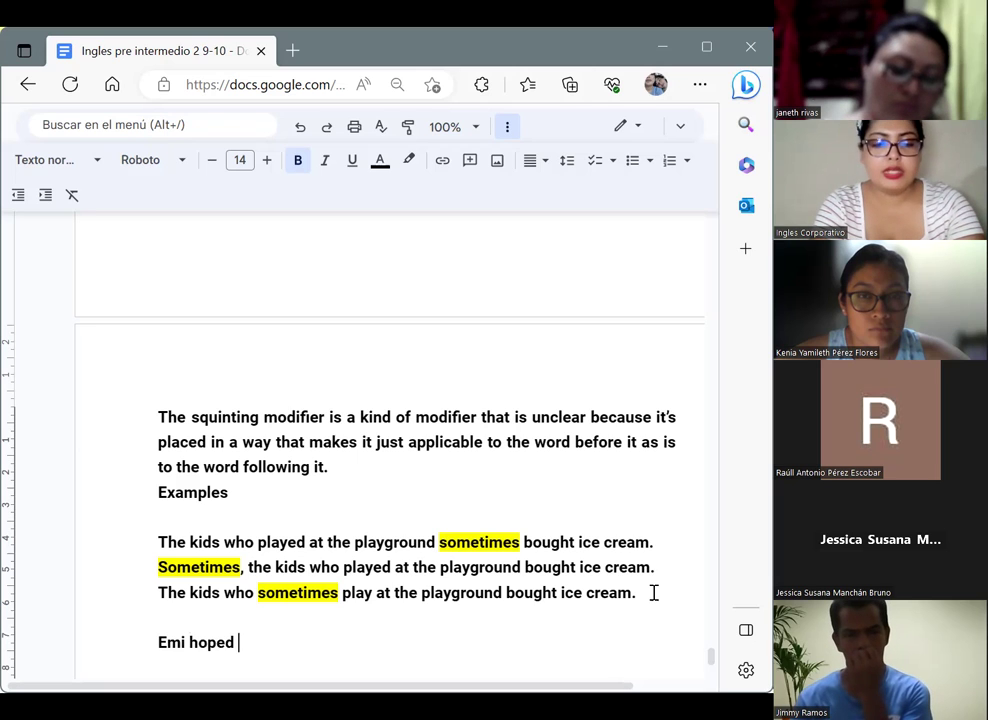
text(when class )
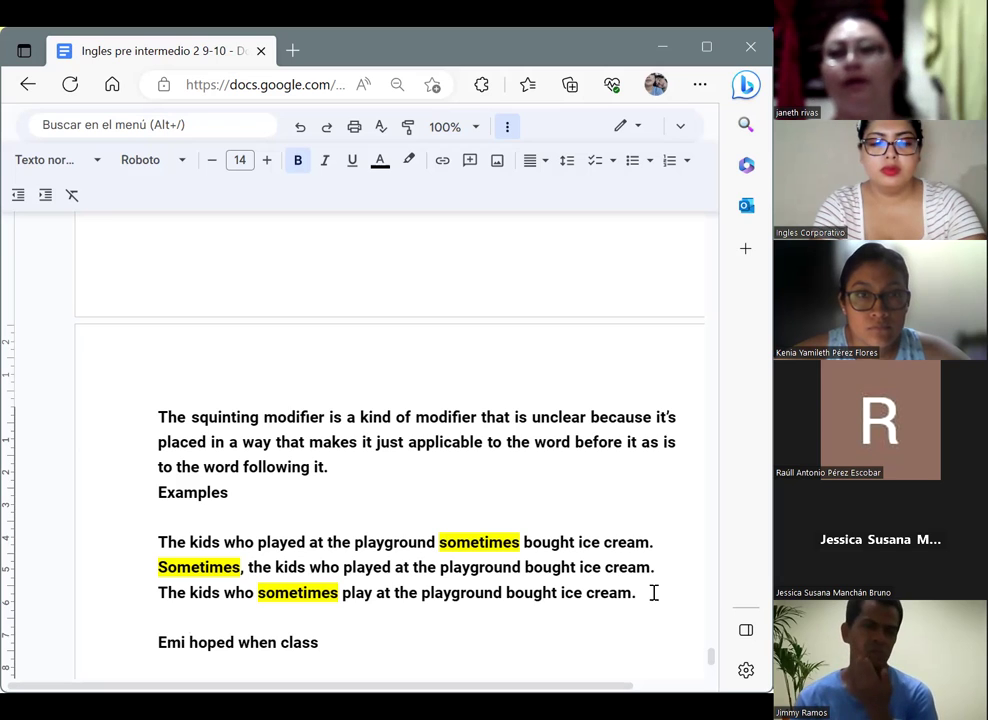
text(was ov e)
text(er)
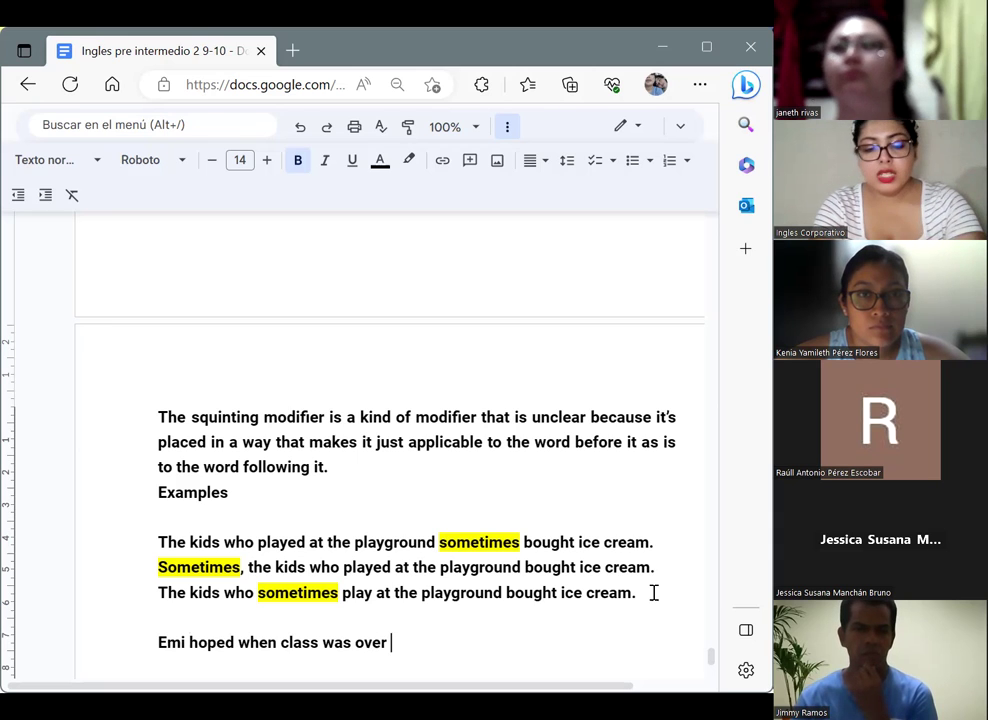
text( she )
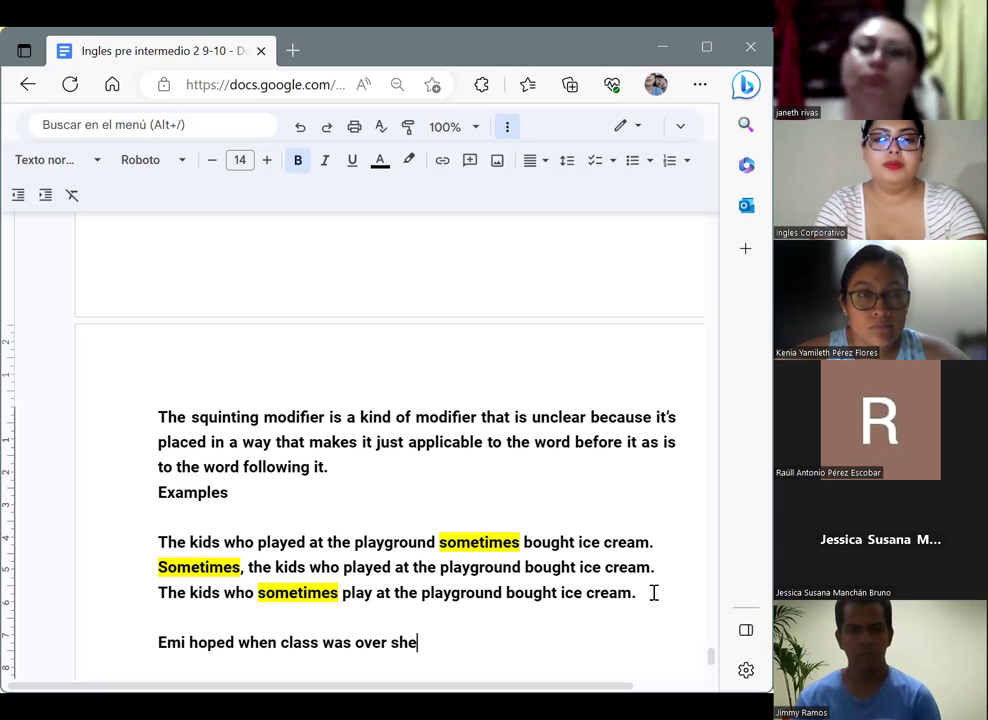
text(could check)
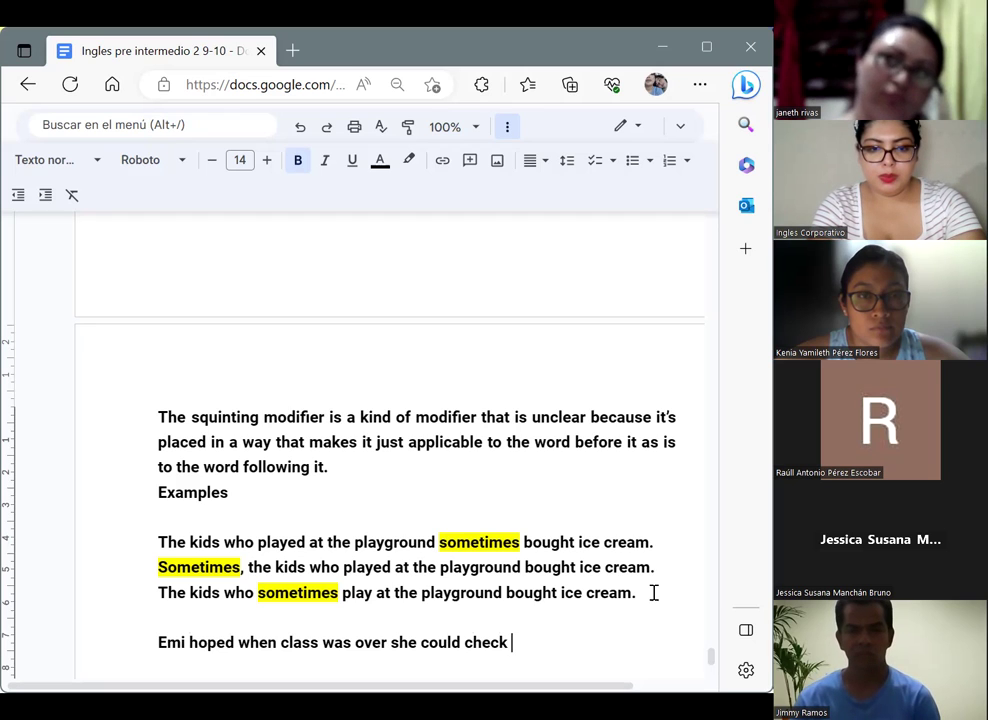
text( her phone.)
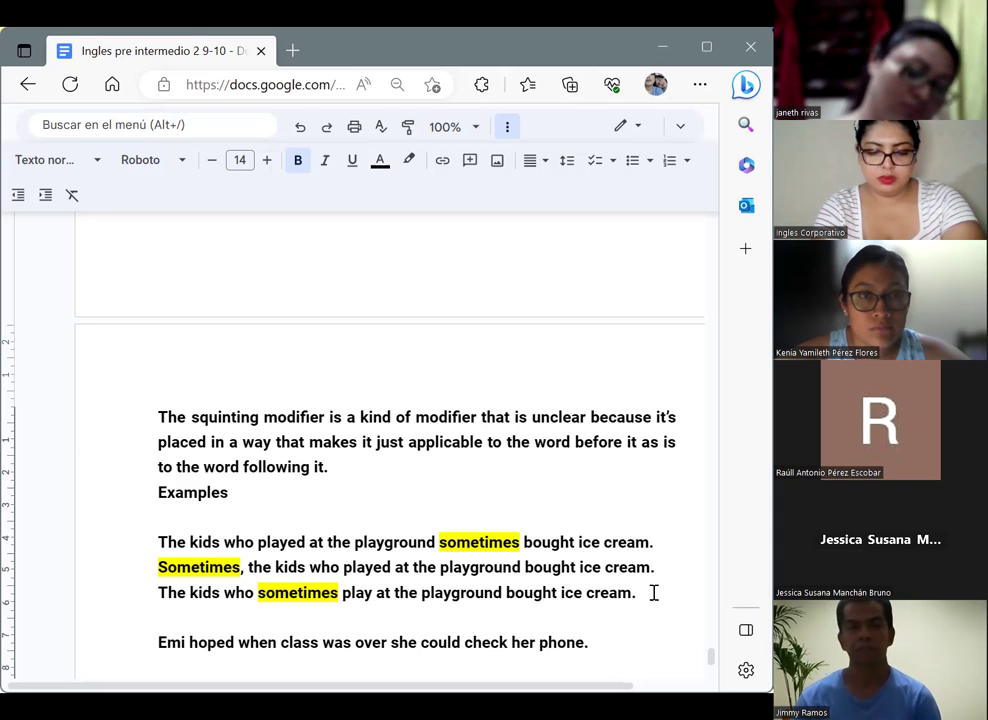
key(Return)
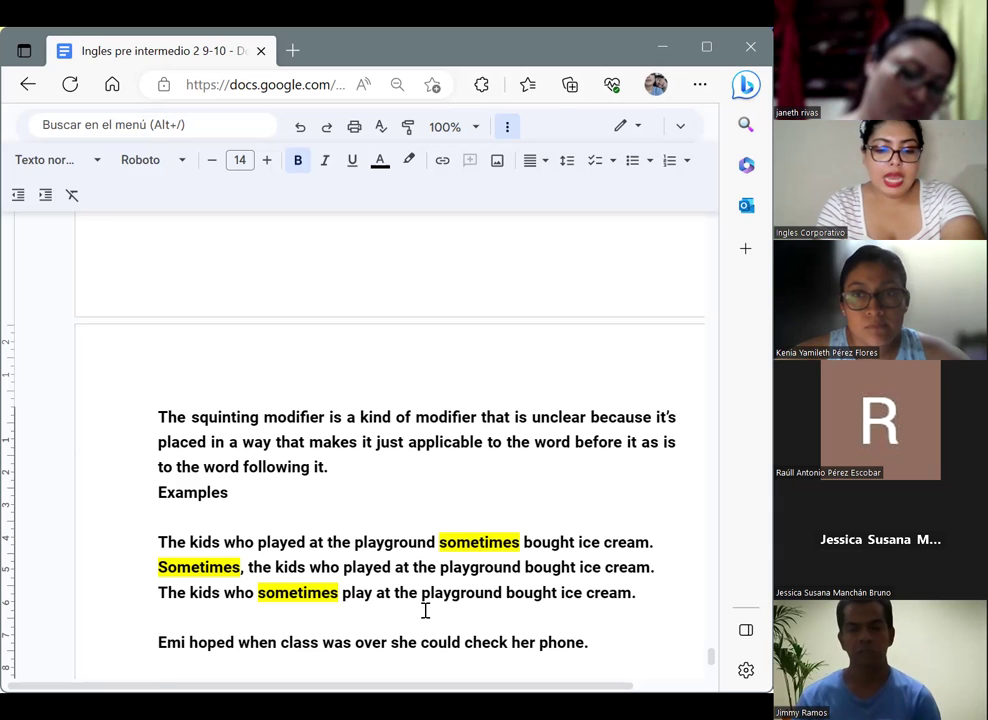
double_click(255, 642)
click(336, 644)
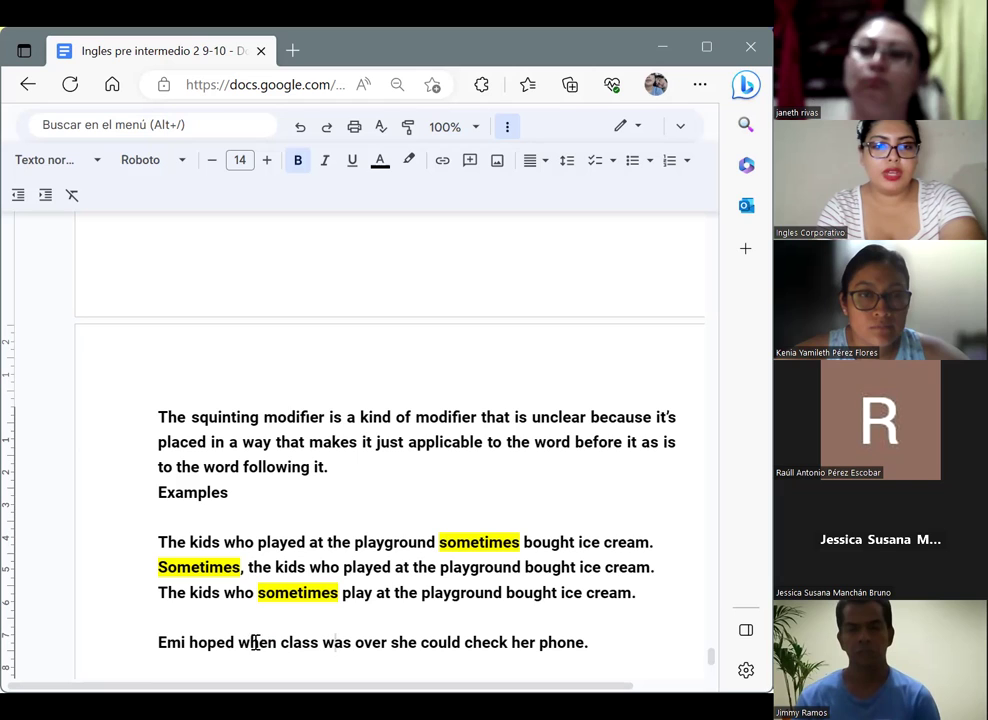
drag(240, 642, 390, 642)
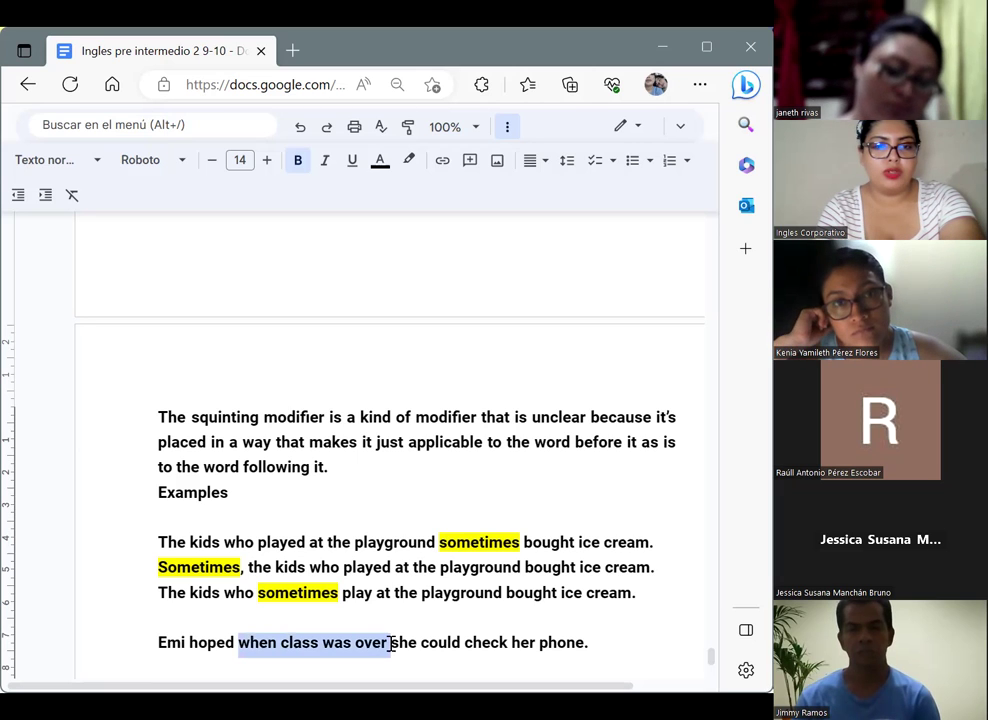
click(412, 162)
click(476, 240)
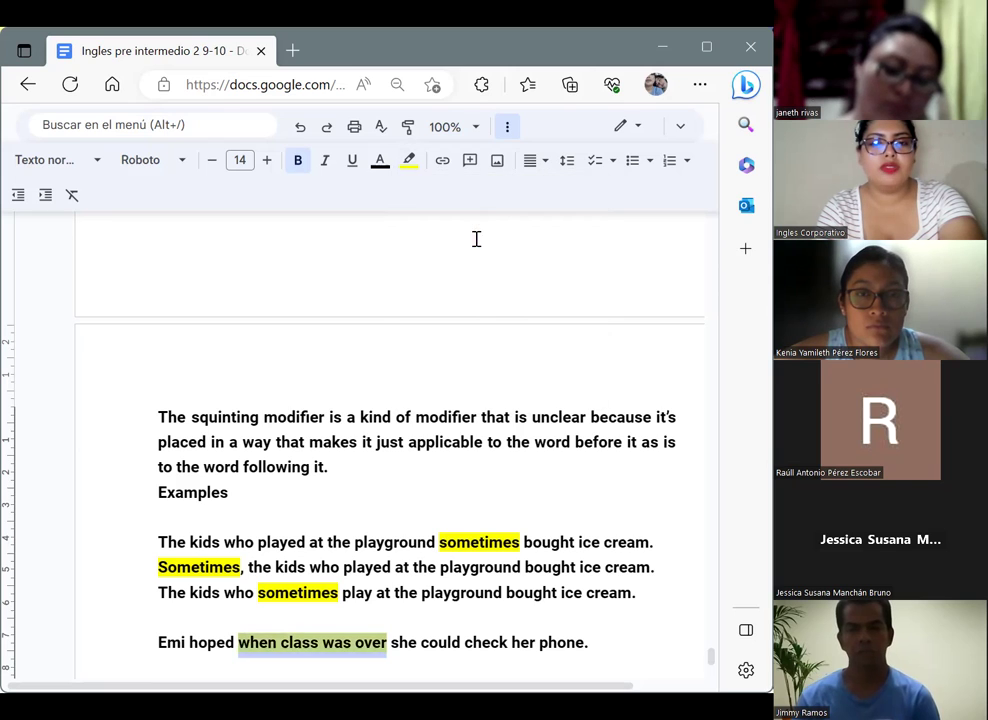
Below it, type 'When class was over, Emi hoped she could check her phone.'.
click(618, 652)
key(Return)
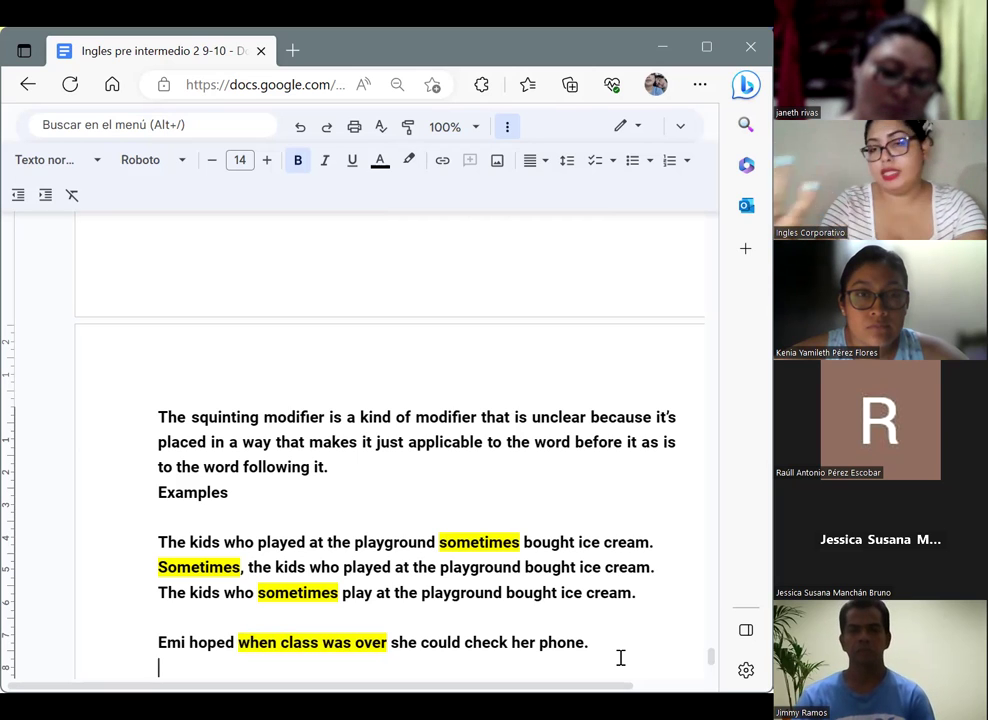
text(W)
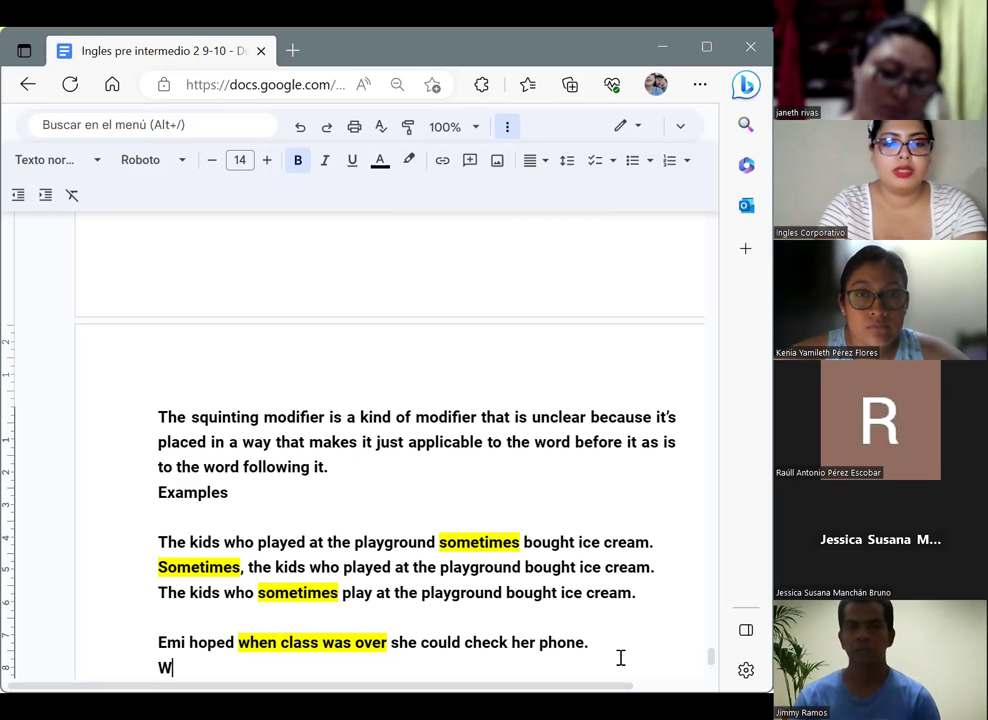
text(h)
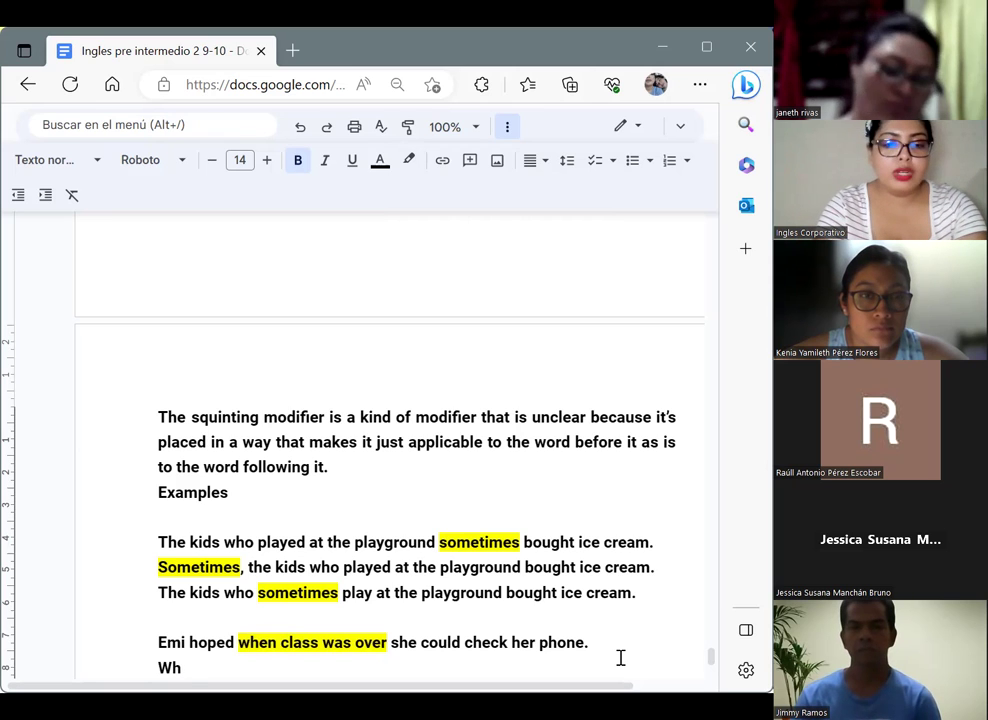
text(en class wa)
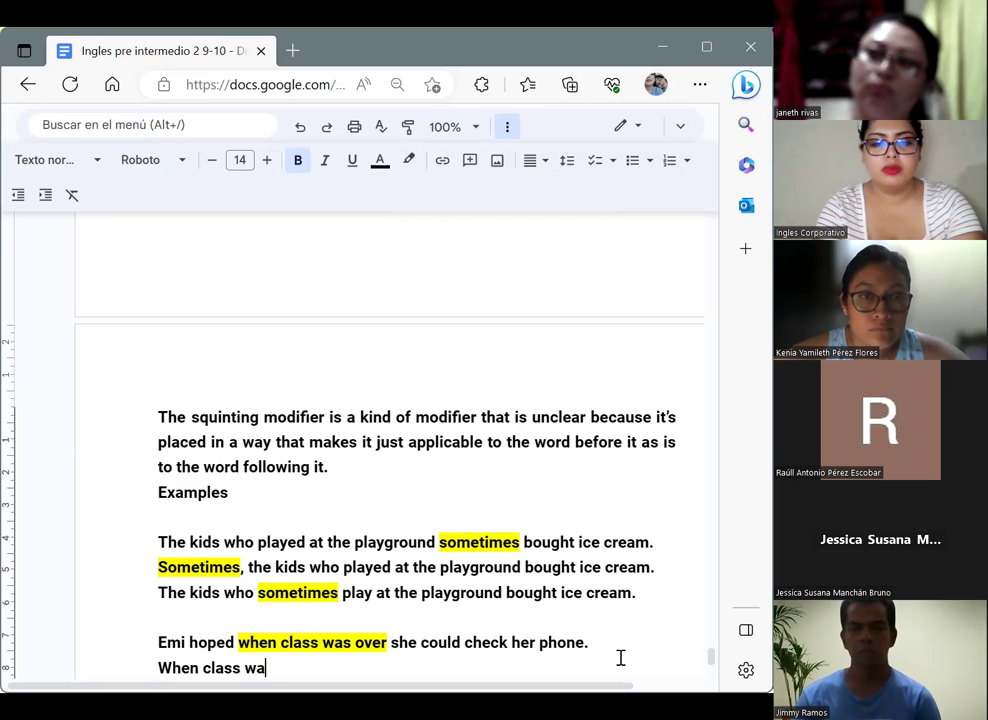
text(s over, E)
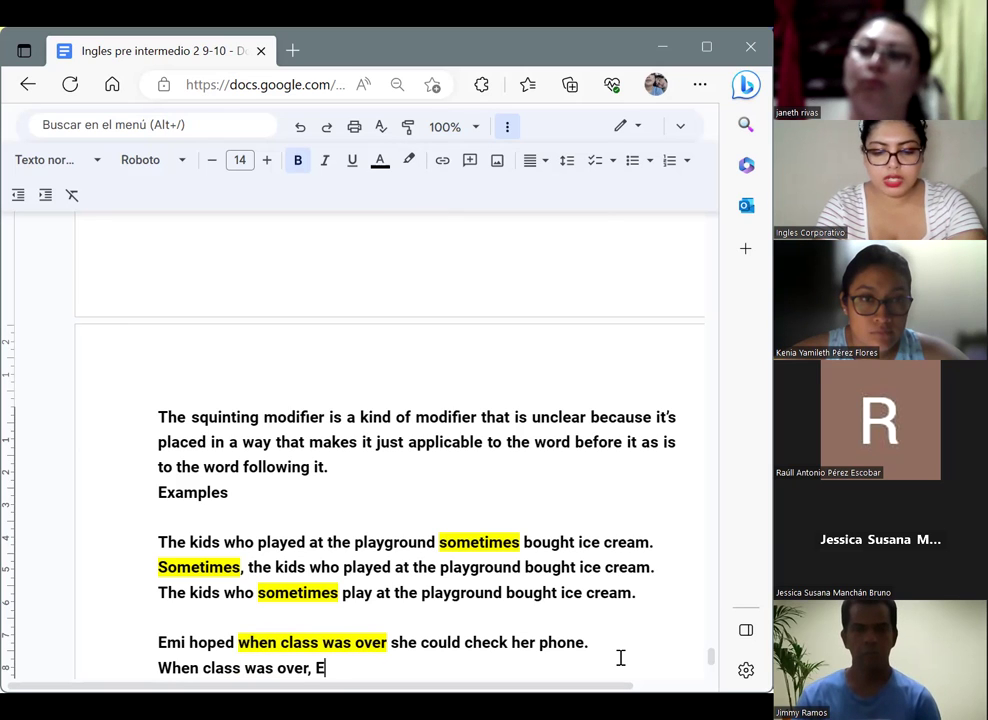
text(m)
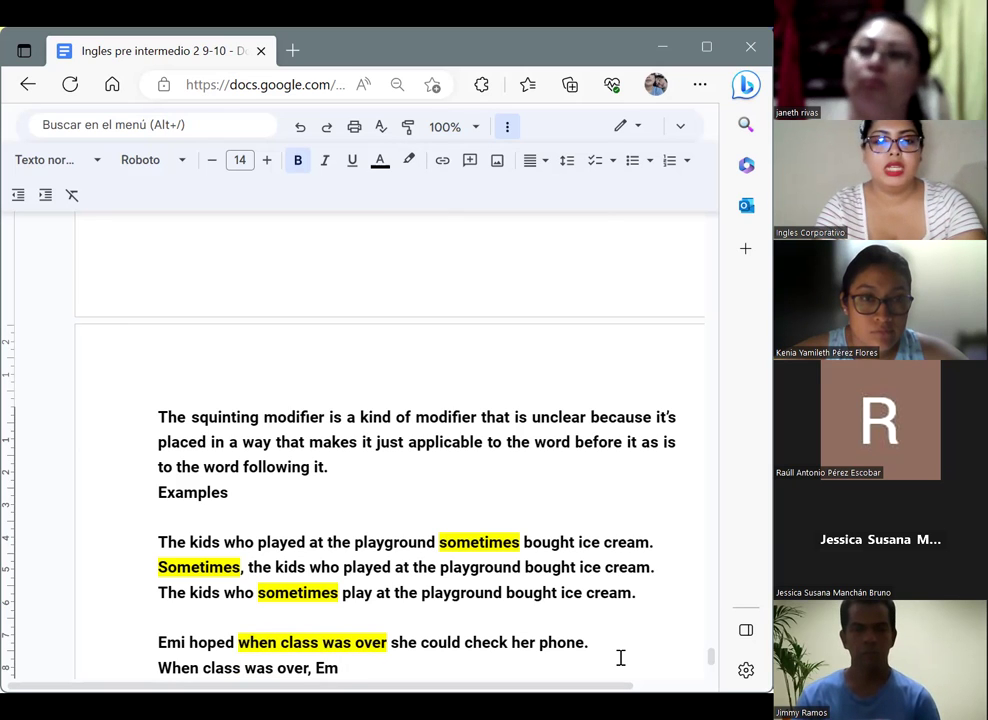
text(i hope)
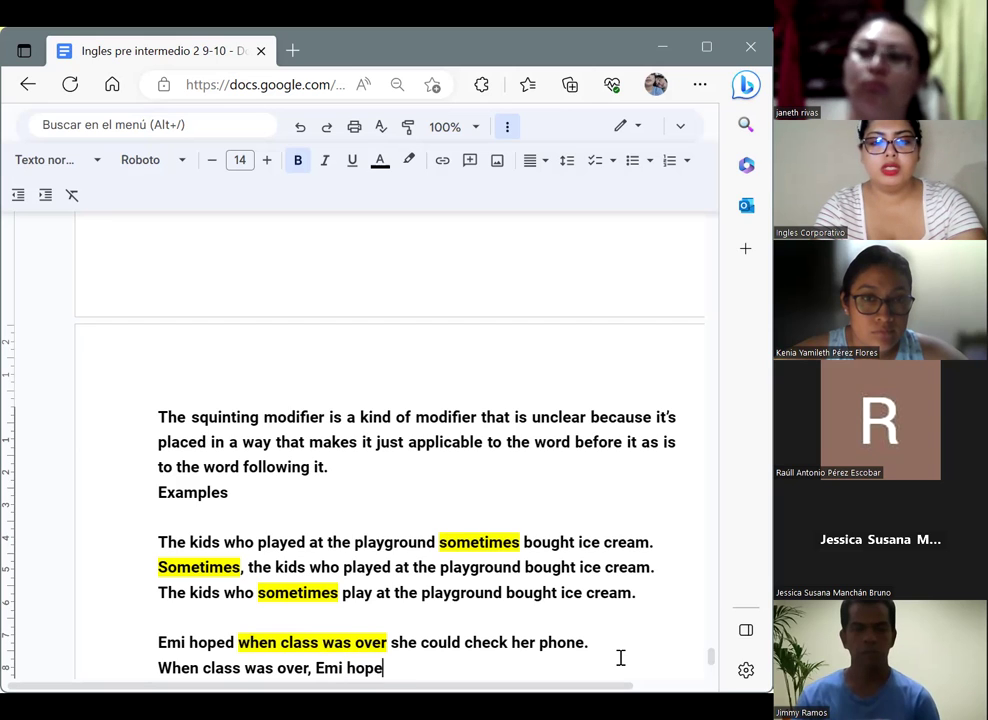
text(d she coul)
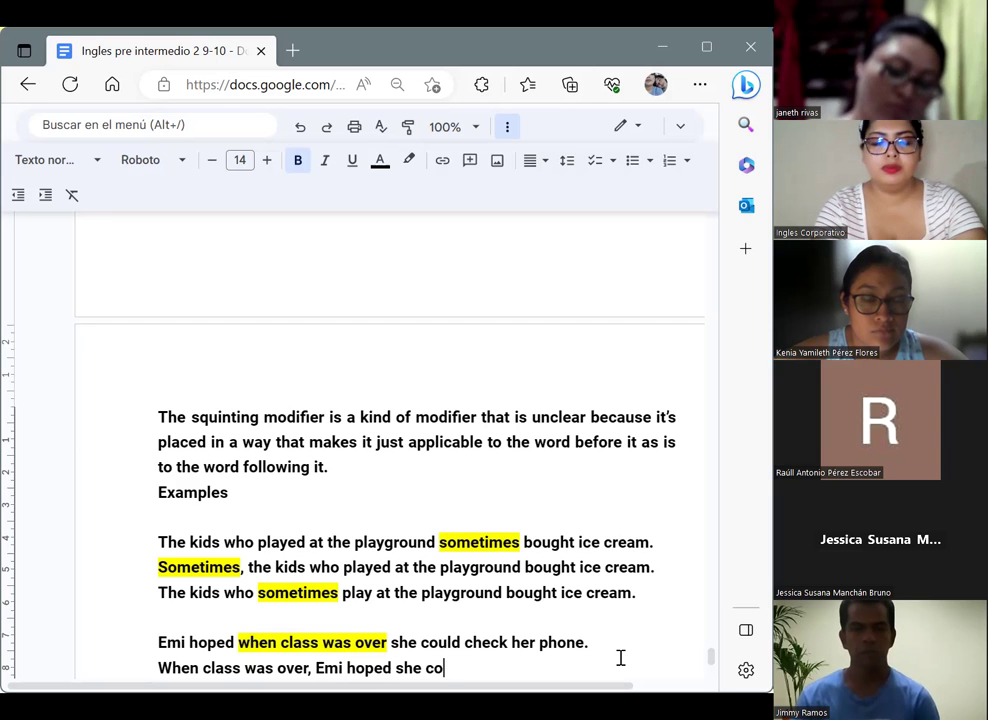
text(d)
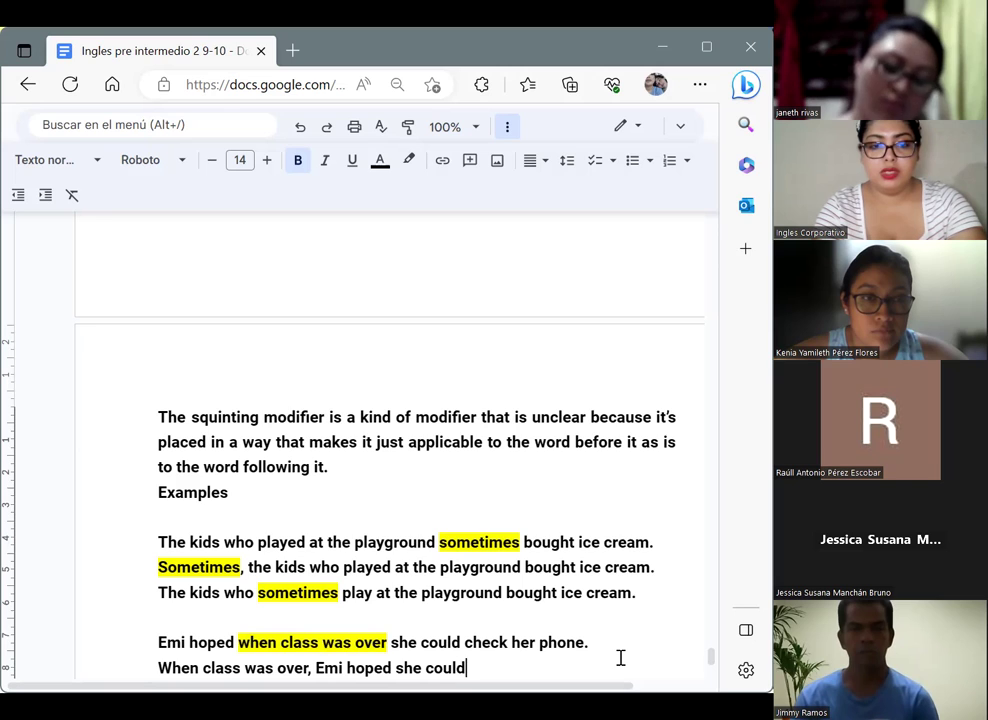
text( check )
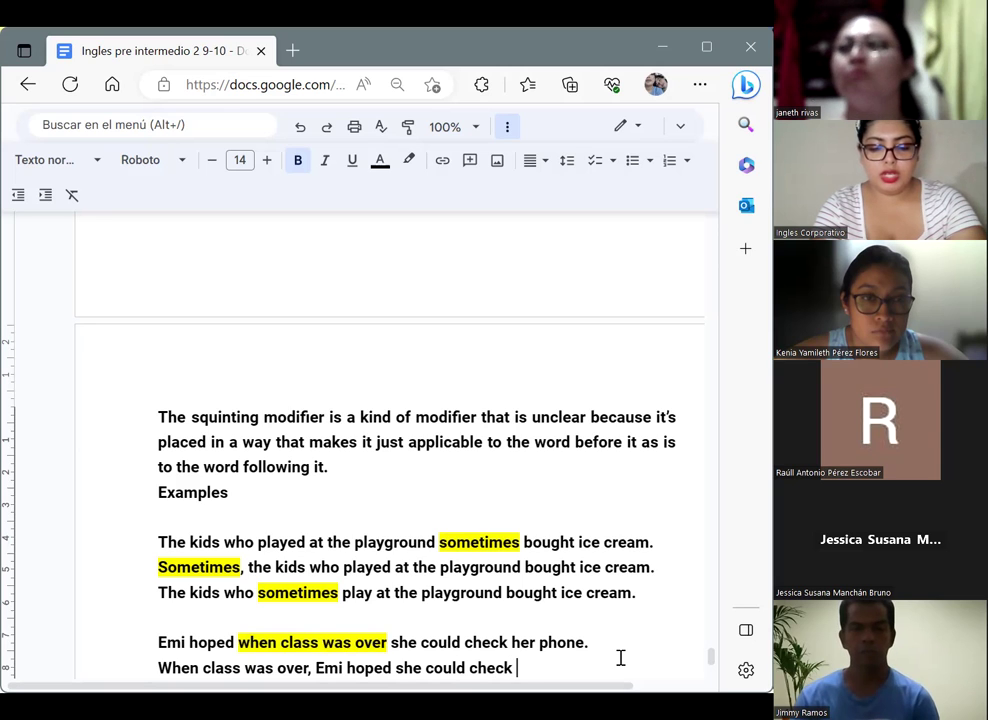
text(her phone.)
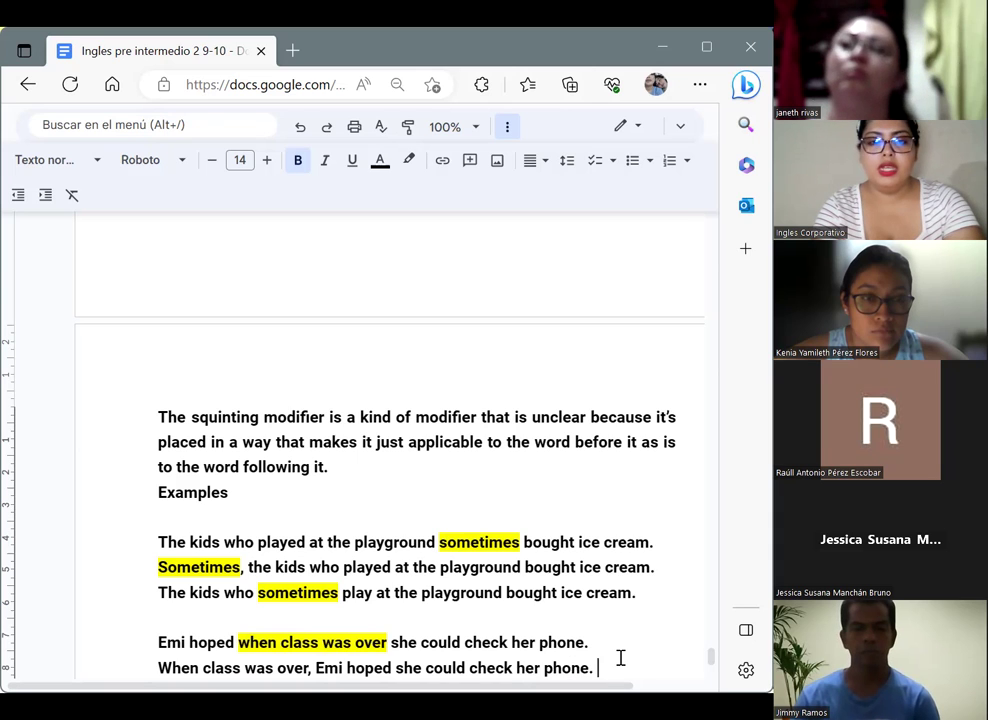
key(Return)
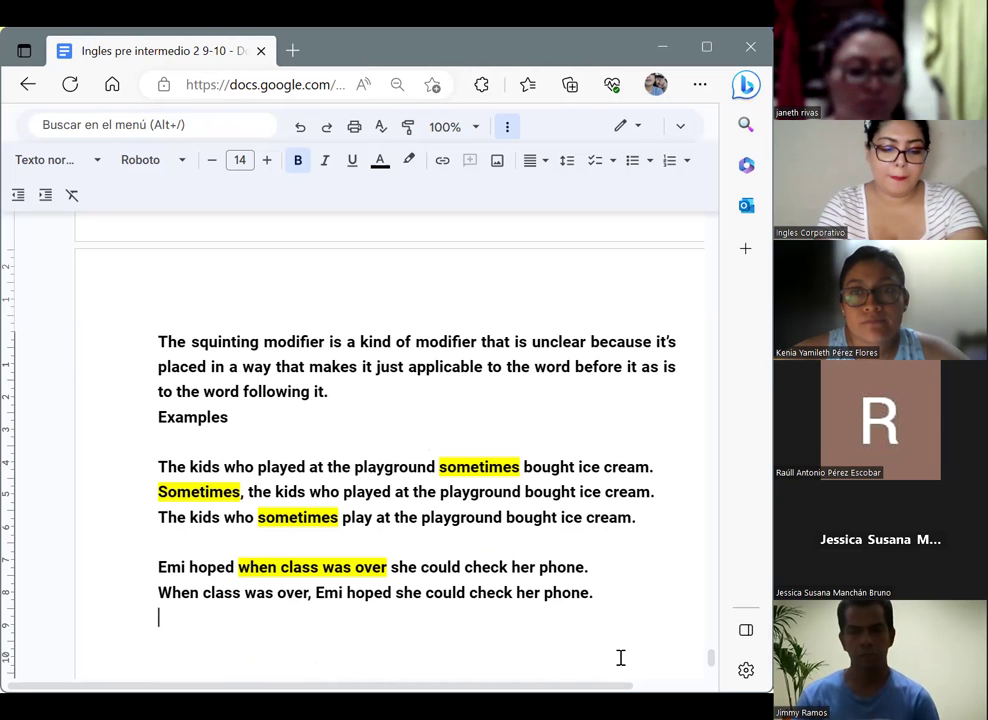
text(E)
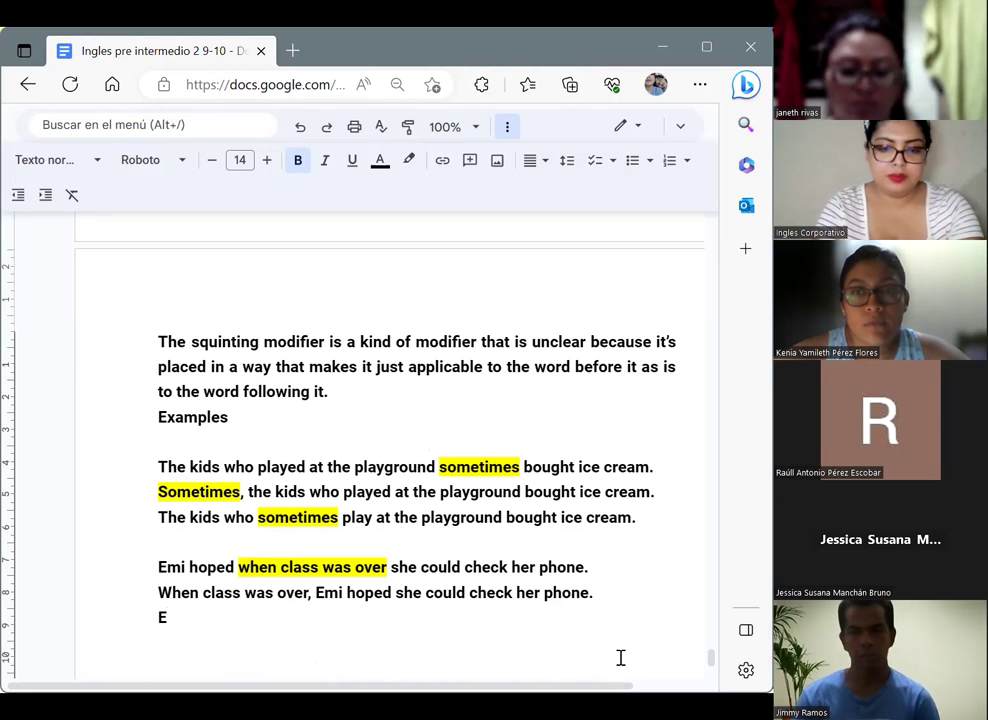
Type 'Emi hoped she could check her phone when class was over.' on the new line.
text(mi hoped)
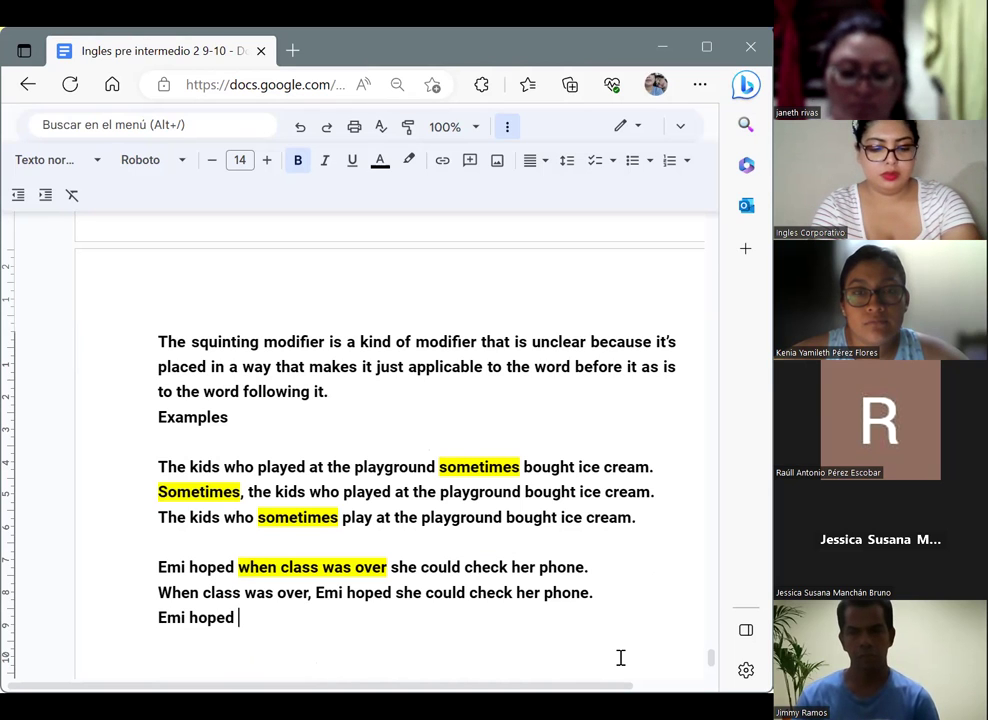
text(she could )
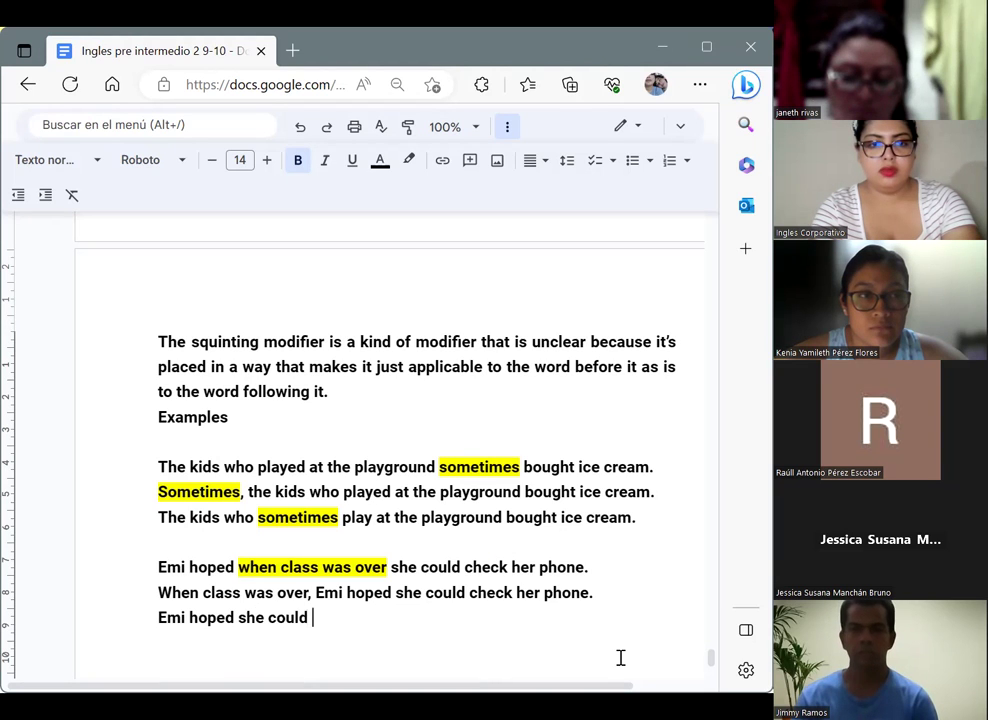
text(check her phone )
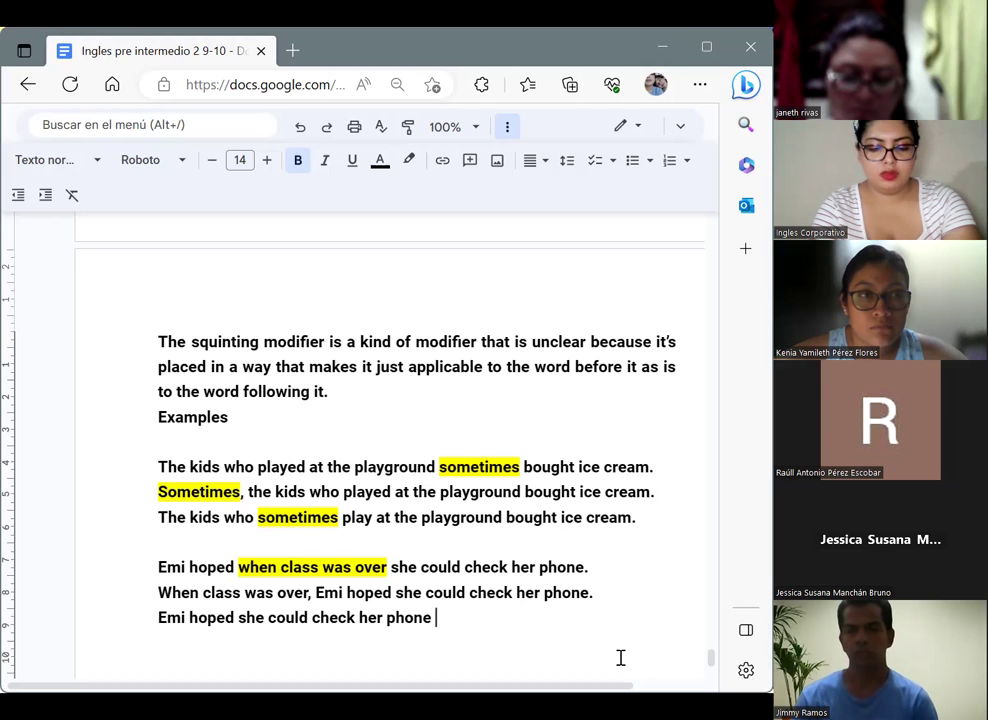
text(when class)
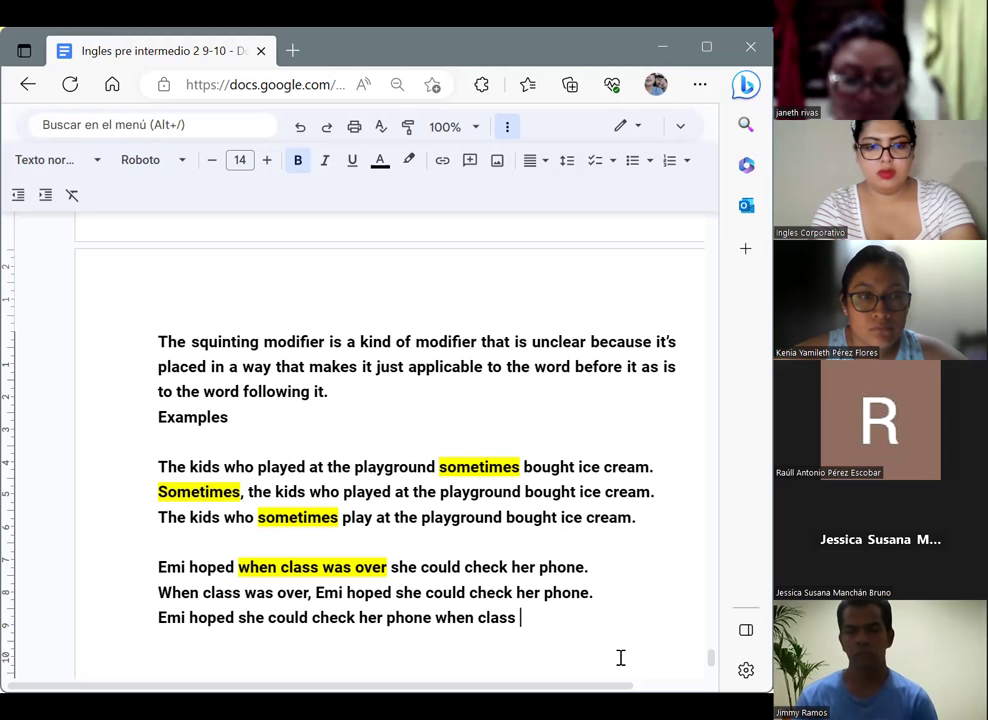
text( was over.)
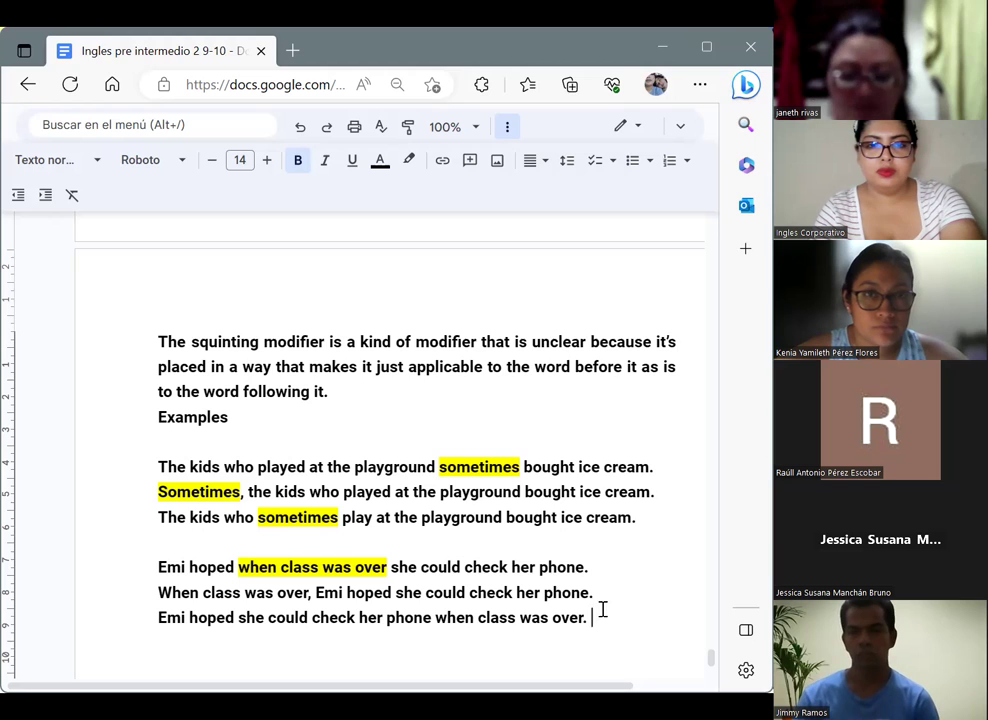
Highlight 'when class was over.' in yellow in the third Emi sentence.
drag(590, 619, 446, 619)
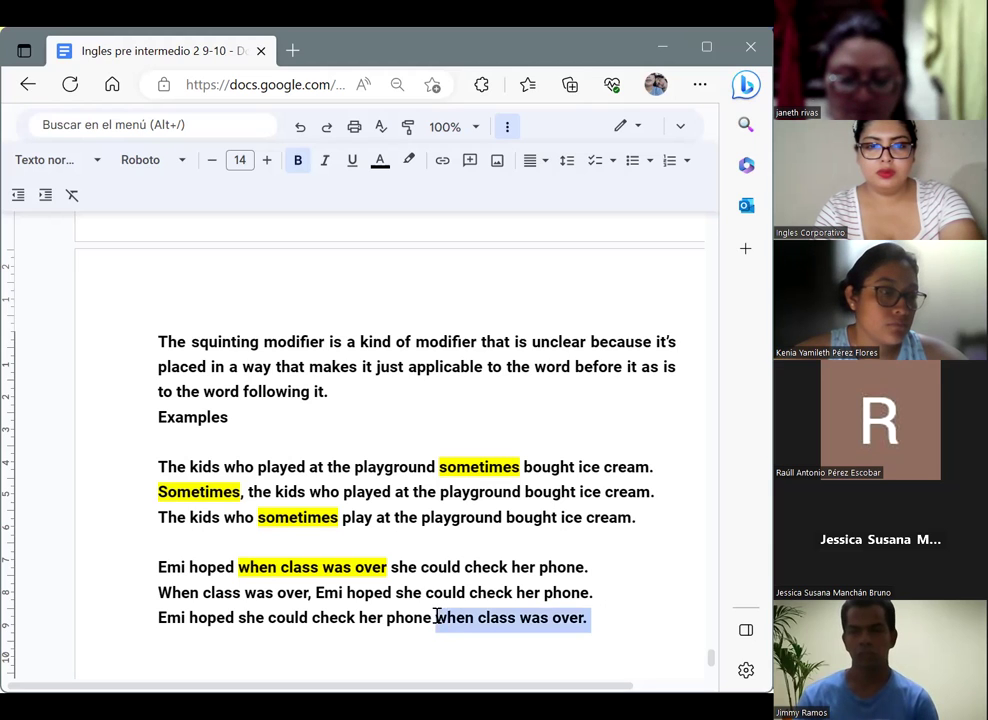
click(390, 341)
click(409, 161)
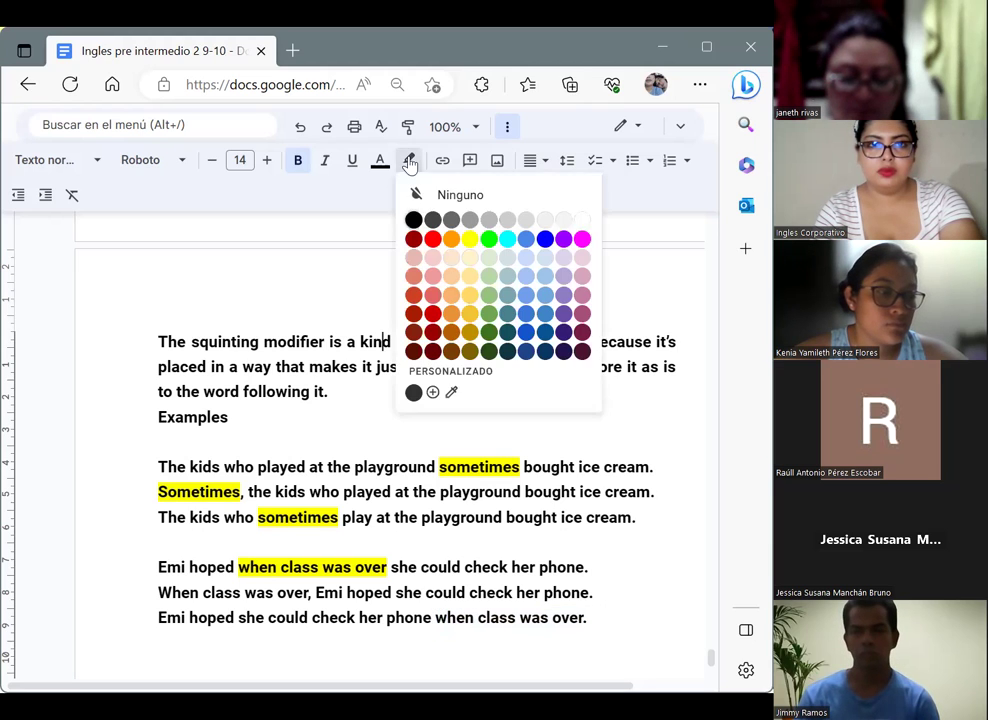
click(471, 235)
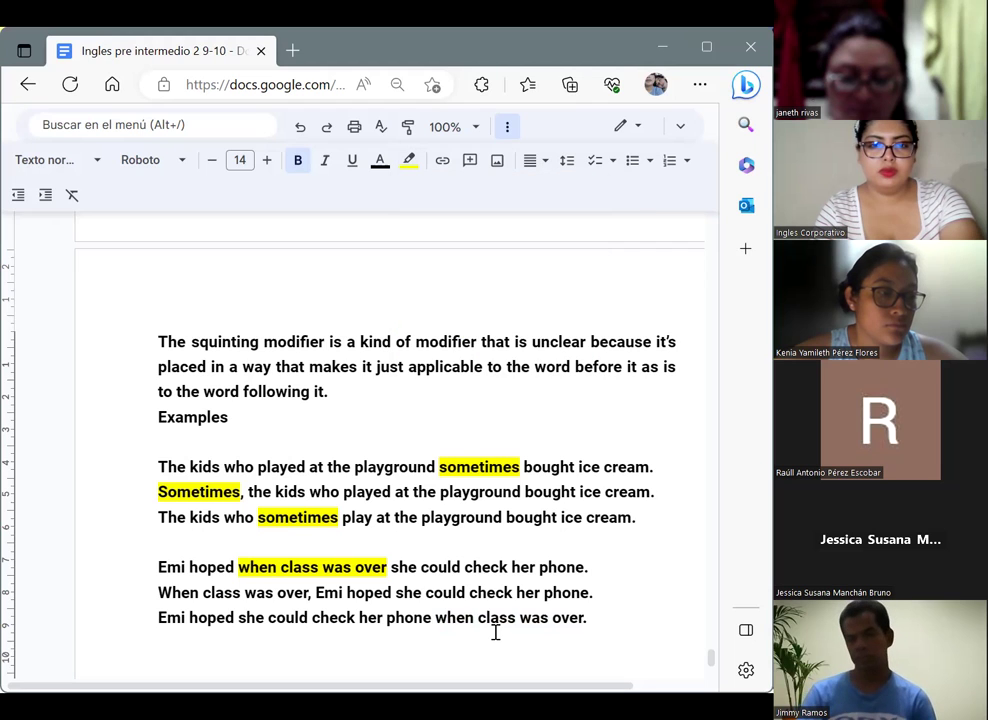
drag(596, 624, 437, 624)
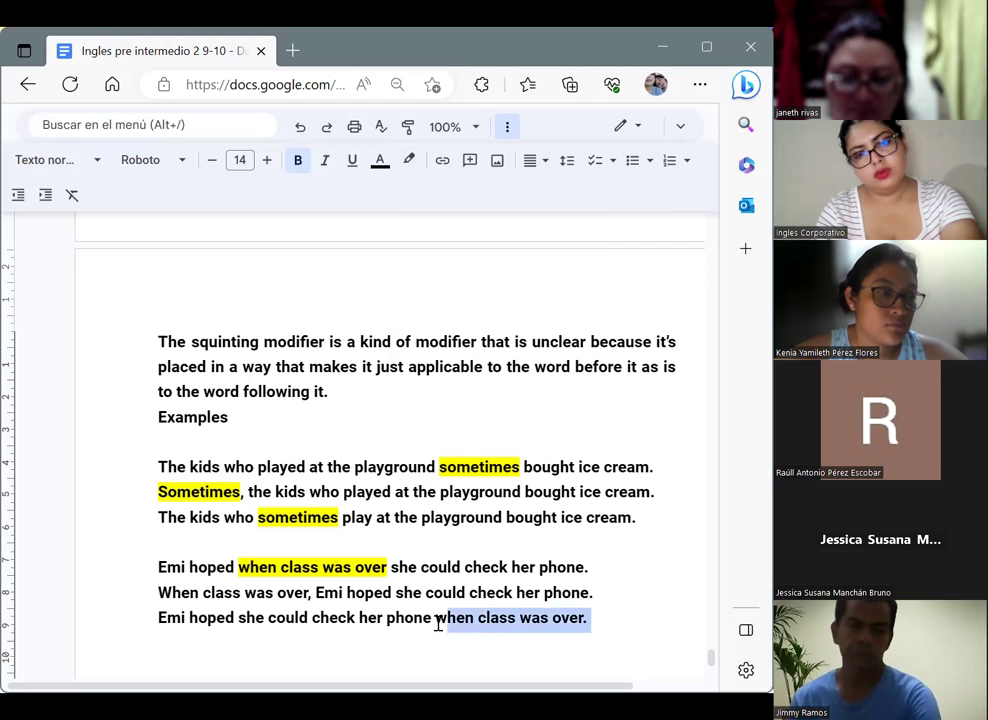
click(418, 163)
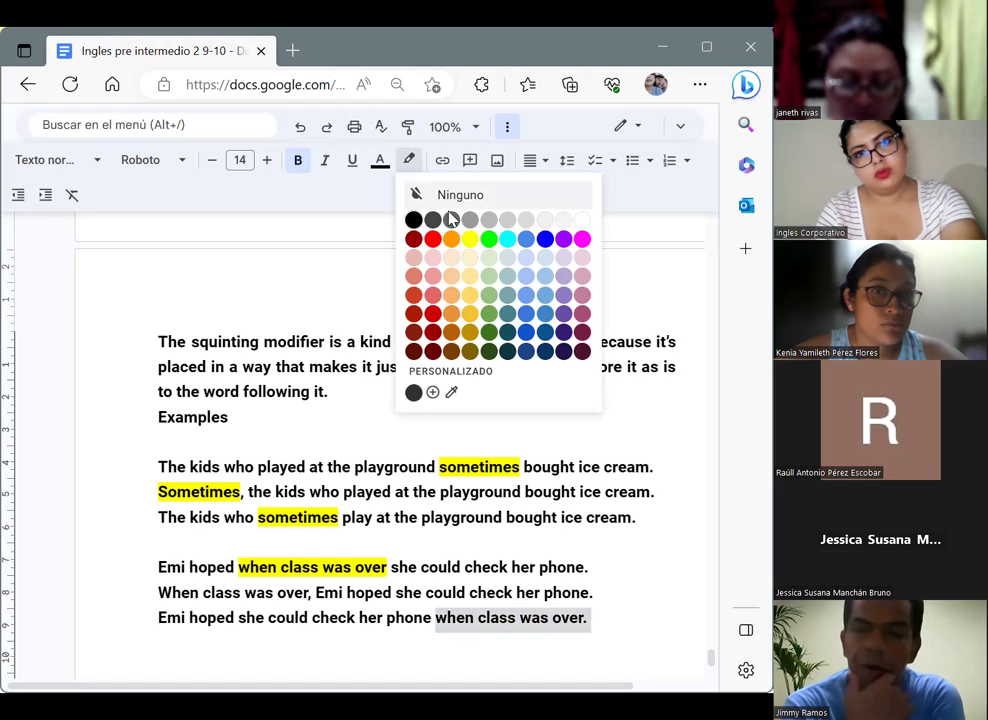
click(470, 237)
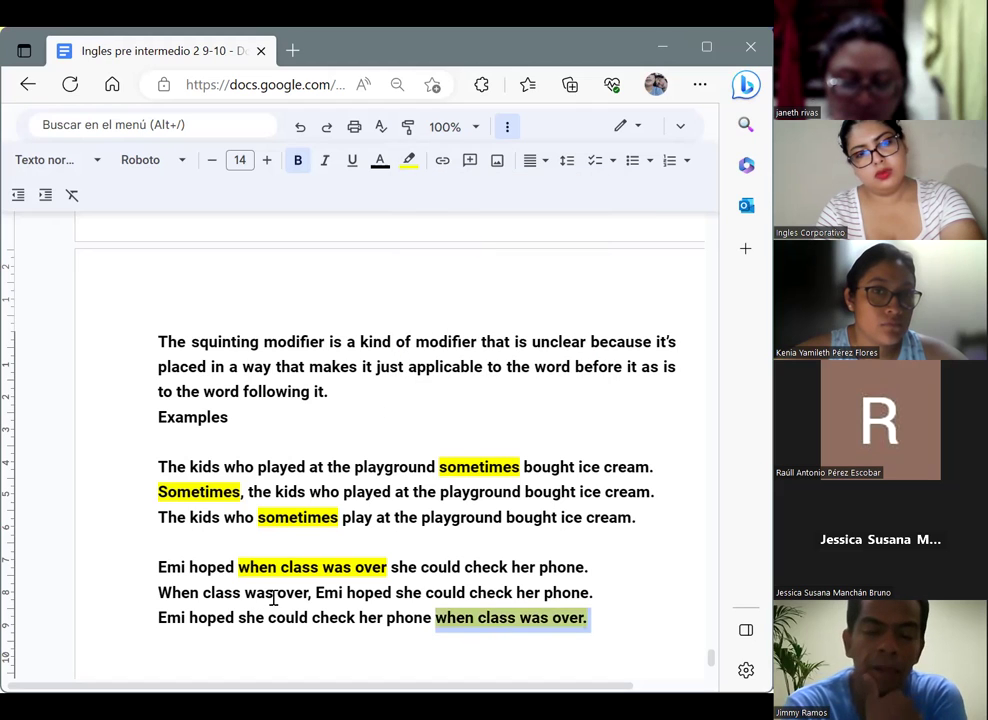
Highlight 'When class was over' in yellow in the second Emi sentence.
drag(308, 593, 160, 593)
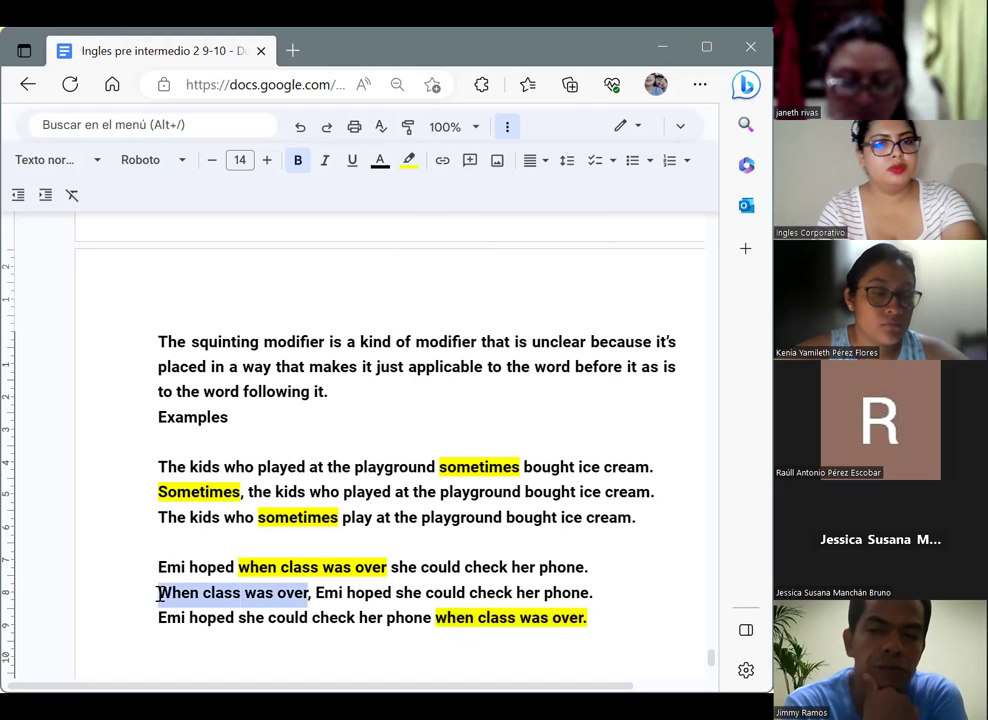
click(407, 163)
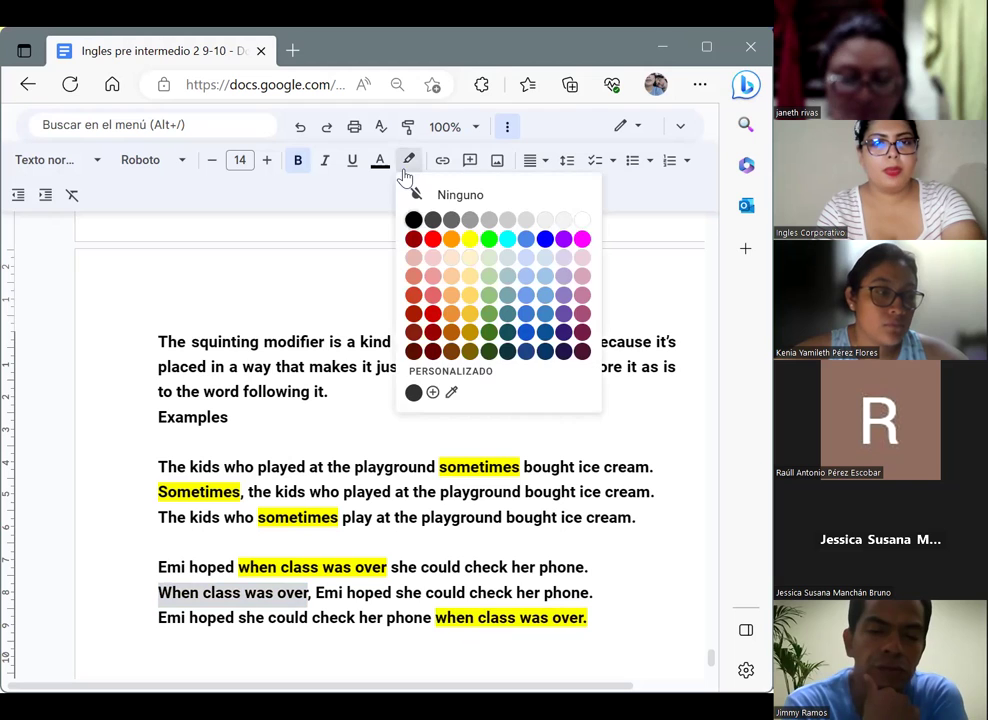
click(470, 240)
click(460, 494)
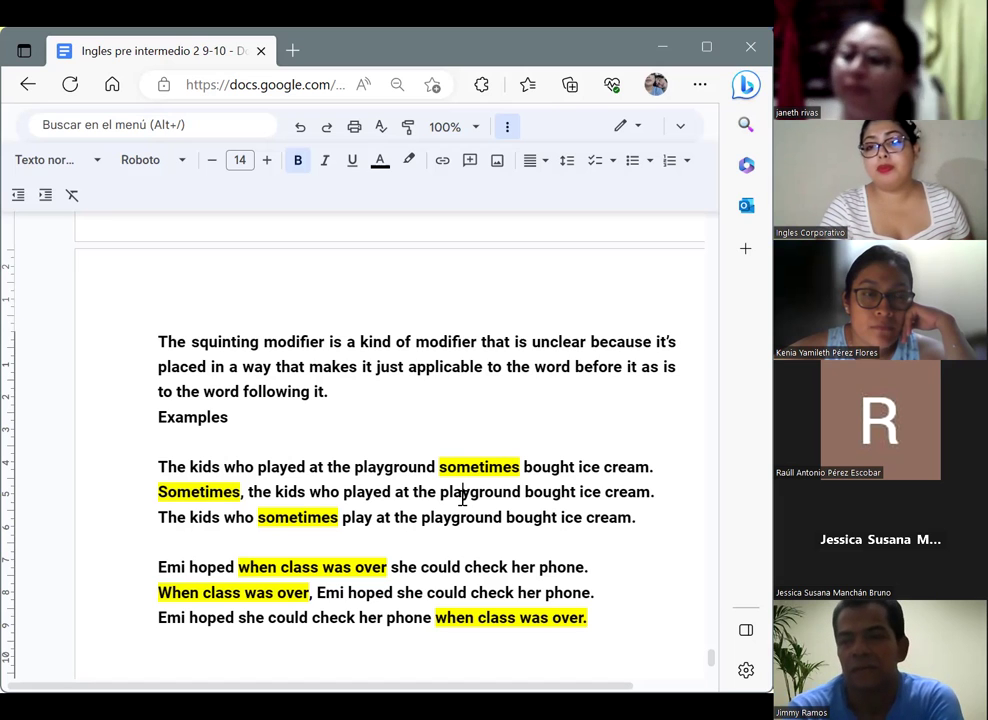
Add an empty line after the last Emi example sentence.
scroll(462, 497, down, 2)
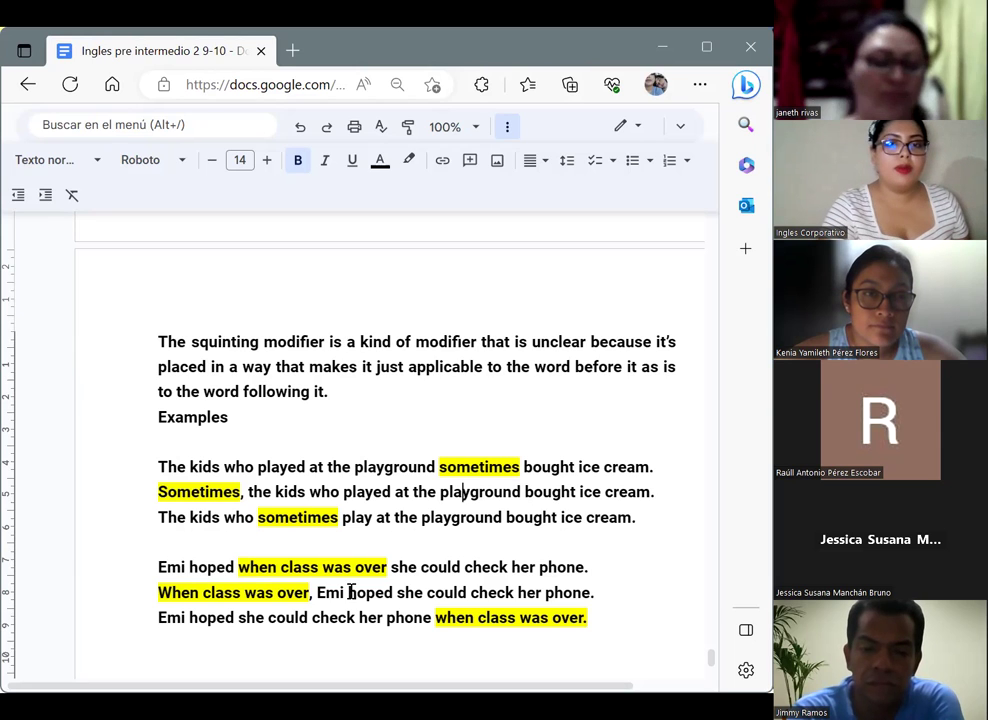
click(617, 621)
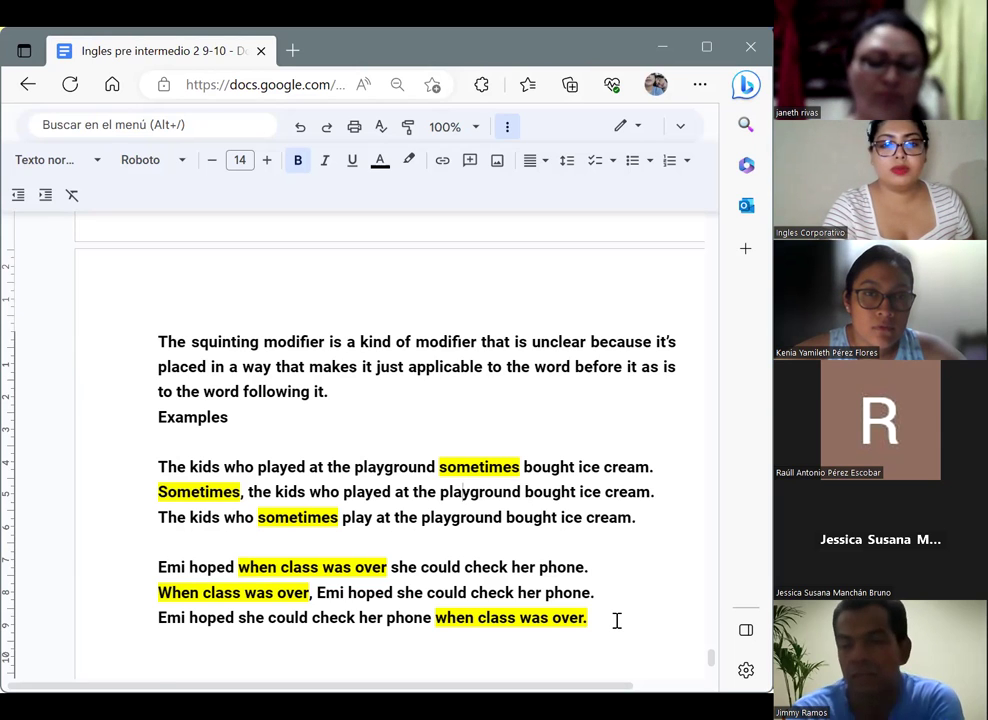
key(Return)
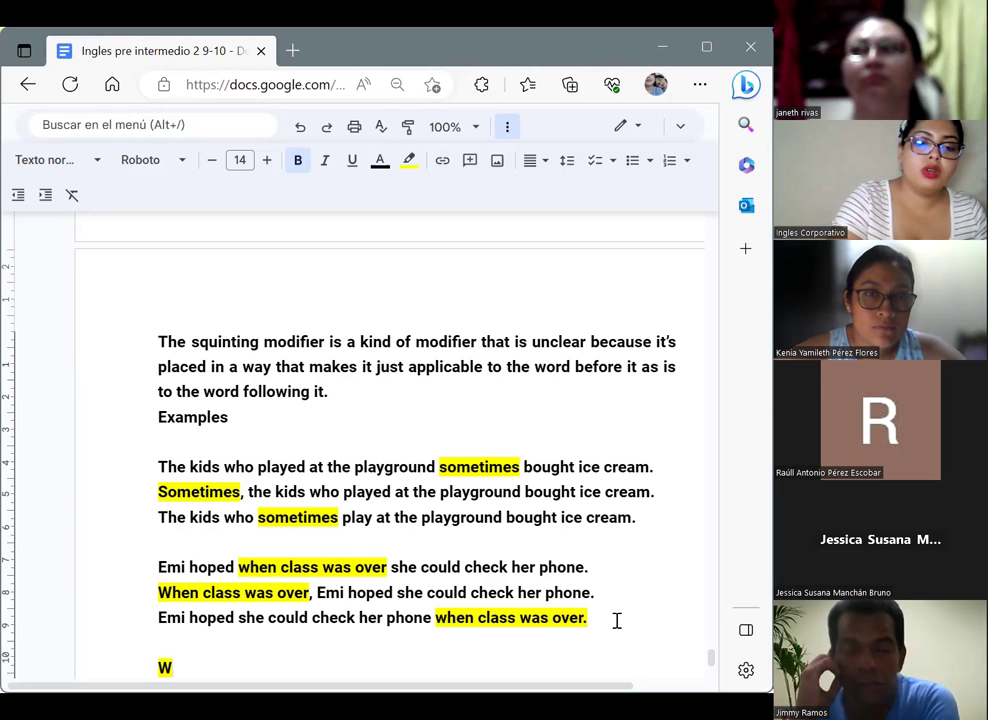
Finish typing the question 'What are the different kinds of modifiers?'.
text(hat ar)
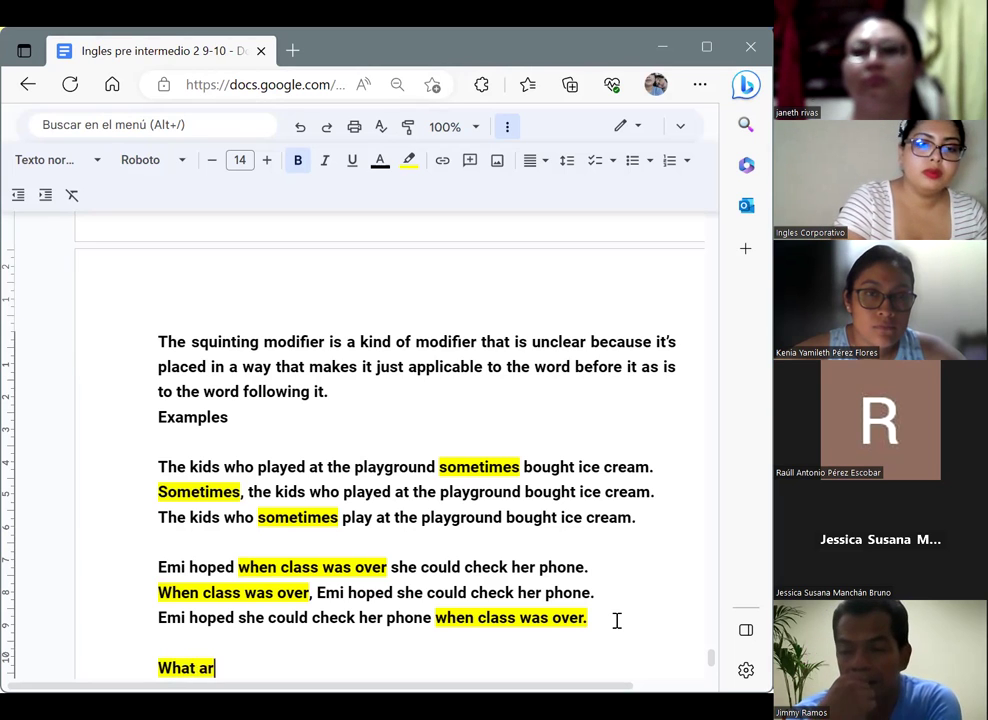
text(e the different)
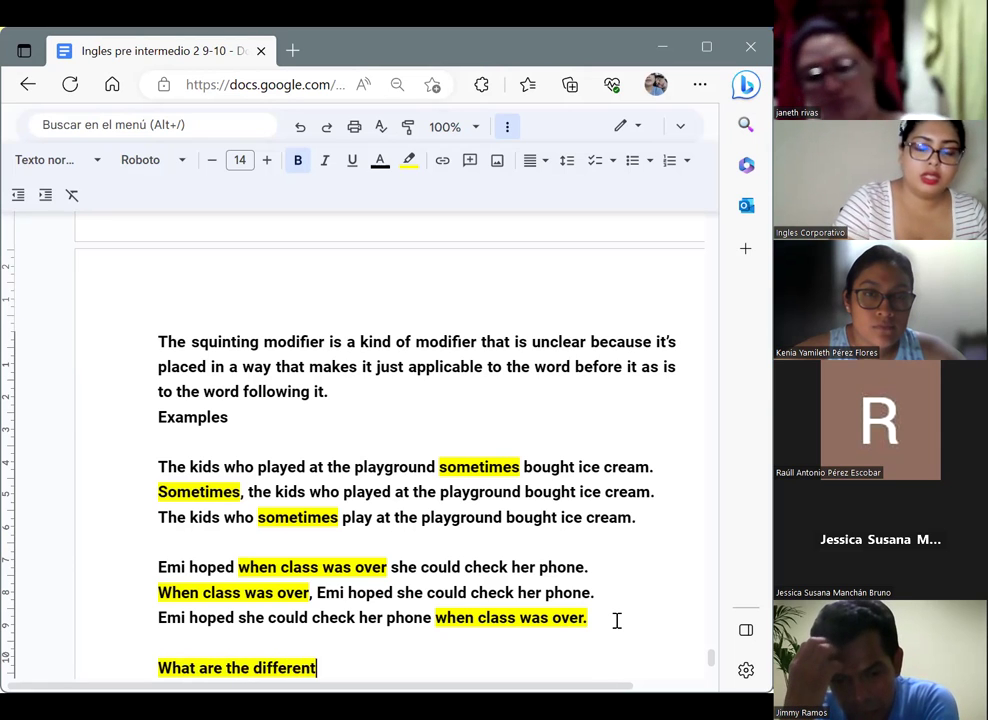
text( kinds)
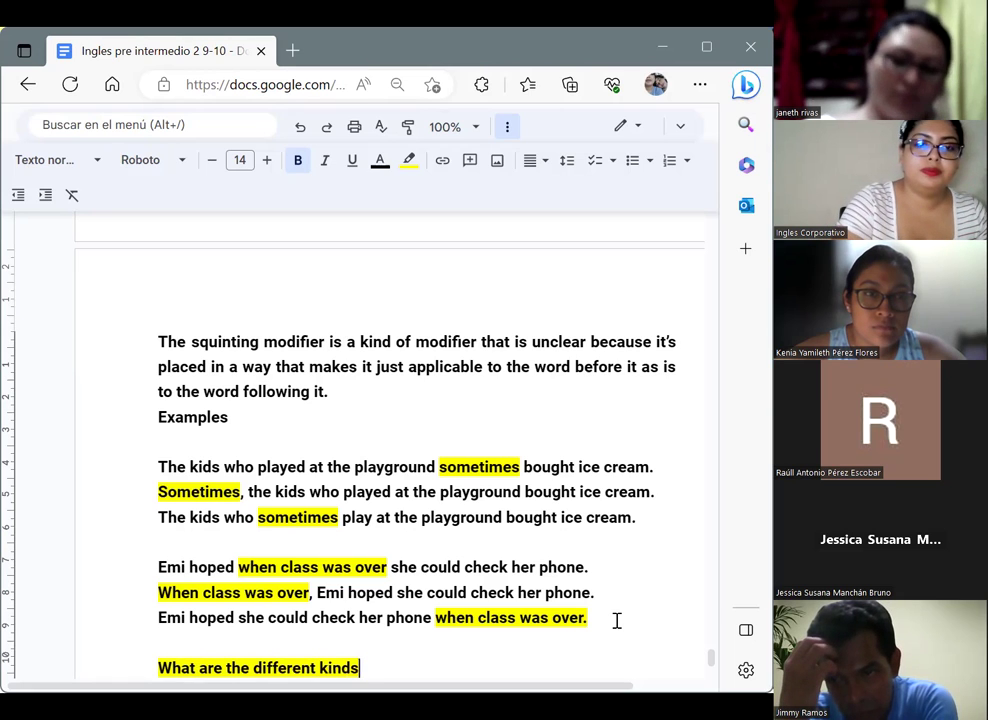
text( of )
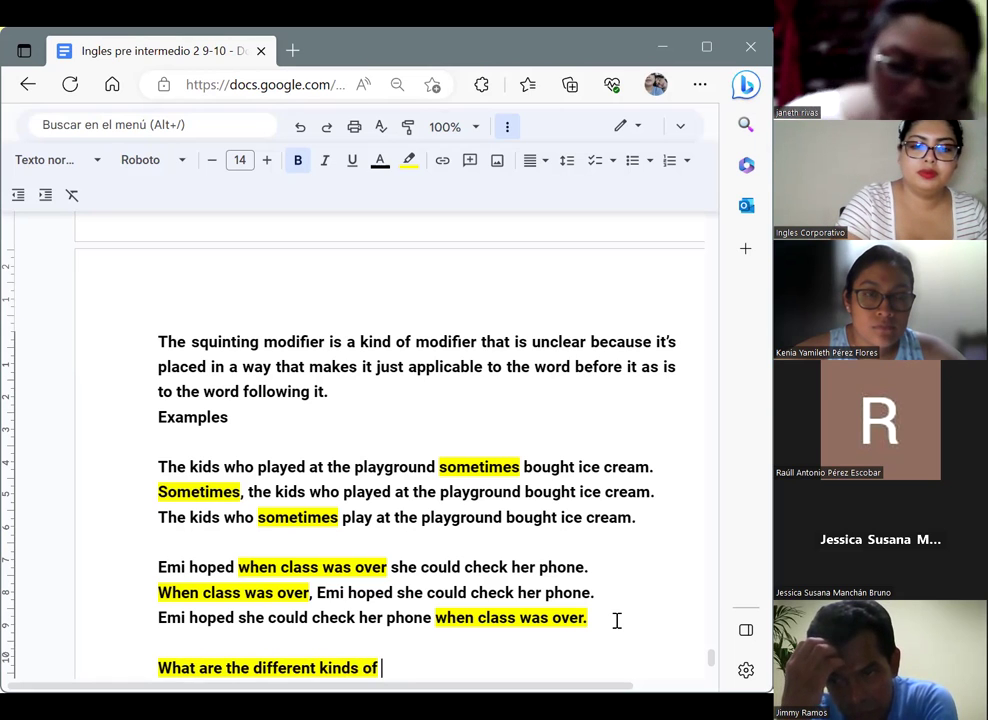
text(modo)
key(BackSpace)
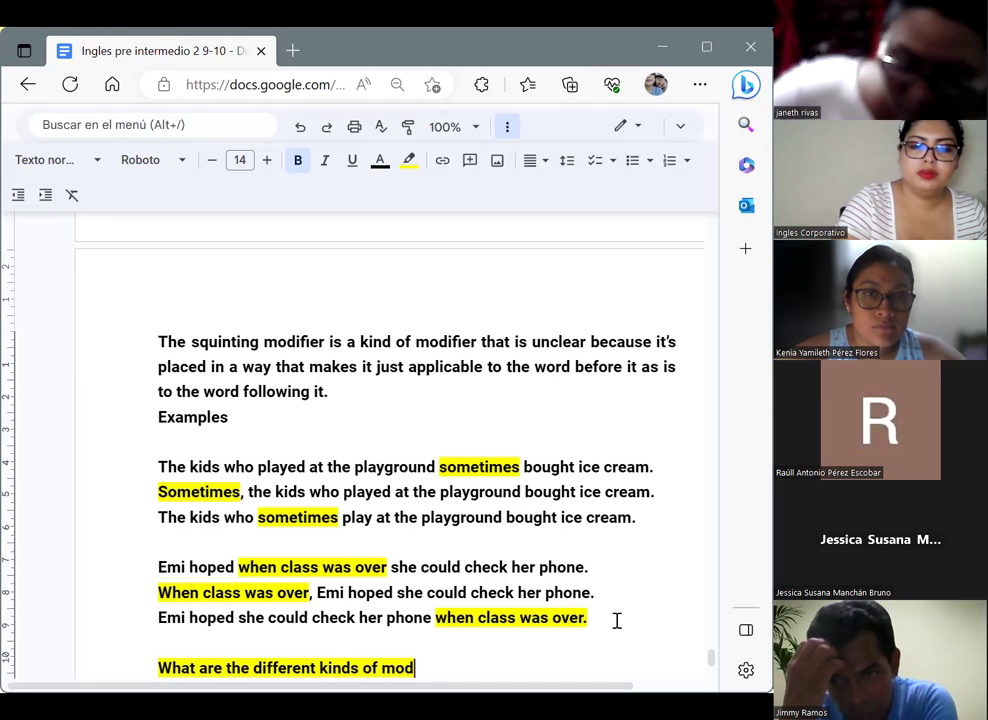
text(ifiers)
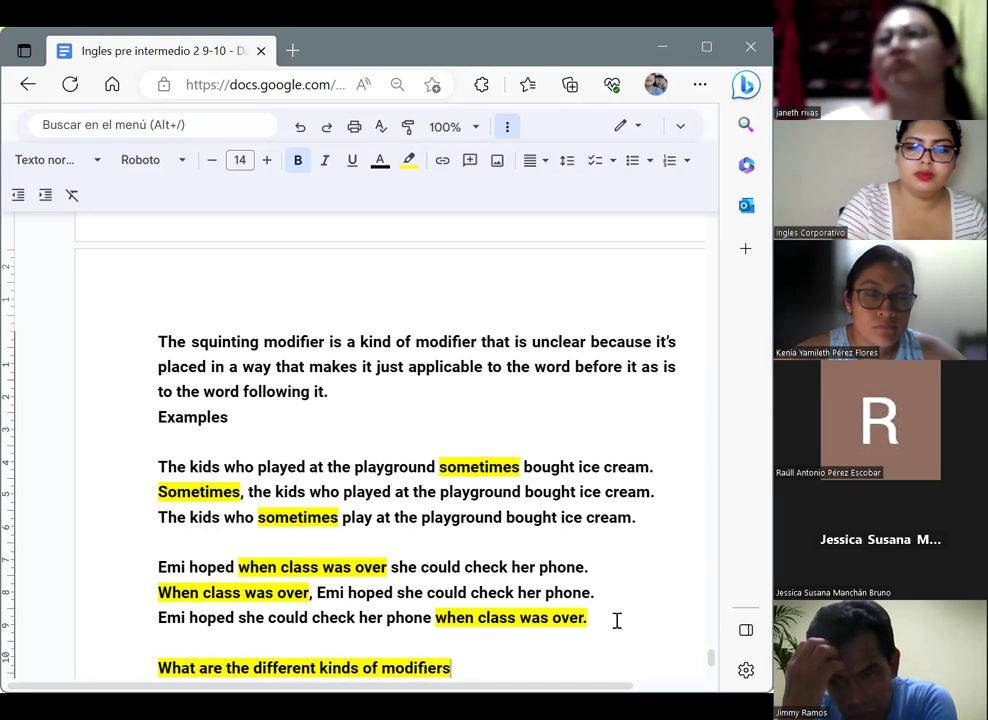
text(?)
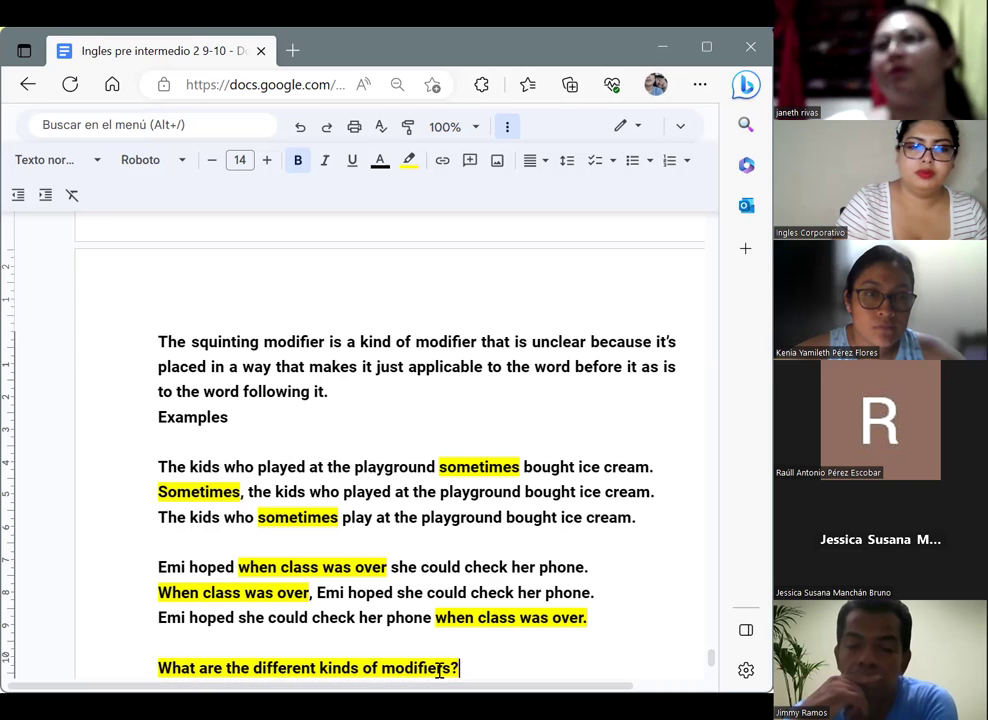
Set the question line's highlight colour to none.
shift+click(161, 665)
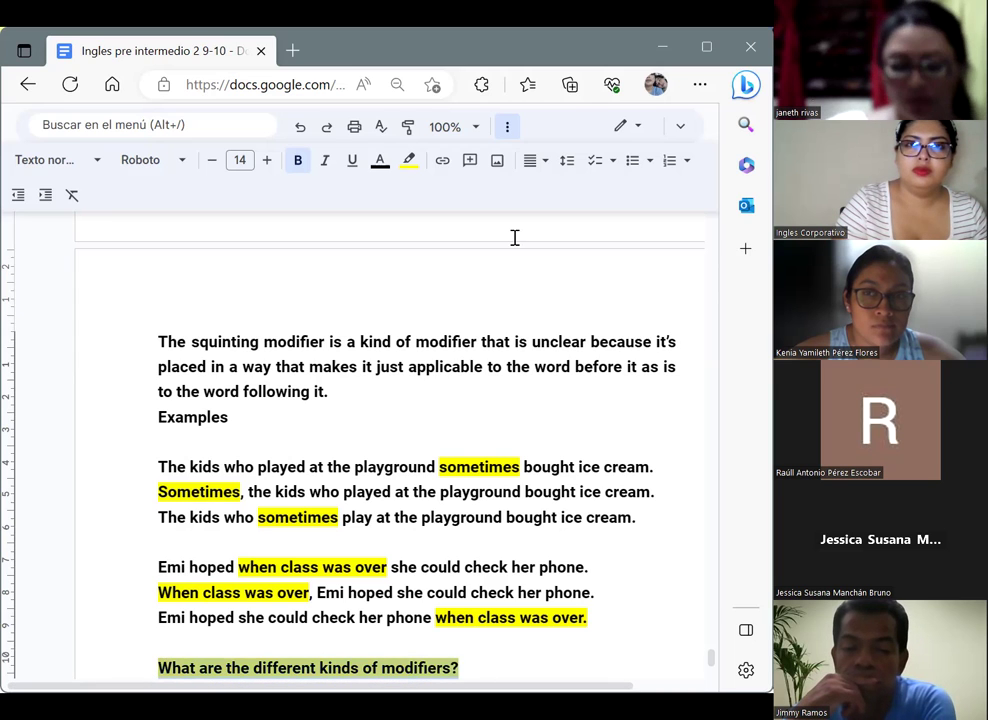
click(422, 175)
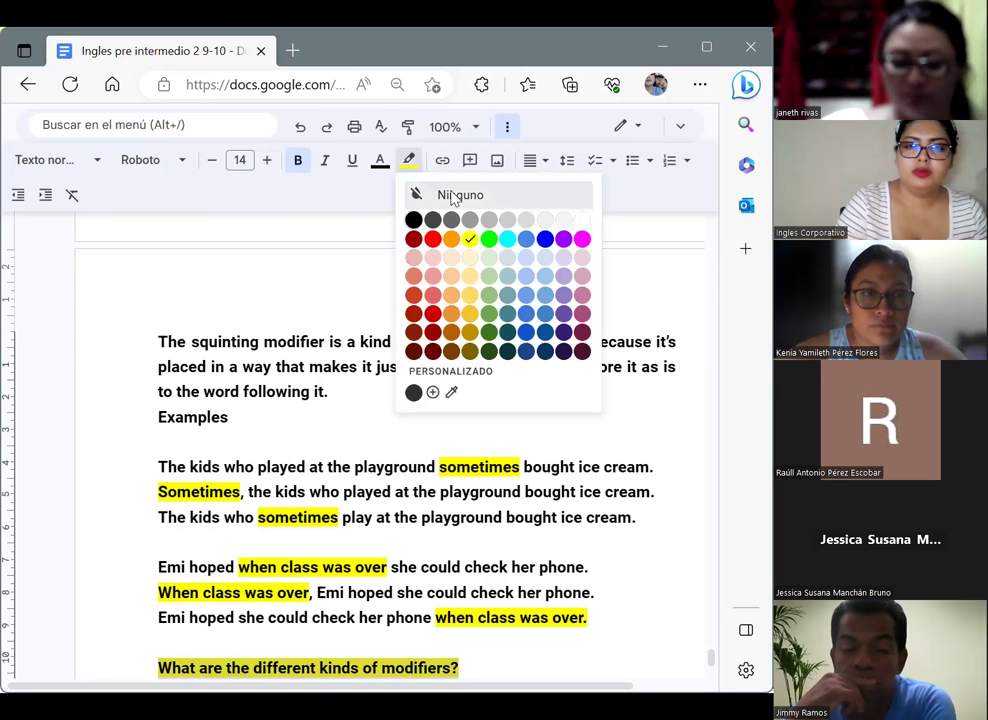
click(450, 194)
Fill the numbered list with single modifiers, Modifier phrases, modifier clauses and adjective phrases, then exit it.
scroll(713, 665, down, 3)
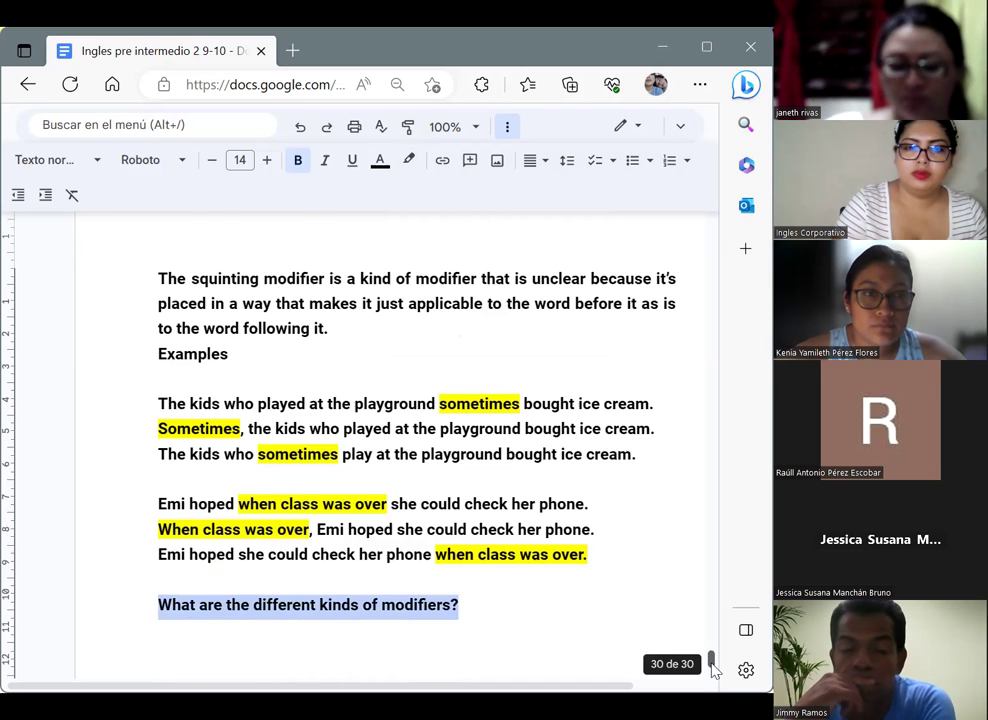
click(563, 528)
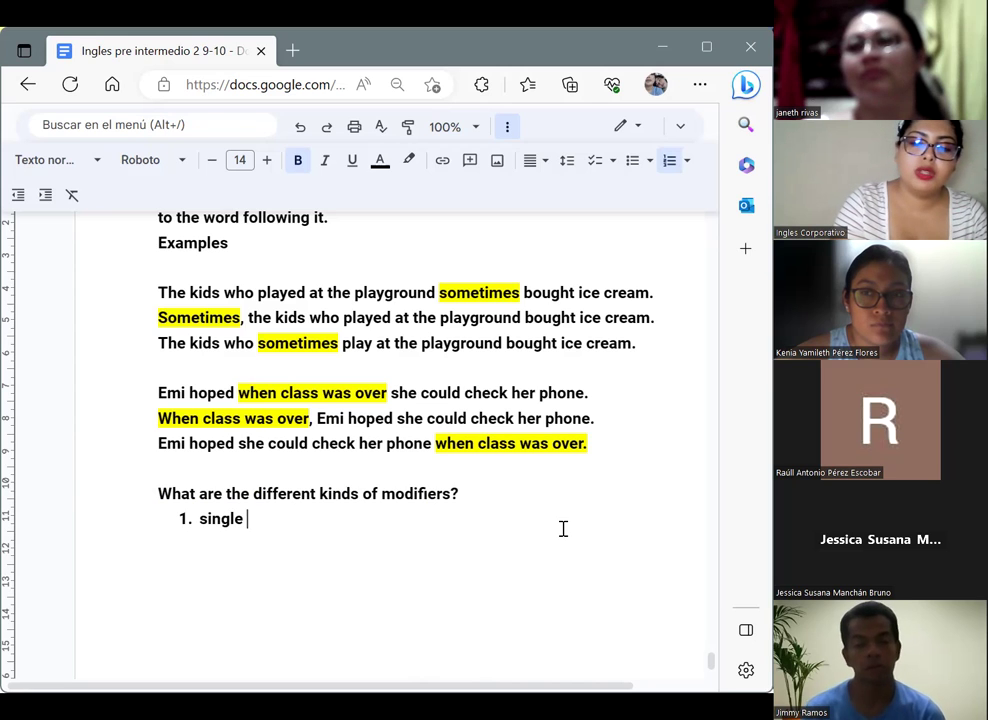
text(modifiers)
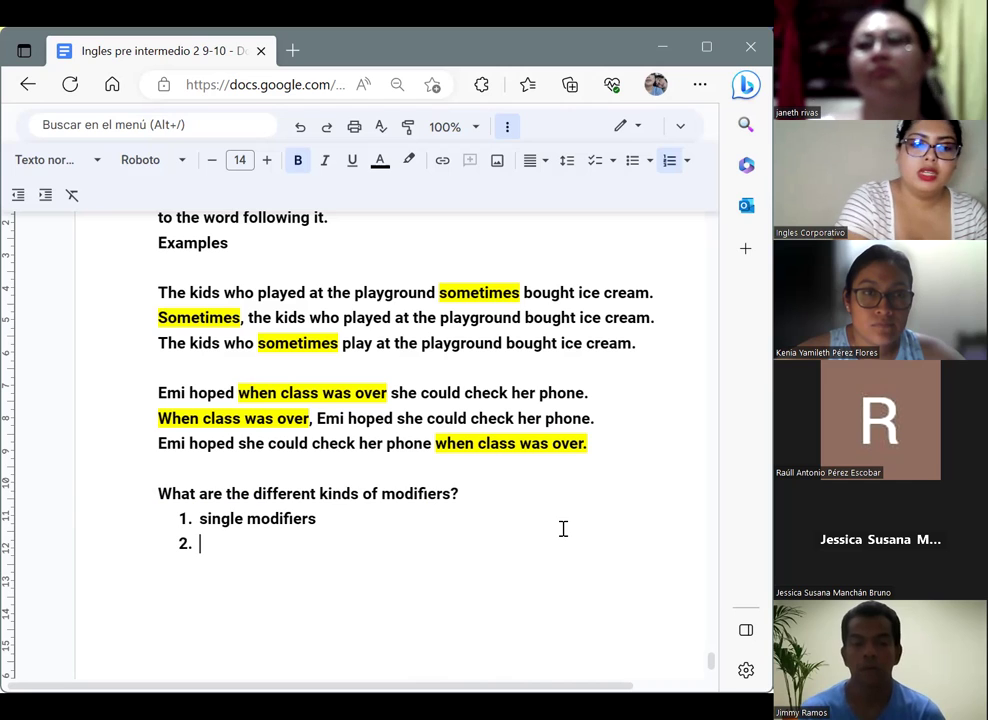
text( Mod)
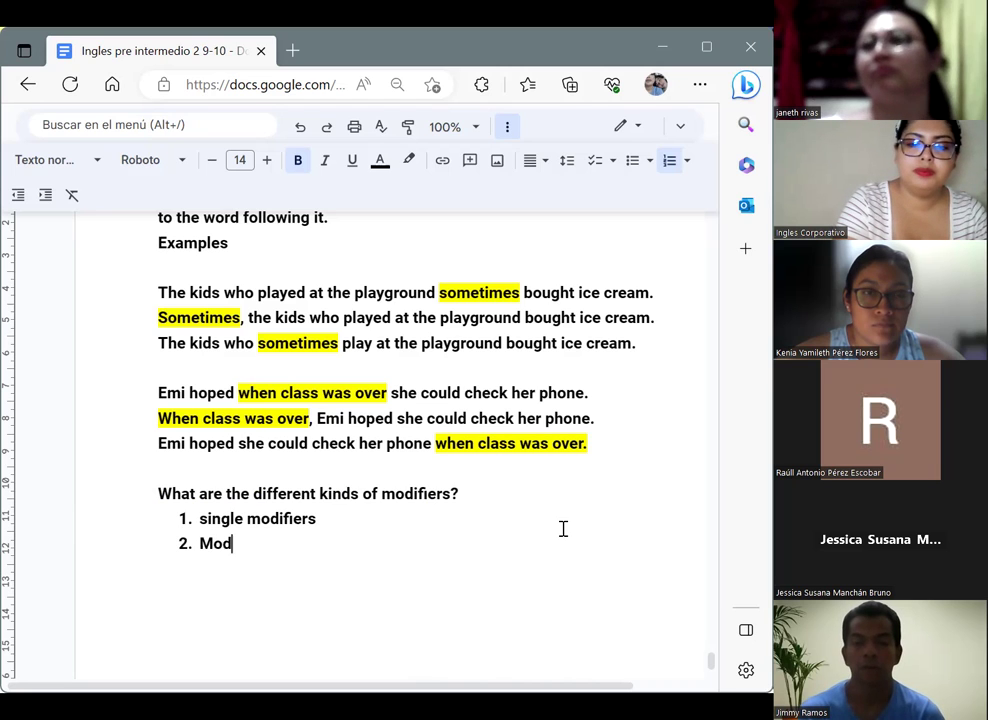
text(ifier)
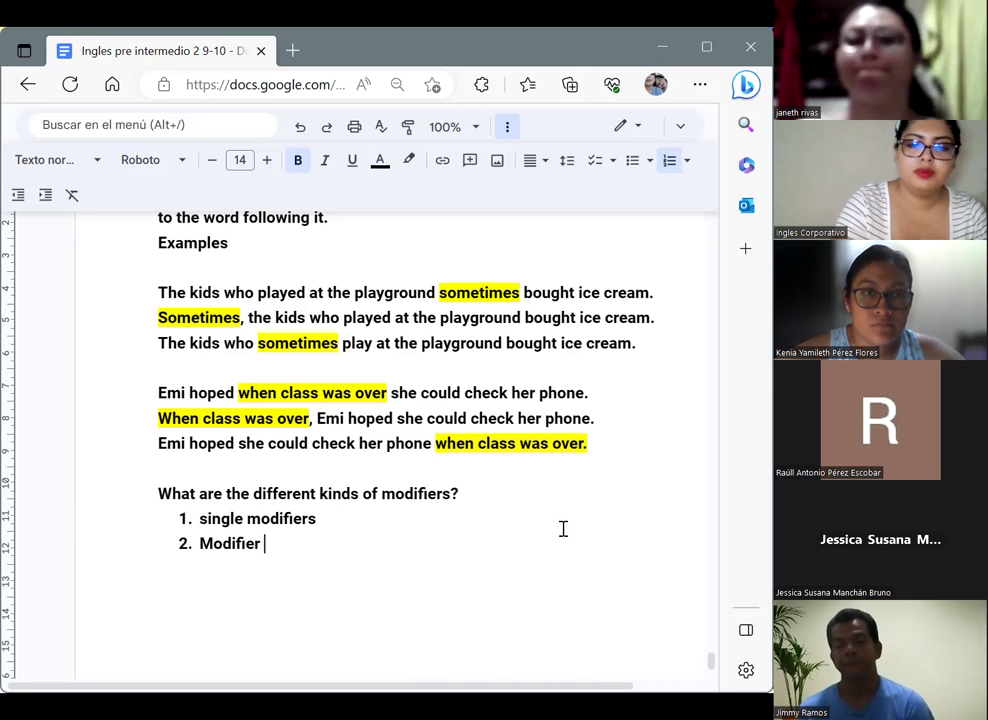
text( ph)
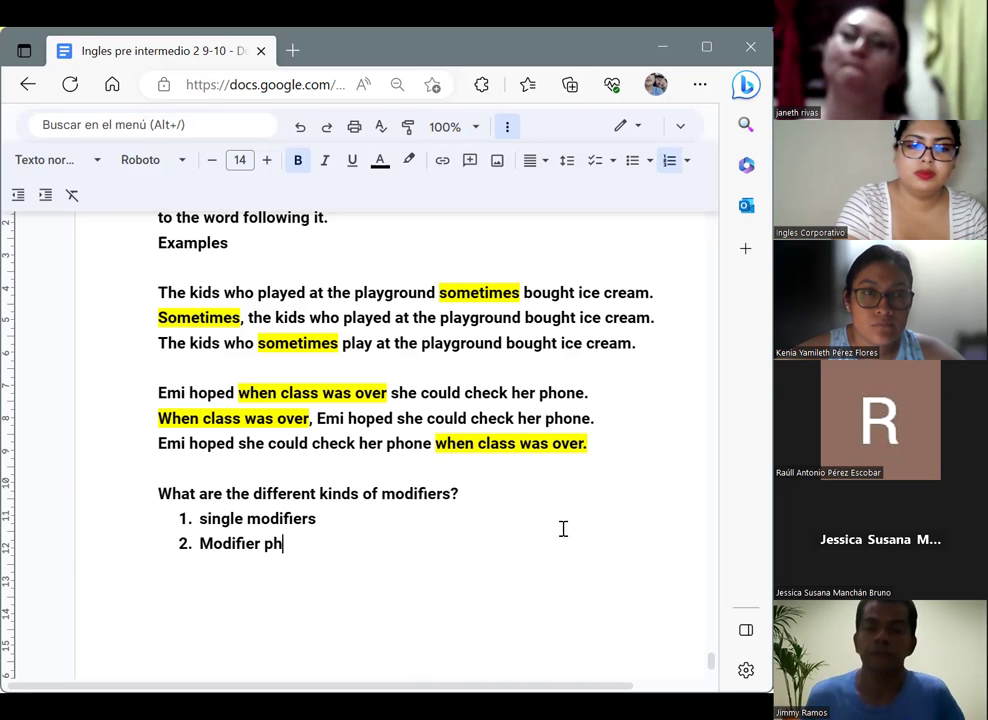
text(rases)
key(Return)
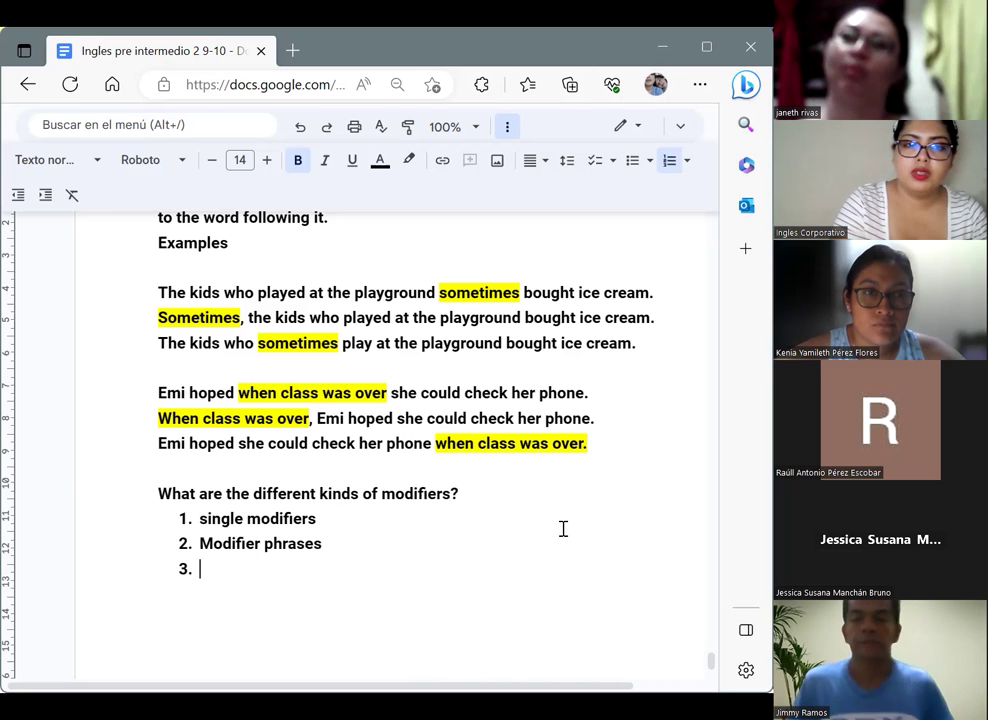
text(C)
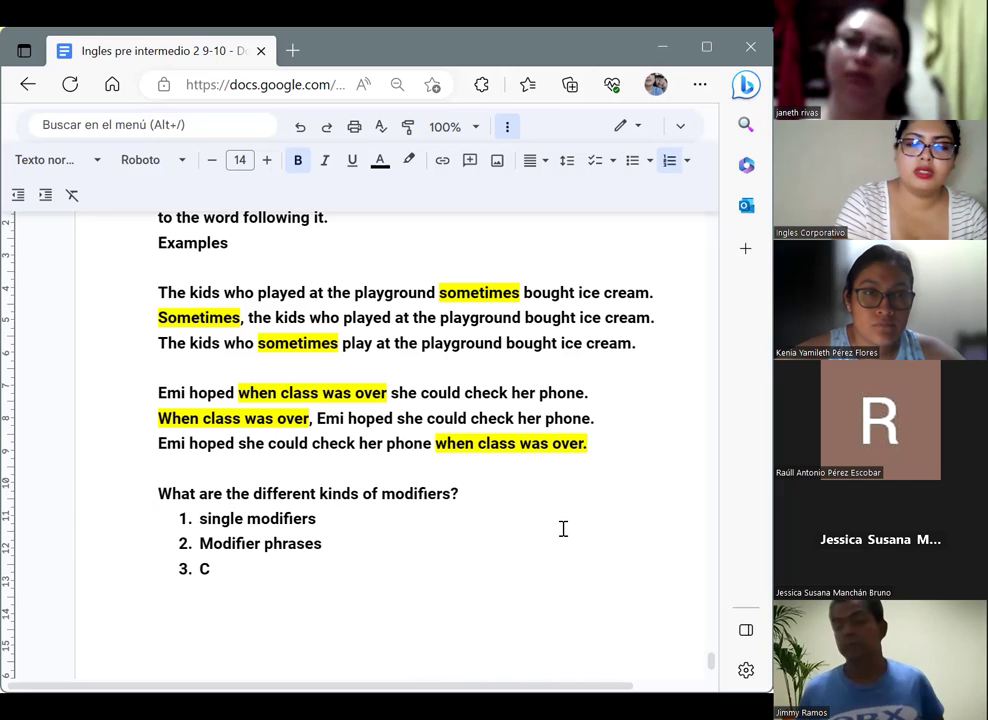
text(l)
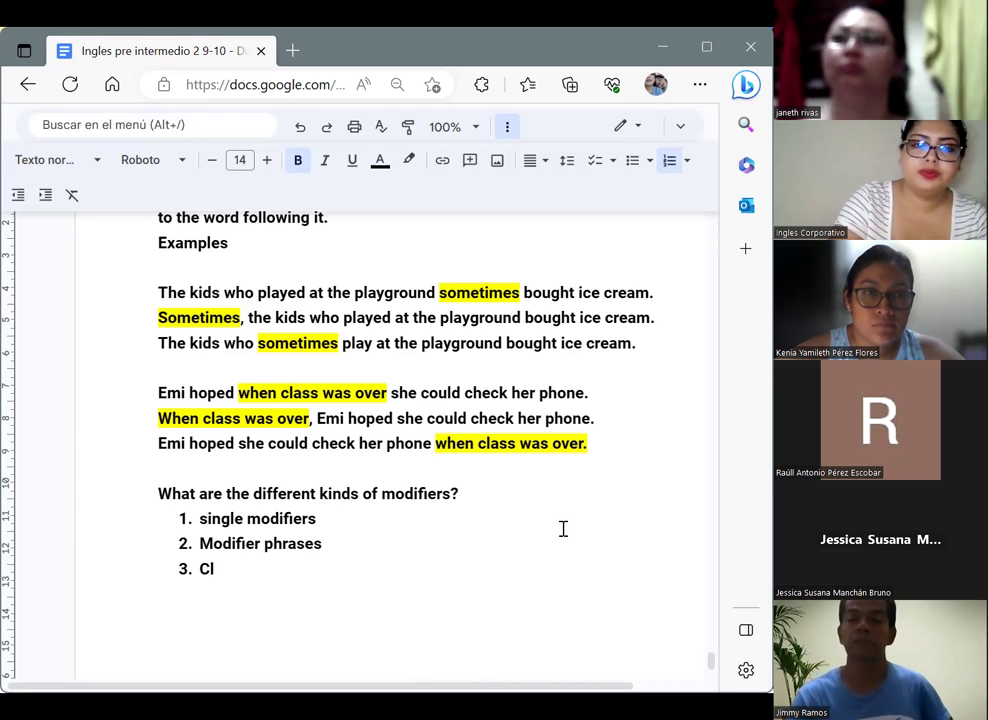
key(BackSpace)
key(BackSpace)
text(modif)
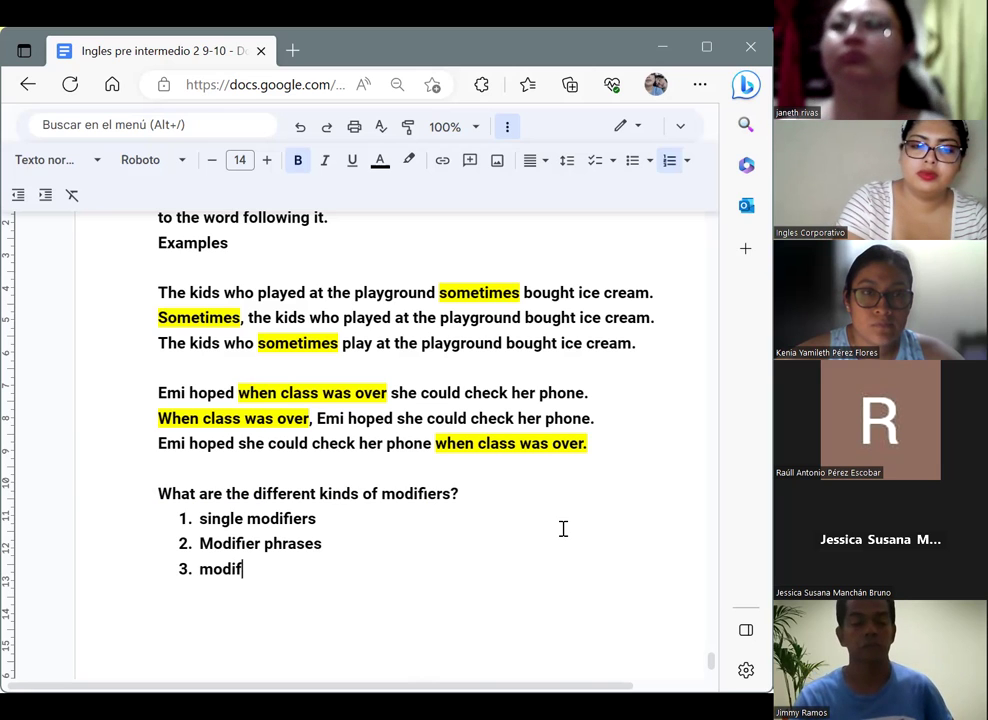
text(ier cl)
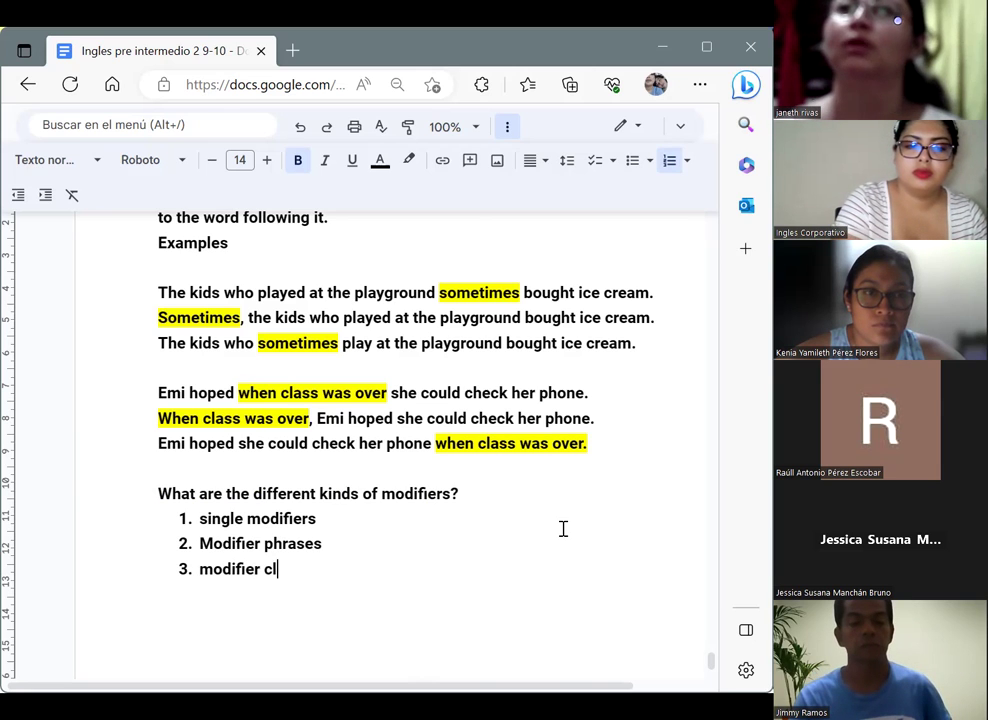
text(a)
text(uses)
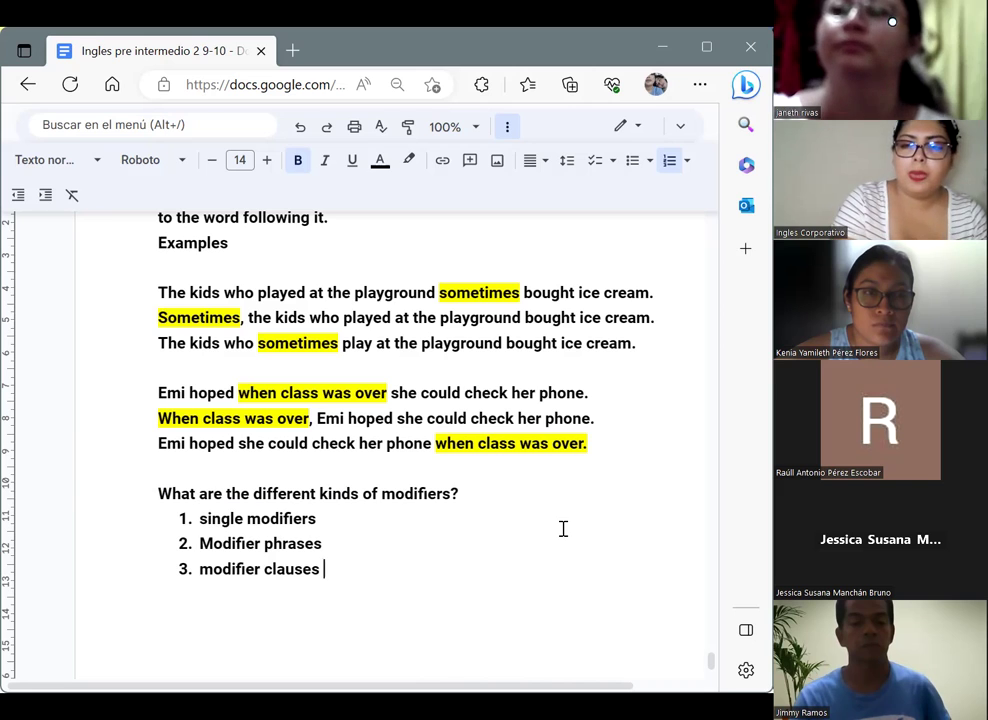
key(Return)
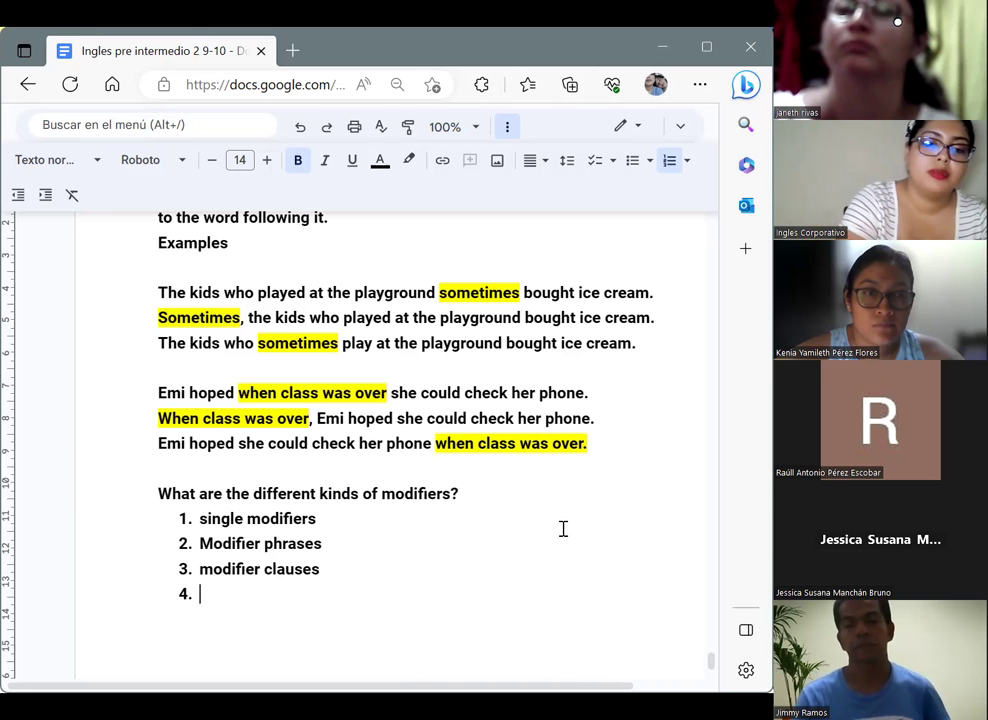
text(adjec)
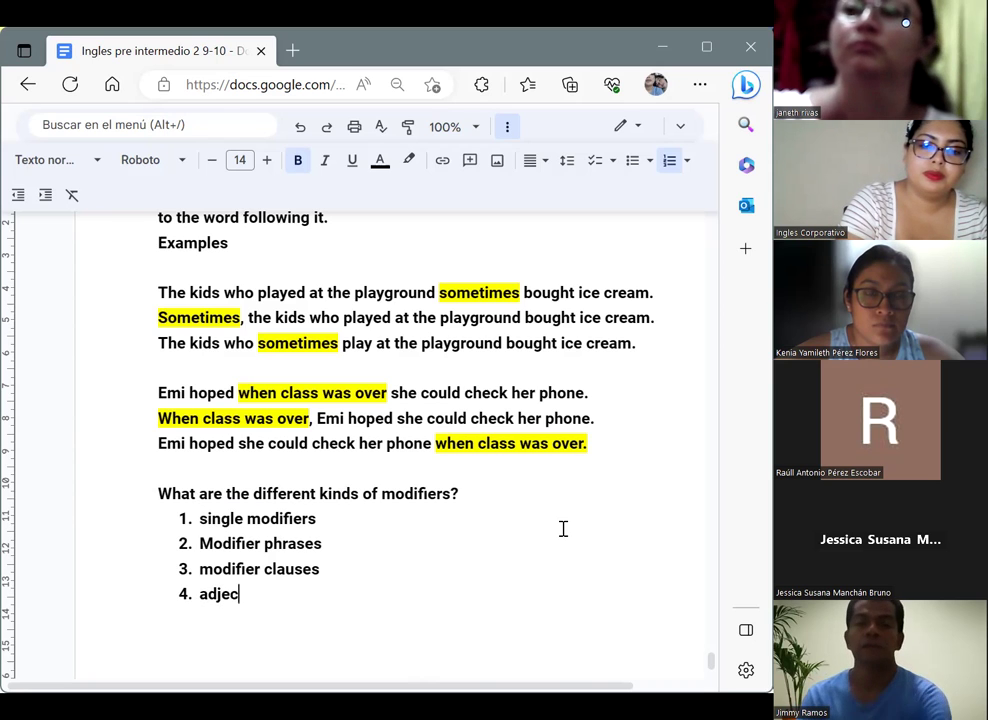
text(tive)
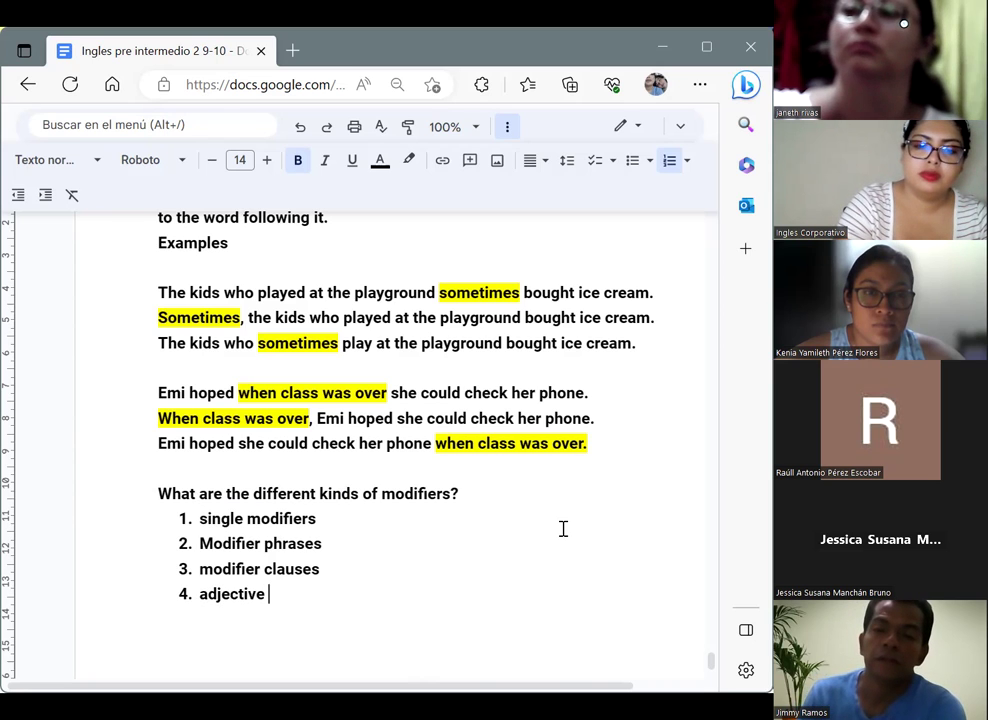
text( phrases)
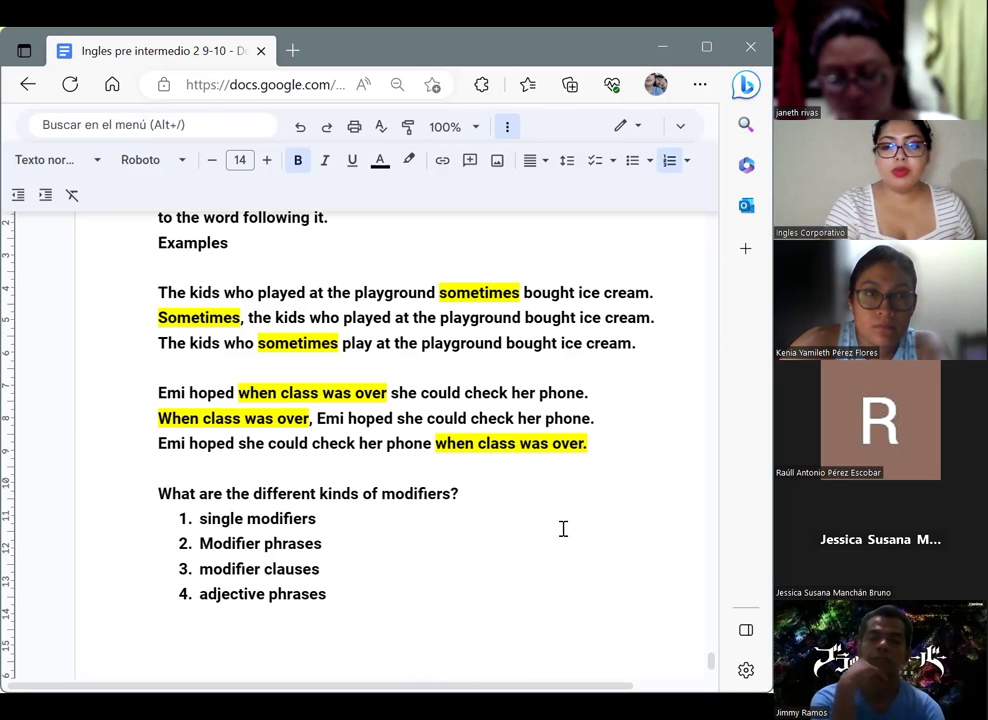
key(Return)
key(Return)
key(Return)
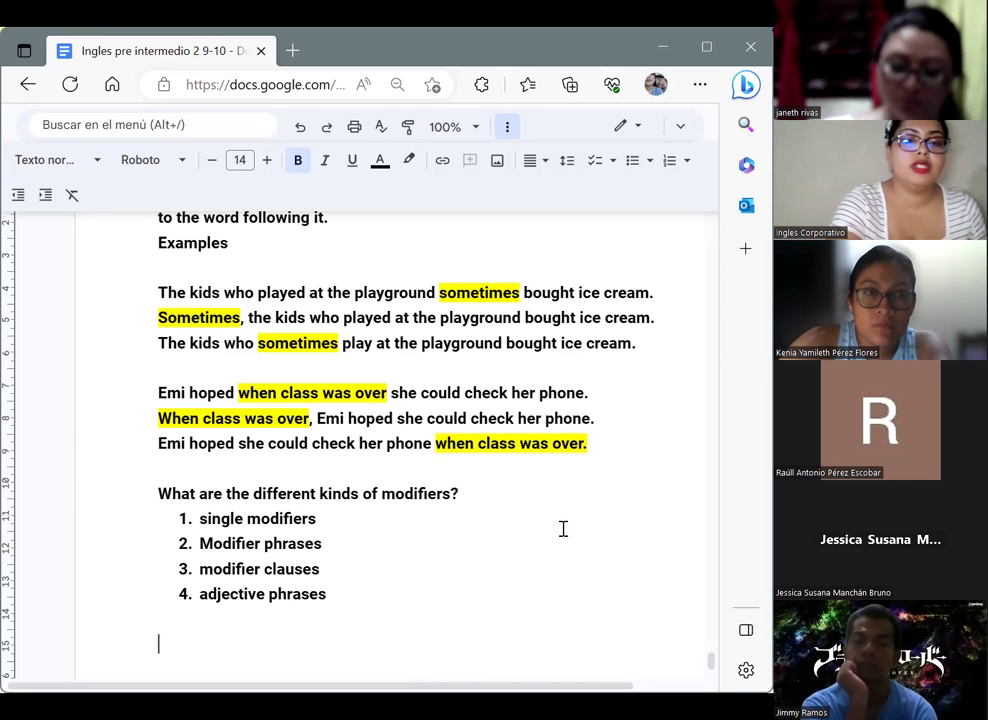
Type 'Example:' and below it 'The building that was taller than the others was prone to power outages.'.
text(Exam)
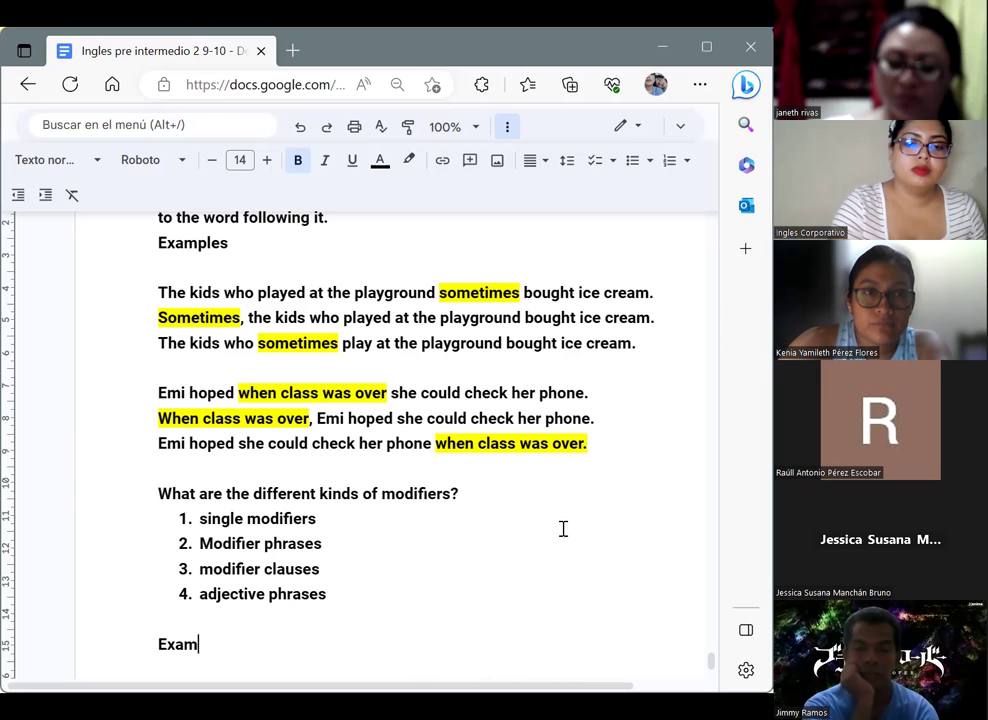
text(ple:)
key(Return)
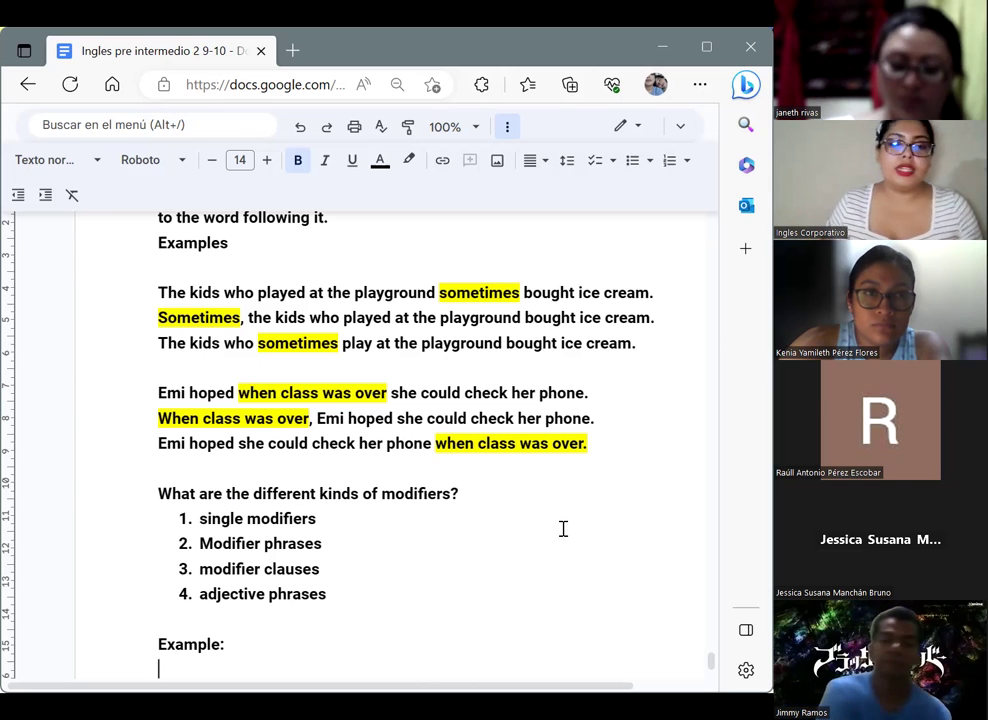
text(TA)
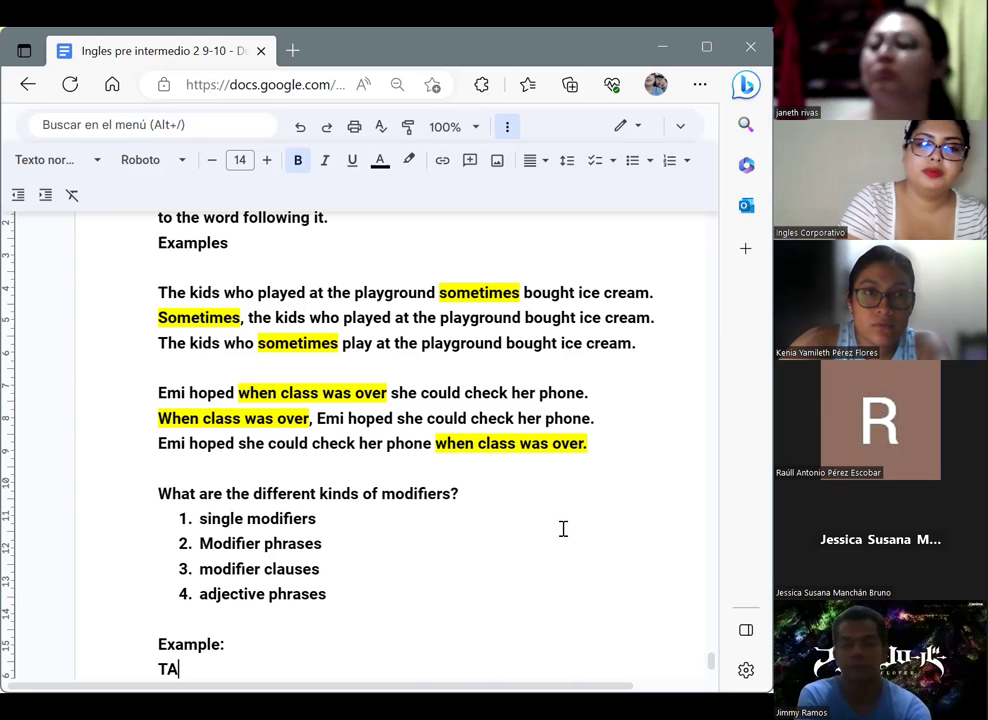
key(BackSpace)
text(he building that)
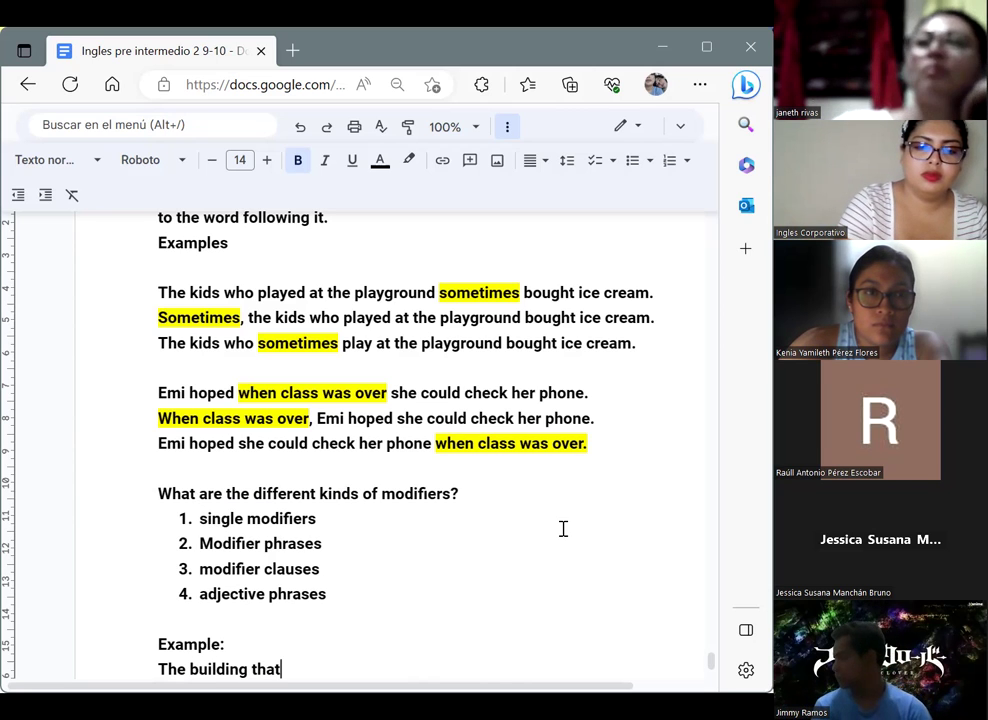
text( was taller than the oth)
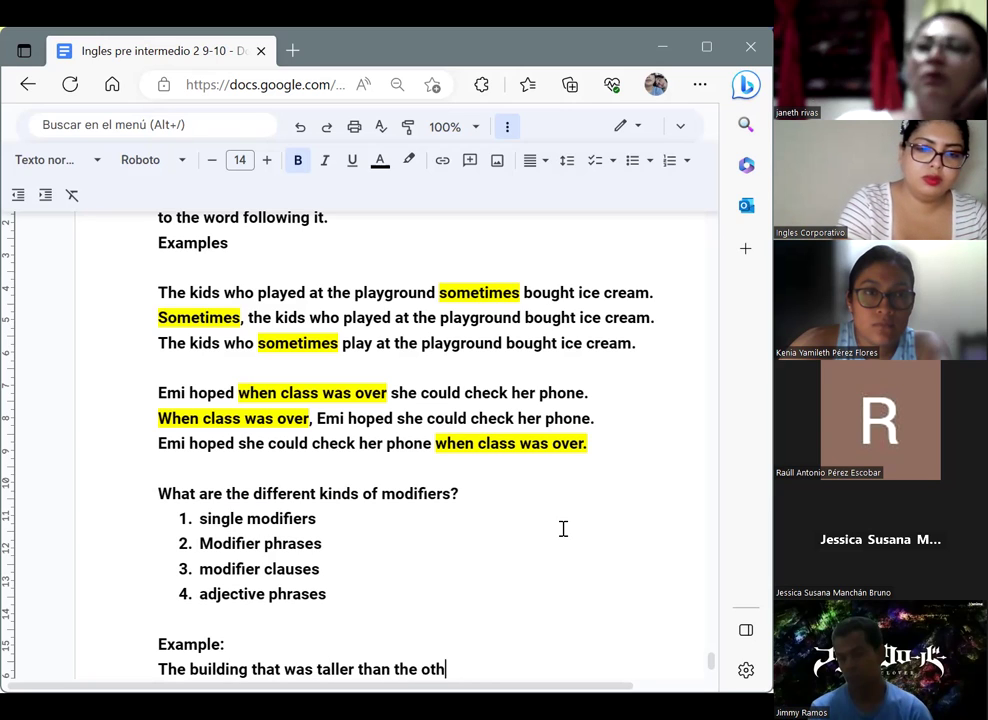
text(er)
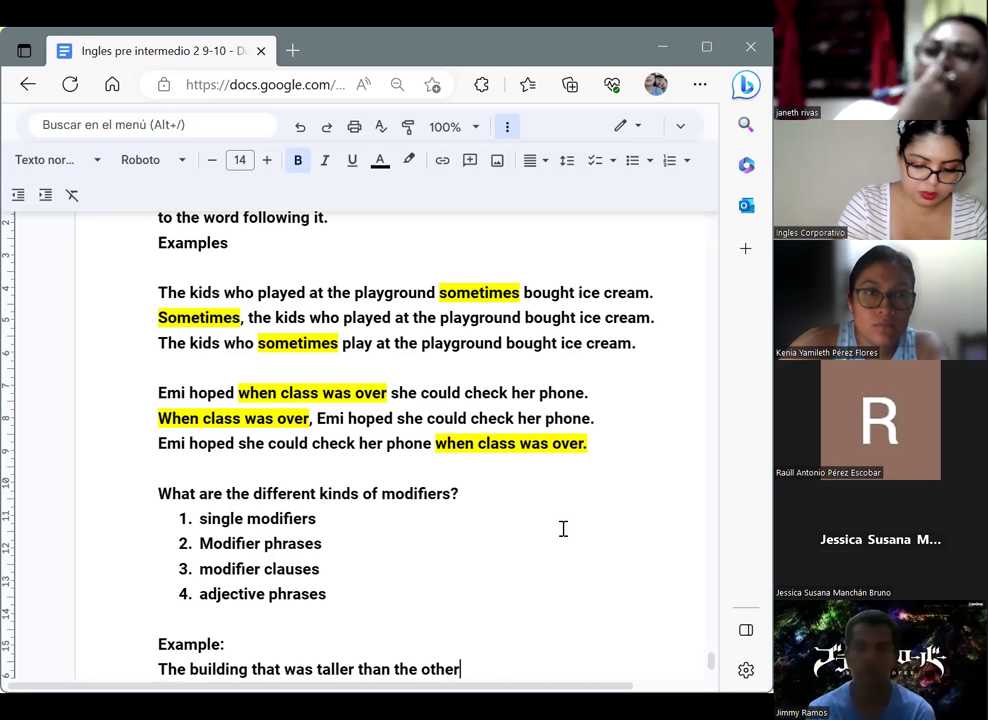
text(s )
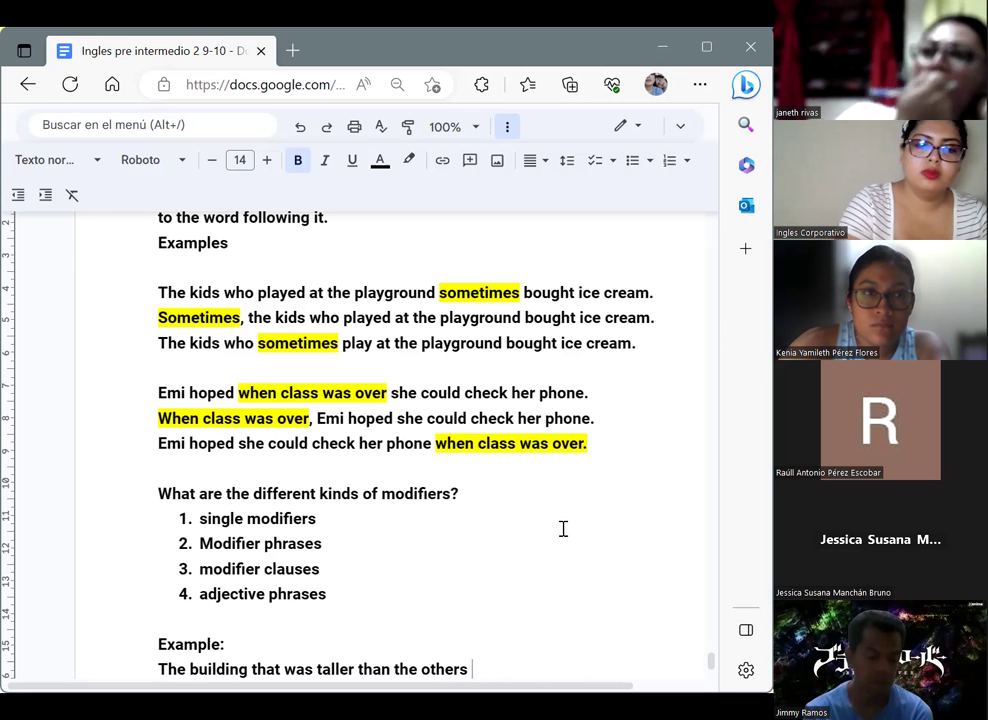
text(was prone)
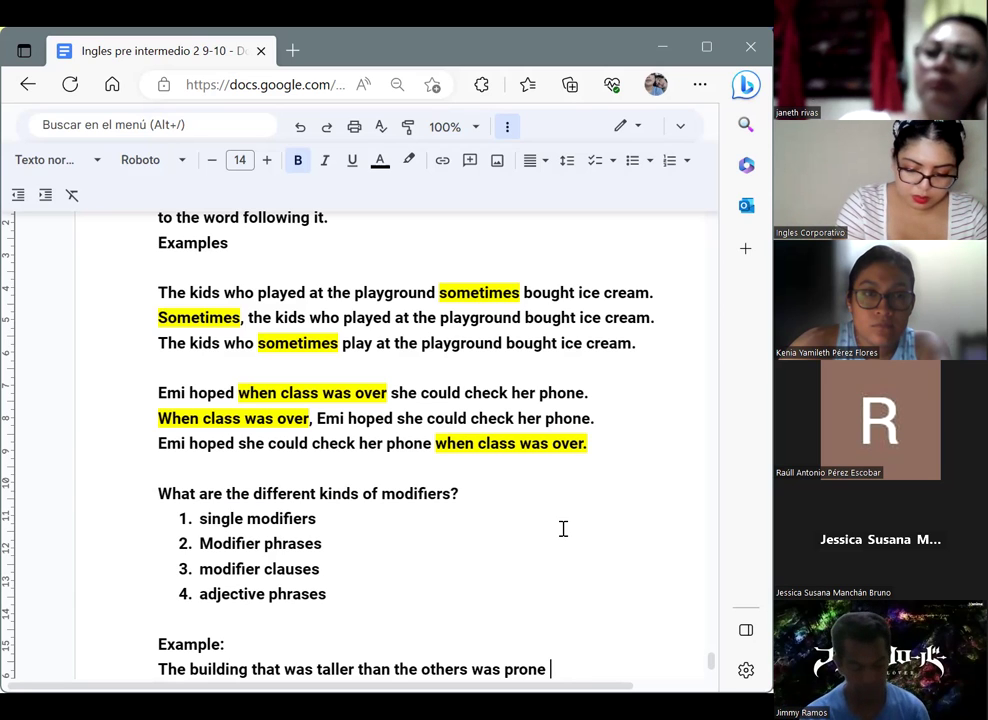
text(t)
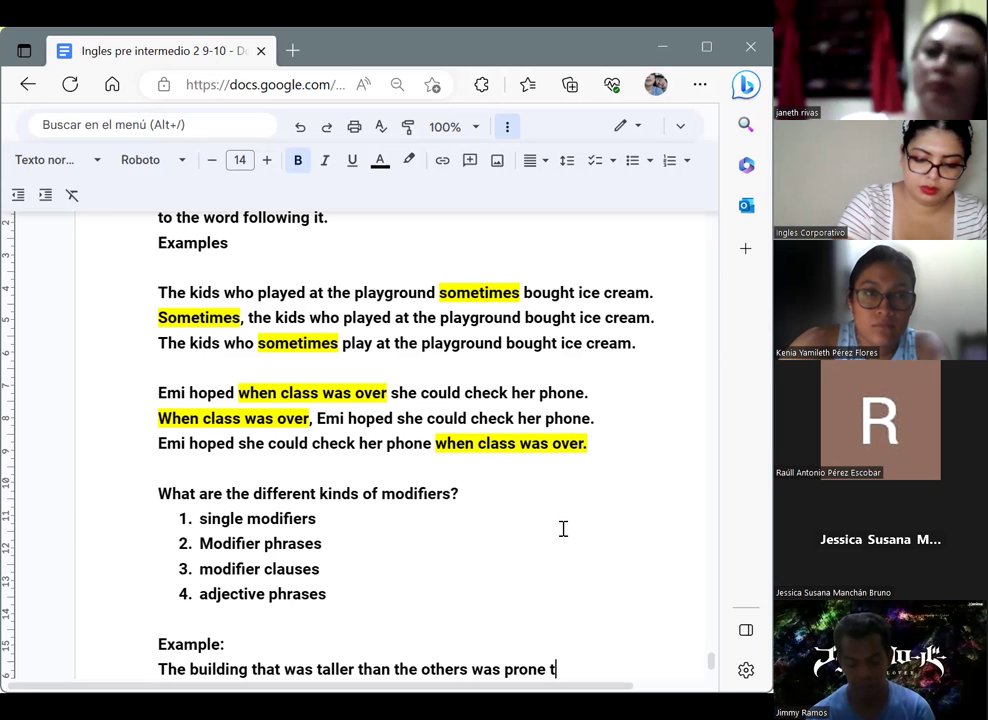
text(o power out)
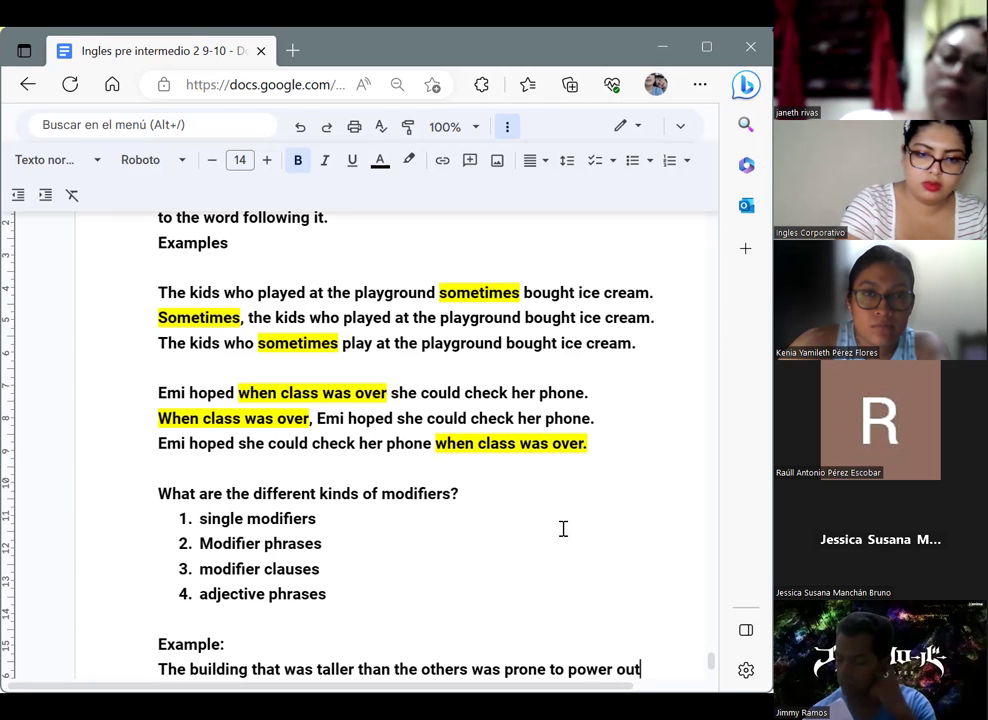
text(ages.)
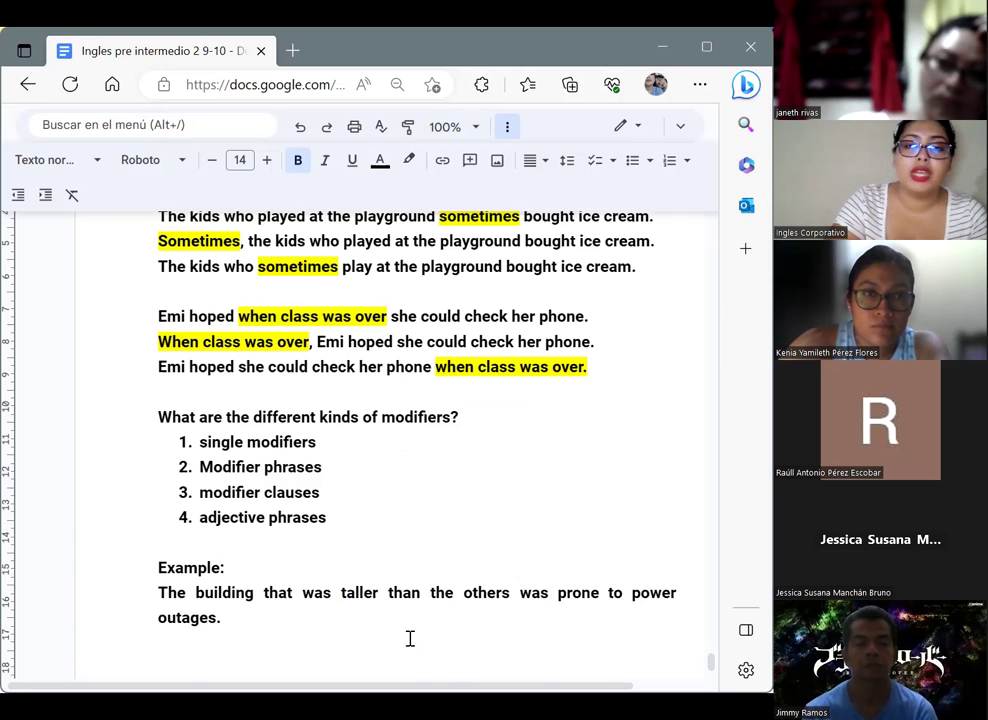
Apply a yellow highlight to 'taller than the others' in the building sentence.
double_click(386, 596)
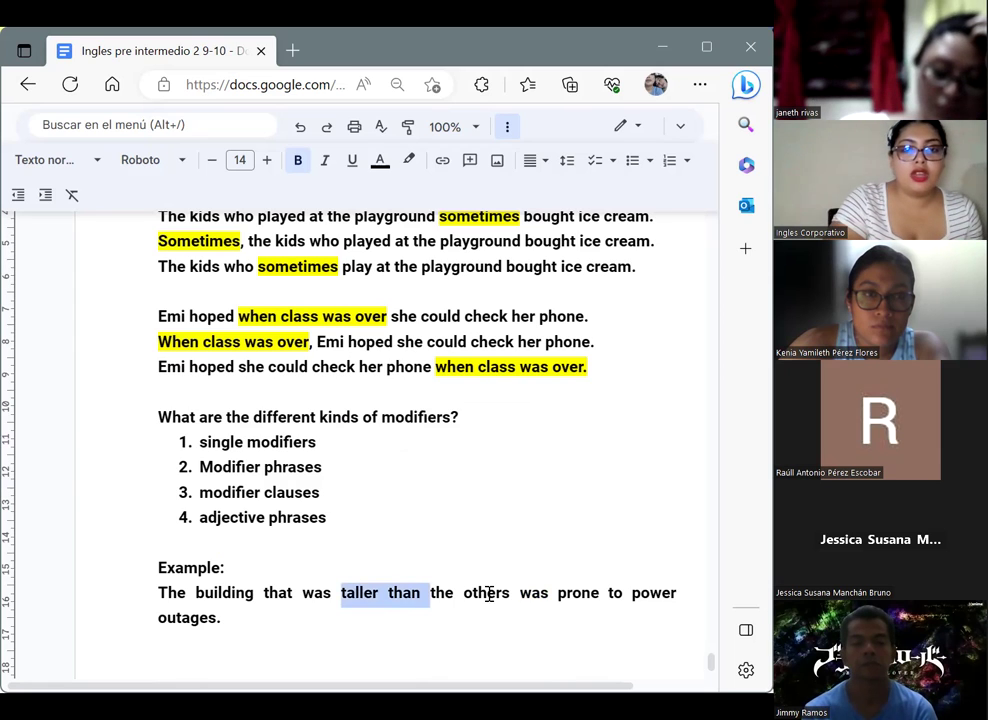
drag(488, 594, 513, 594)
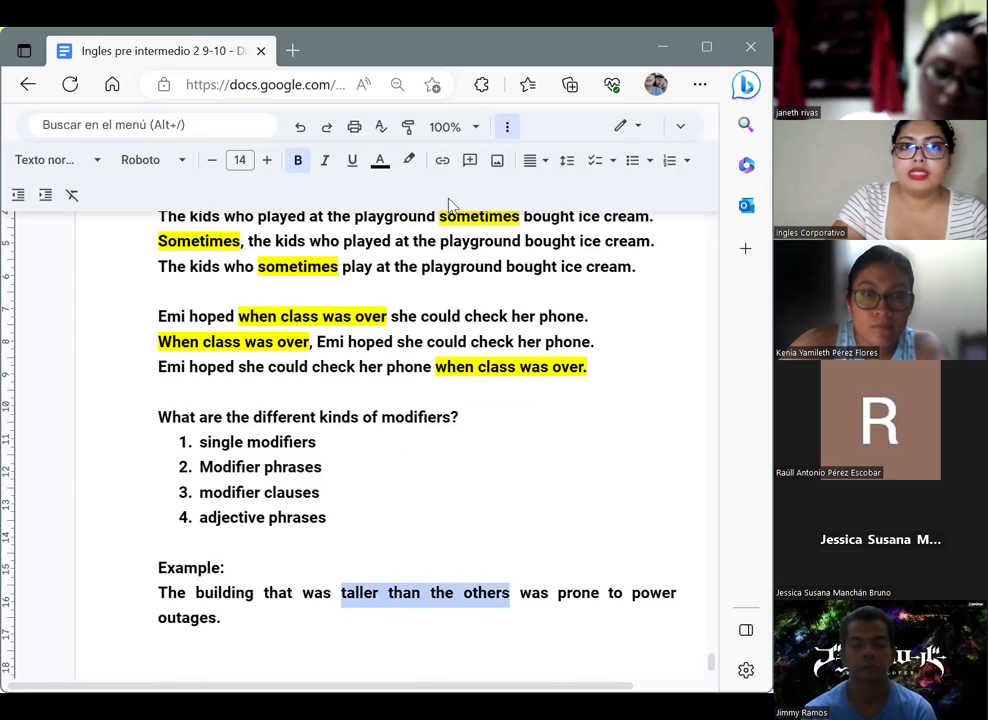
click(409, 160)
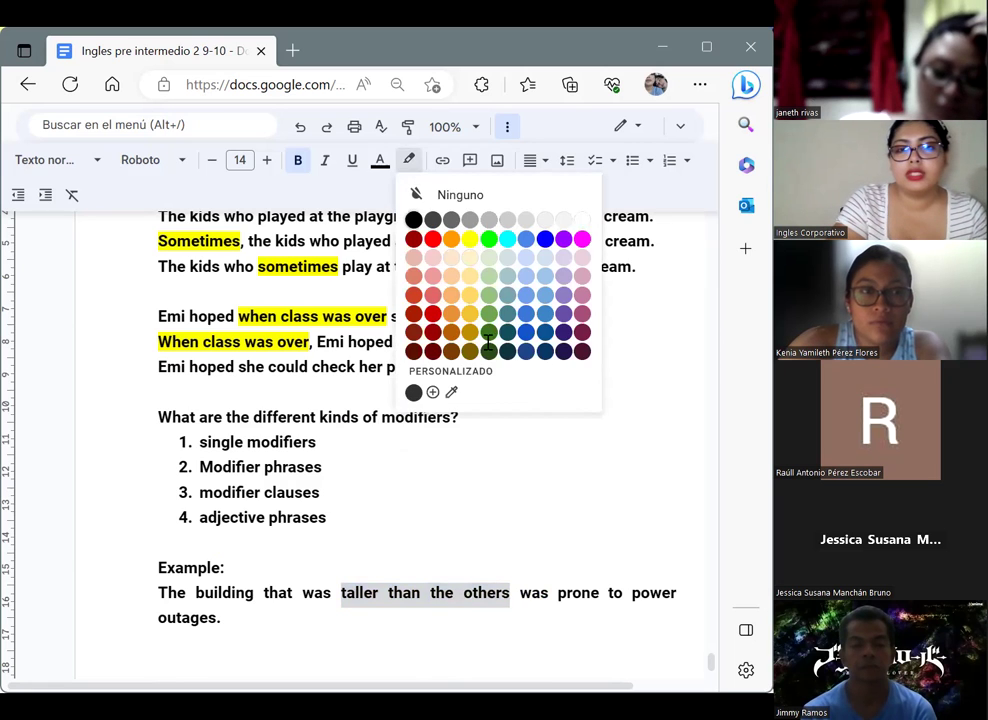
click(469, 239)
click(537, 559)
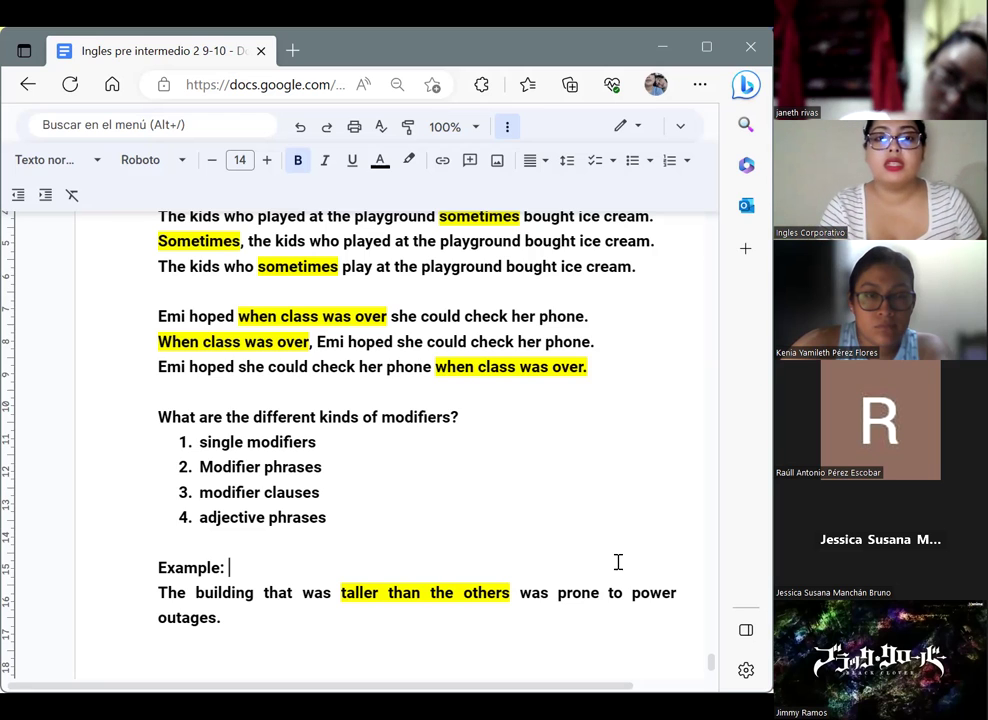
Type the line 'Examples of modifiers' below the building sentence, followed by a blank line.
click(351, 641)
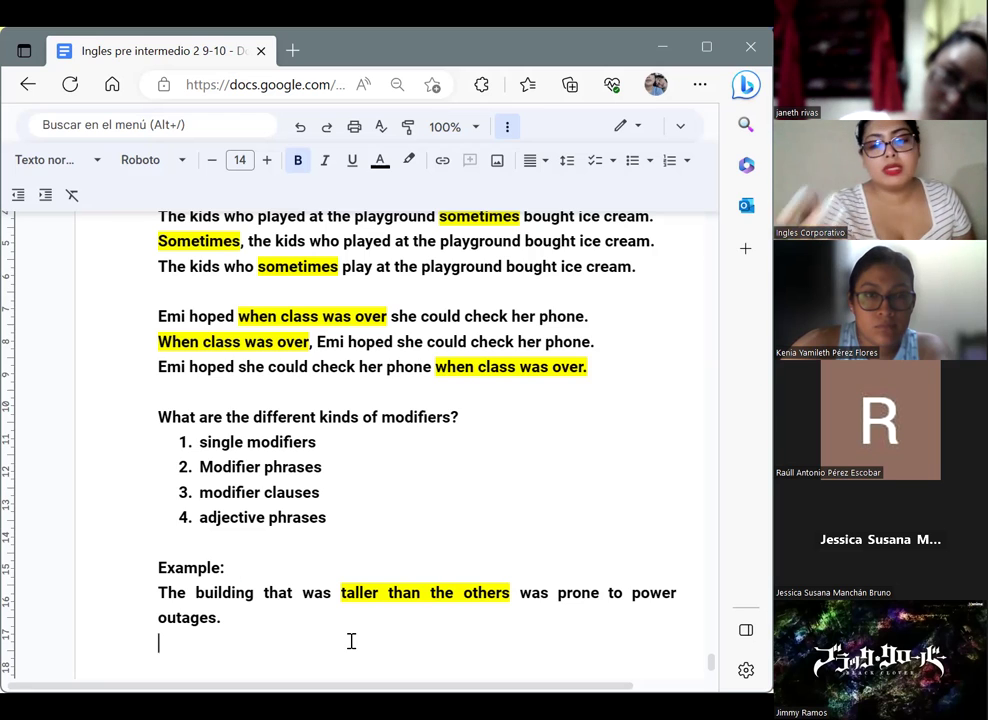
key(Return)
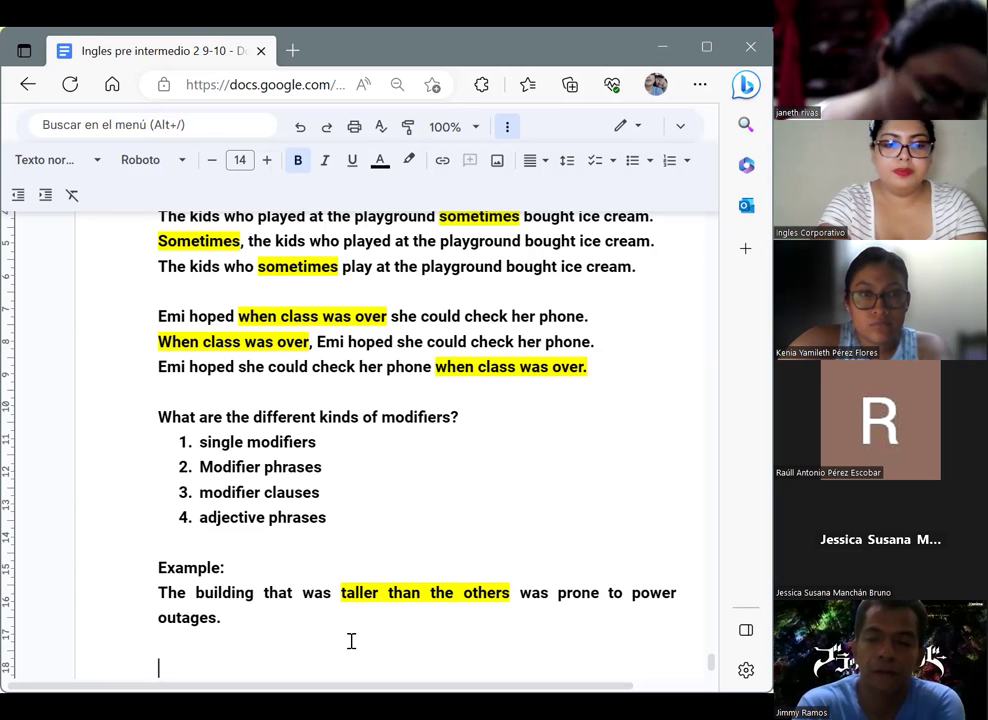
text(Examples of mof)
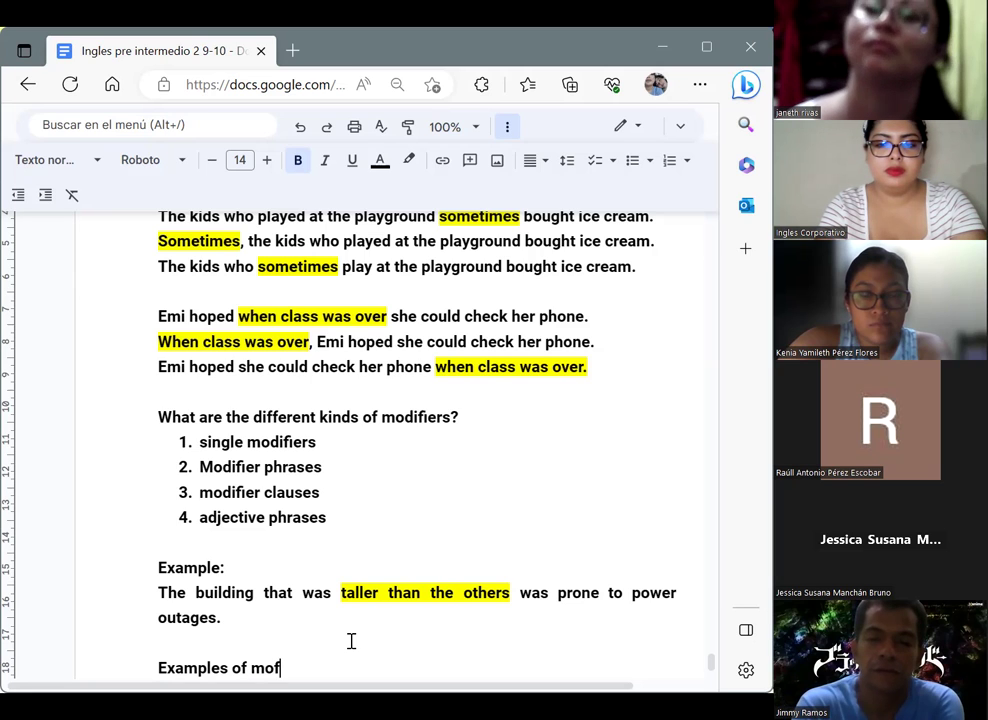
key(BackSpace)
text(dif)
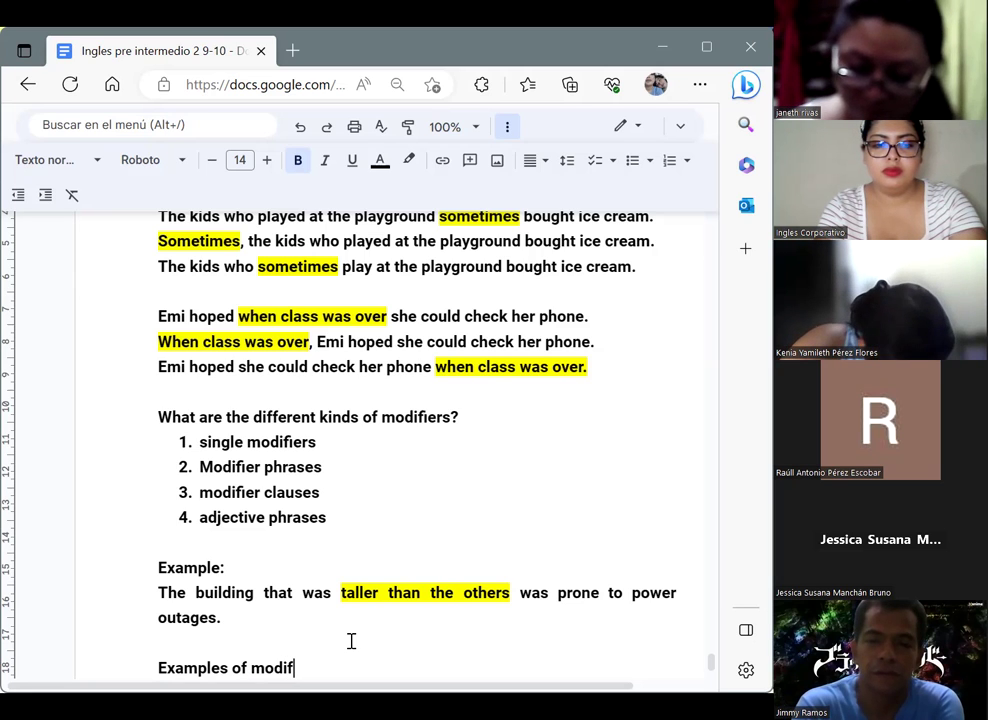
text(iers)
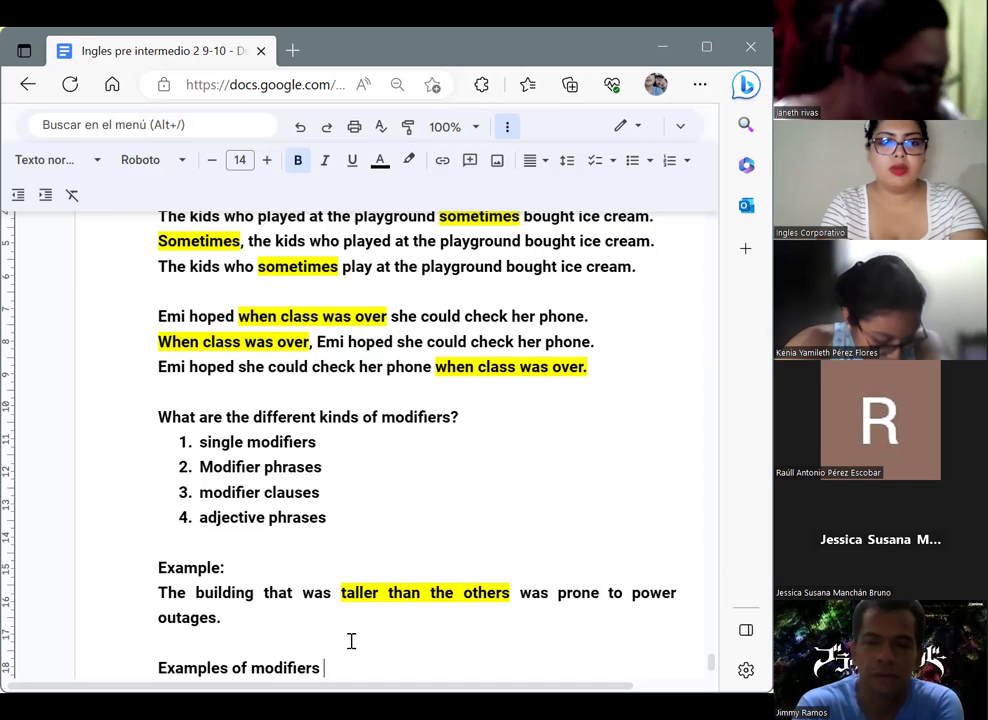
key(Return)
key(Return)
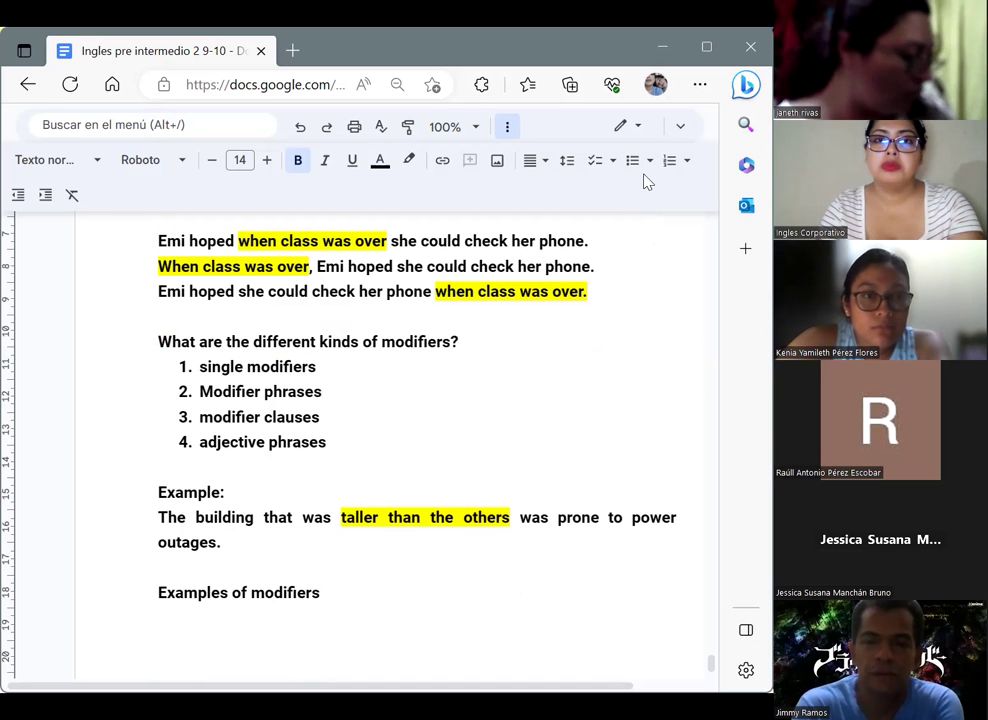
Begin a star-bullet list with 'We went to the beach on our vacation last year.'.
click(649, 161)
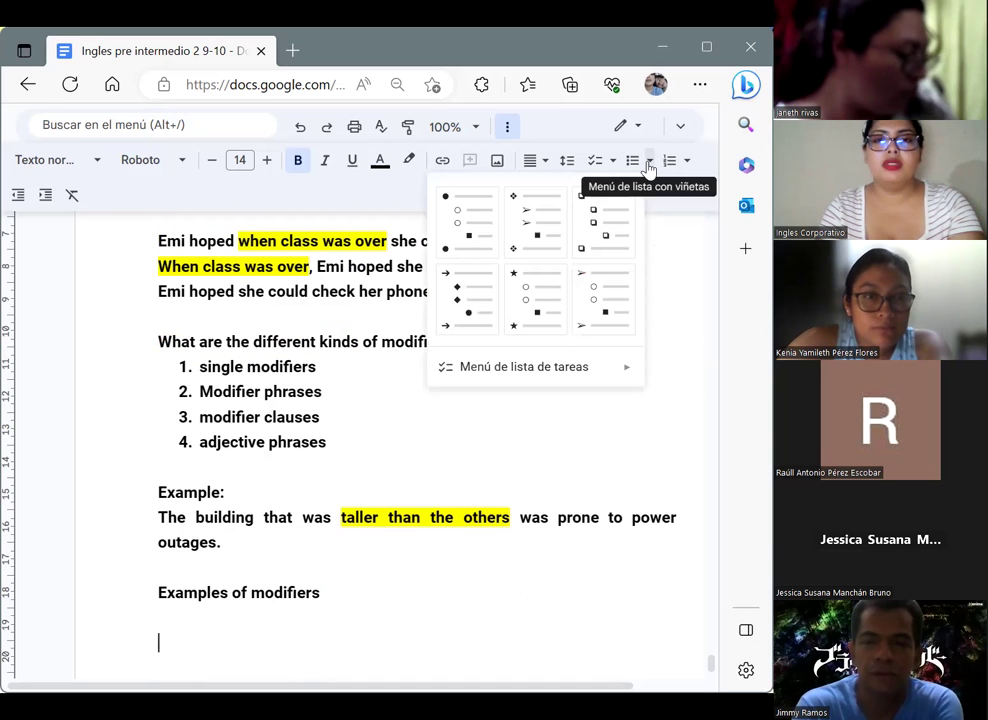
click(524, 286)
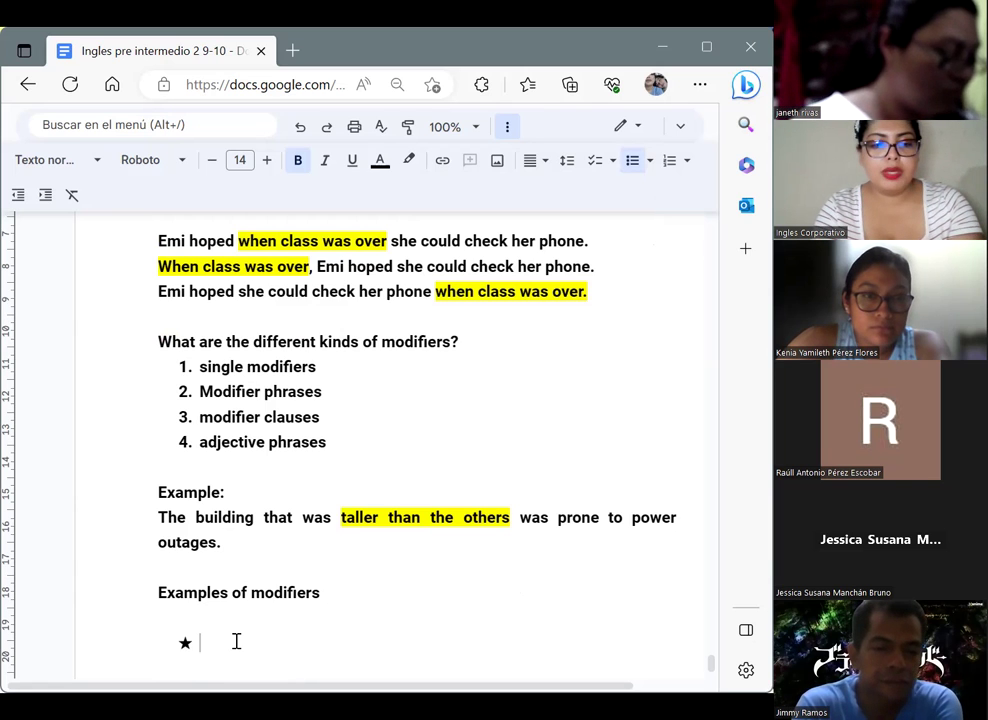
text(We w)
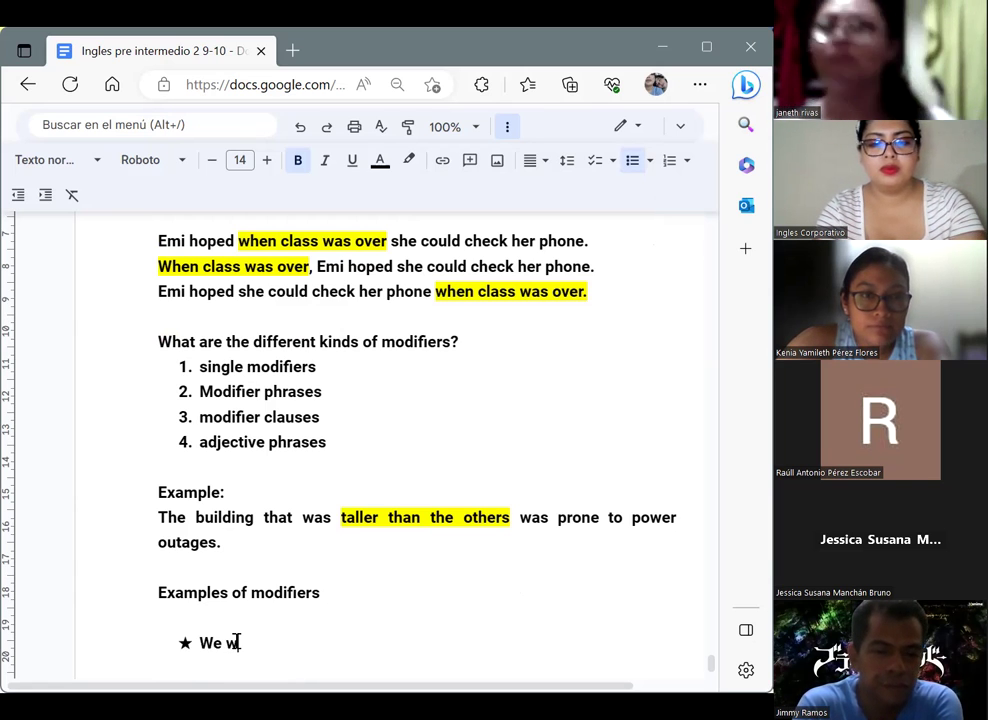
text(ent to the )
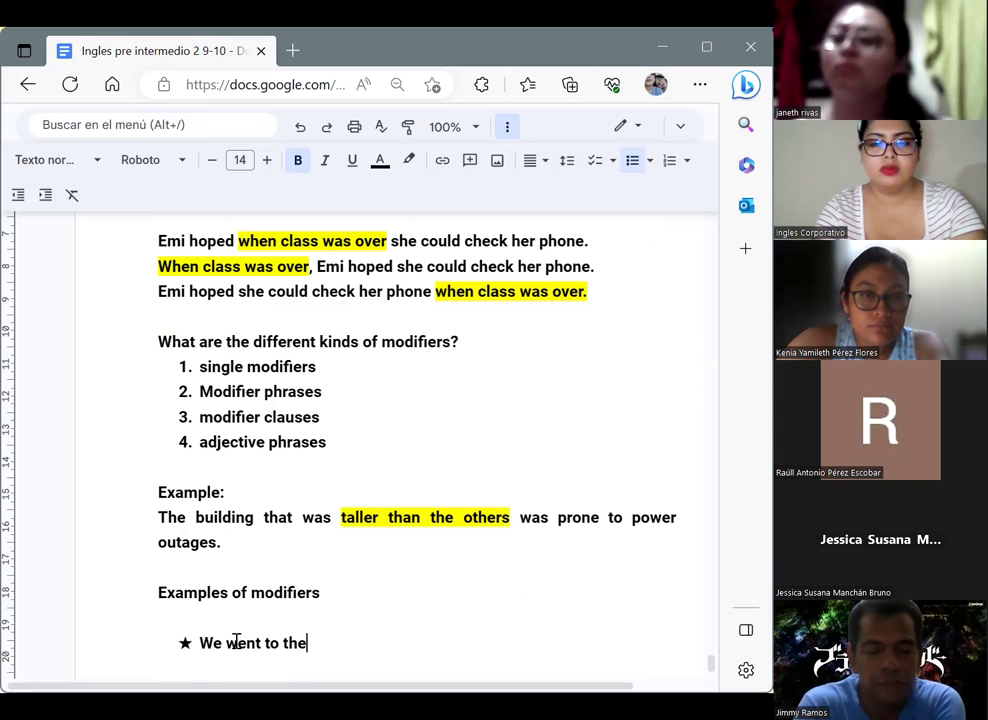
text(beach o)
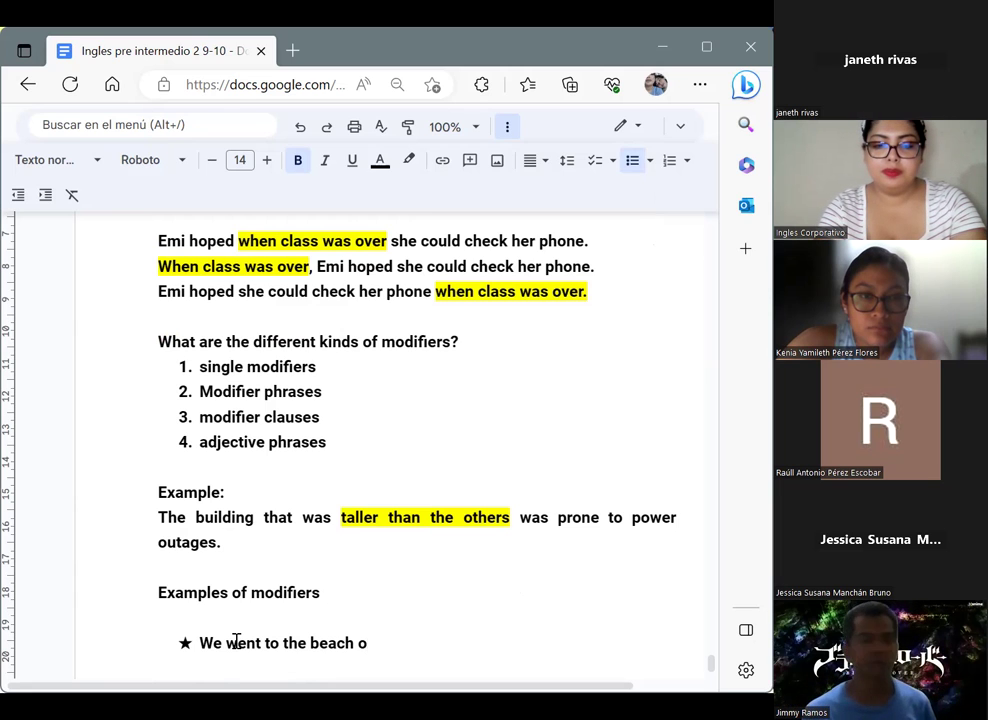
text(n our vacation las)
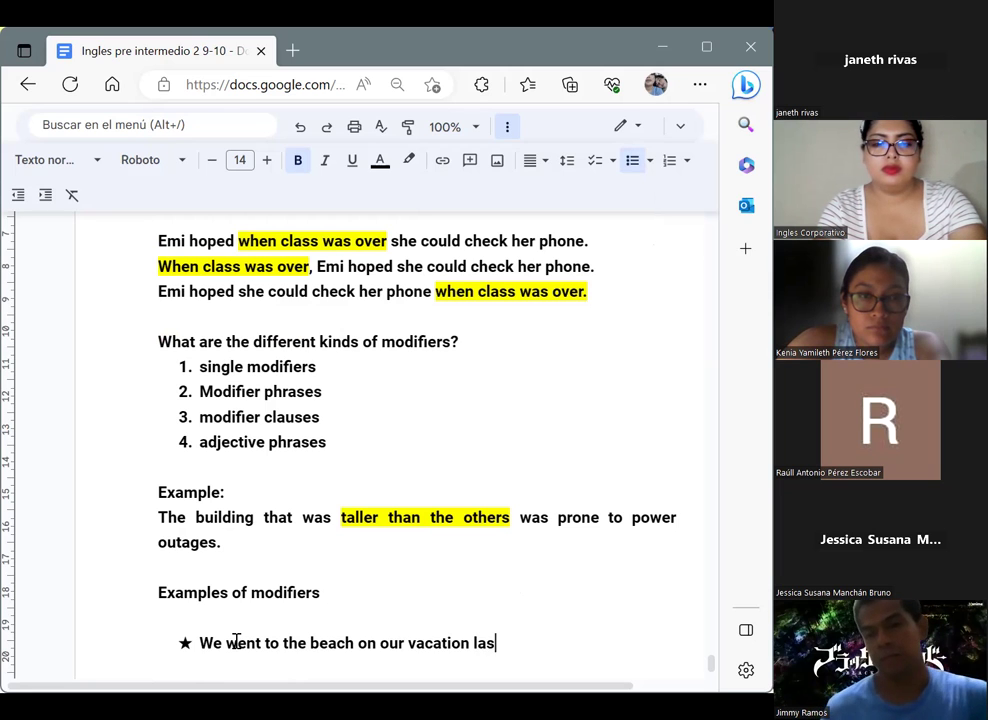
text(t year)
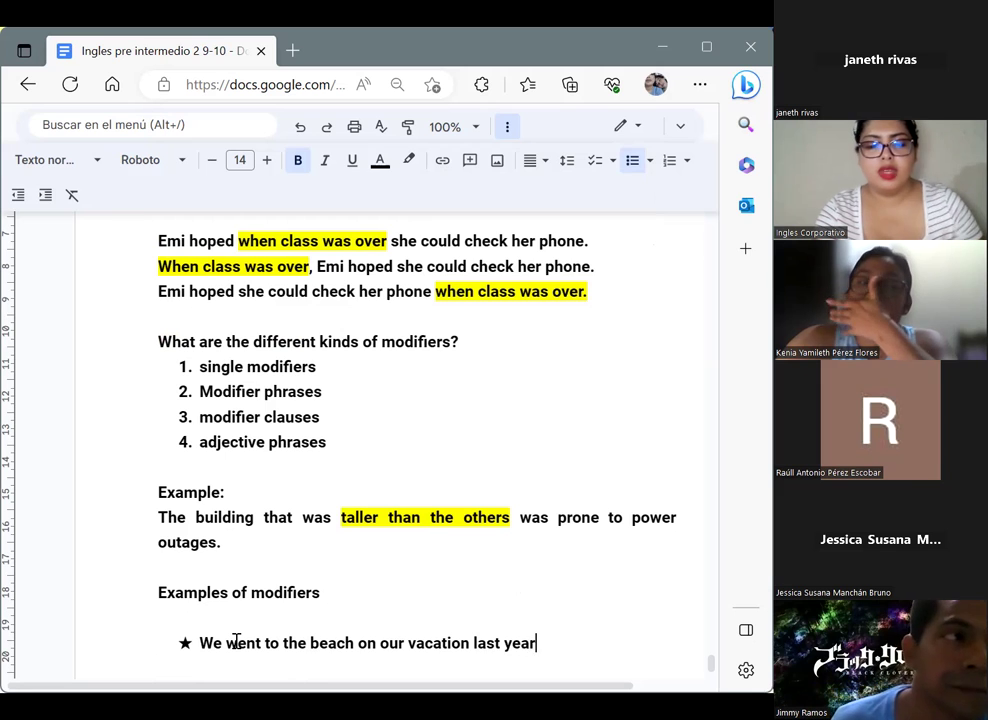
text(.)
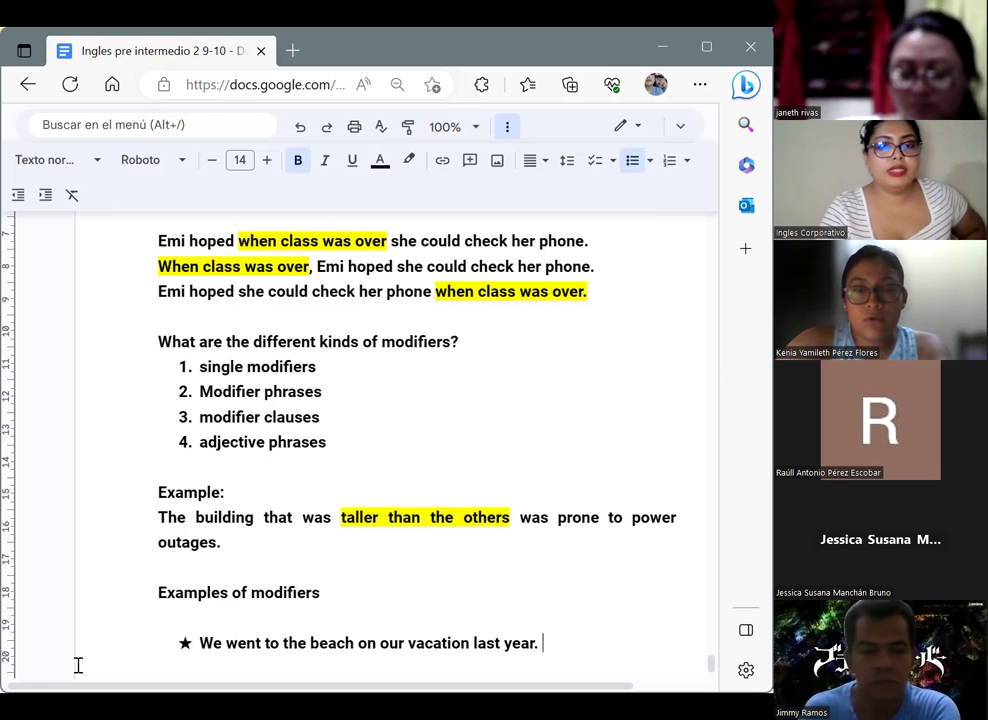
Highlight 'to the beach' and 'last year.' in yellow in the beach sentence.
drag(309, 641, 267, 638)
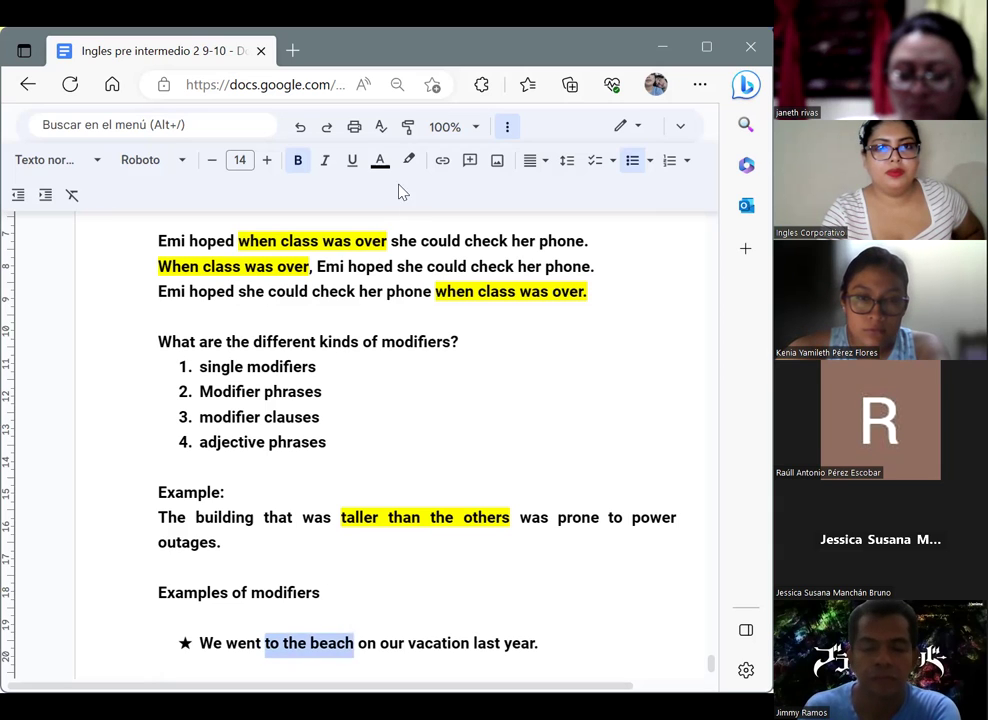
click(408, 161)
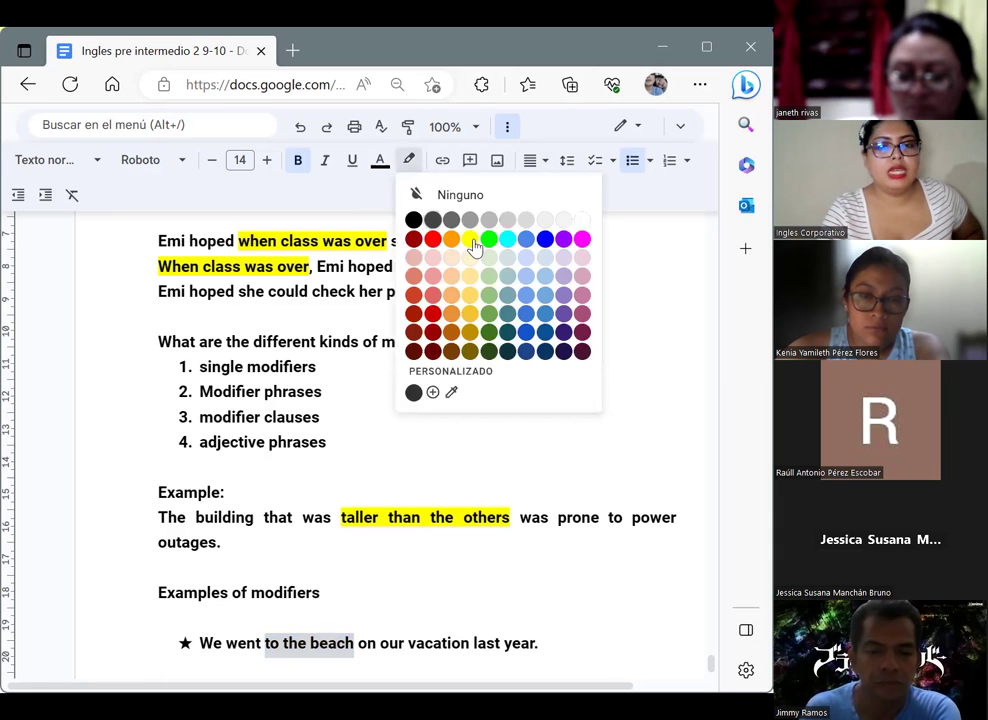
click(474, 247)
click(549, 643)
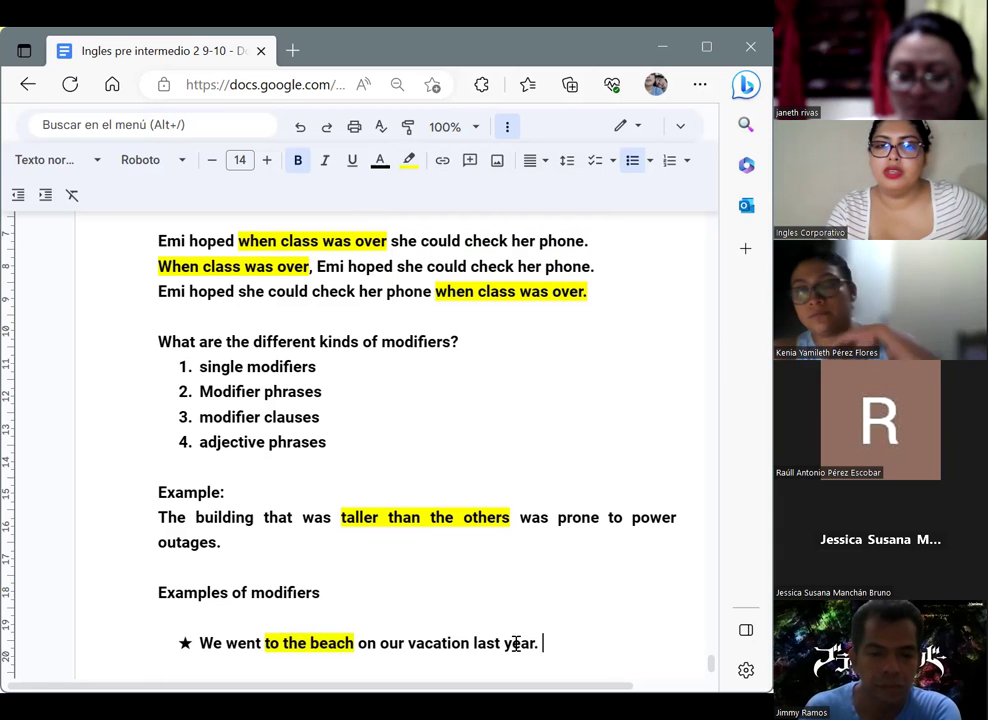
shift+click(474, 642)
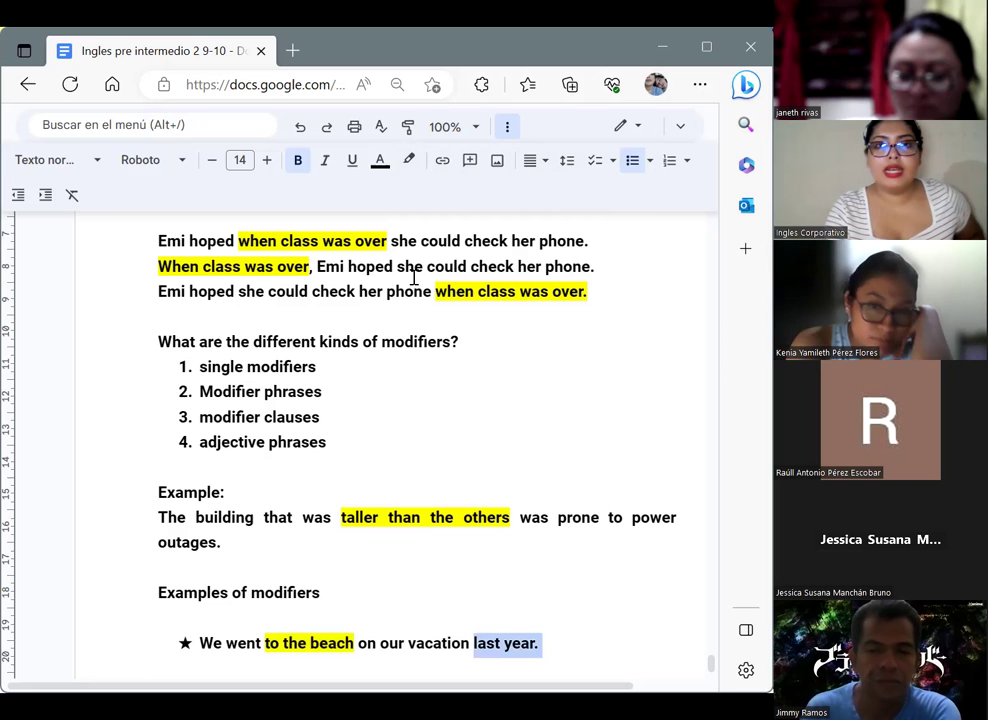
click(409, 161)
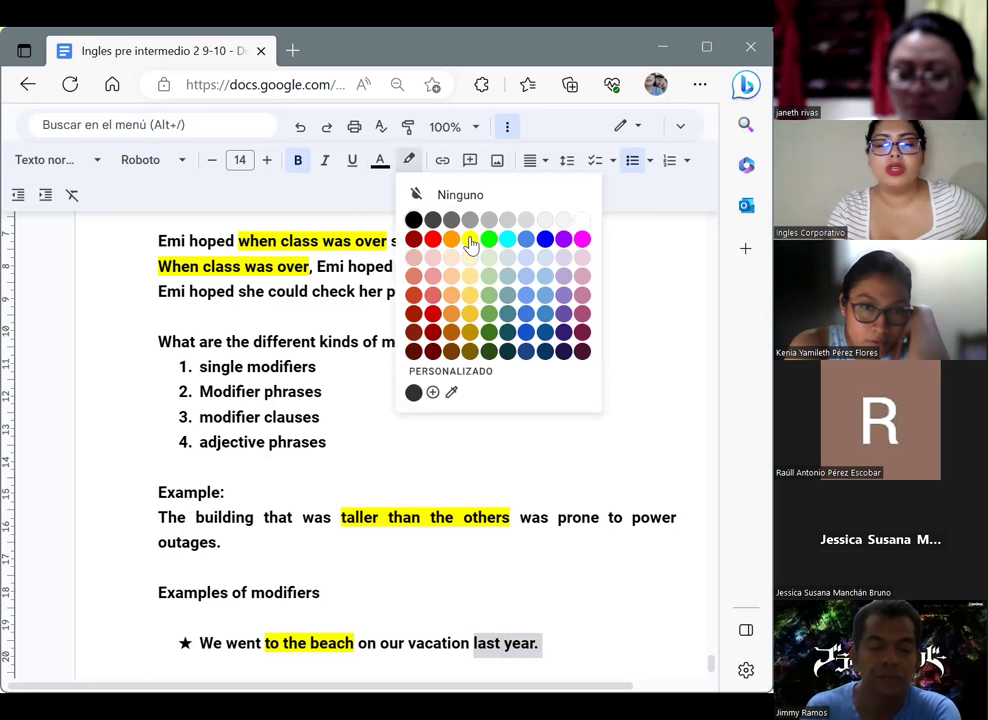
click(470, 240)
click(563, 637)
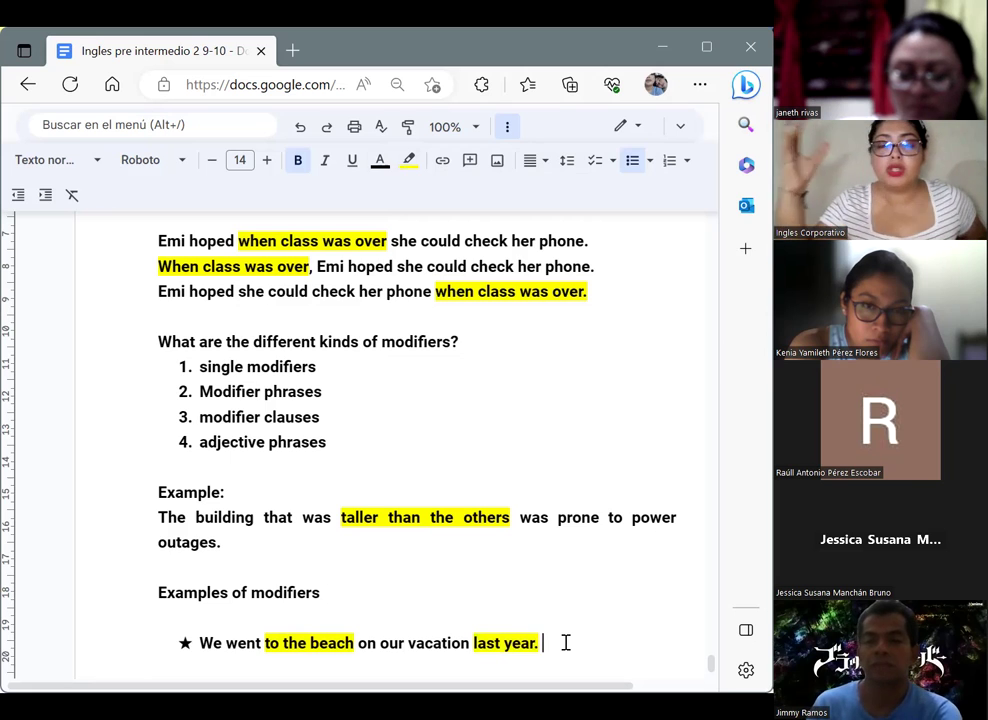
Start a new star bullet with its highlight colour set to none.
key(Return)
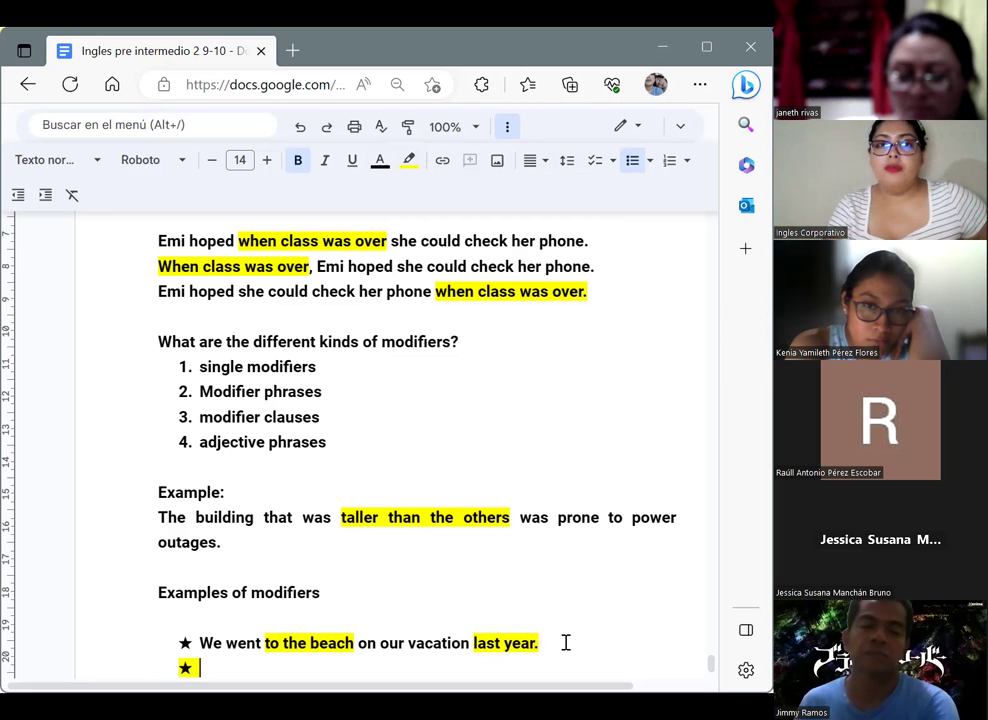
click(409, 162)
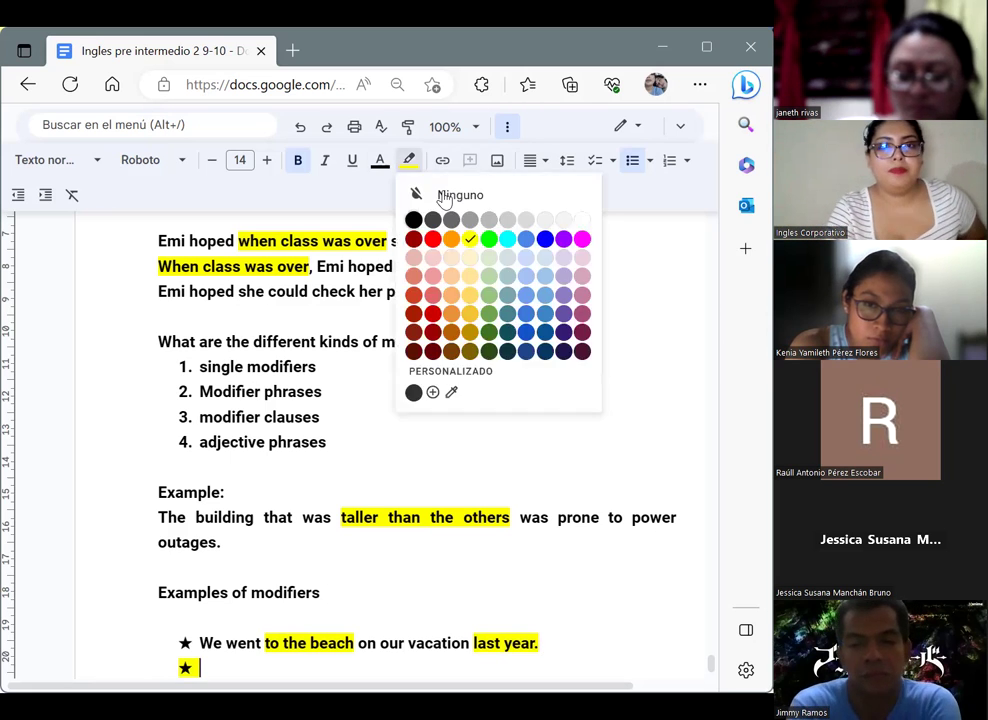
click(452, 195)
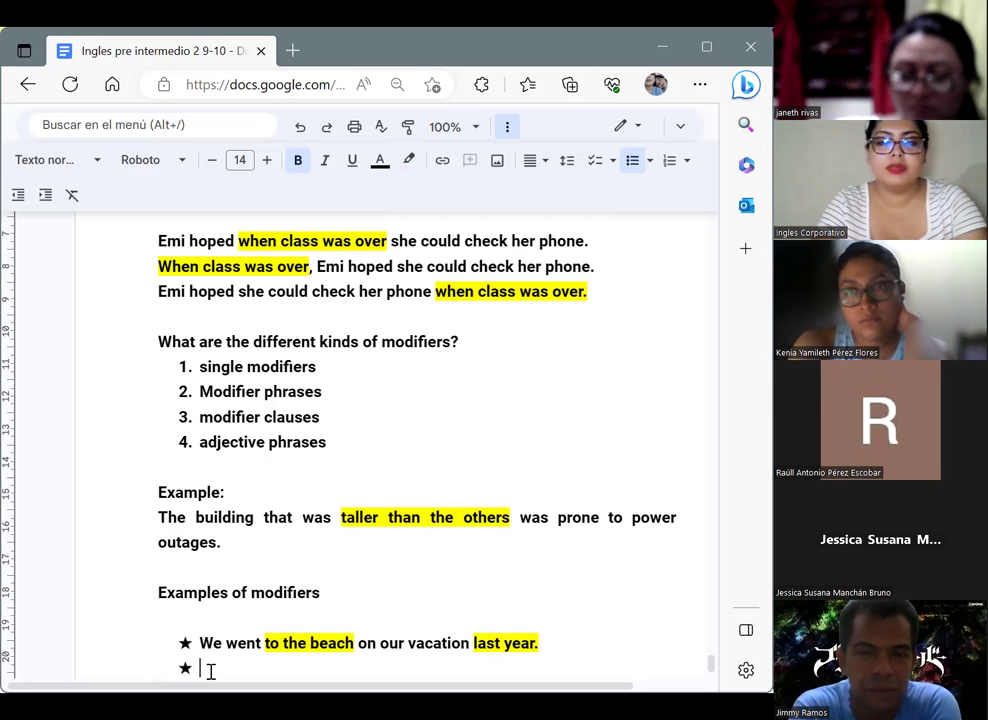
Type the second example sentence about always asking how work is going, highlighting 'always' yellow.
text(Max )
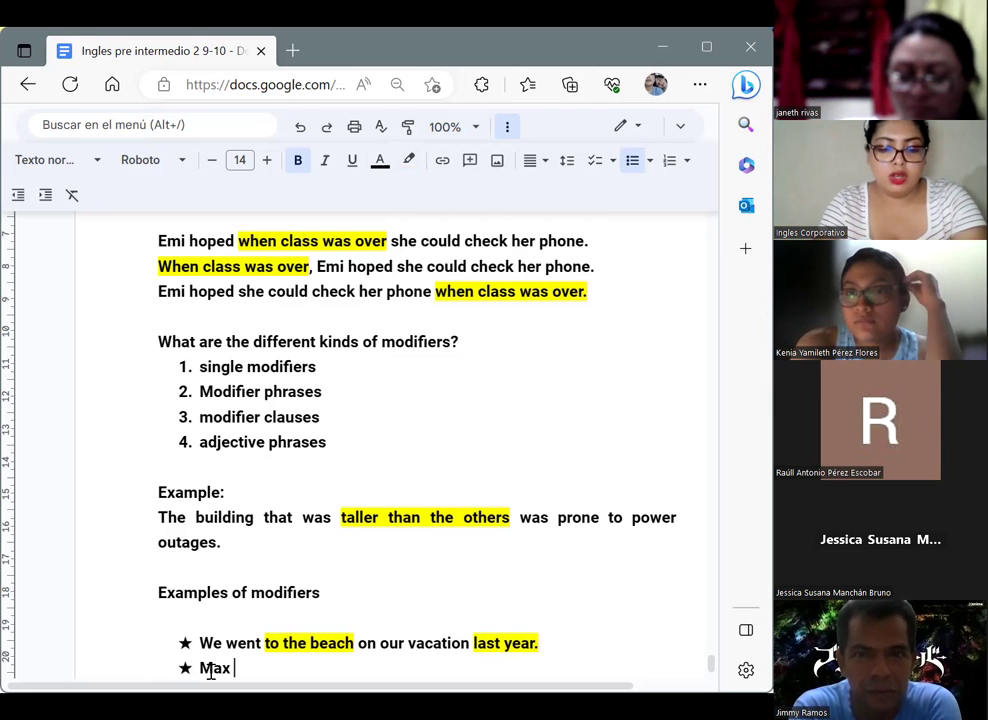
text(alw)
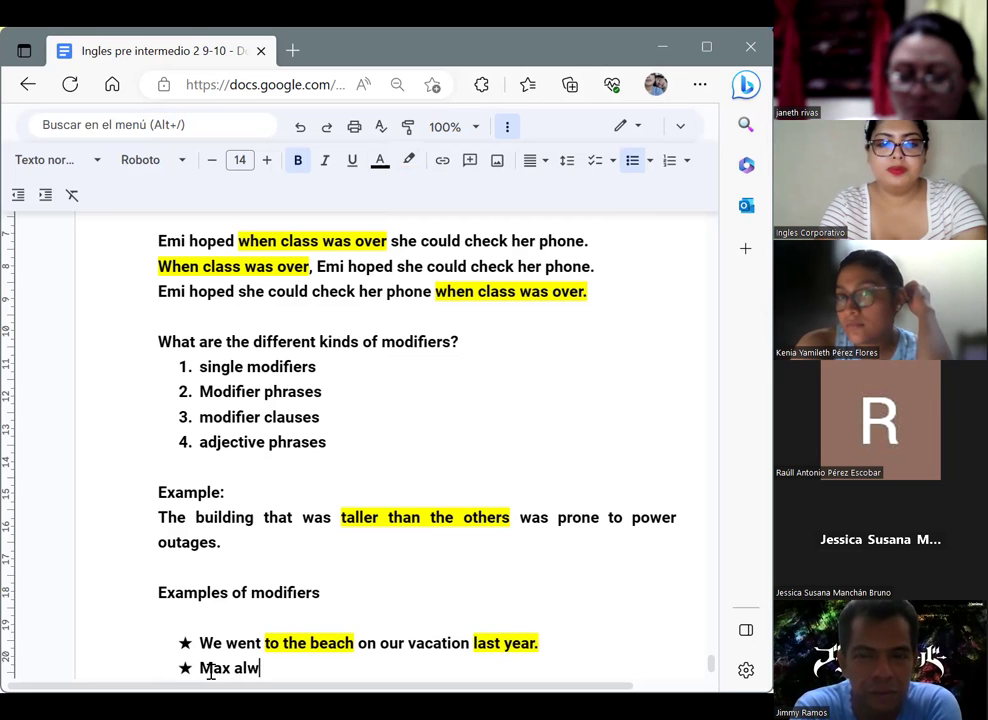
text(ays asks me how work is go)
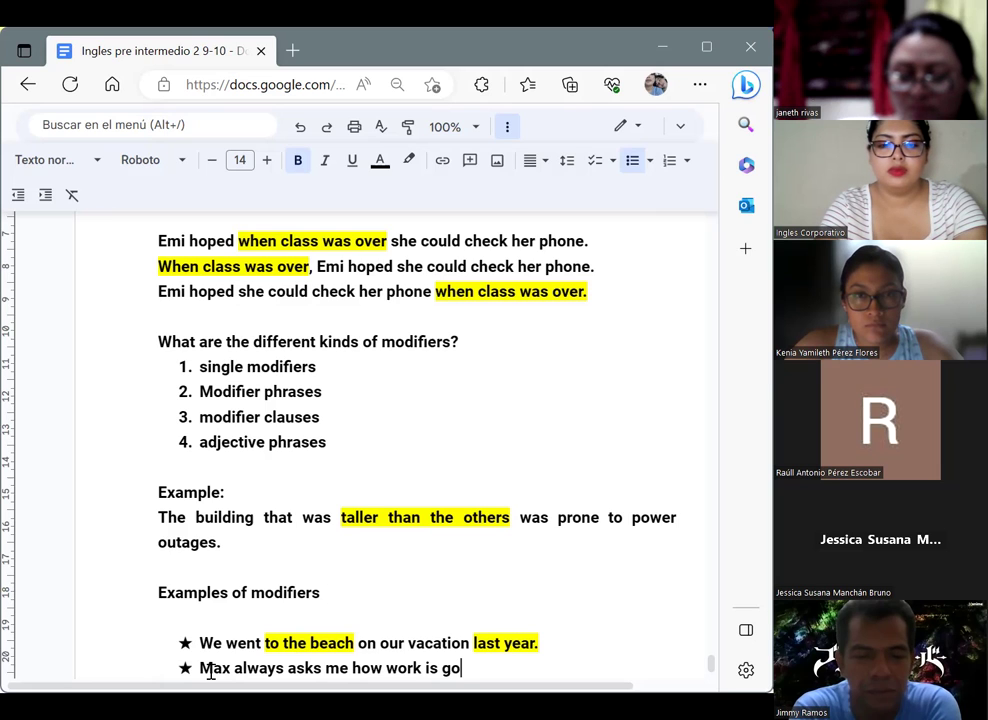
text(ing.)
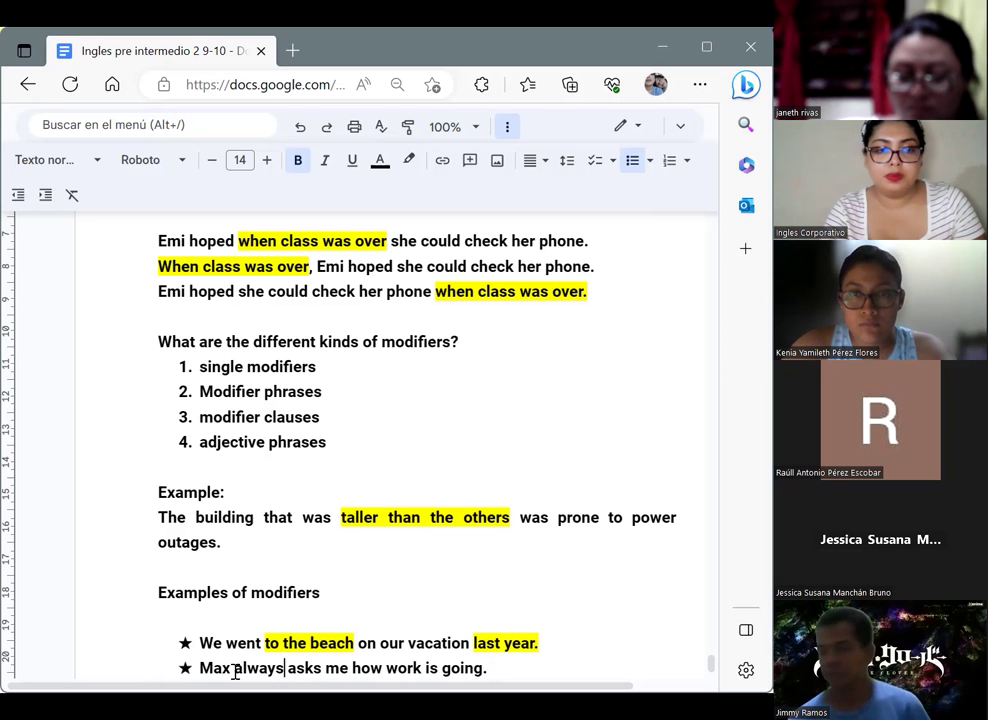
double_click(237, 668)
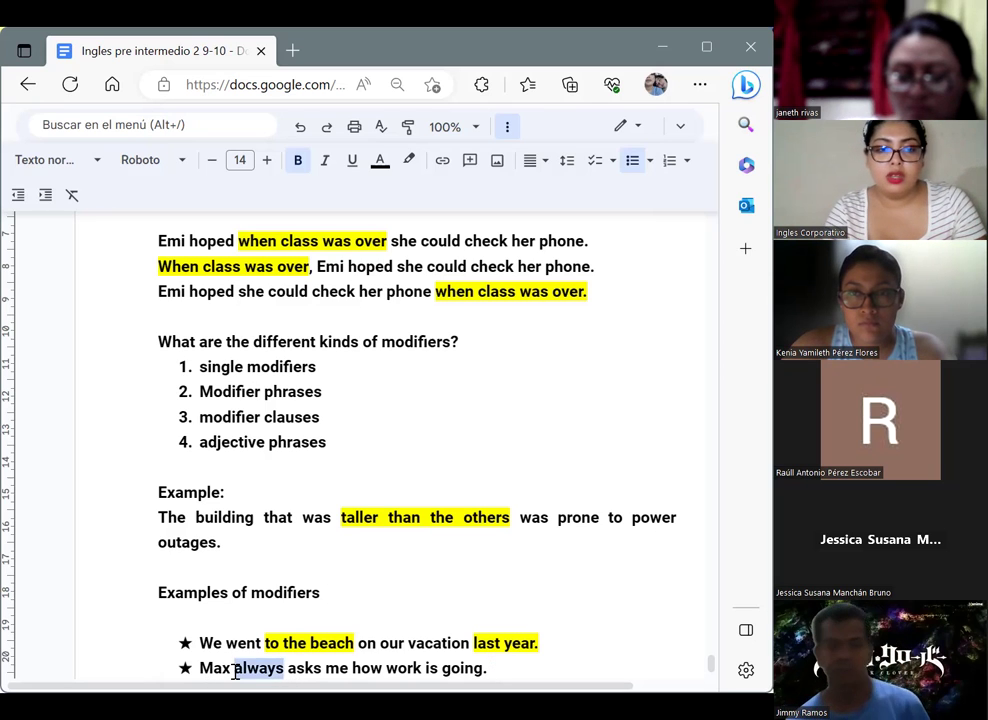
click(409, 160)
click(473, 245)
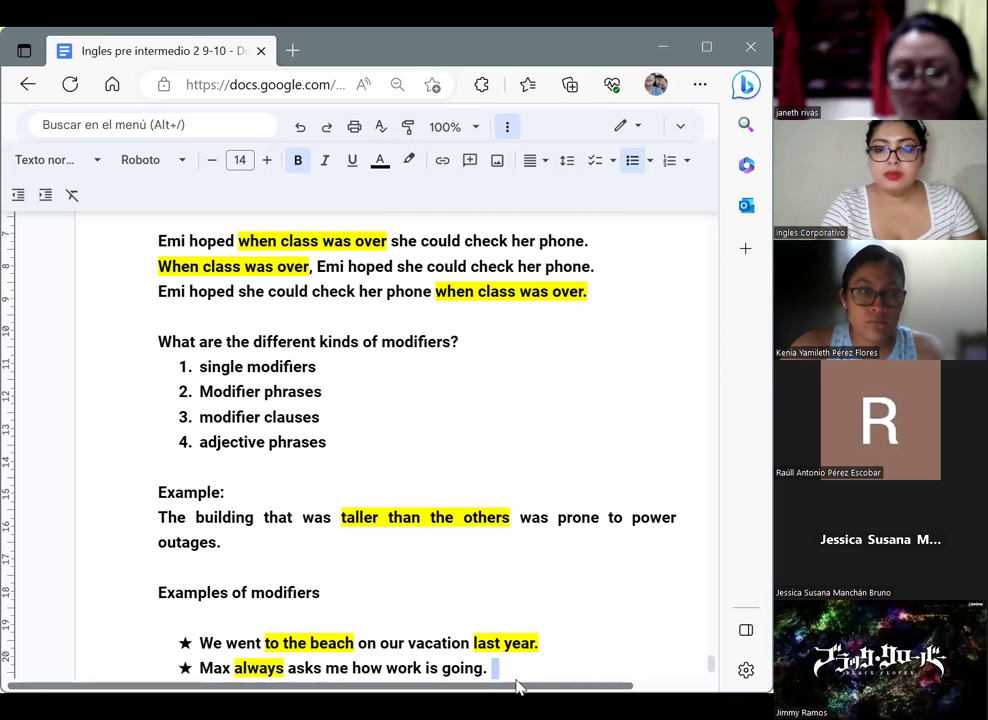
Add a new star bullet reading 'Kristi grew tomatoes that were bigger than everybody else's.'.
key(Return)
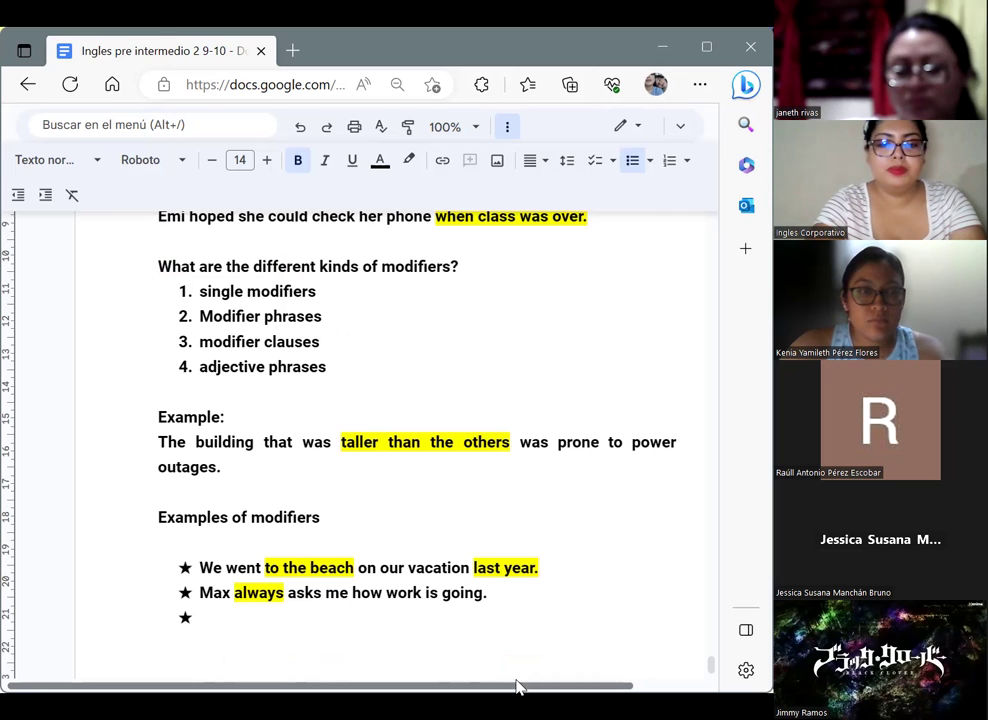
text(Kri)
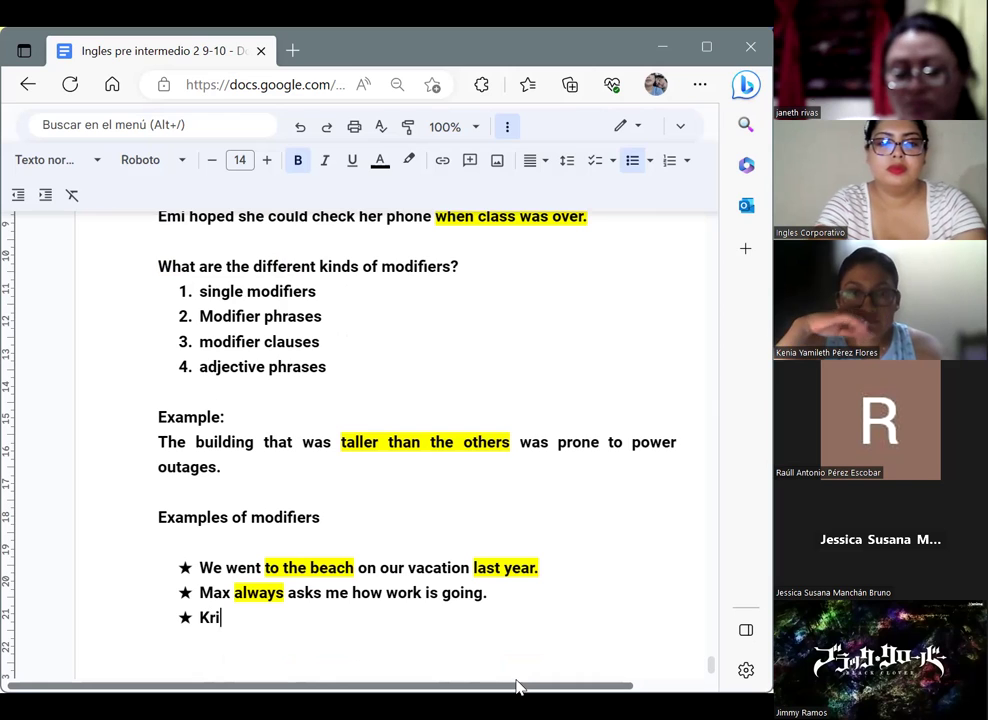
text(sti grew tomatoes that were bigger than everybo)
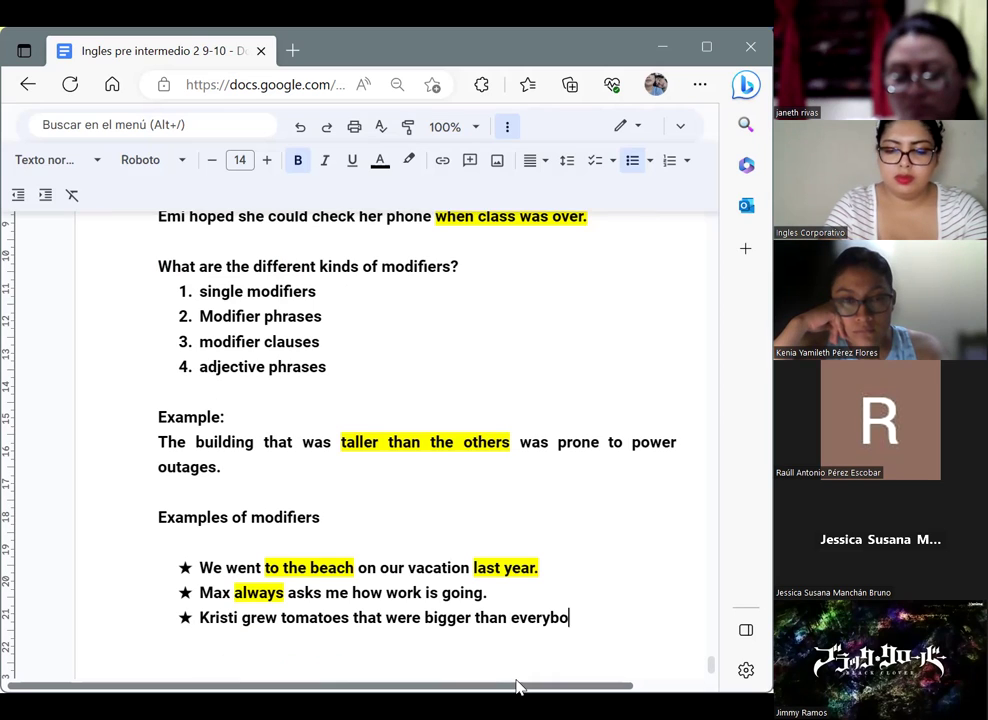
text(dy elses)
key(BackSpace)
text(')
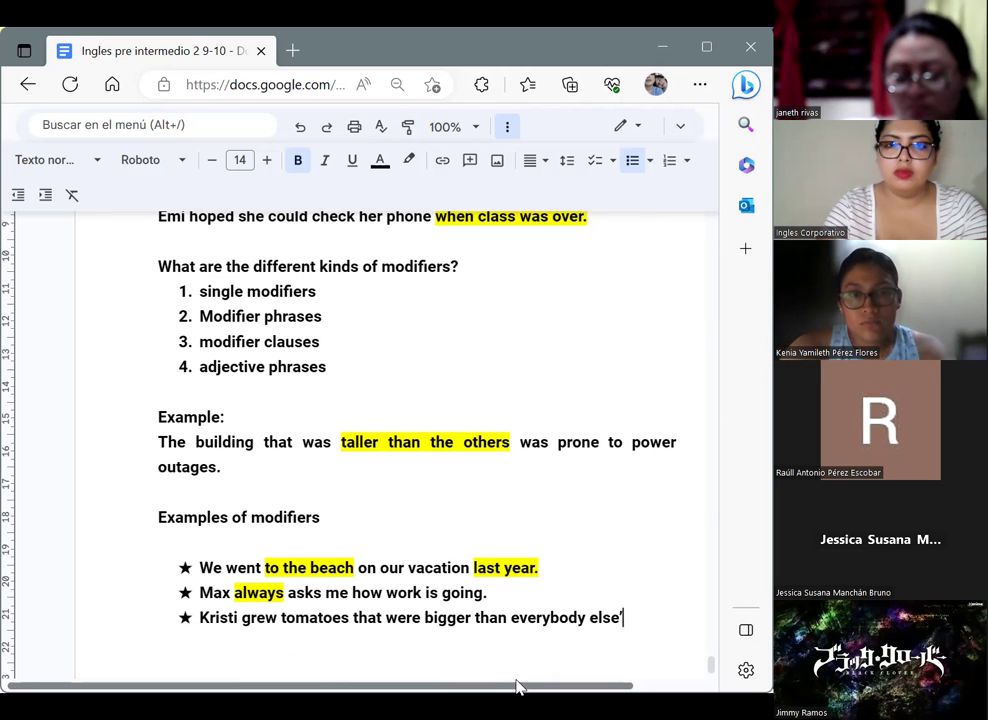
text(s.)
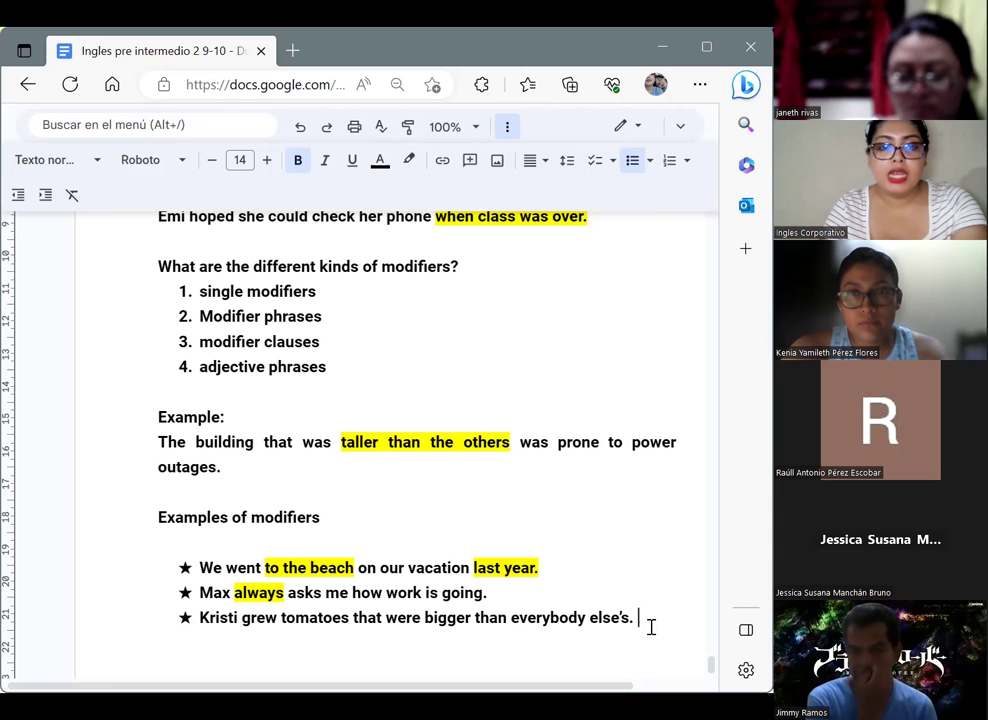
Highlight the clause 'that were bigger than everybody else's.' in yellow.
drag(636, 618, 353, 617)
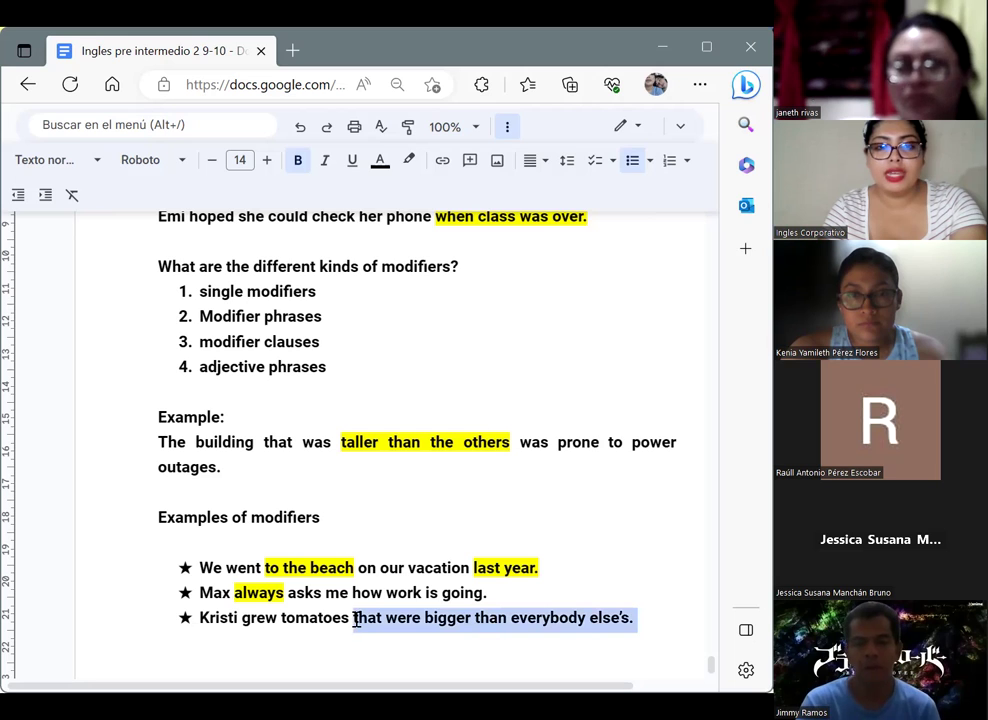
click(409, 160)
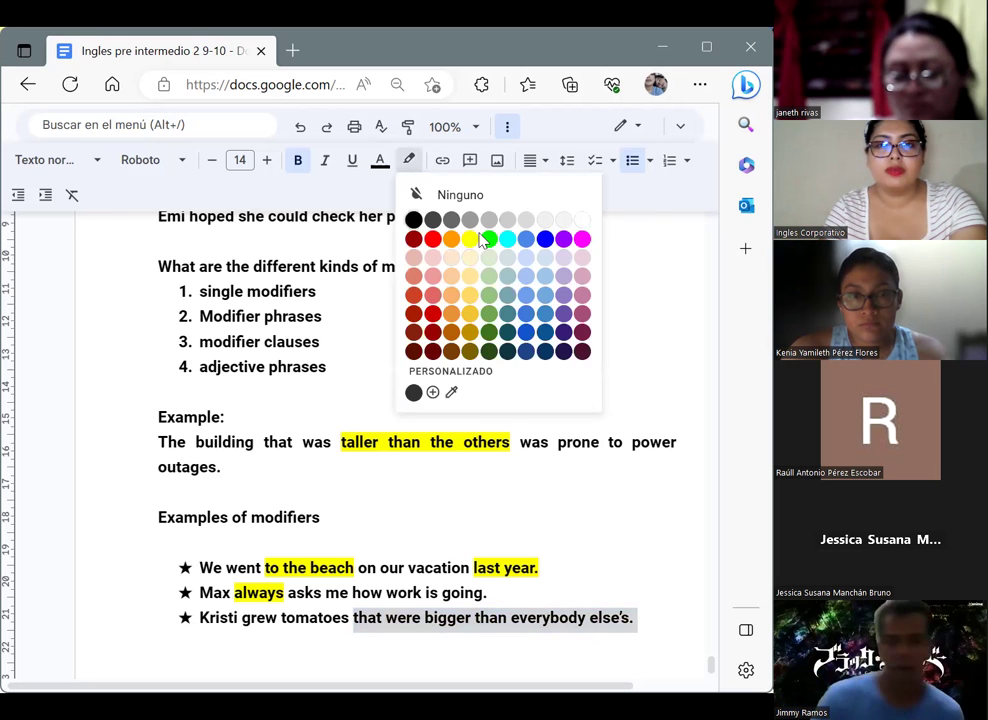
click(472, 241)
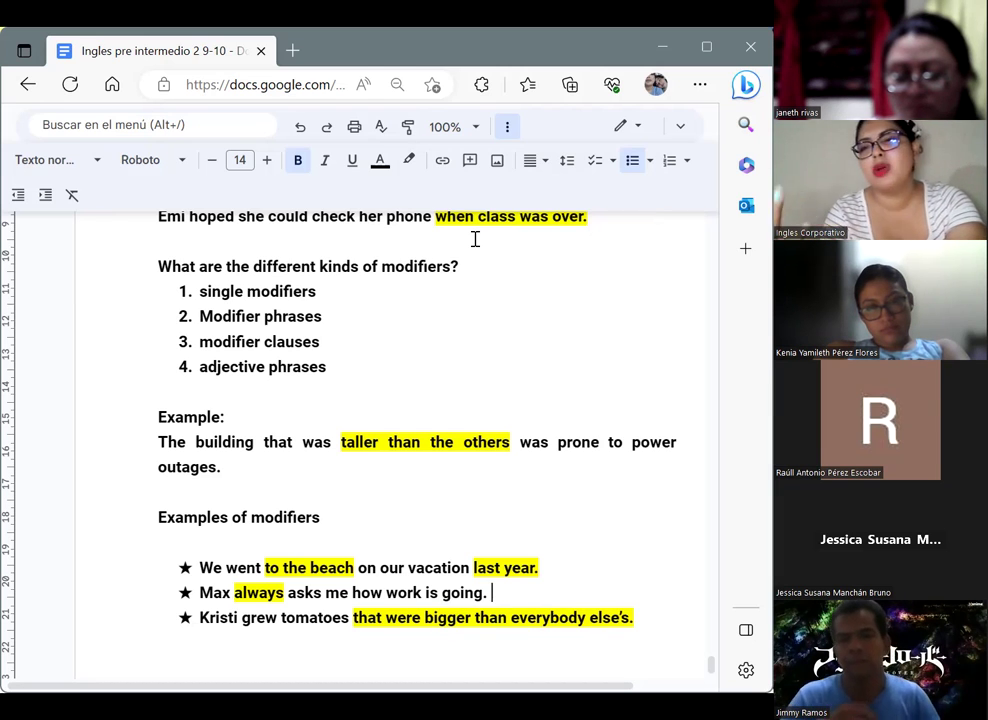
Start a fourth star bullet below the tomatoes sentence with highlighting set to none.
key(Down)
key(End)
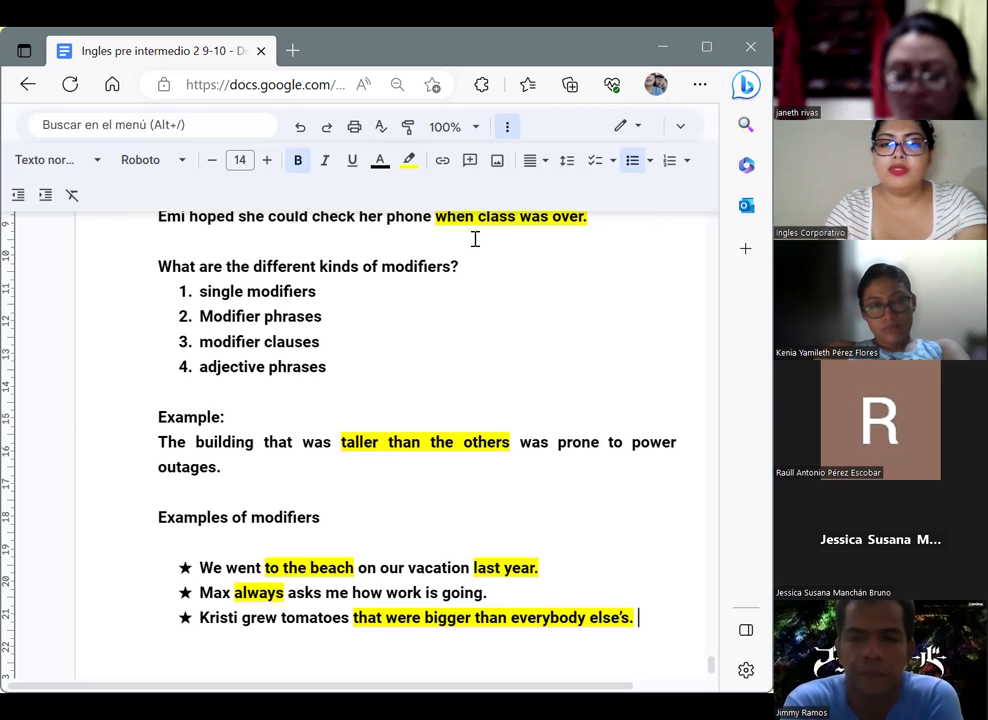
key(Return)
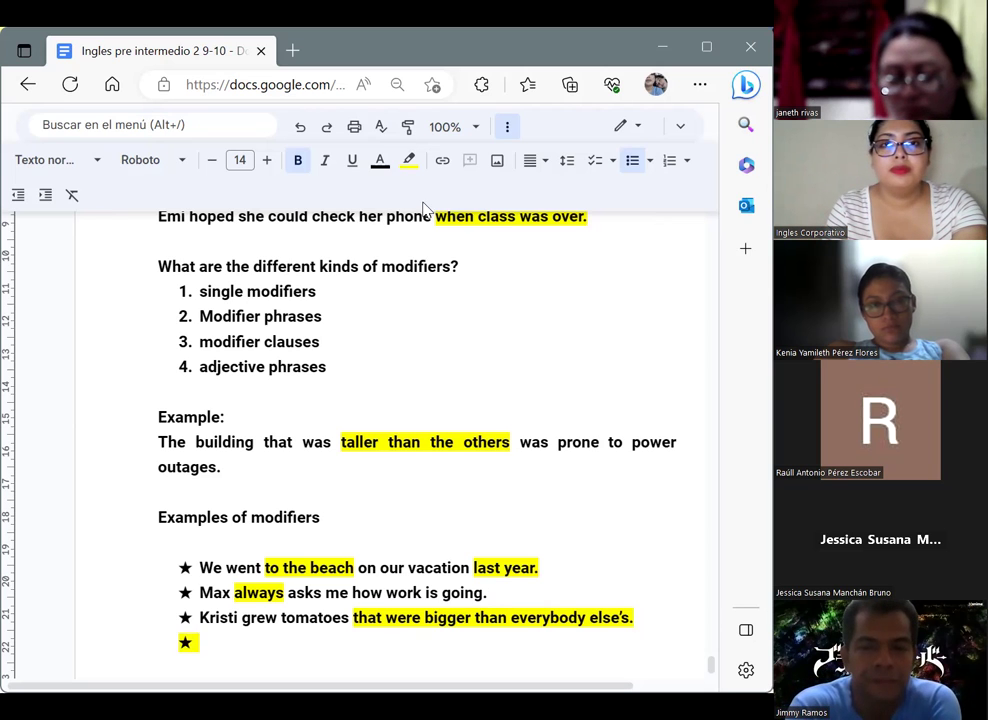
click(409, 162)
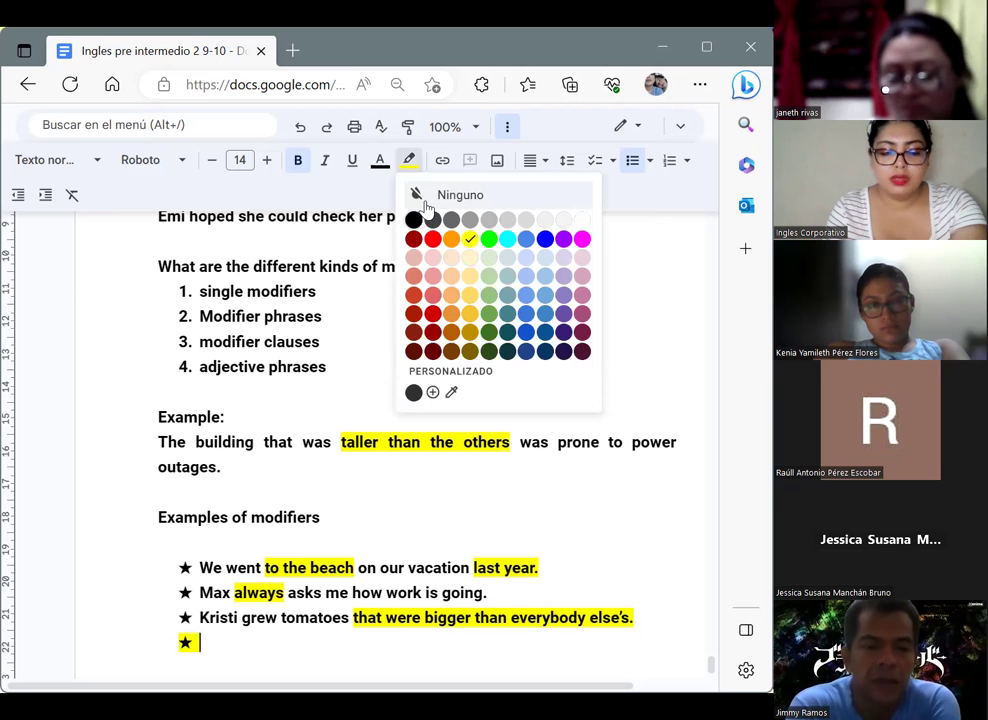
click(427, 200)
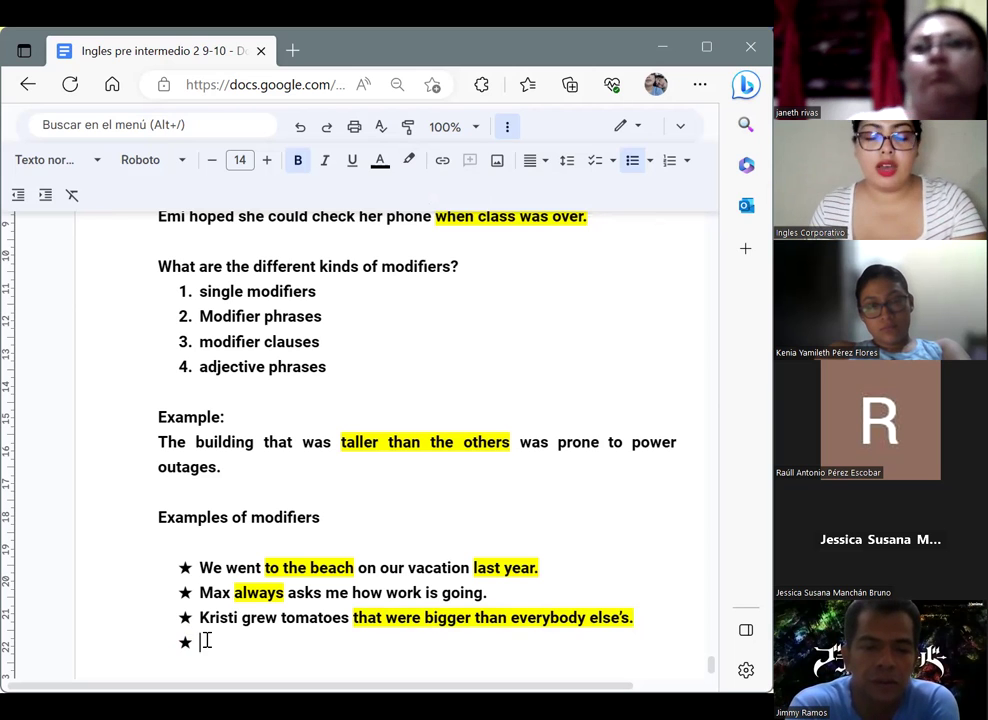
Type the fourth bullet 'Before school starts, the teachers all drink iced coffee.'.
text(Before )
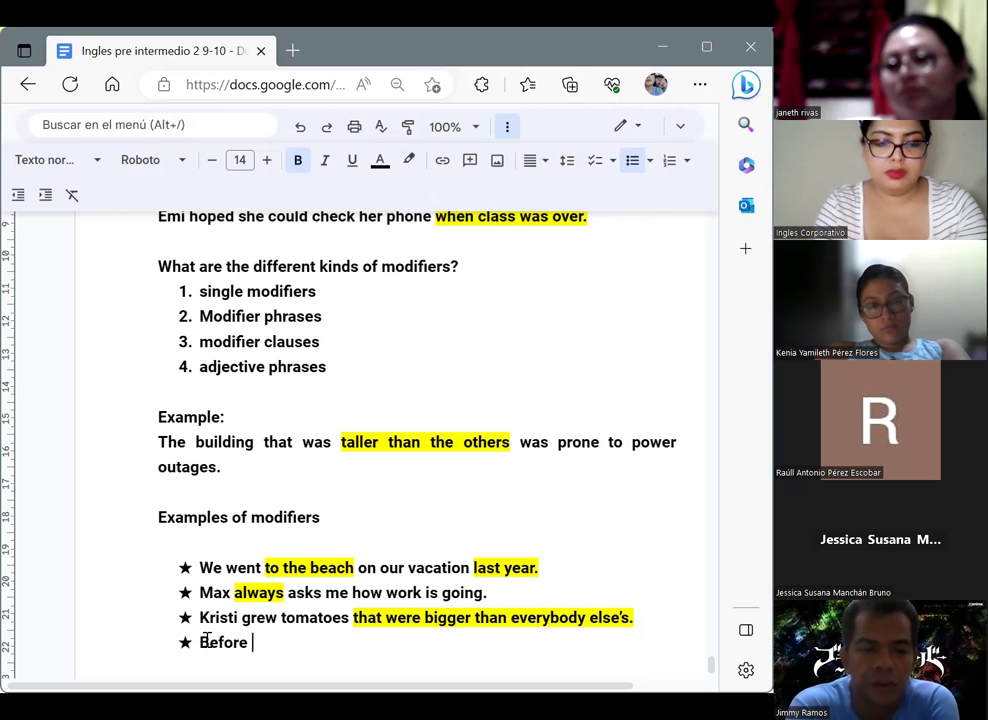
text(school)
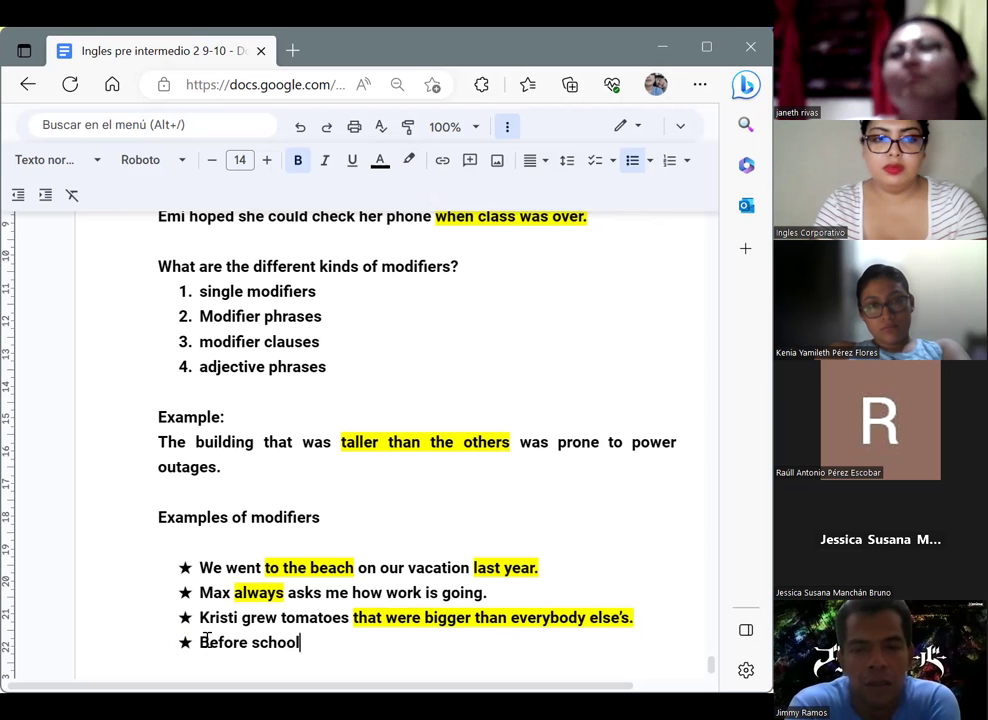
text( starts)
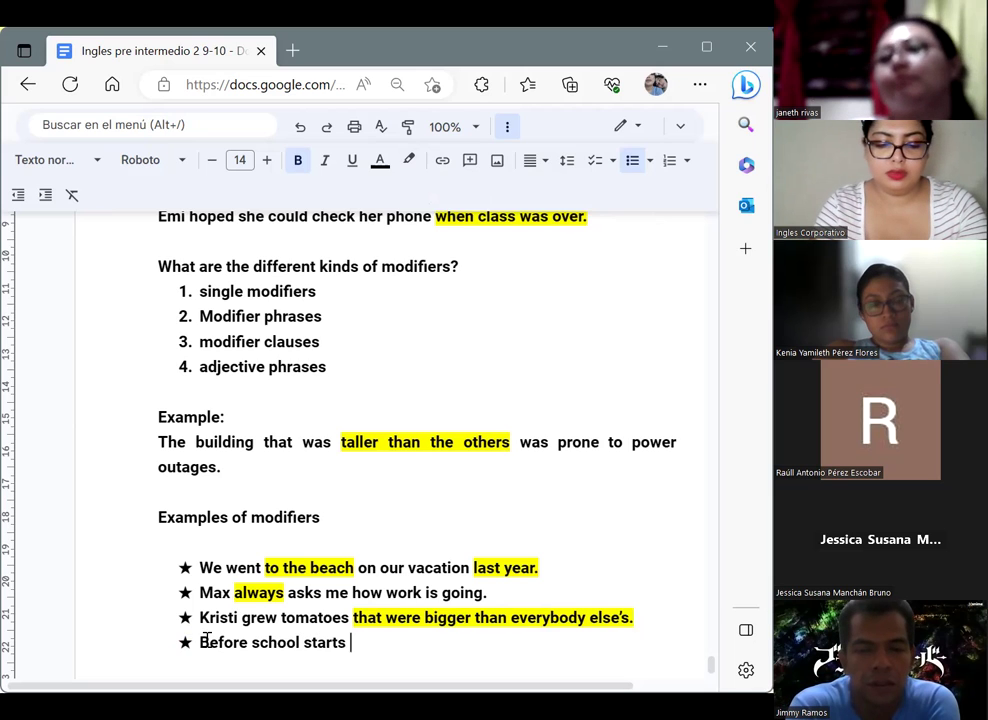
key(BackSpace)
text(, the teache)
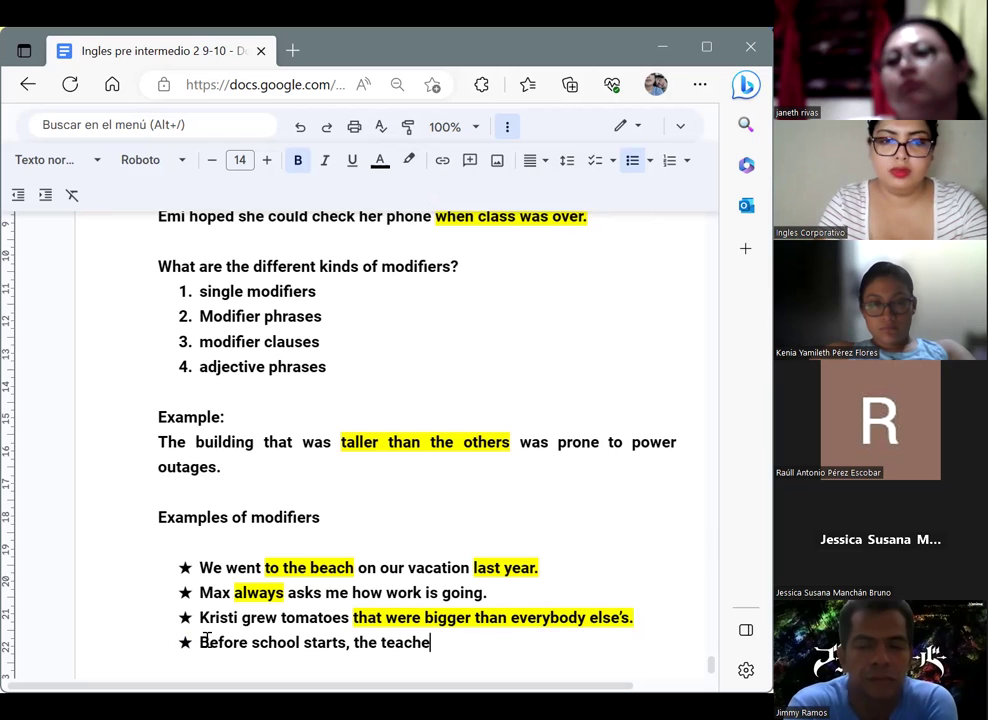
text(rs all drink iced coffee.)
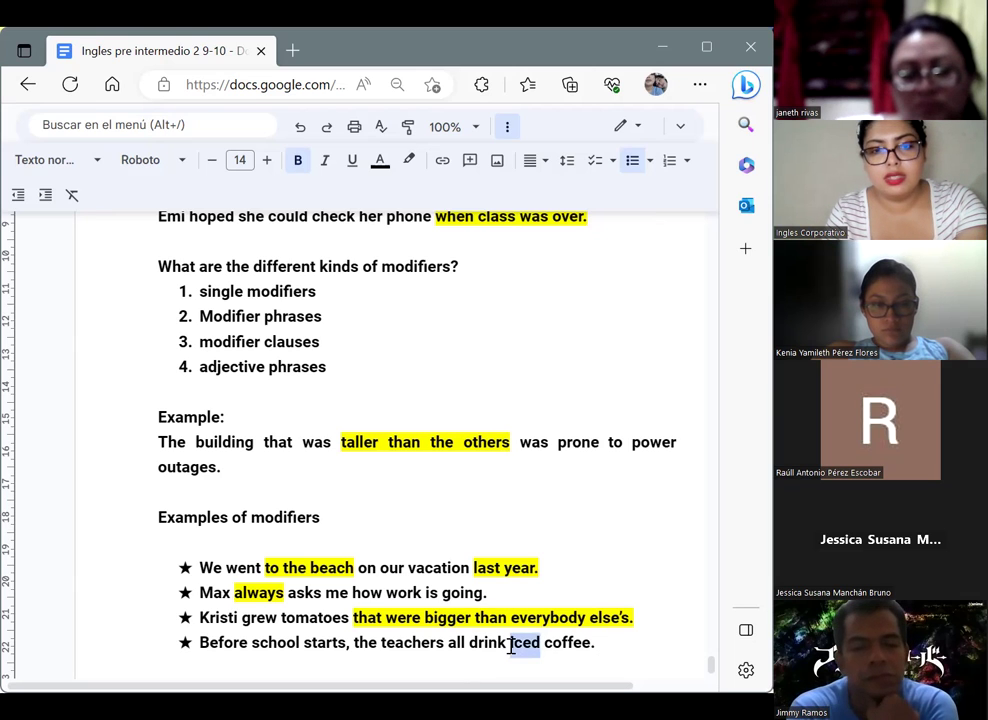
Highlight the word 'iced' in yellow and deselect it.
click(407, 166)
click(466, 235)
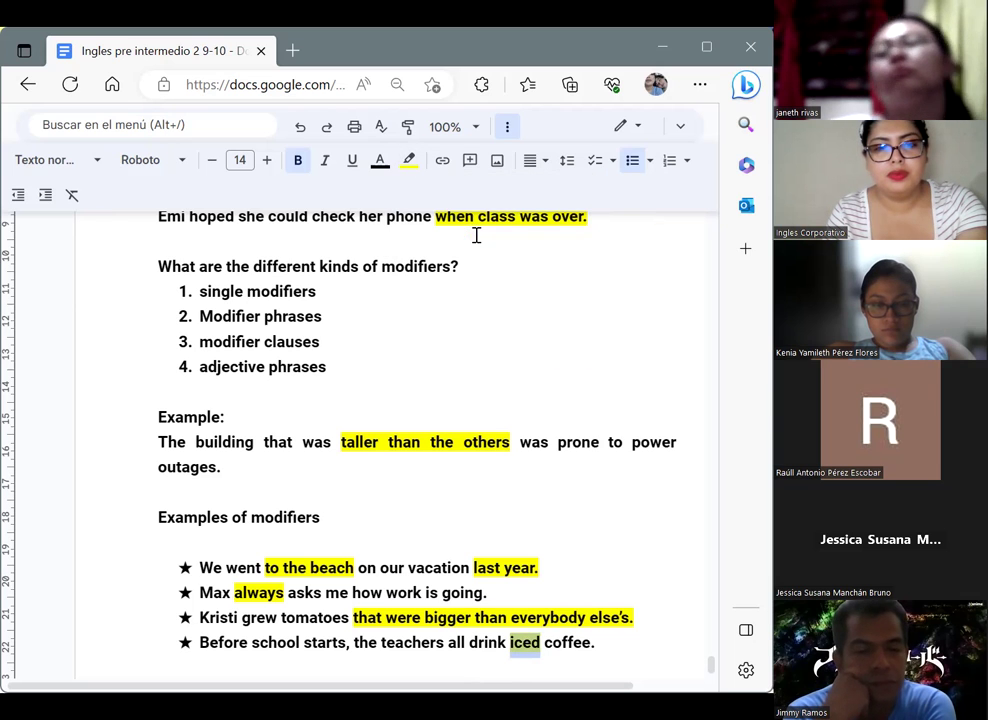
click(619, 497)
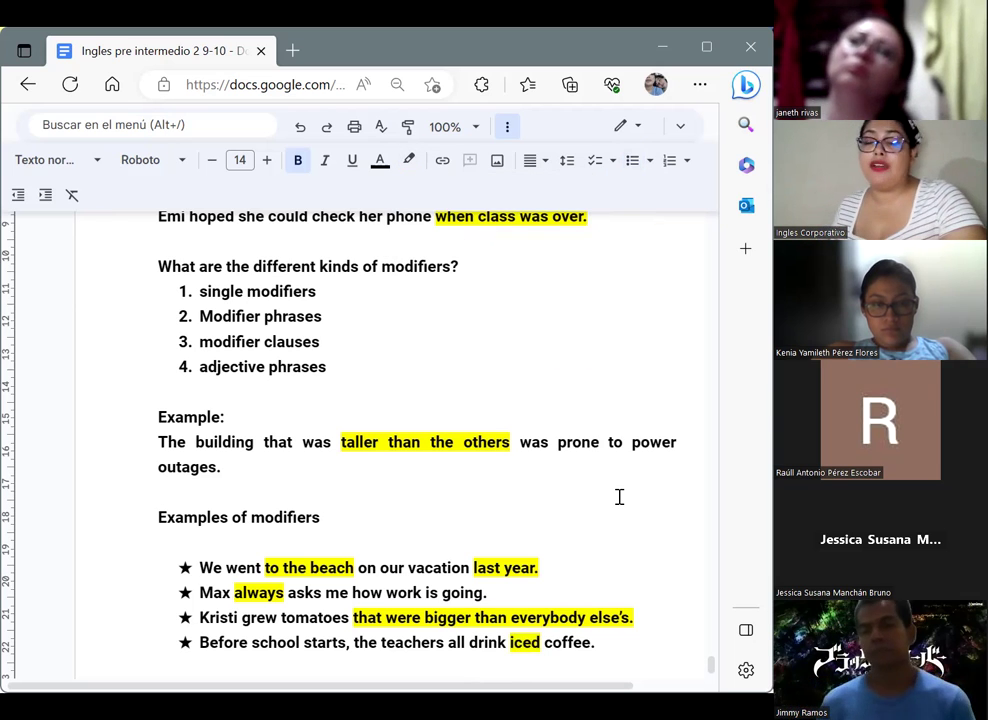